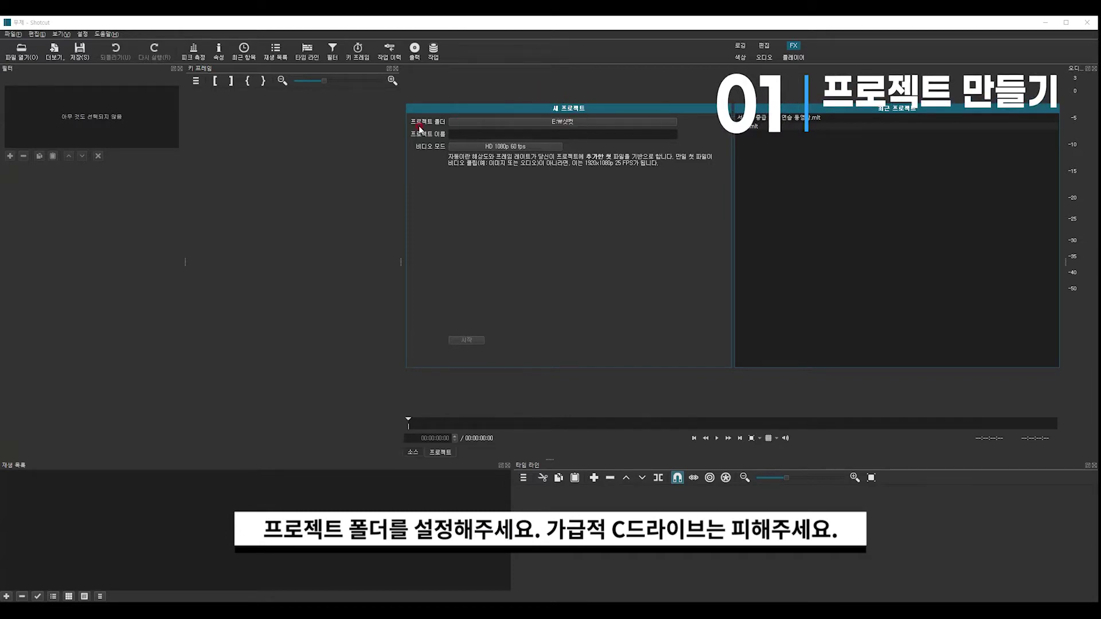
Create a folder named 동영상 폴더 inside E:\샷컷 and try to select it as the project folder.
{"action": "left_click", "coordinate": [560, 120]}
{"action": "left_click", "coordinate": [270, 129]}
{"action": "right_click", "coordinate": [296, 236]}
{"action": "left_click", "coordinate": [335, 244]}
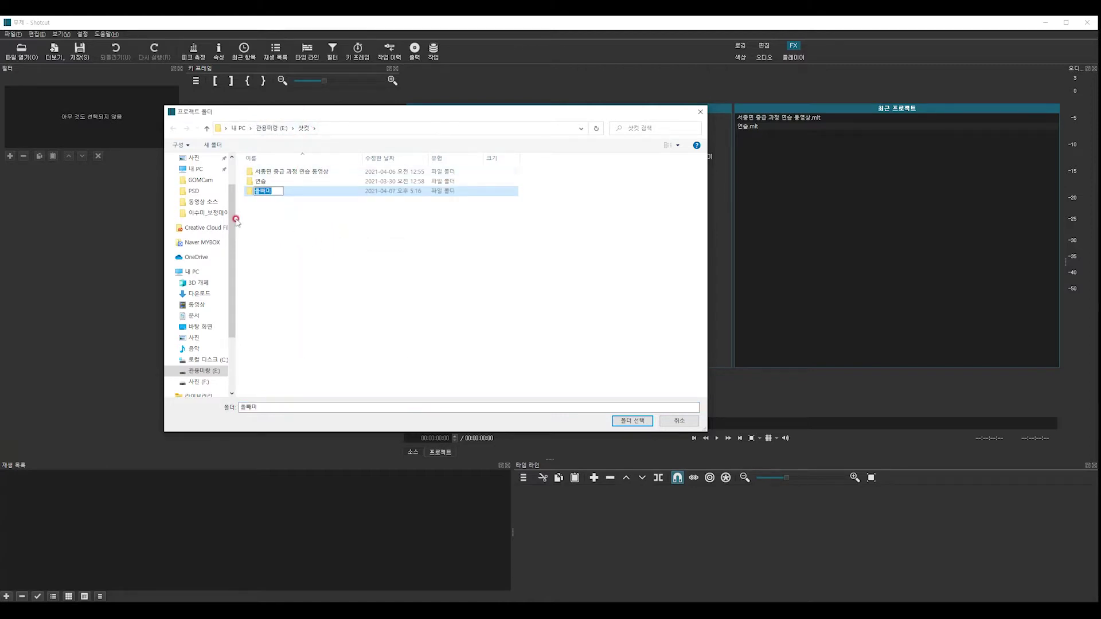
{"action": "key", "text": "BackSpace"}
{"action": "type", "text": "동ㅅ"}
{"action": "type", "text": "영상 폴더"}
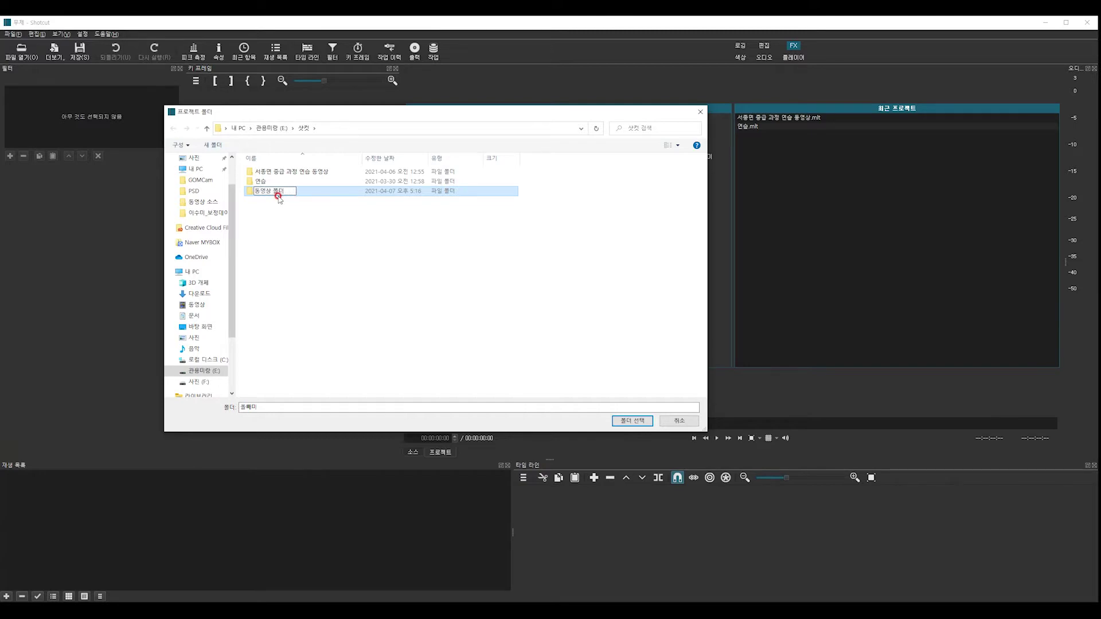
{"action": "left_click", "coordinate": [632, 430]}
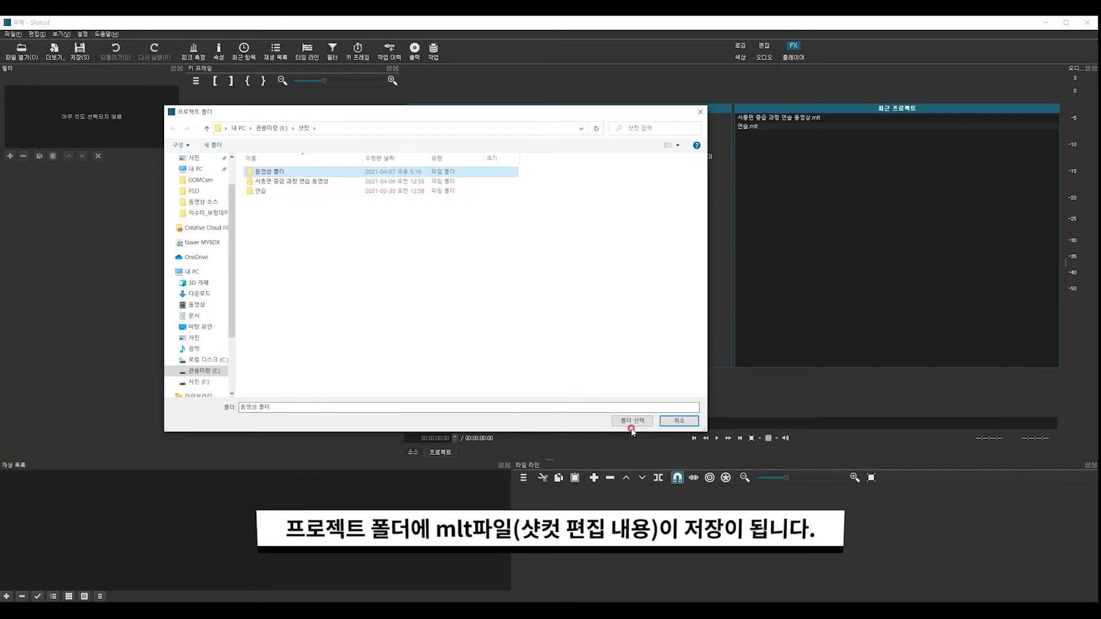
{"action": "left_click", "coordinate": [632, 423]}
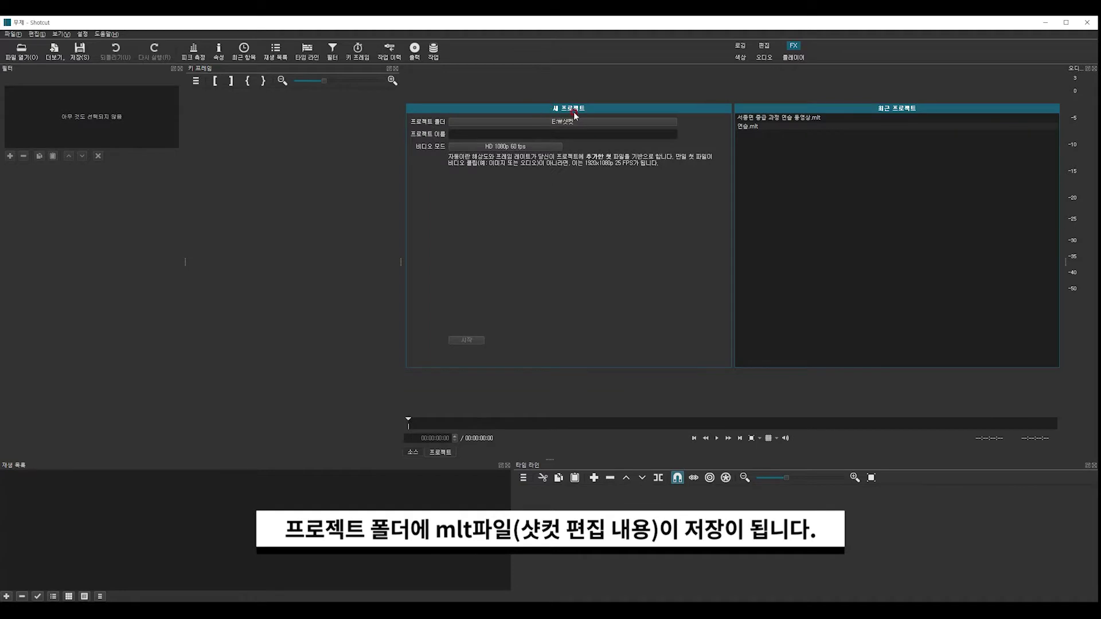
Create the project named "2021.04.01 연습 동영상" with the HD 1080p 60 fps video mode.
{"action": "left_click", "coordinate": [529, 134]}
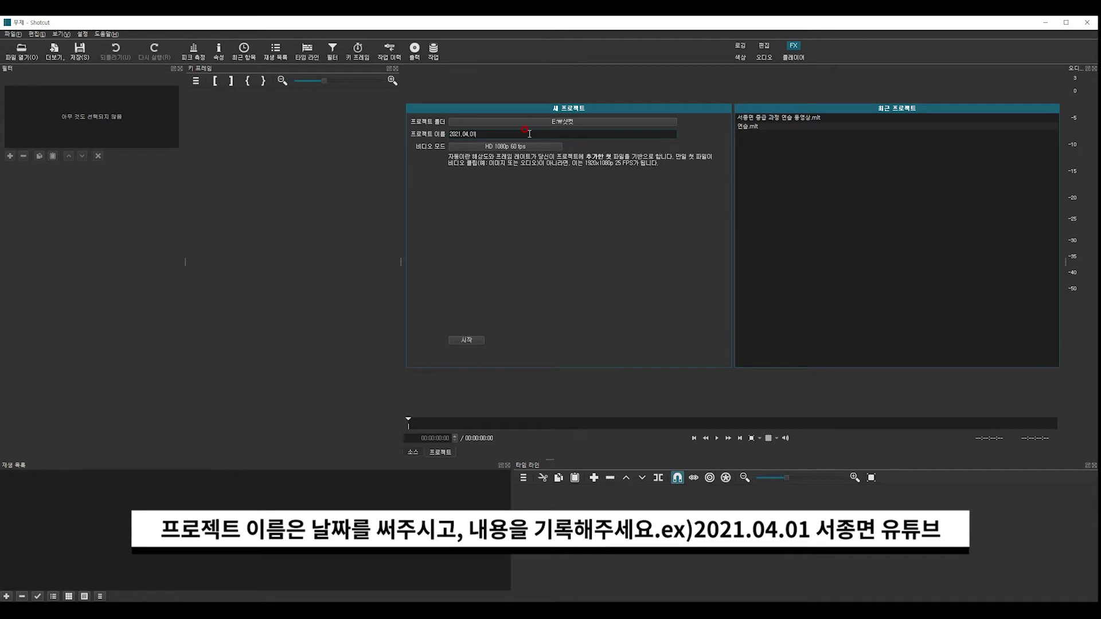
{"action": "type", "text": "연습 동영상"}
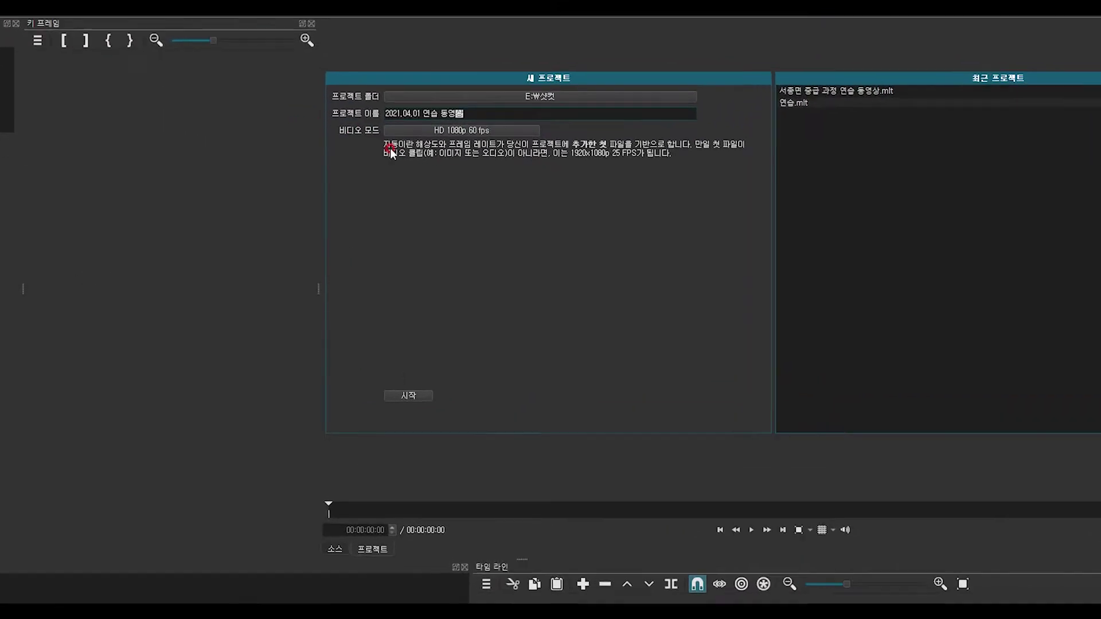
{"action": "left_click", "coordinate": [410, 112]}
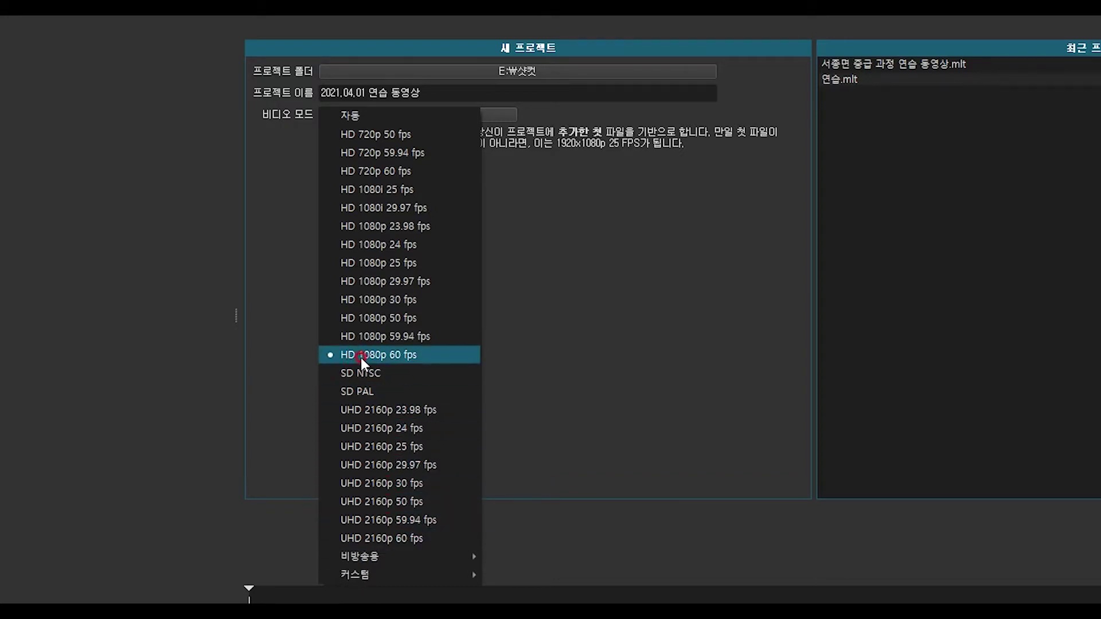
{"action": "left_click", "coordinate": [401, 353]}
{"action": "left_click", "coordinate": [350, 451]}
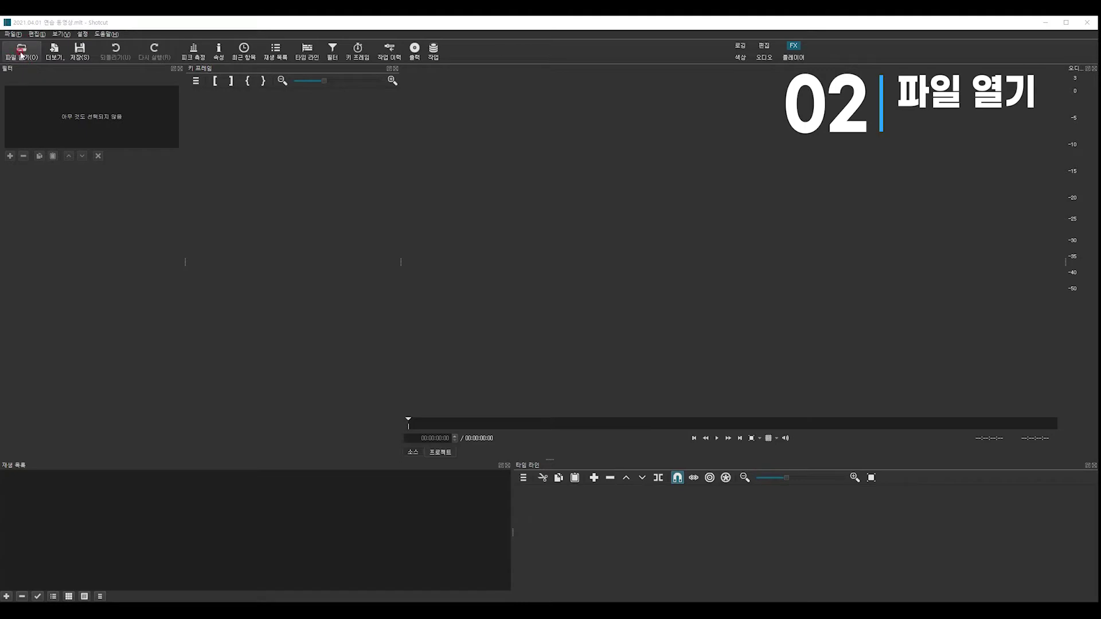
Open all the video clips from the 동영상 소스 folder in the project and pause the preview.
{"action": "left_click", "coordinate": [22, 52]}
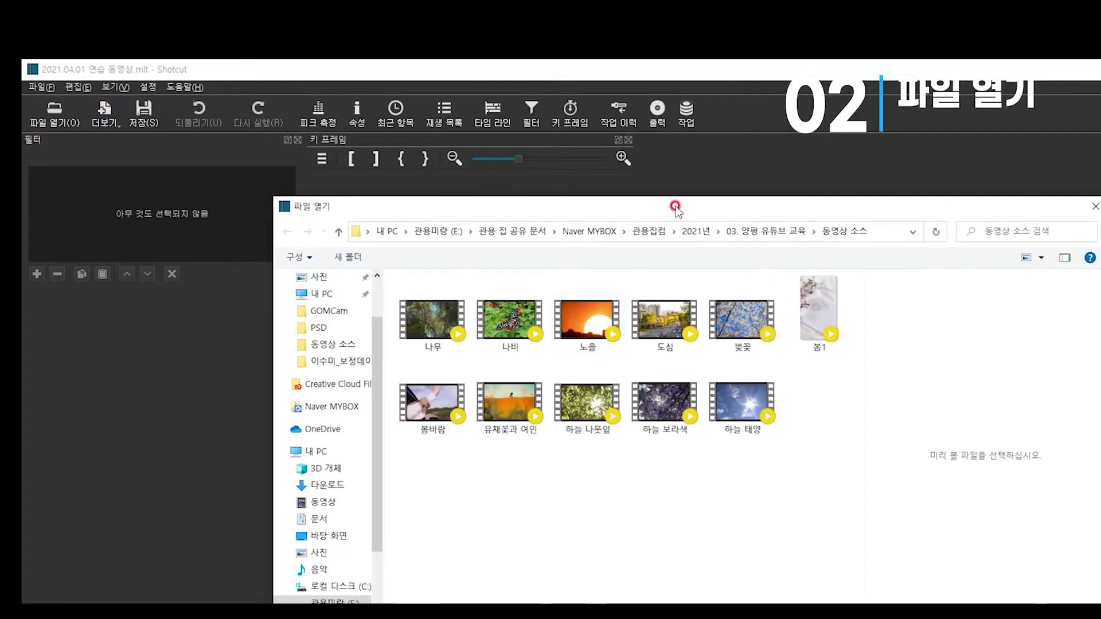
{"action": "left_click_drag", "start_coordinate": [559, 162], "coordinate": [526, 226]}
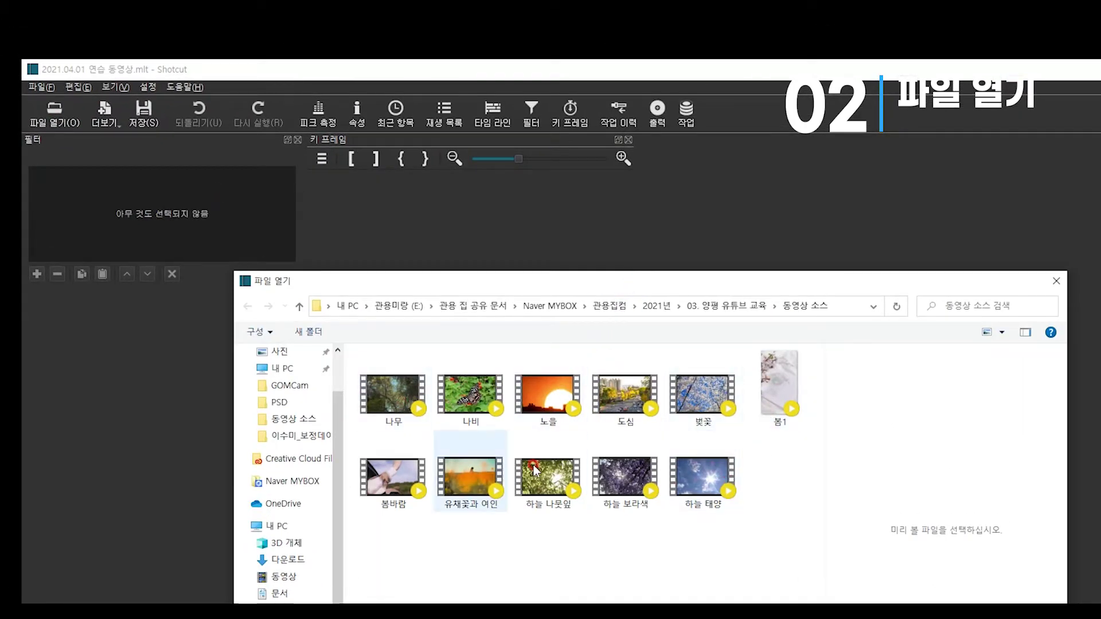
{"action": "left_click_drag", "start_coordinate": [781, 499], "coordinate": [430, 393]}
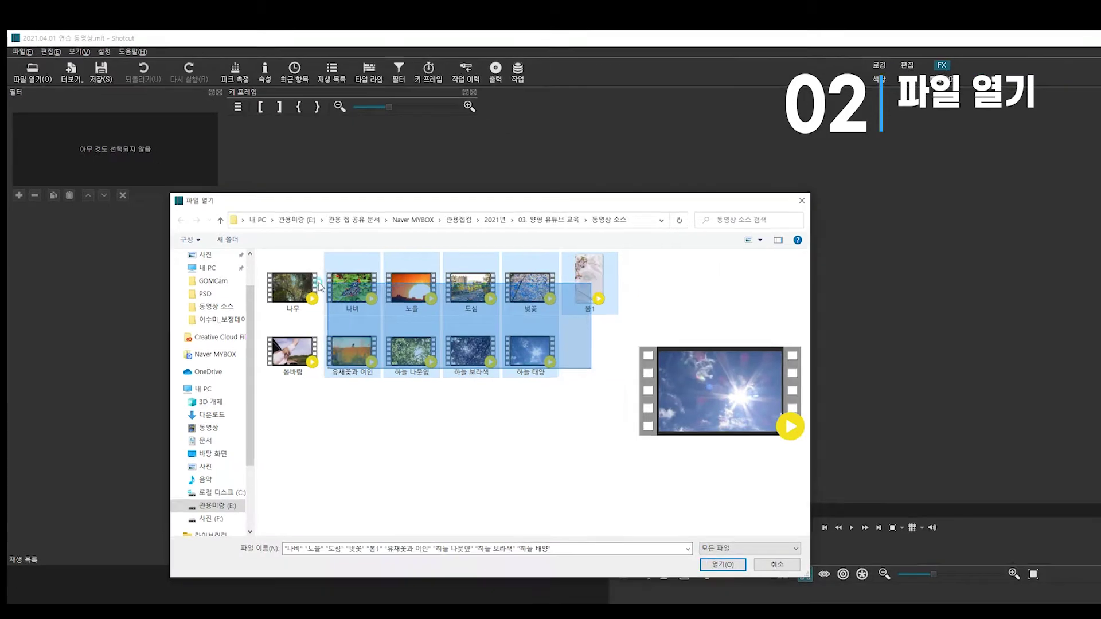
{"action": "left_click_drag", "start_coordinate": [320, 287], "coordinate": [304, 285]}
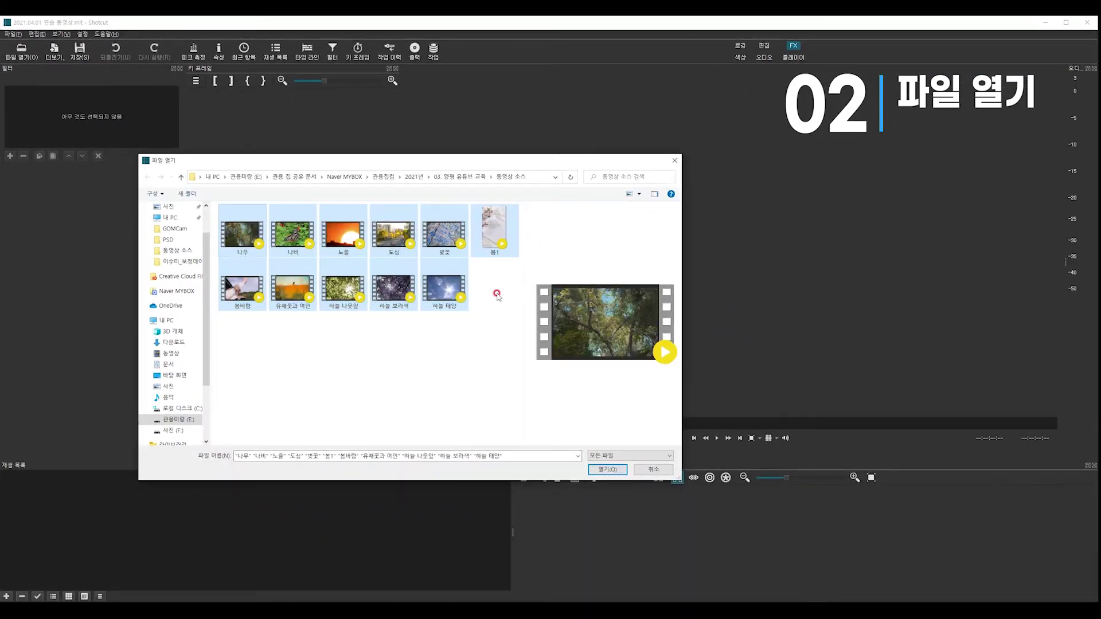
{"action": "left_click", "coordinate": [718, 567]}
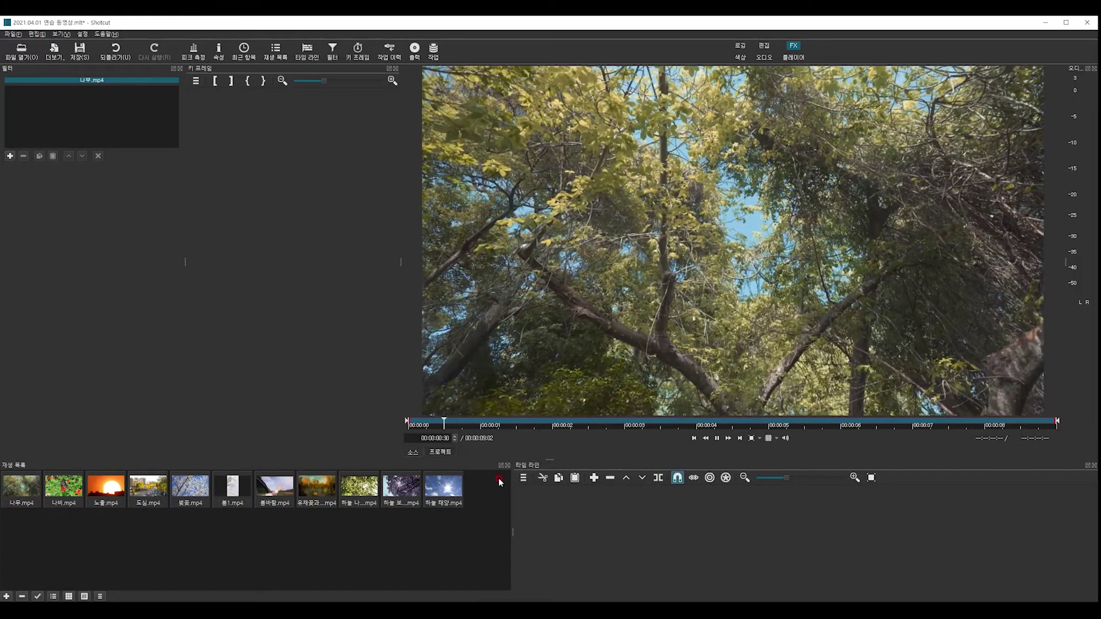
{"action": "left_click", "coordinate": [578, 299]}
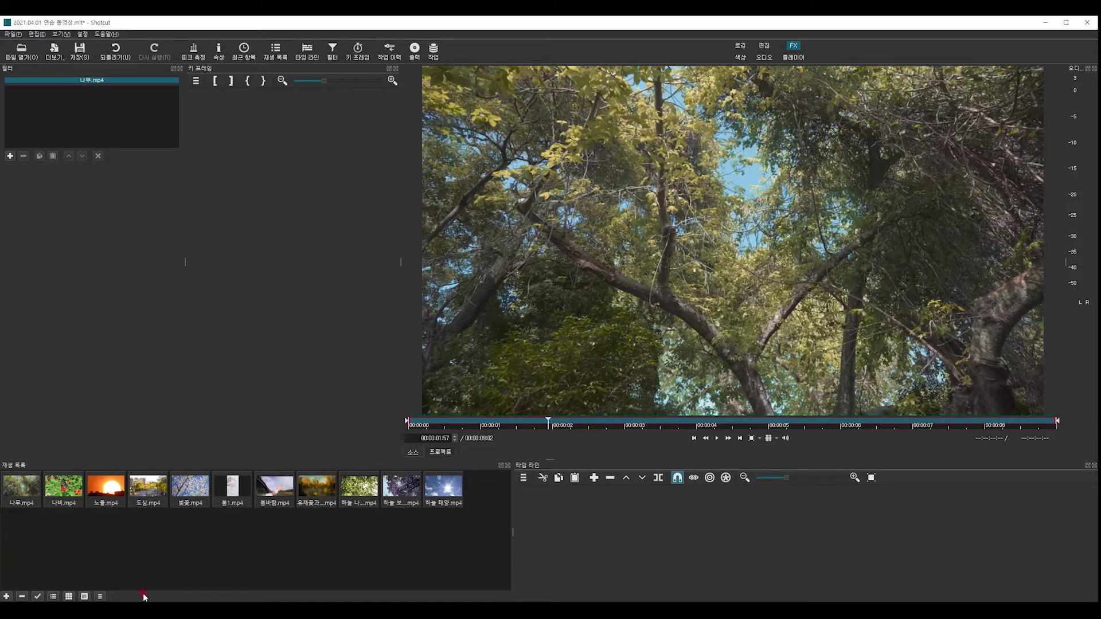
Try the playlist's detailed list view and return it to the icon view.
{"action": "left_click", "coordinate": [99, 599]}
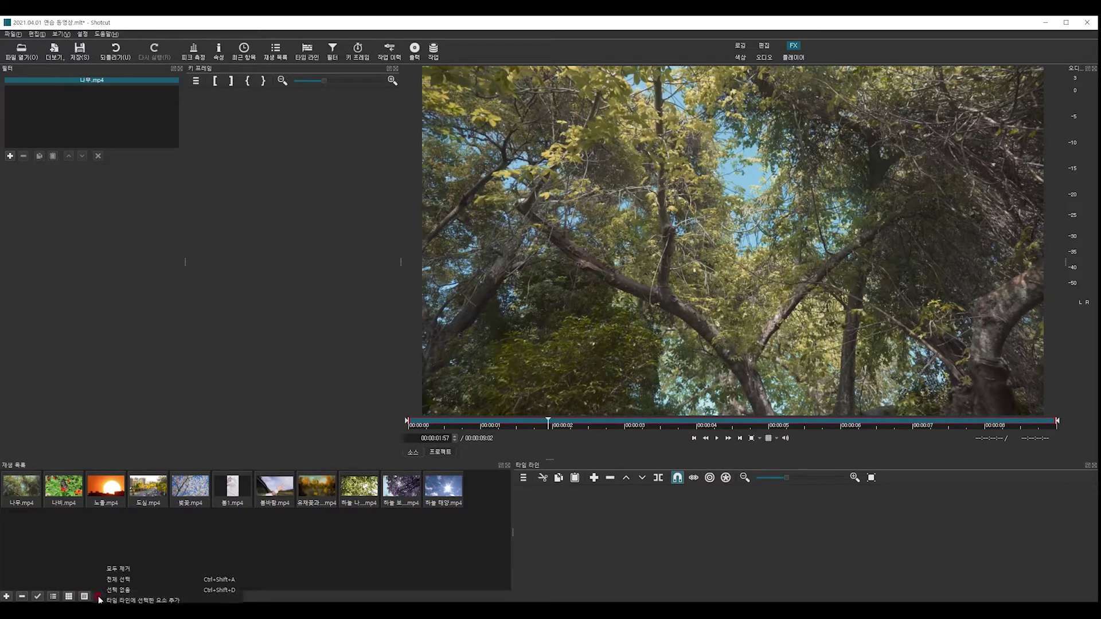
{"action": "left_click", "coordinate": [86, 599]}
{"action": "left_click", "coordinate": [85, 598]}
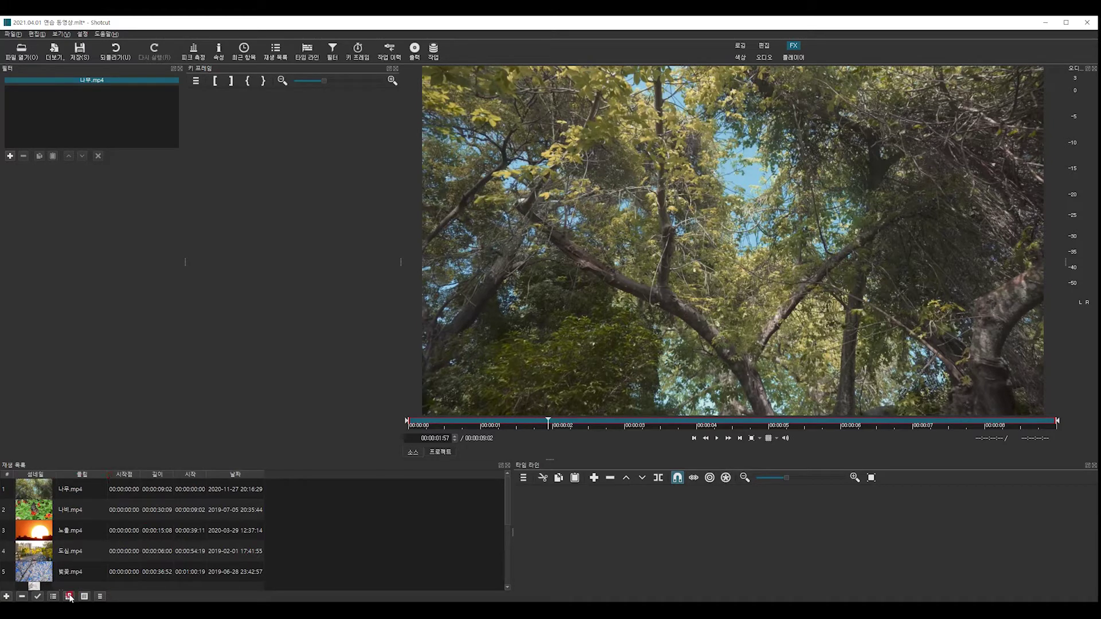
{"action": "left_click", "coordinate": [69, 596]}
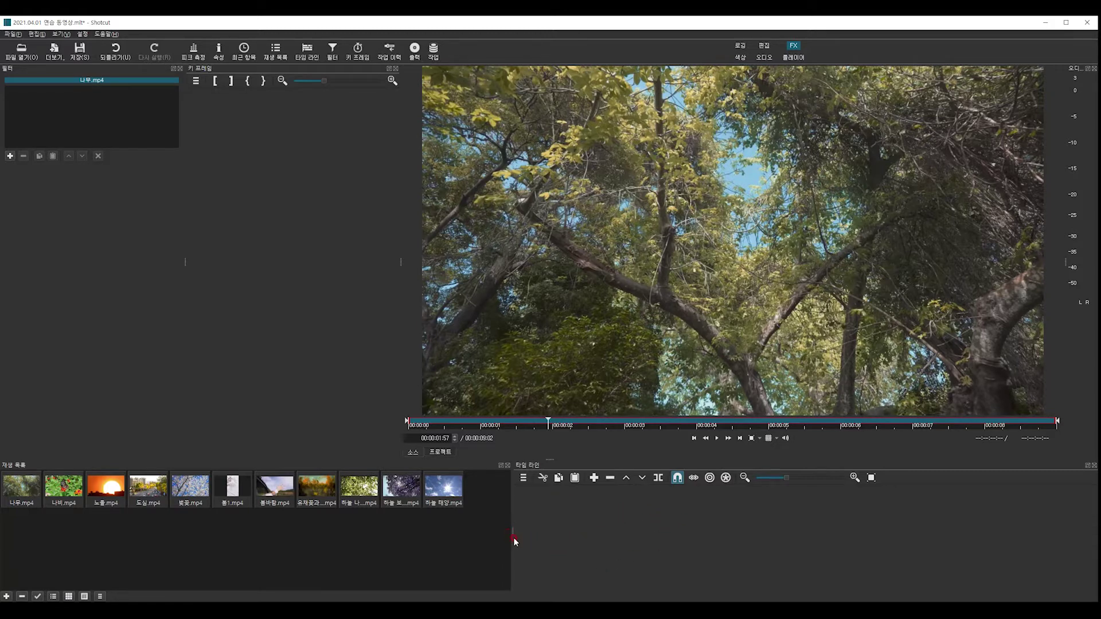
Narrow the playlist panel, enlarge the timeline area upwards and close the playlist panel.
{"action": "left_click_drag", "start_coordinate": [512, 528], "coordinate": [291, 520]}
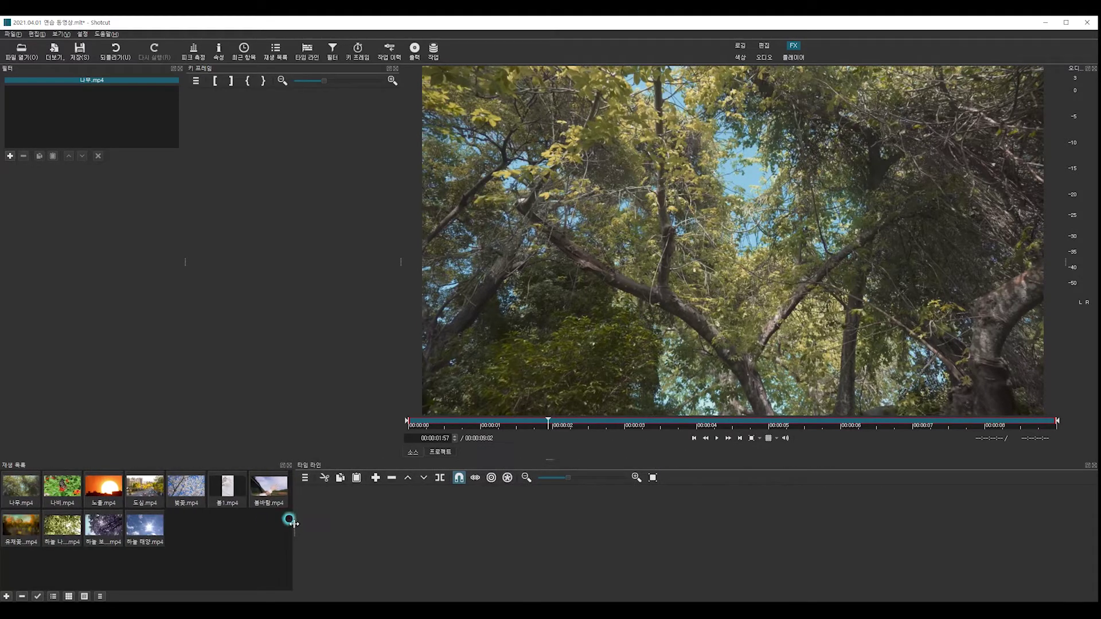
{"action": "left_click_drag", "start_coordinate": [551, 391], "coordinate": [536, 289]}
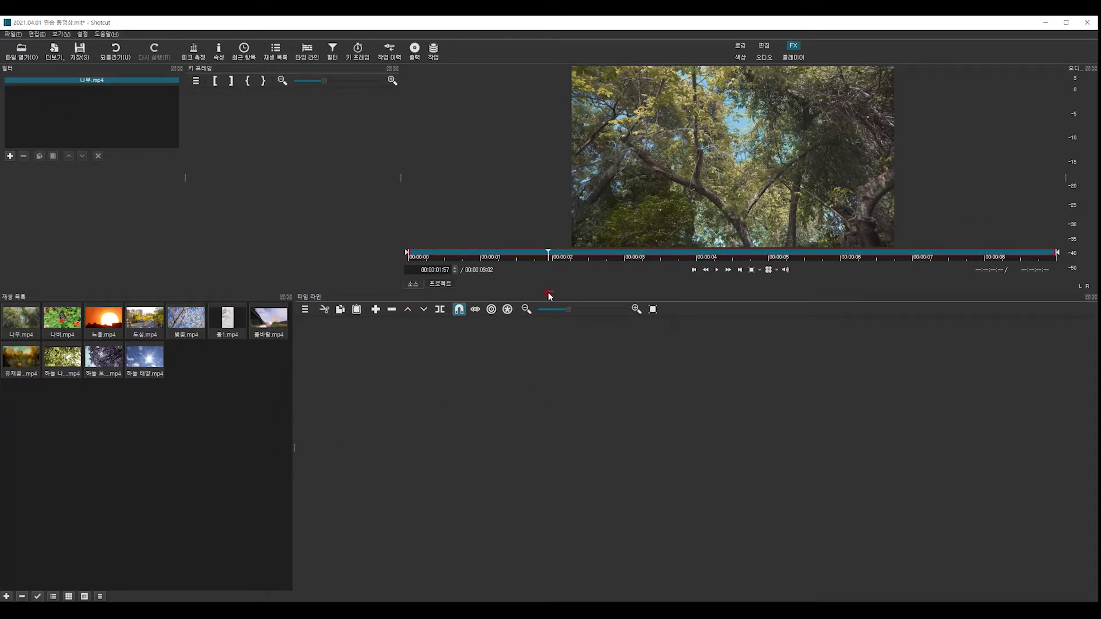
{"action": "left_click", "coordinate": [544, 320]}
{"action": "left_click_drag", "start_coordinate": [544, 320], "coordinate": [355, 255]}
{"action": "left_click", "coordinate": [291, 260]}
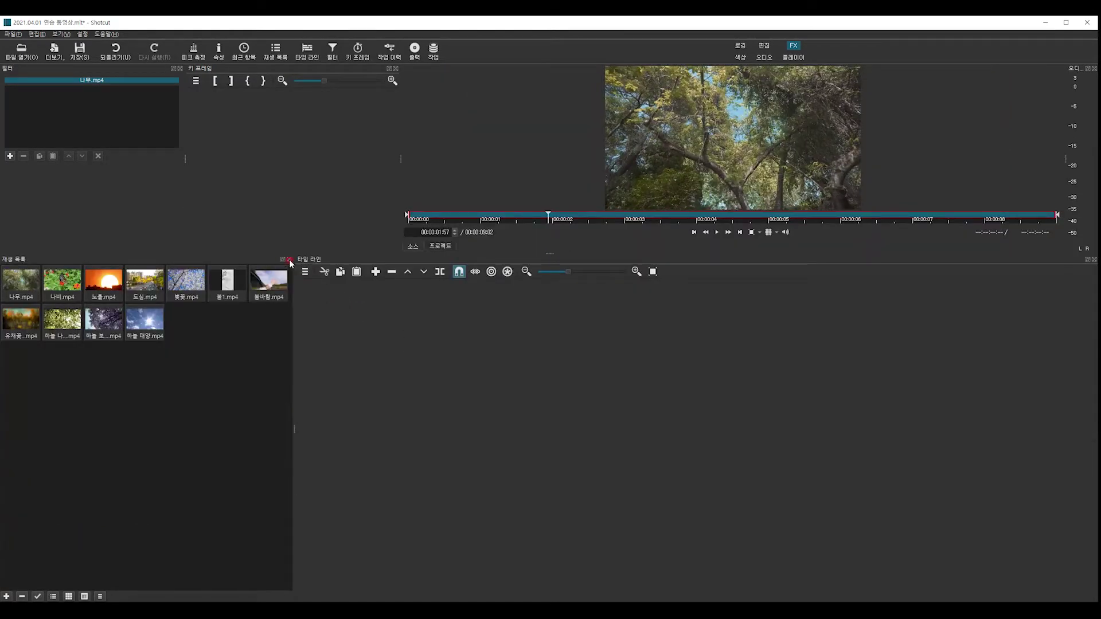
{"action": "left_click", "coordinate": [290, 259]}
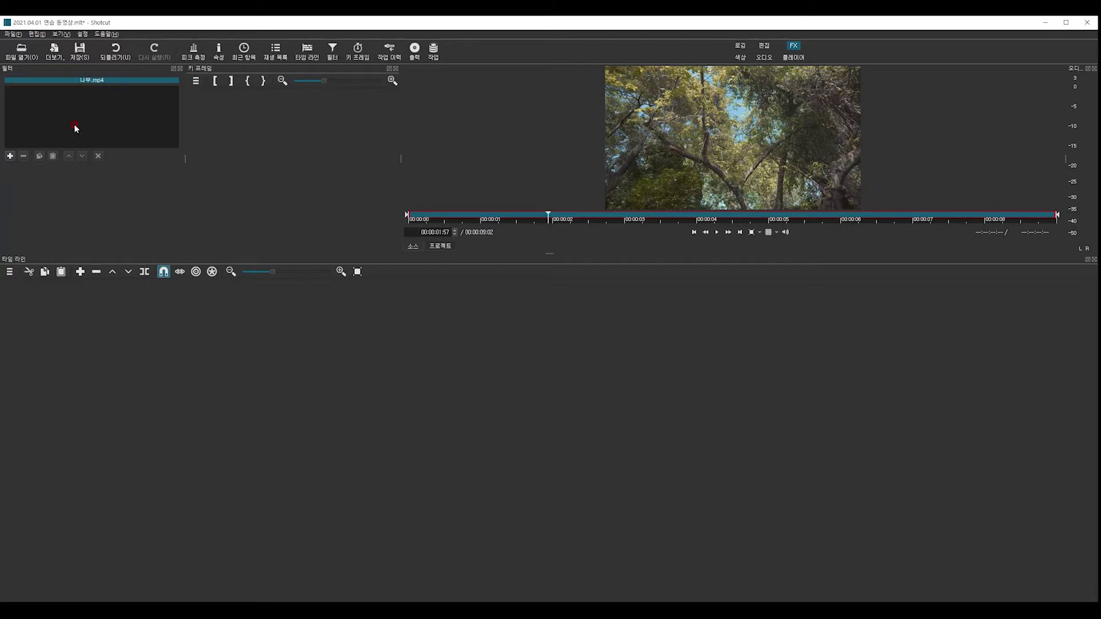
Restore the workspace panels to the default layout.
{"action": "left_click", "coordinate": [60, 33]}
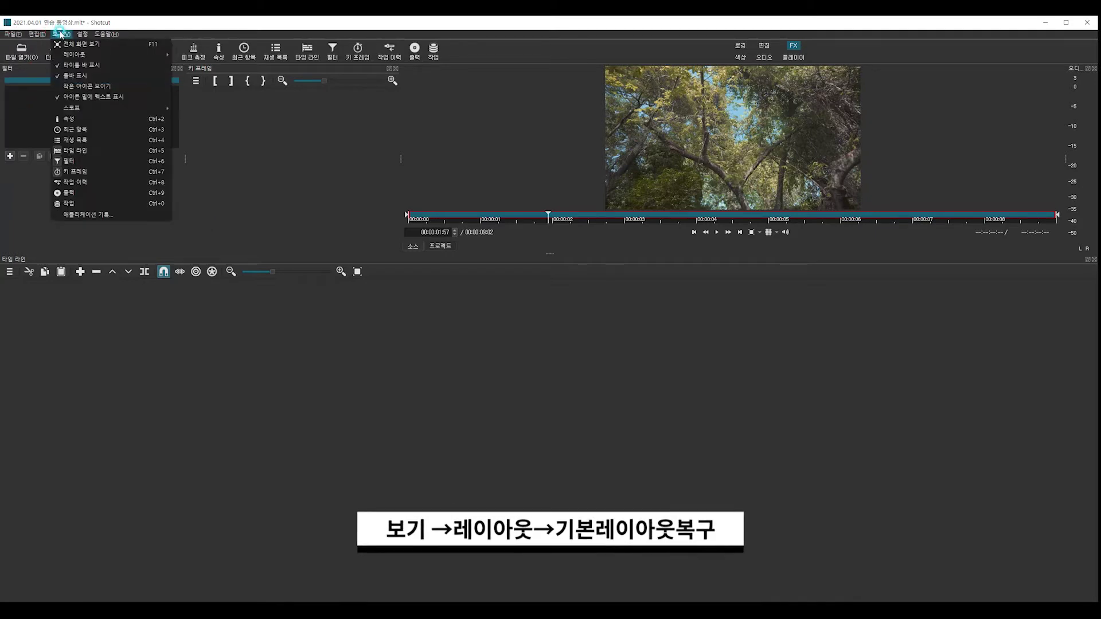
{"action": "mouse_move", "coordinate": [95, 54]}
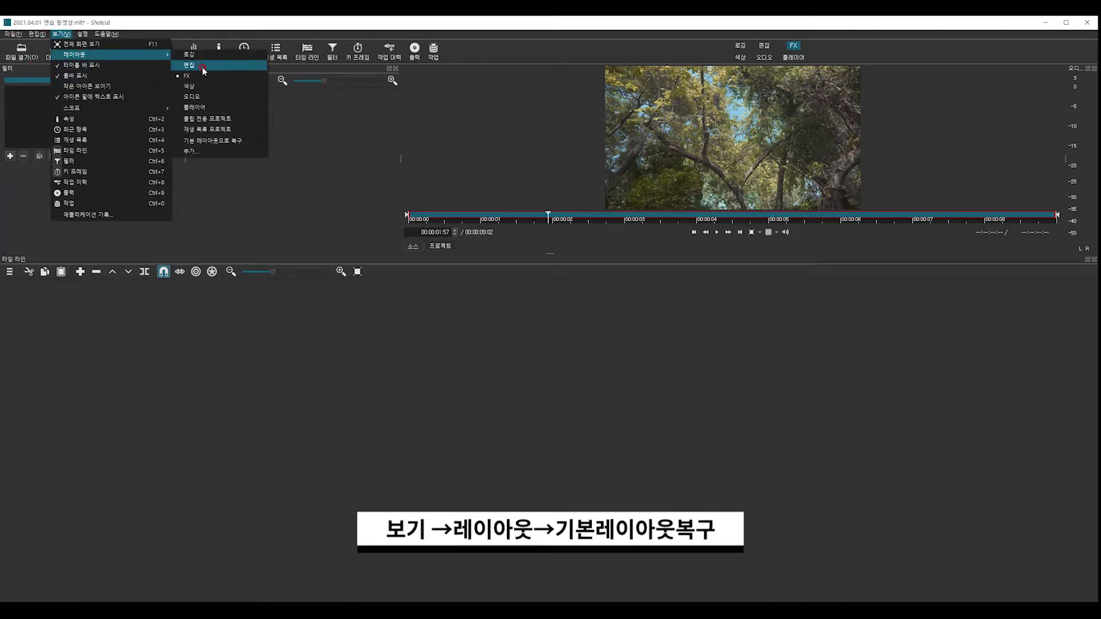
{"action": "left_click", "coordinate": [212, 141]}
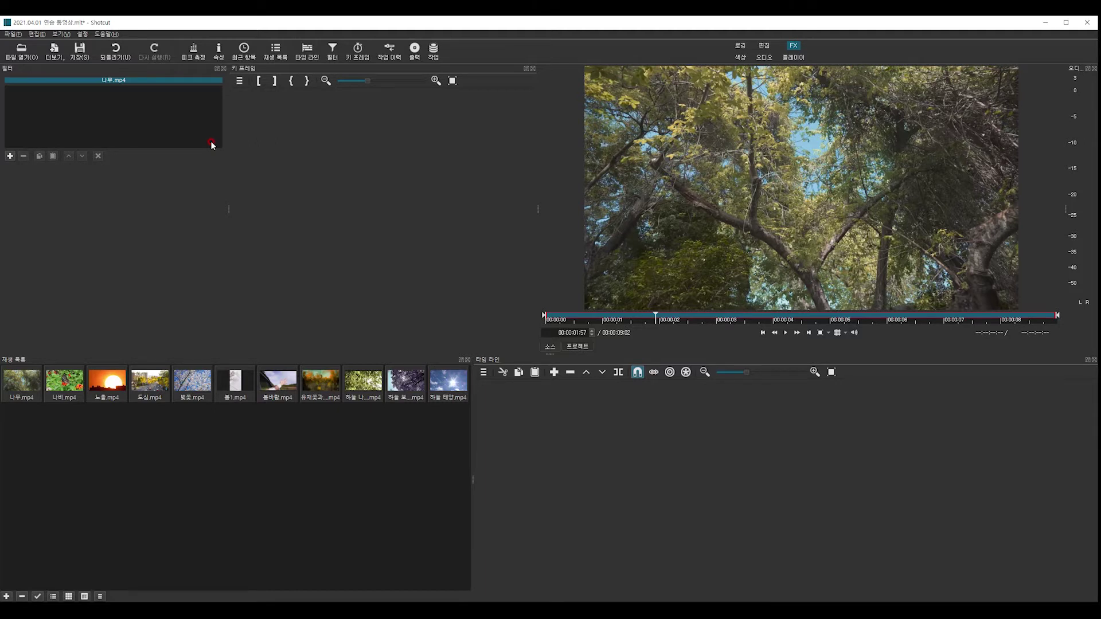
{"action": "left_click", "coordinate": [57, 34]}
{"action": "mouse_move", "coordinate": [94, 54]}
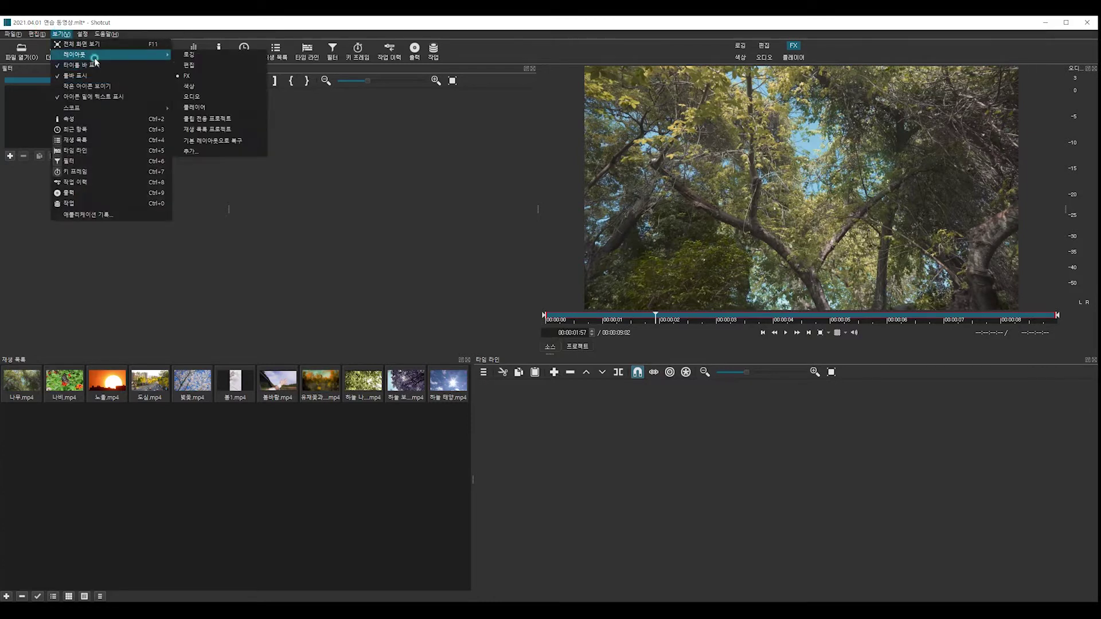
{"action": "left_click", "coordinate": [213, 141]}
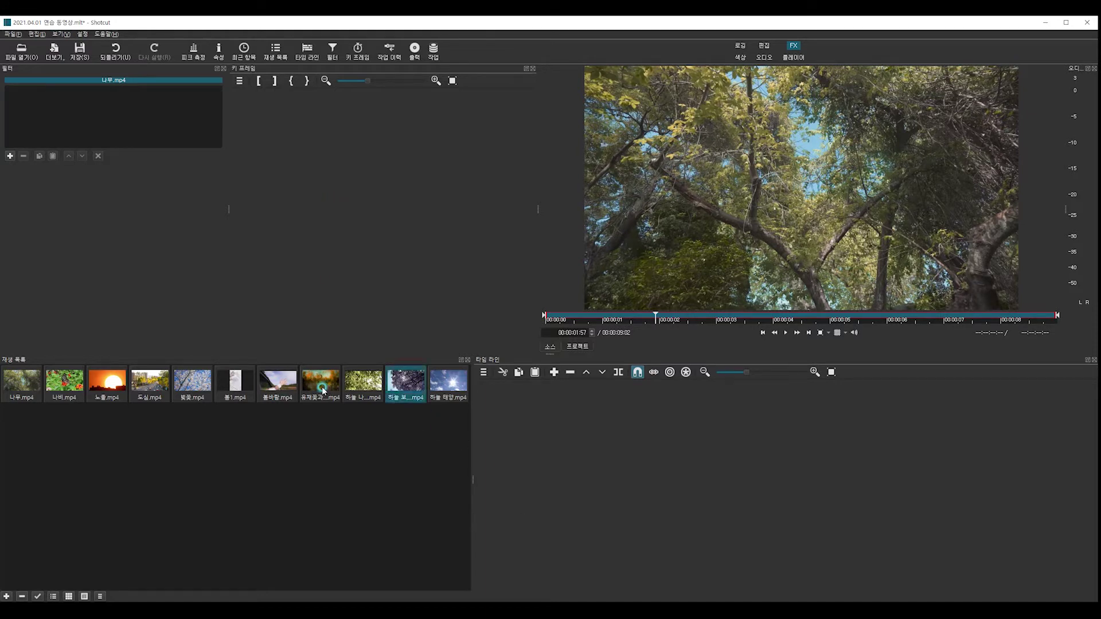
Switch to File Explorer and add all clips from the 동영상 소스 folder to the Shotcut playlist a second time.
{"action": "left_click", "coordinate": [107, 383]}
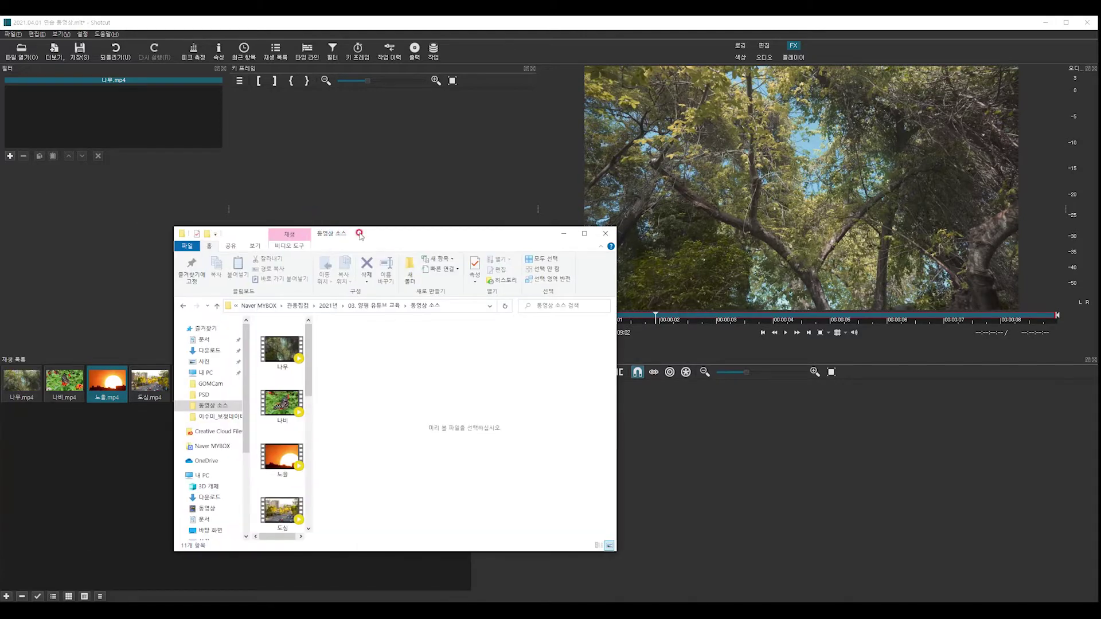
{"action": "left_click_drag", "start_coordinate": [351, 232], "coordinate": [276, 154]}
{"action": "left_click", "coordinate": [487, 458]}
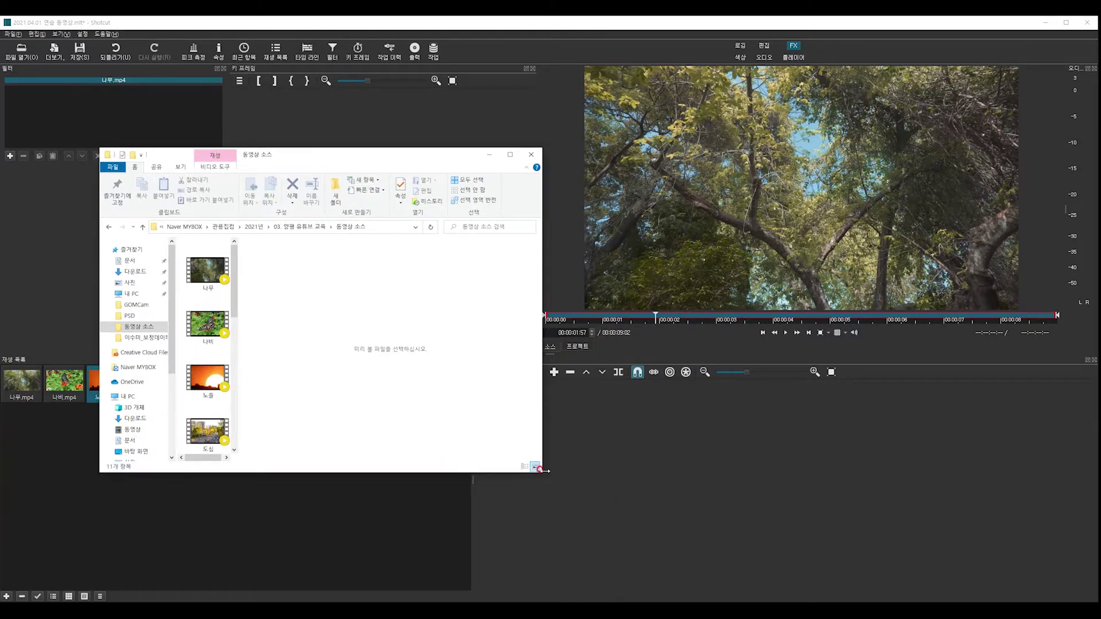
{"action": "left_click_drag", "start_coordinate": [540, 470], "coordinate": [695, 512]}
{"action": "left_click_drag", "start_coordinate": [319, 369], "coordinate": [417, 369]}
{"action": "left_click_drag", "start_coordinate": [408, 157], "coordinate": [797, 189]}
{"action": "left_click_drag", "start_coordinate": [796, 457], "coordinate": [615, 277]}
{"action": "left_click_drag", "start_coordinate": [690, 316], "coordinate": [346, 463]}
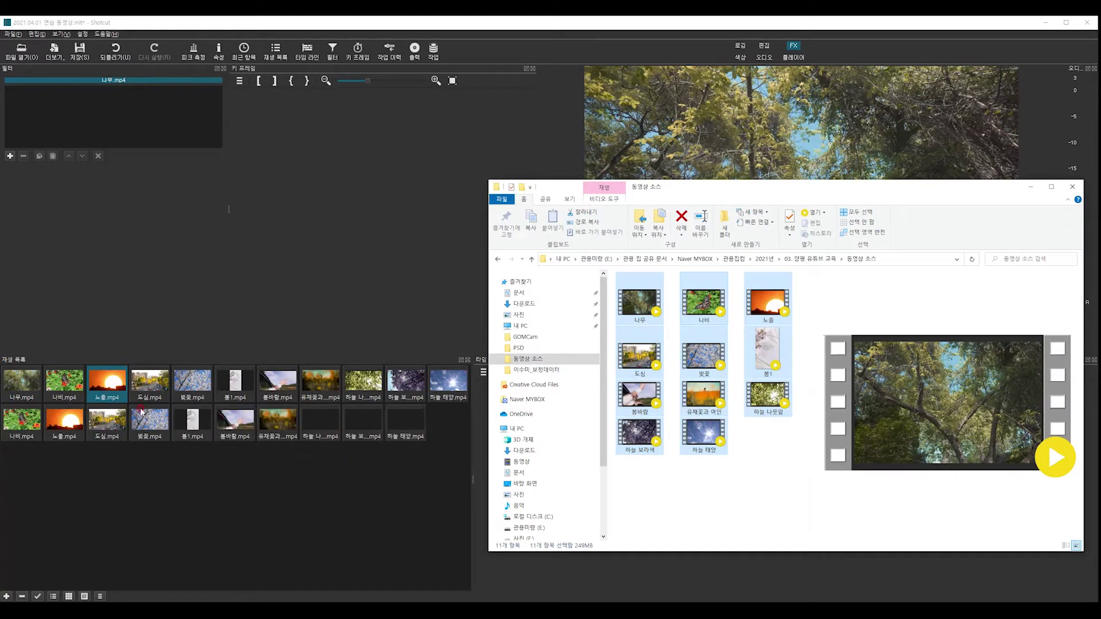
{"action": "left_click", "coordinate": [905, 189]}
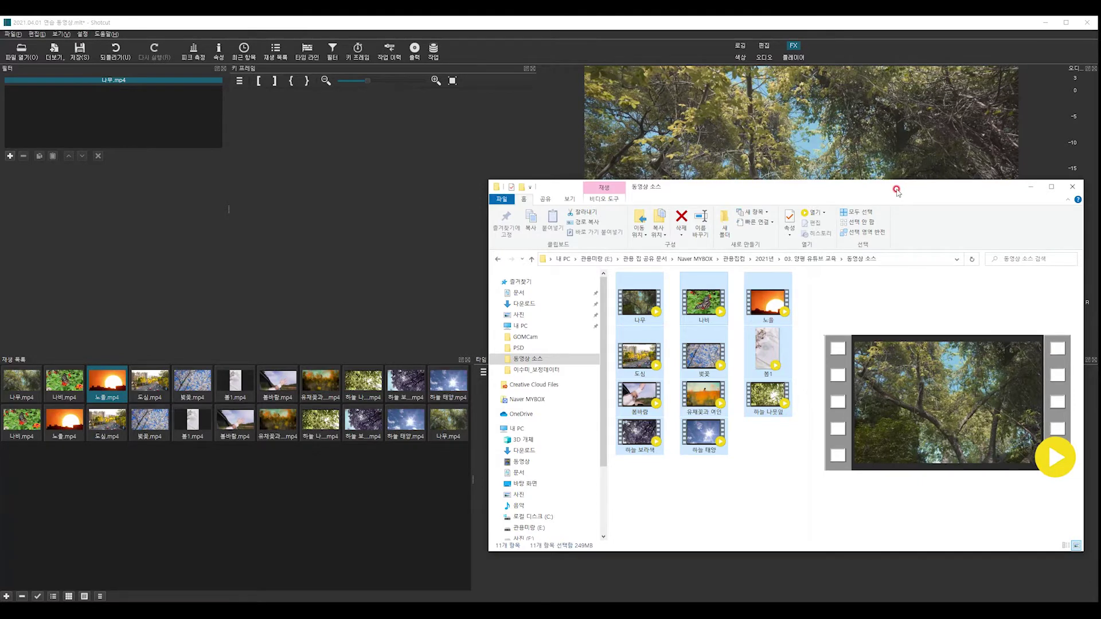
{"action": "left_click", "coordinate": [1030, 186]}
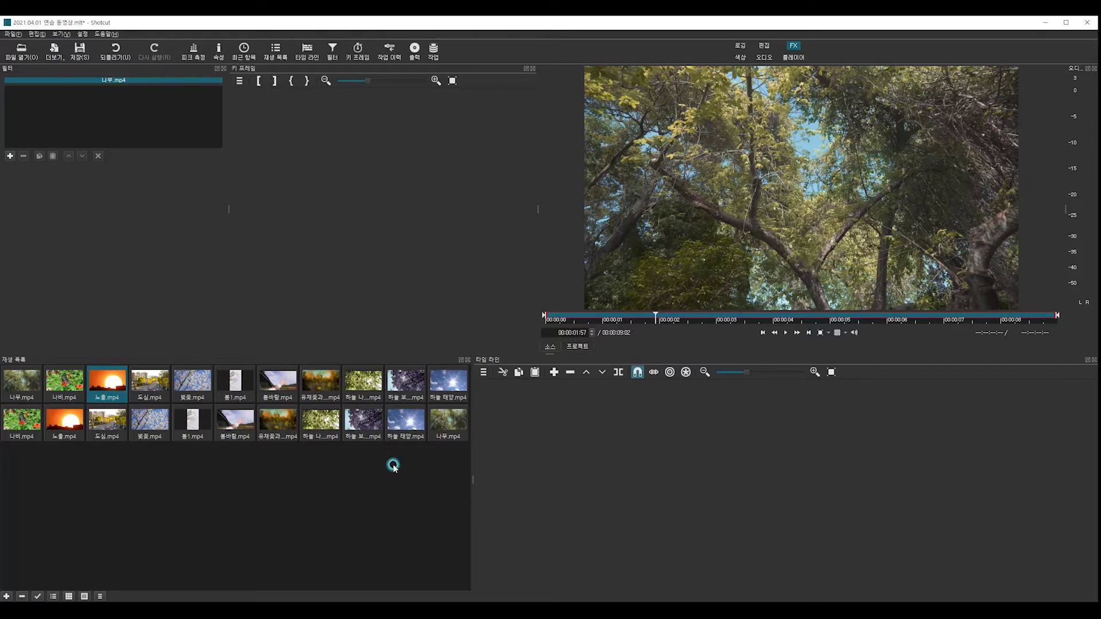
Undo the second import so that the duplicate clips are removed from the playlist.
{"action": "key", "text": "ctrl+z"}
{"action": "key", "text": "ctrl+z"}
{"action": "key", "text": "ctrl+z"}
{"action": "key", "text": "ctrl+z"}
{"action": "key", "text": "ctrl+z"}
{"action": "key", "text": "ctrl+z"}
{"action": "key", "text": "ctrl+z"}
{"action": "key", "text": "ctrl+z"}
{"action": "key", "text": "ctrl+z"}
{"action": "key", "text": "ctrl+z"}
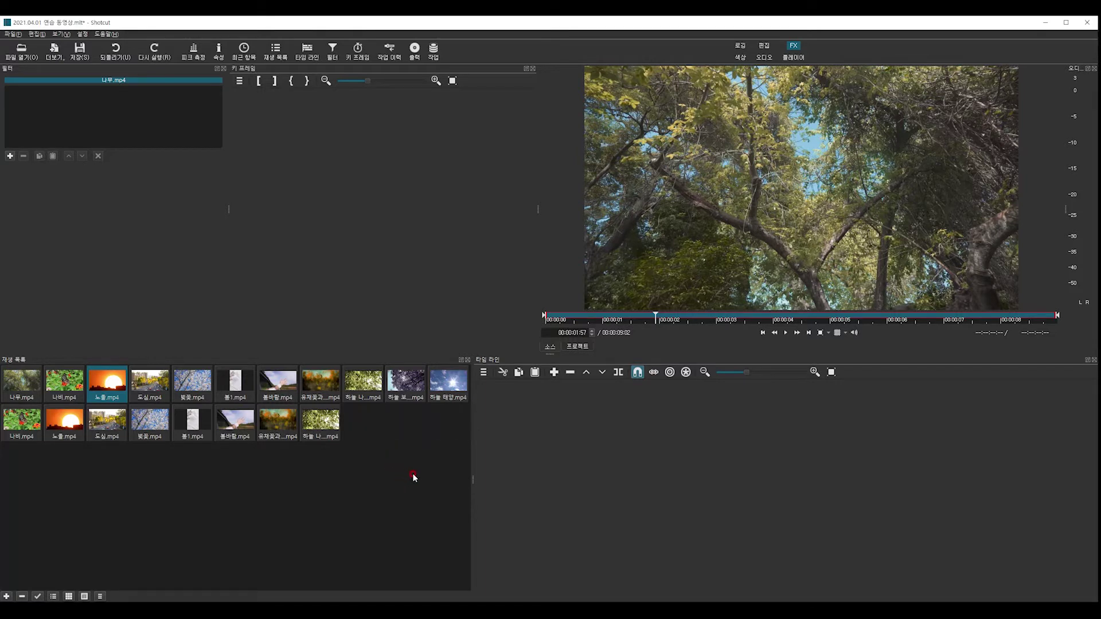
{"action": "key", "text": "ctrl+z"}
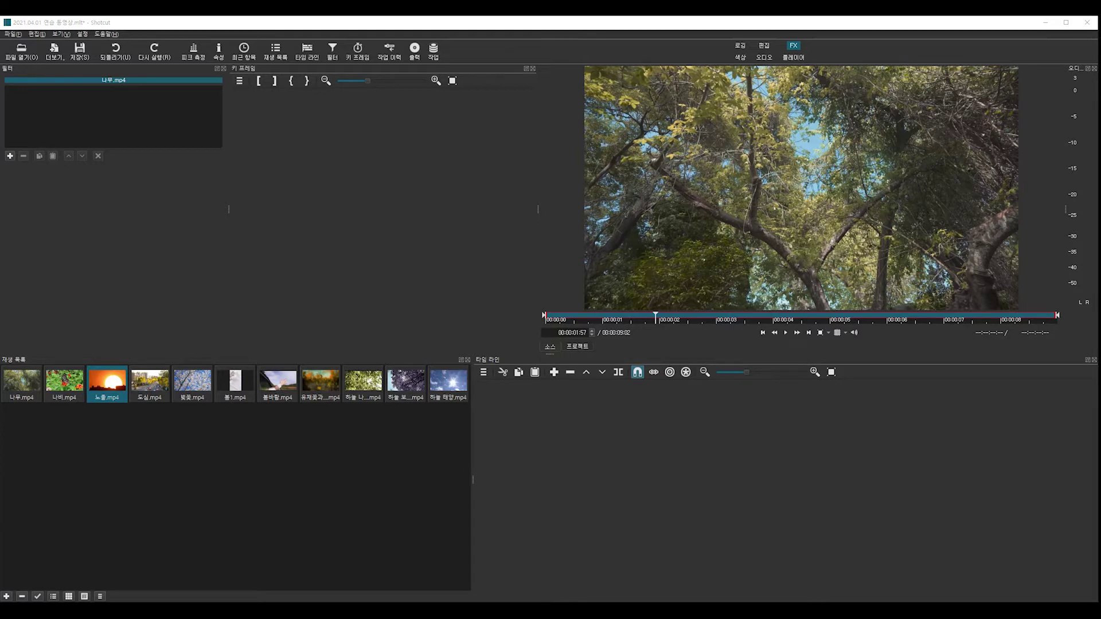
Add the image 스프링.jpg and the "0.Drea...st.mp3" audio file to the playlist.
{"action": "left_click_drag", "start_coordinate": [74, 467], "coordinate": [196, 455]}
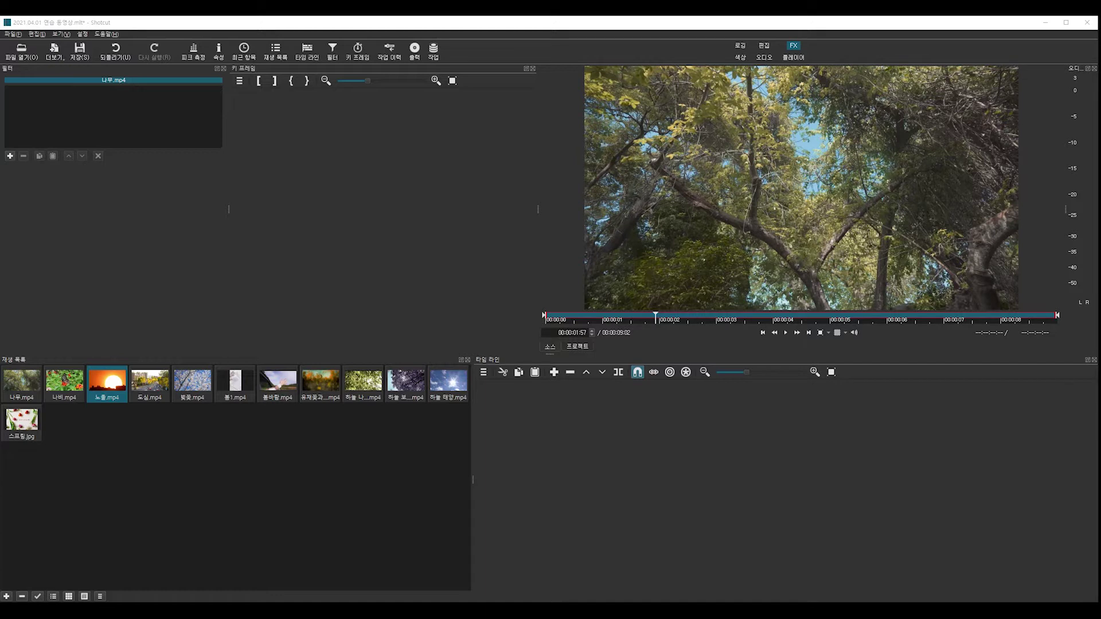
{"action": "left_click_drag", "start_coordinate": [81, 454], "coordinate": [193, 466]}
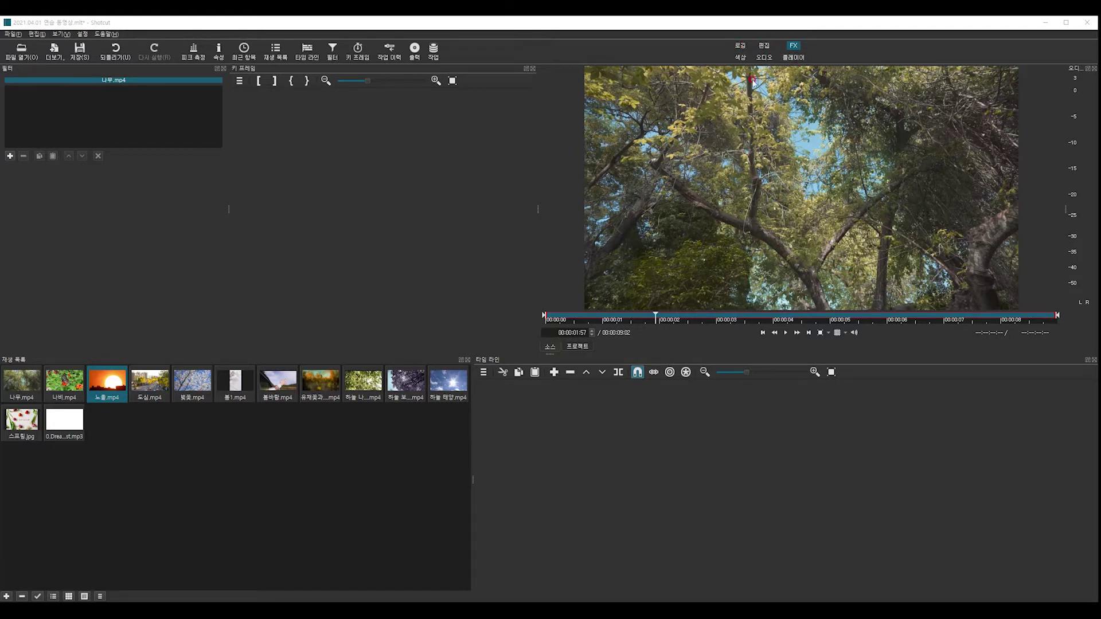
Look through the 로깅, 편집, FX, 색상, 오디오 and 플레이어 workspace layouts, and return to the FX layout.
{"action": "left_click", "coordinate": [741, 48]}
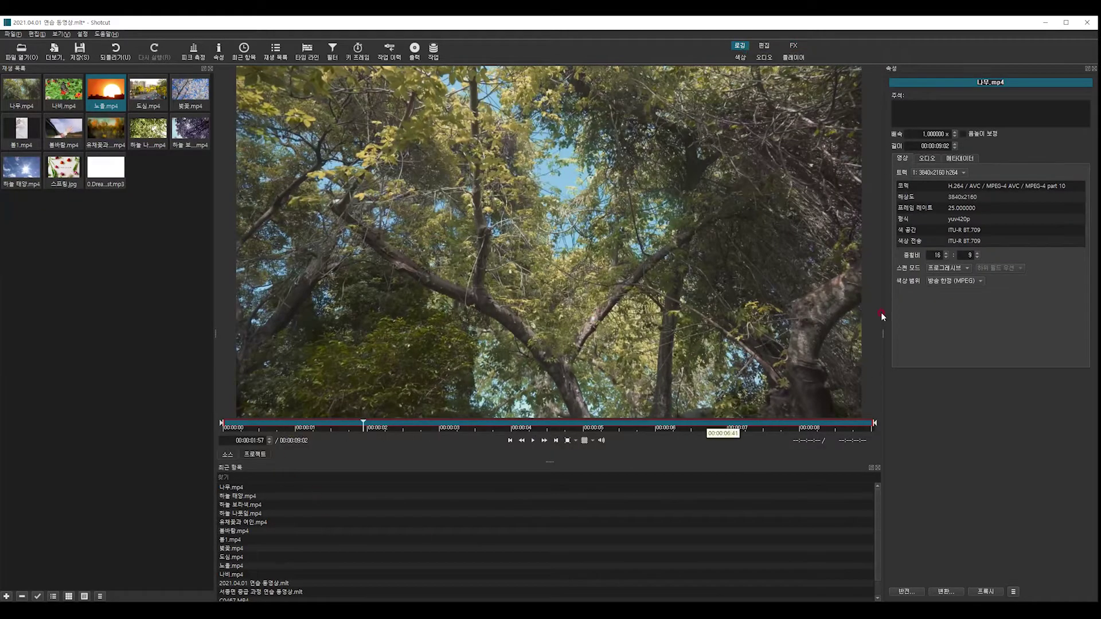
{"action": "left_click", "coordinate": [763, 47]}
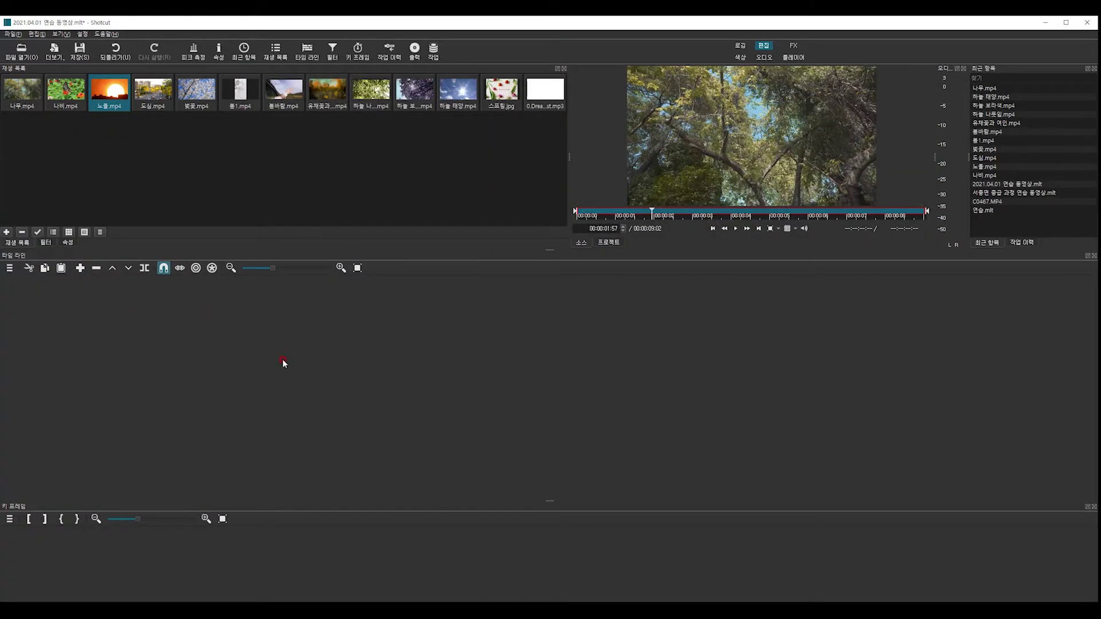
{"action": "left_click", "coordinate": [793, 45]}
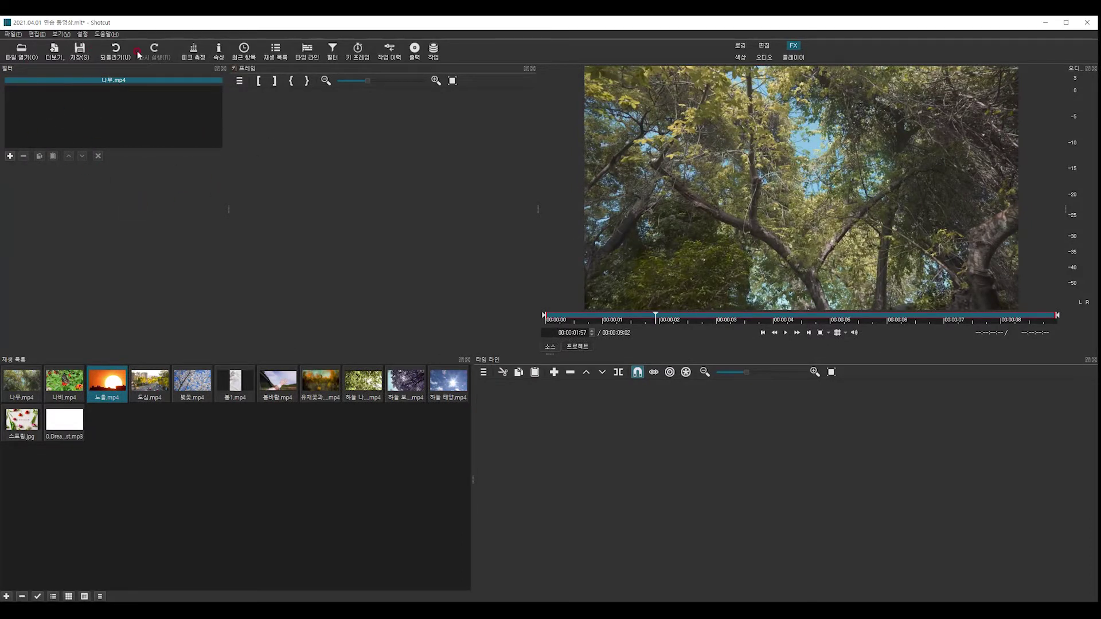
{"action": "left_click", "coordinate": [741, 57]}
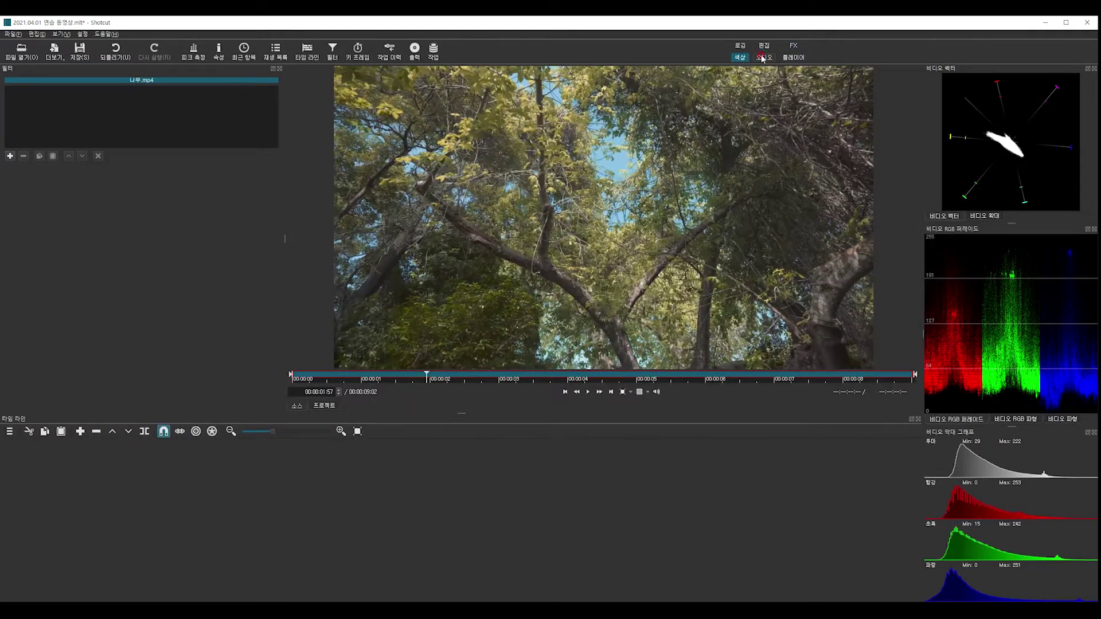
{"action": "left_click", "coordinate": [762, 58]}
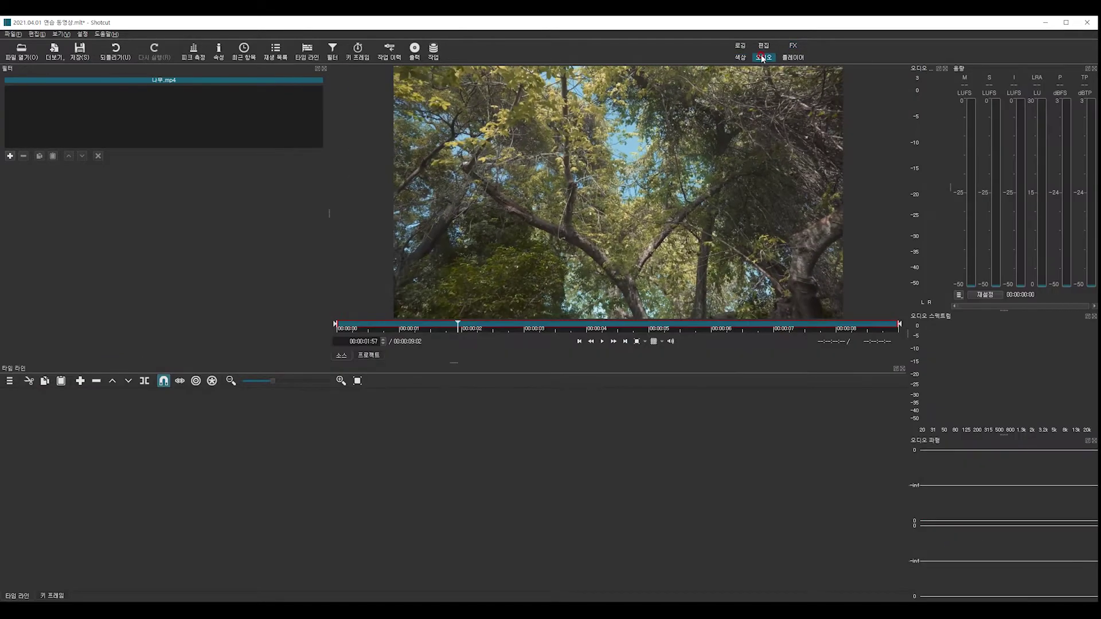
{"action": "left_click", "coordinate": [797, 58]}
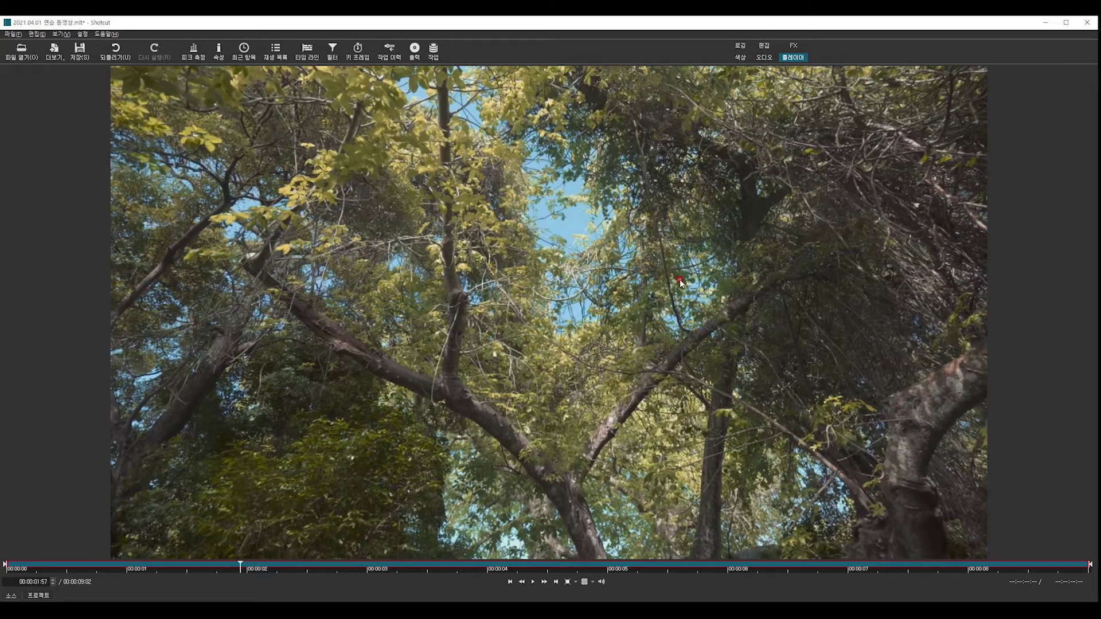
{"action": "left_click", "coordinate": [794, 46]}
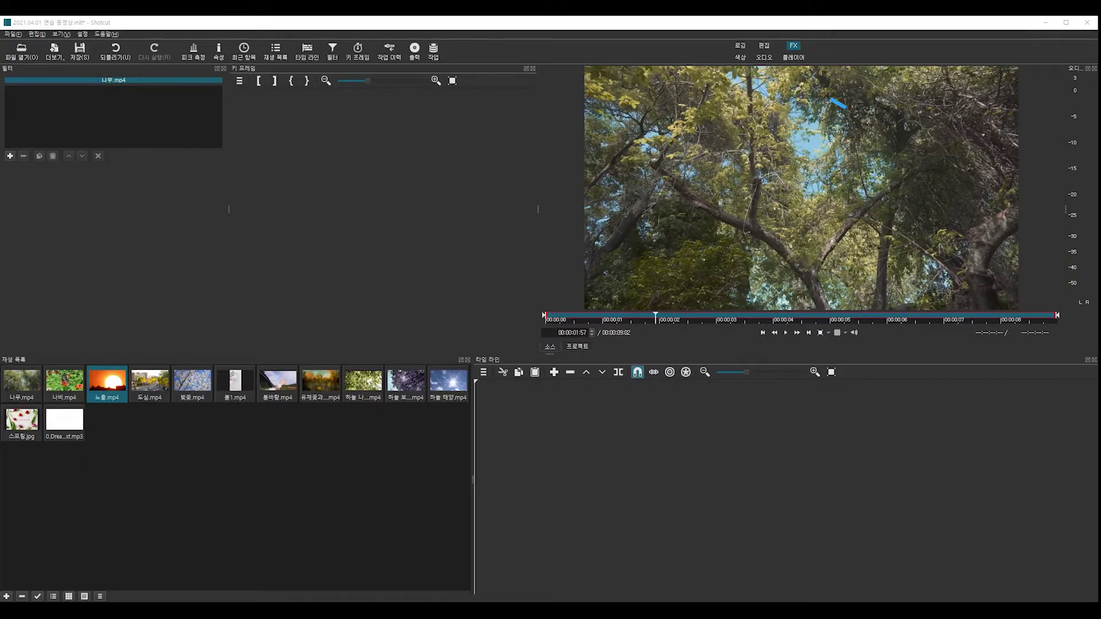
Add two video tracks to the empty timeline.
{"action": "left_click", "coordinate": [539, 420]}
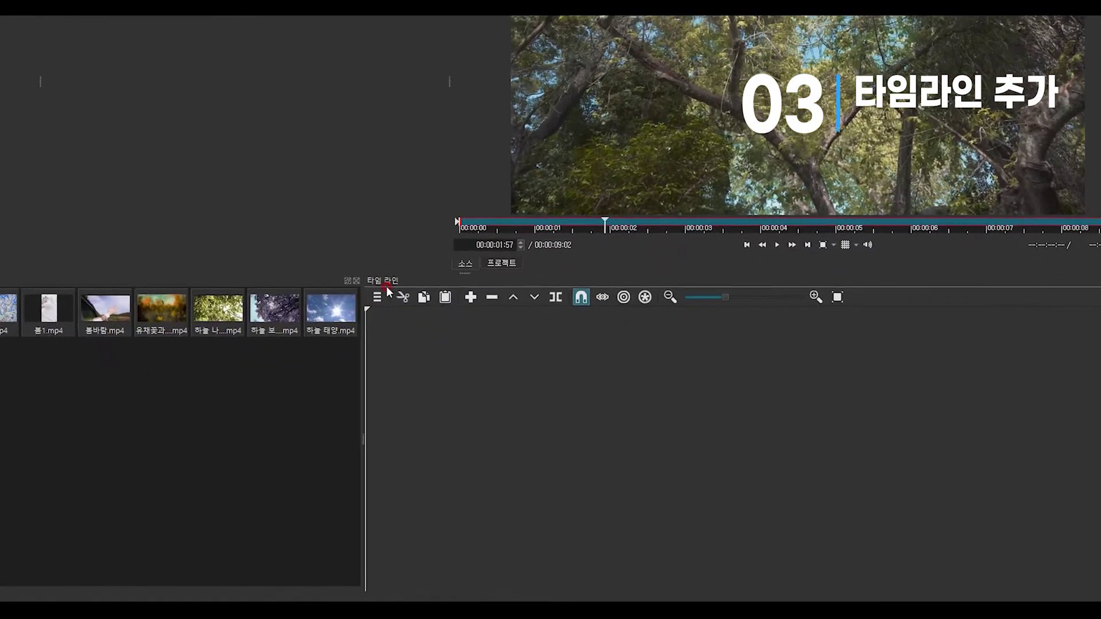
{"action": "right_click", "coordinate": [510, 406]}
{"action": "left_click", "coordinate": [319, 281]}
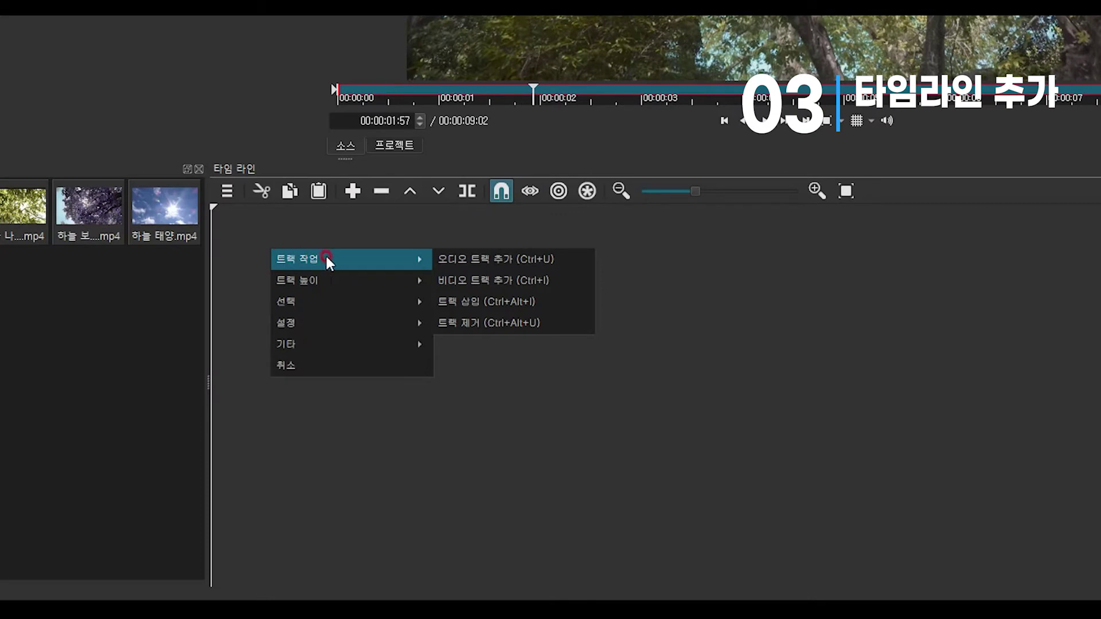
{"action": "left_click", "coordinate": [522, 281]}
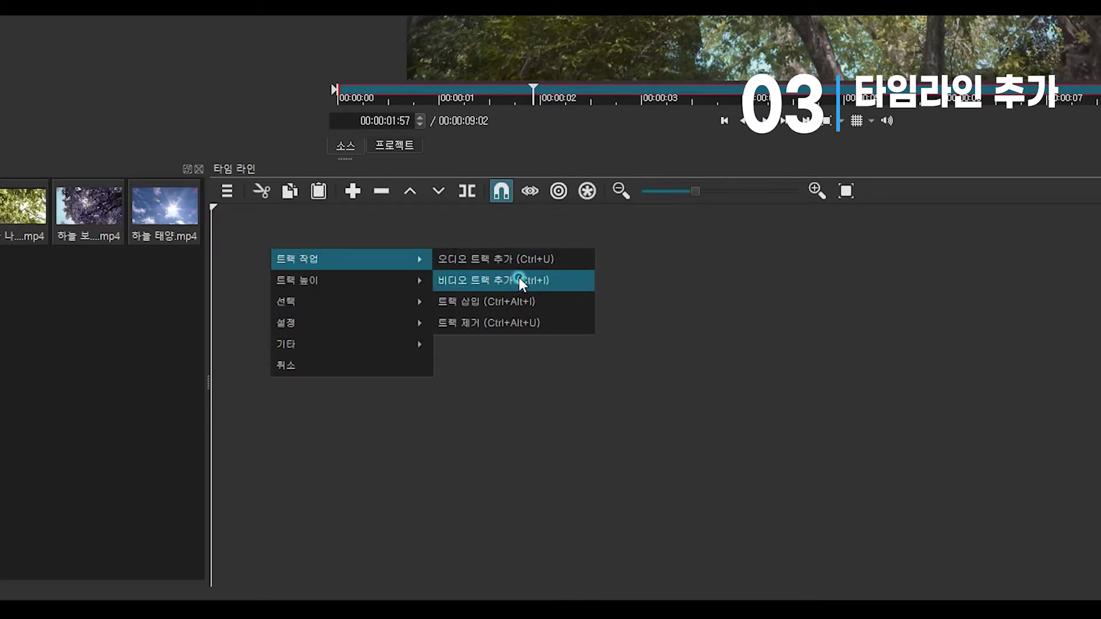
{"action": "left_click", "coordinate": [494, 280]}
{"action": "key", "text": "ctrl+i"}
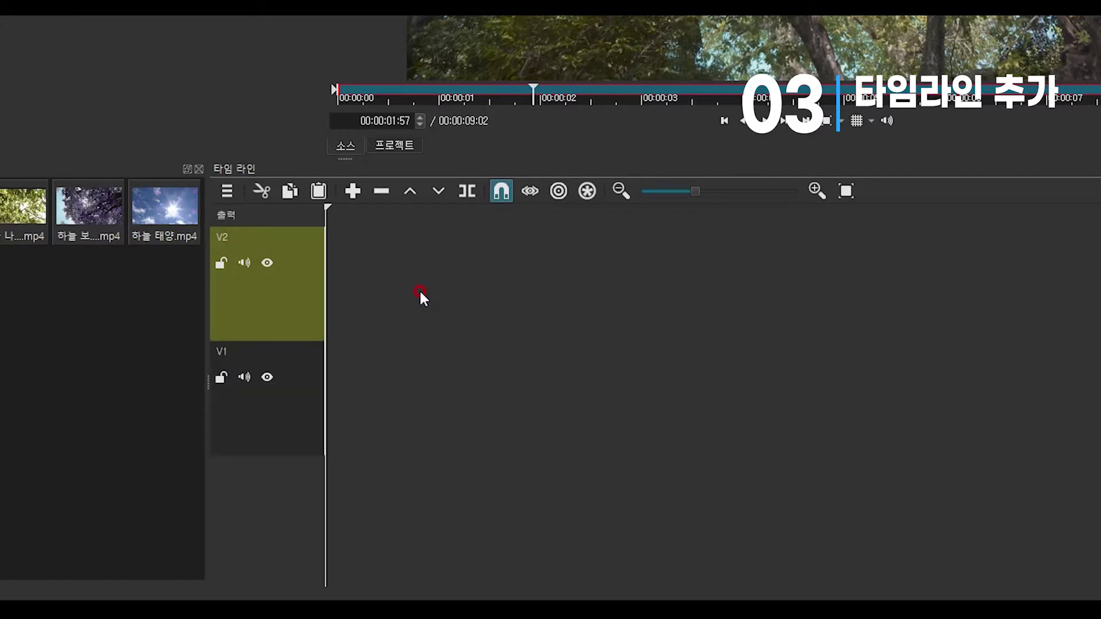
Add two audio tracks below the video tracks in the timeline.
{"action": "left_click", "coordinate": [288, 241]}
{"action": "right_click", "coordinate": [395, 308]}
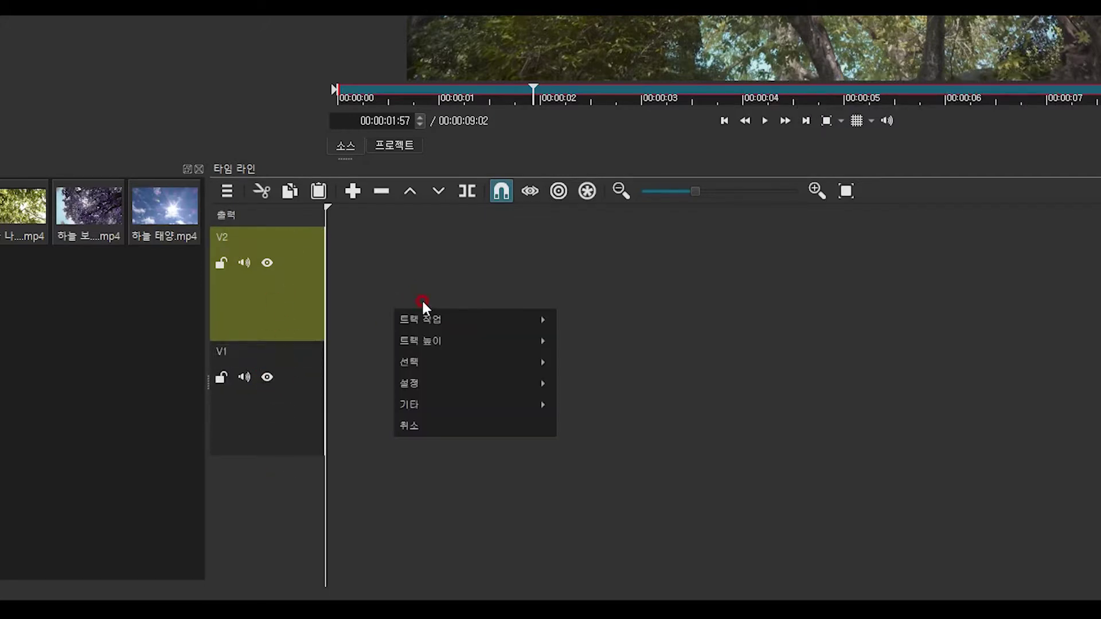
{"action": "mouse_move", "coordinate": [448, 317]}
{"action": "left_click", "coordinate": [586, 318]}
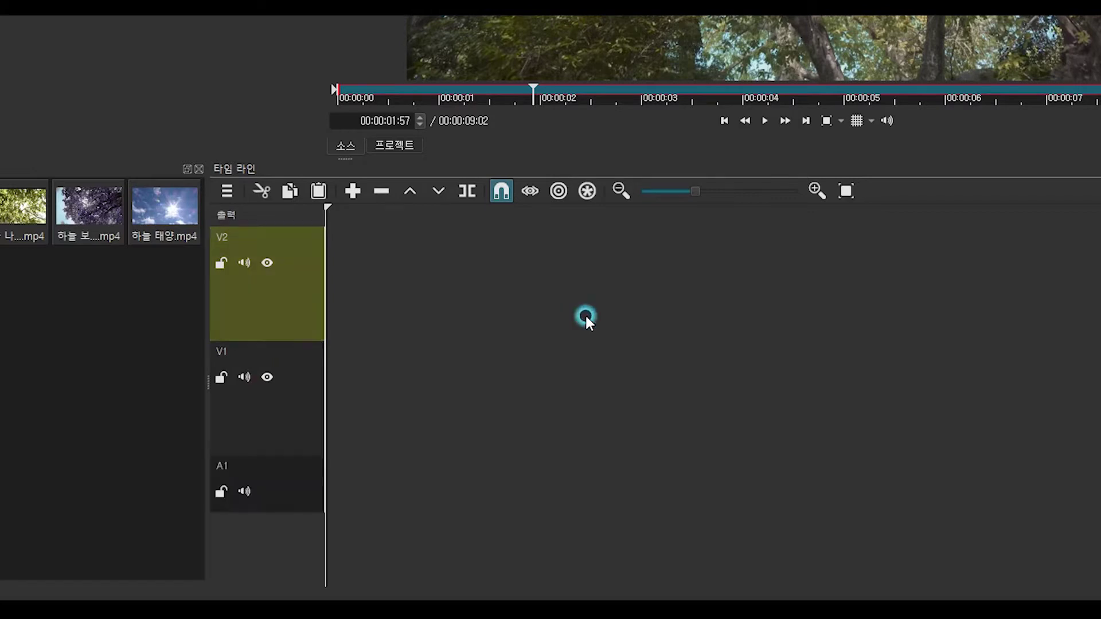
{"action": "key", "text": "ctrl+u"}
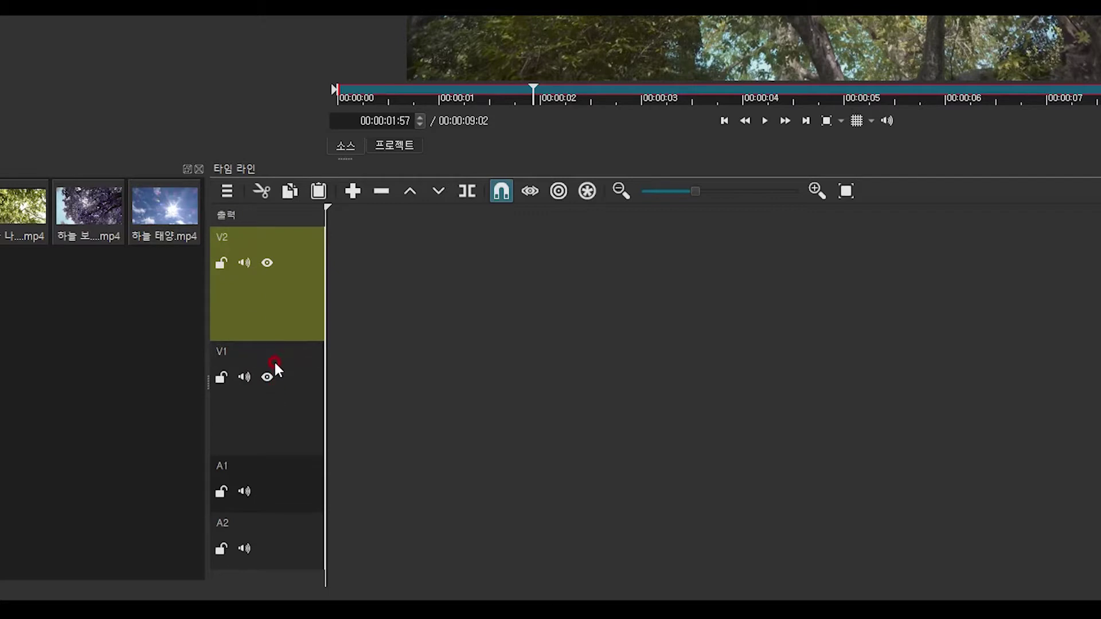
Enlarge the timeline area upward and reduce the height of all tracks.
{"action": "left_click_drag", "start_coordinate": [345, 156], "coordinate": [343, 90]}
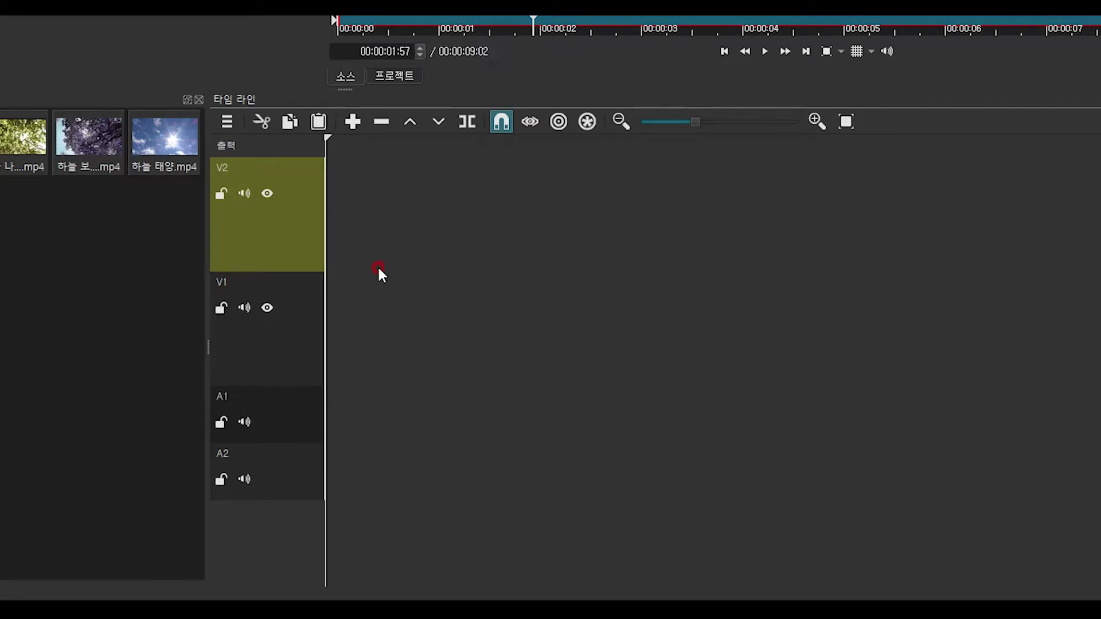
{"action": "right_click", "coordinate": [419, 231]}
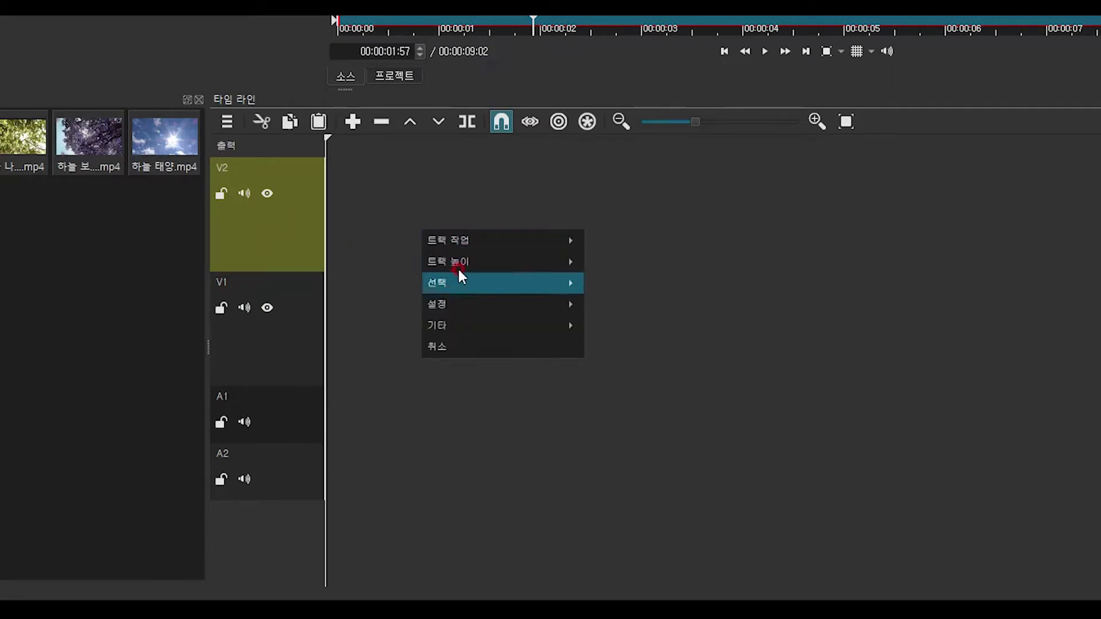
{"action": "mouse_move", "coordinate": [465, 257]}
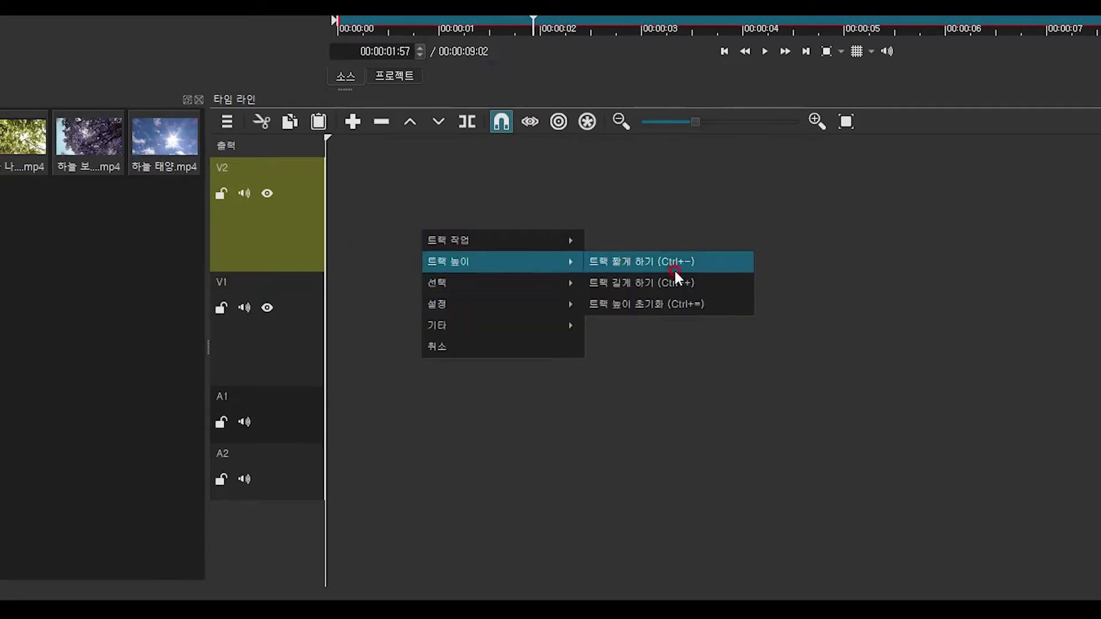
{"action": "left_click", "coordinate": [622, 261]}
{"action": "left_click", "coordinate": [267, 194]}
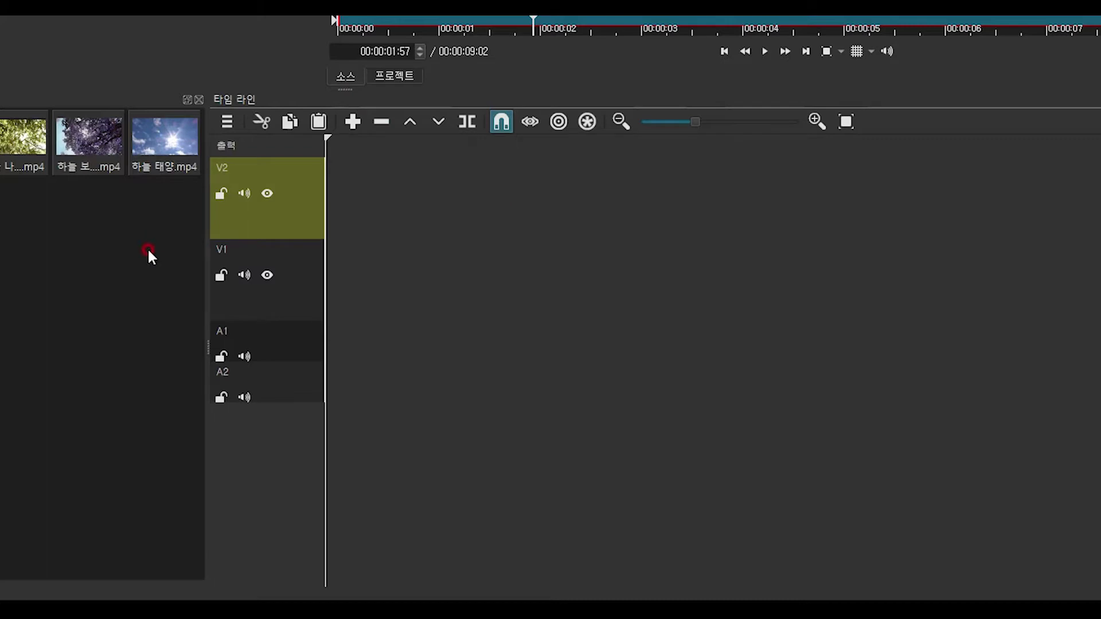
Add a third video track to the timeline.
{"action": "right_click", "coordinate": [382, 196]}
{"action": "mouse_move", "coordinate": [457, 211]}
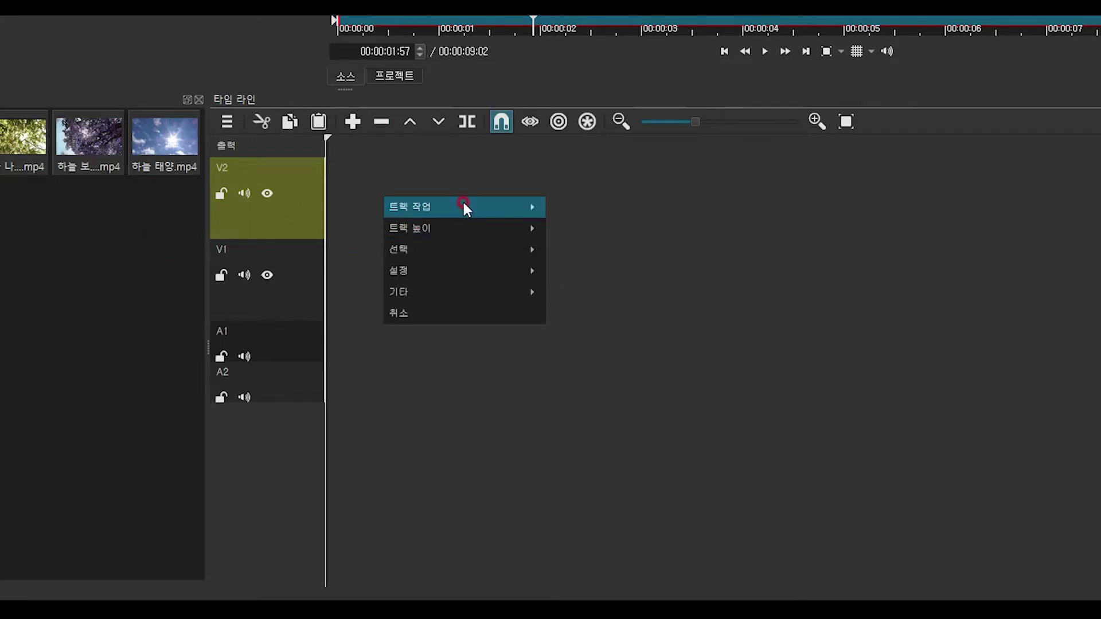
{"action": "left_click", "coordinate": [597, 232]}
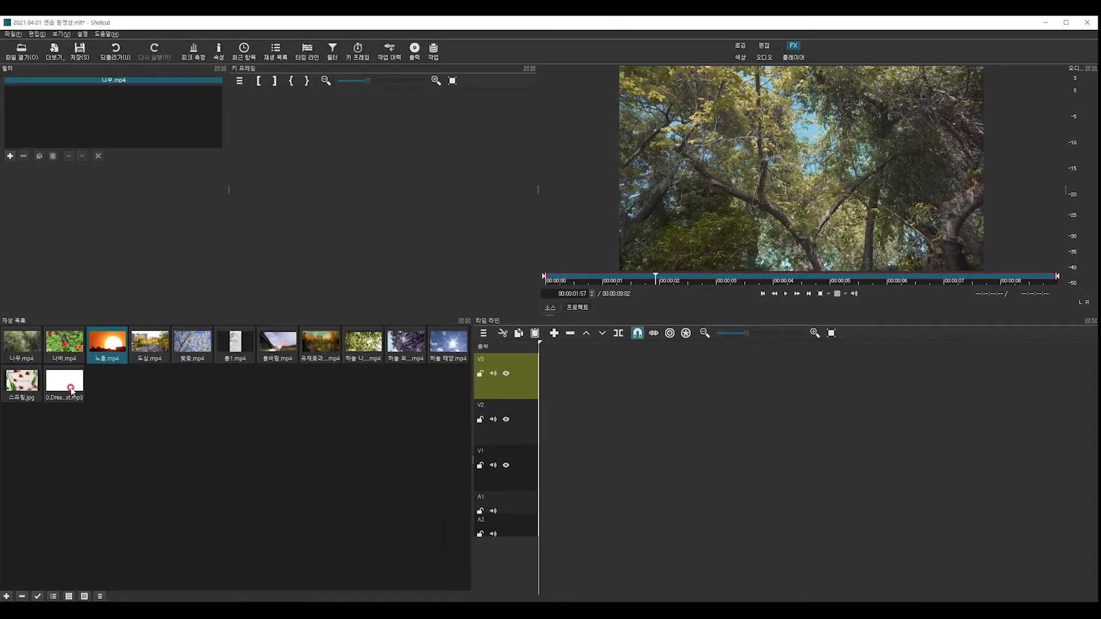
Move the clip 노을.mp4 to the end of the playlist, after the audio file.
{"action": "mouse_move", "coordinate": [107, 343]}
{"action": "left_mouse_down"}
{"action": "mouse_move", "coordinate": [263, 424]}
{"action": "mouse_move", "coordinate": [567, 498]}
{"action": "mouse_move", "coordinate": [160, 411]}
{"action": "mouse_move", "coordinate": [83, 379]}
{"action": "left_mouse_up"}
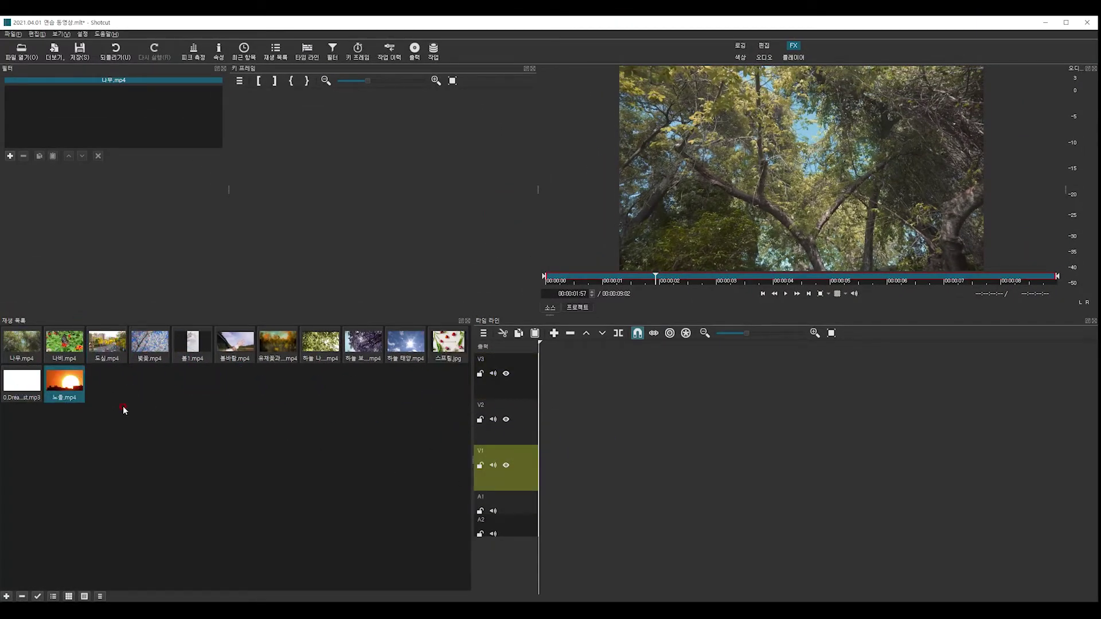
{"action": "left_click", "coordinate": [18, 383]}
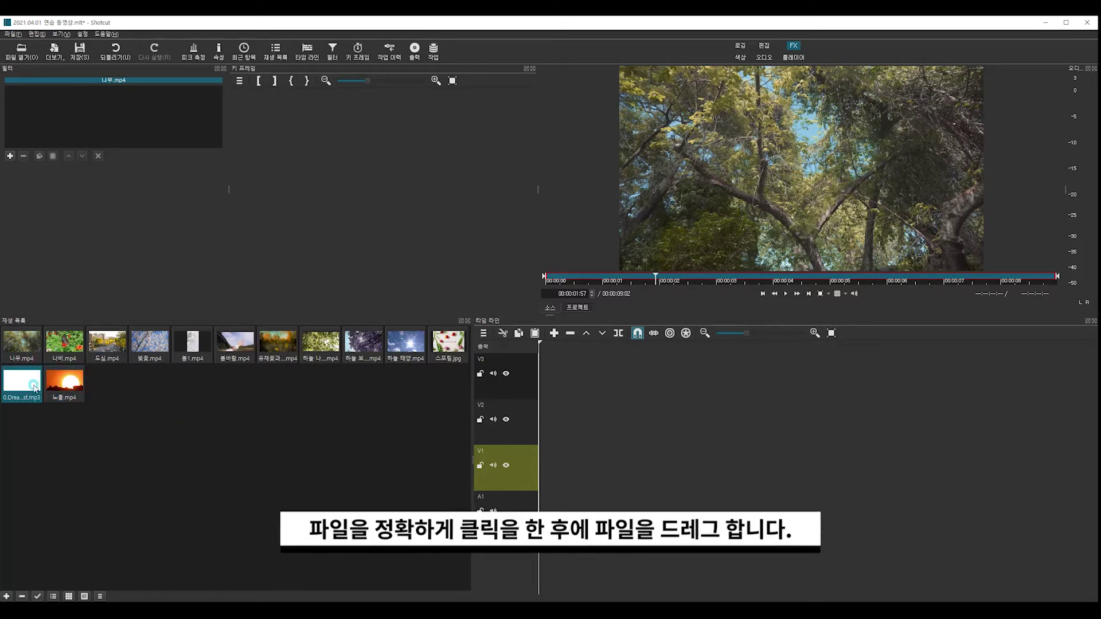
{"action": "left_click", "coordinate": [79, 388]}
Place the 0.Dream of Violinist.mp3 audio file on track A2, aligned with the start of the timeline.
{"action": "left_click", "coordinate": [27, 381]}
{"action": "left_click_drag", "start_coordinate": [26, 381], "coordinate": [548, 509]}
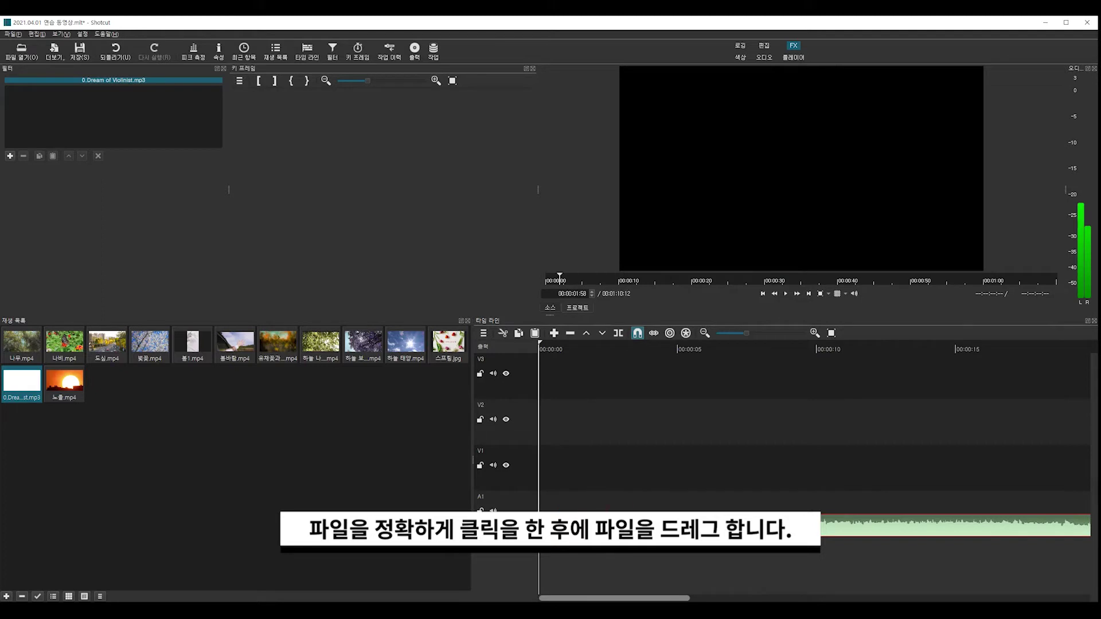
{"action": "mouse_move", "coordinate": [539, 528]}
{"action": "left_mouse_down"}
{"action": "mouse_move", "coordinate": [559, 528]}
{"action": "mouse_move", "coordinate": [541, 532]}
{"action": "left_mouse_up"}
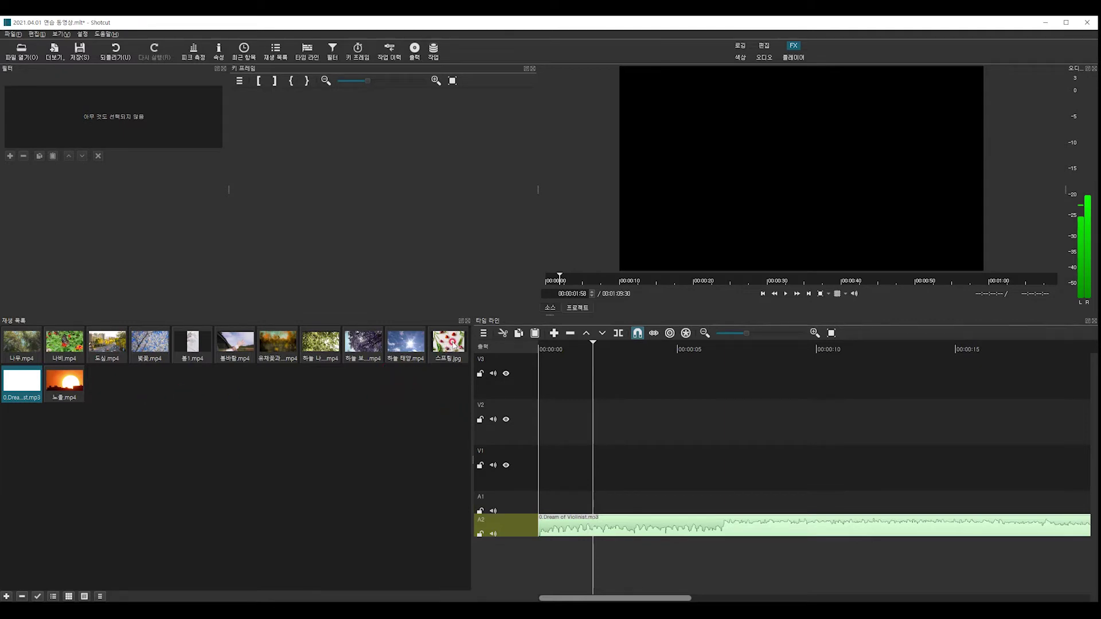
Try placing the 0.Dream of Violinist.mp3 audio file on video track V2 as well, and undo that placement.
{"action": "key", "text": "a"}
{"action": "left_click_drag", "start_coordinate": [466, 382], "coordinate": [539, 426]}
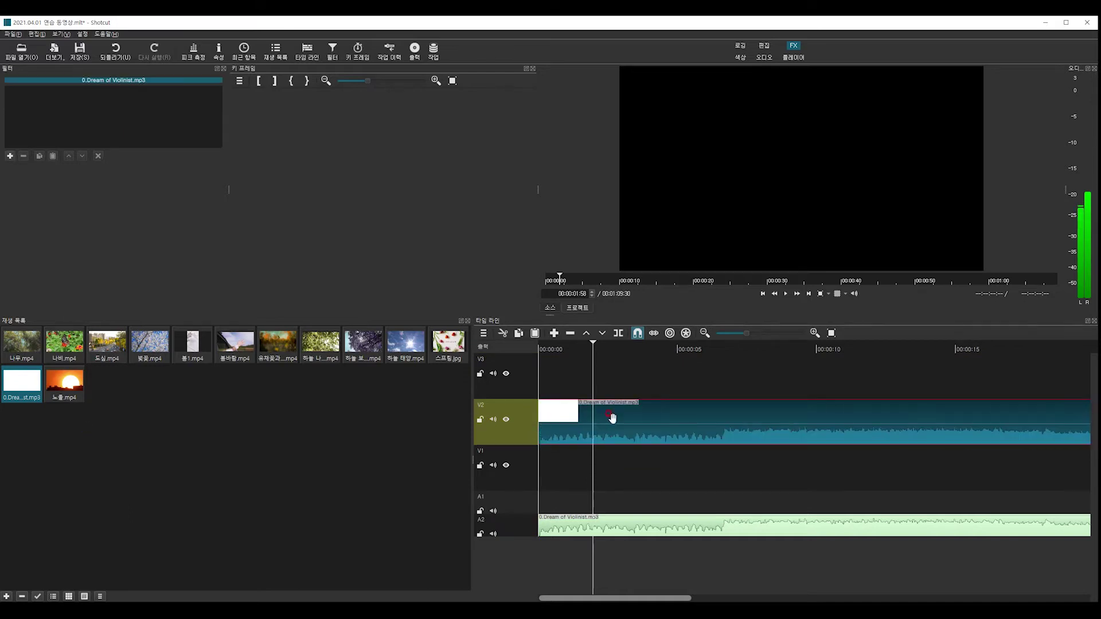
{"action": "key", "text": "ctrl+z"}
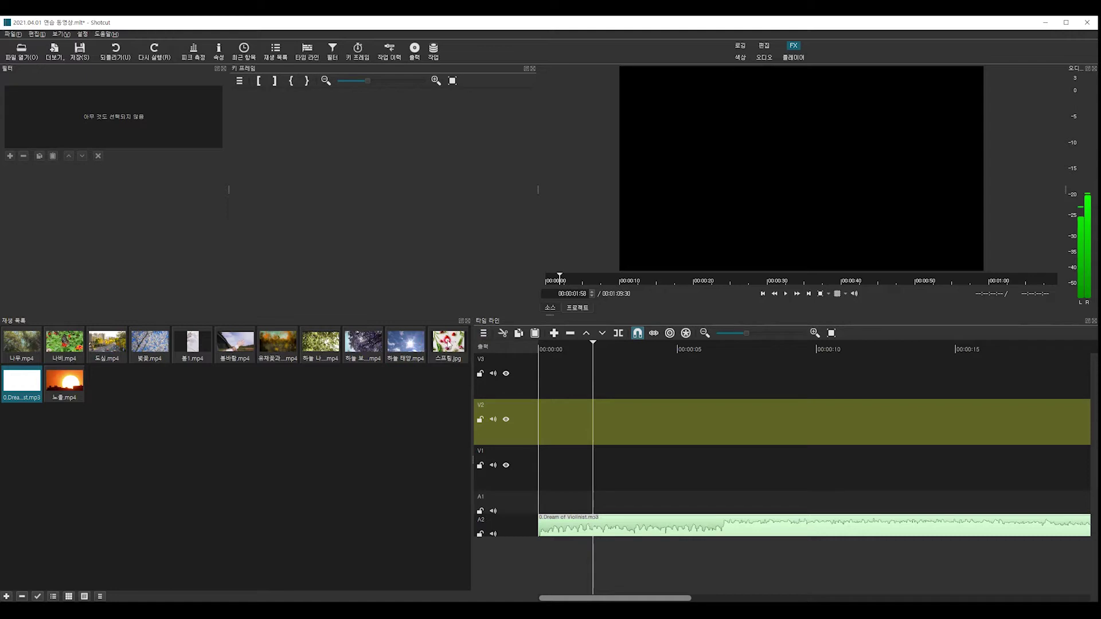
Place the image 스프링.jpg at the start of track V1 and play the timeline briefly from the beginning.
{"action": "left_click", "coordinate": [445, 360]}
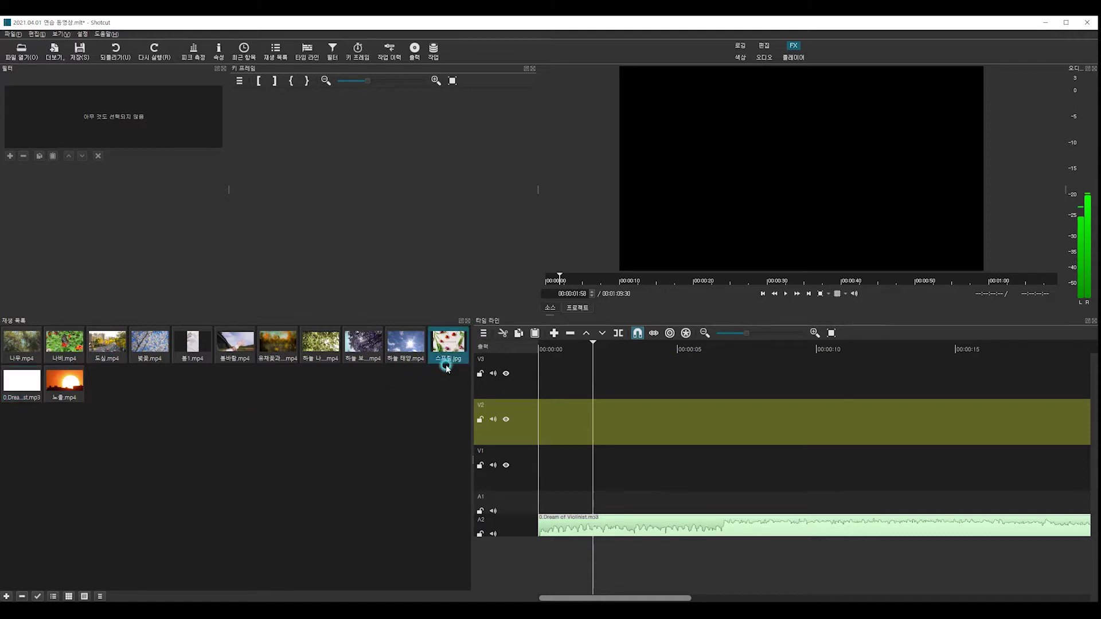
{"action": "left_click_drag", "start_coordinate": [449, 342], "coordinate": [546, 475]}
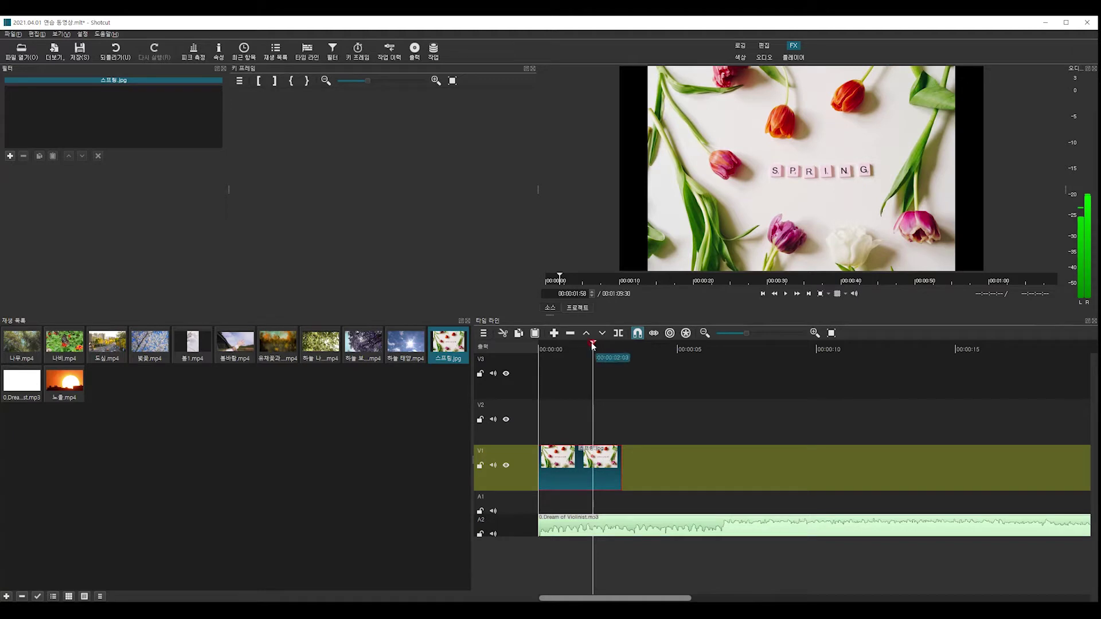
{"action": "left_click_drag", "start_coordinate": [592, 343], "coordinate": [541, 344]}
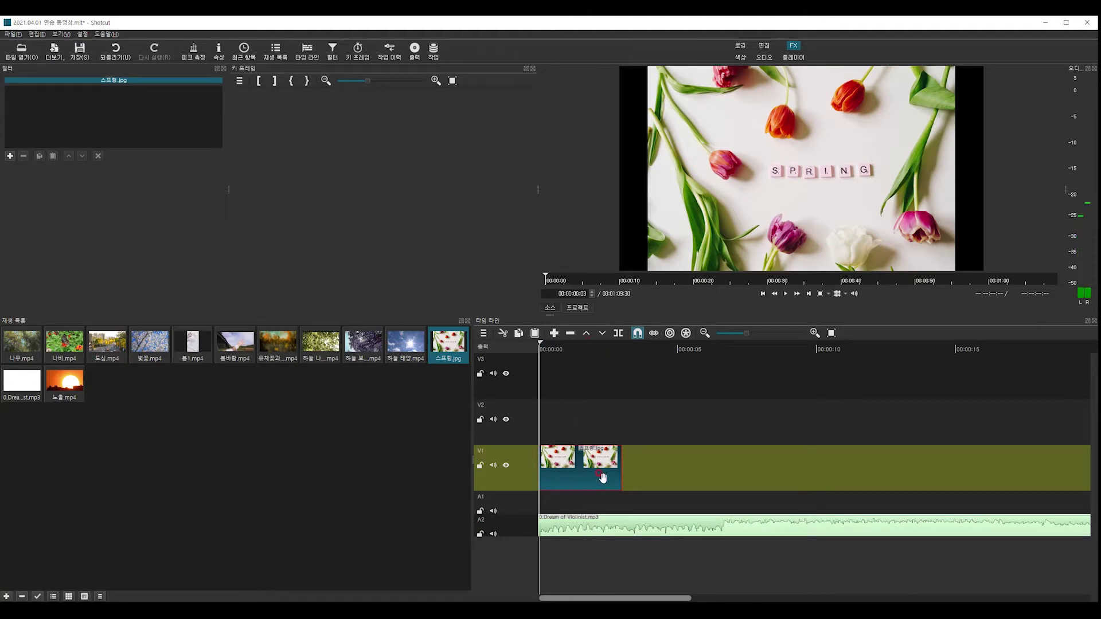
{"action": "key", "text": "space"}
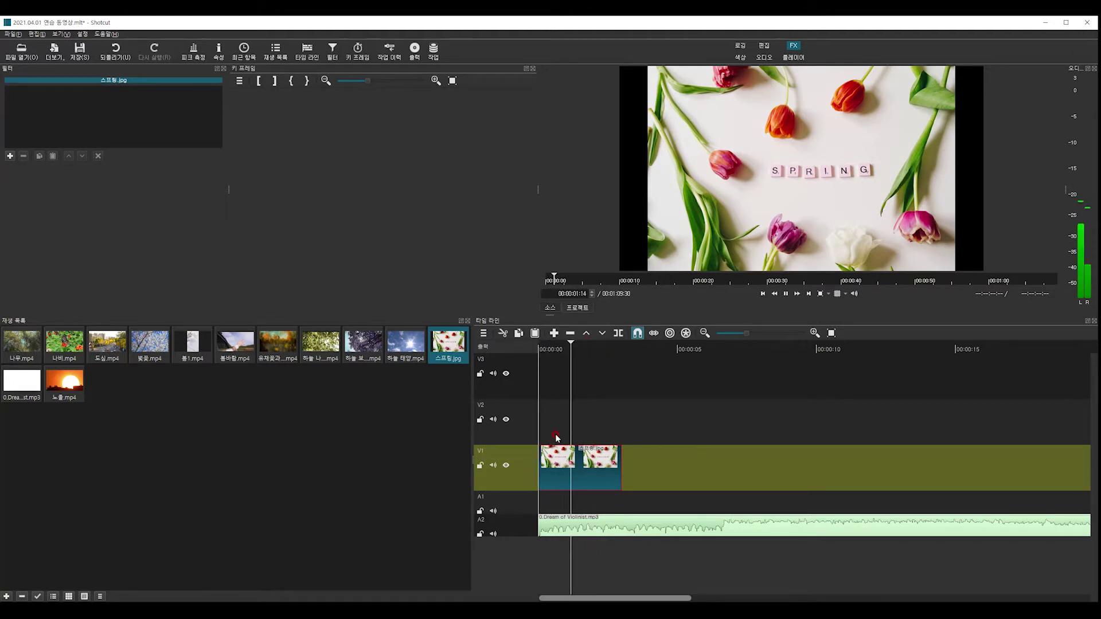
{"action": "key", "text": "space"}
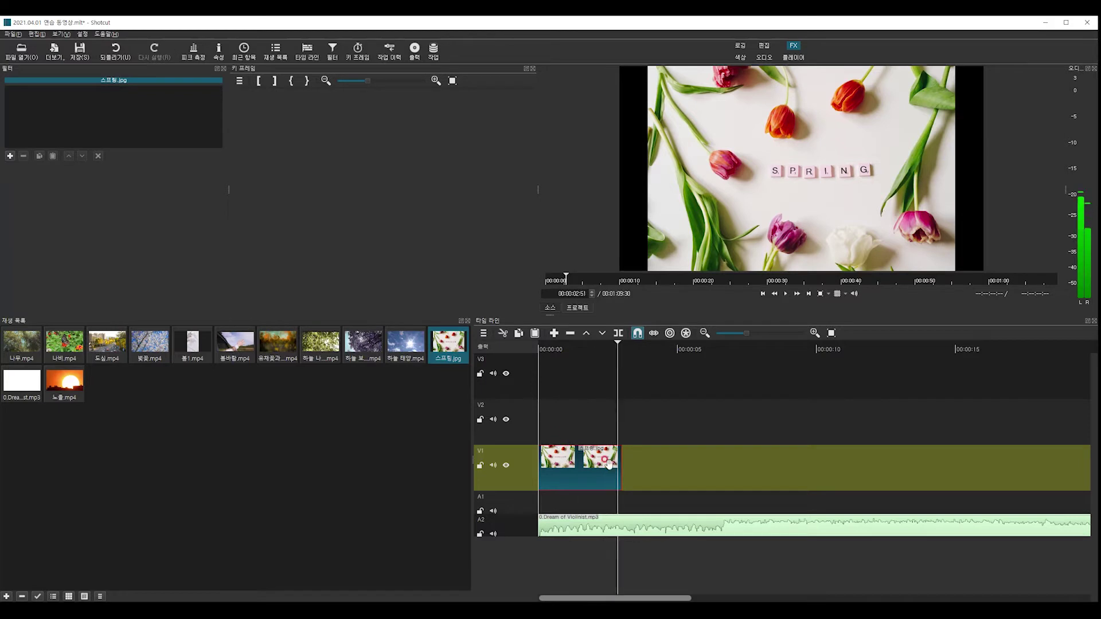
{"action": "left_click", "coordinate": [585, 348]}
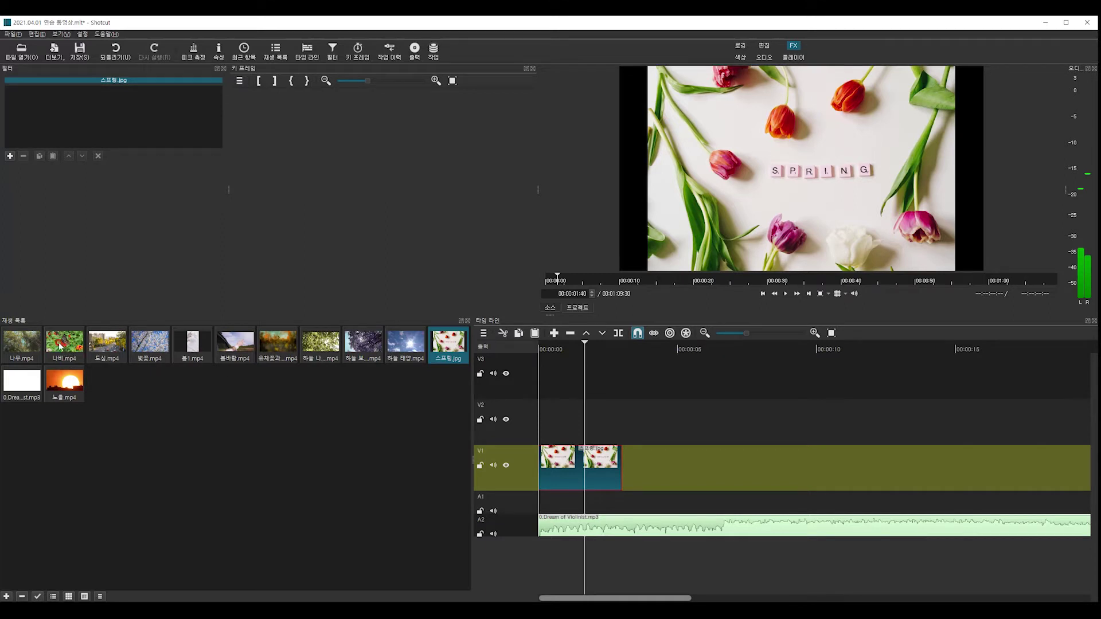
Place the clip 벚꽃.mp4 on track V1 directly after the 스프링.jpg image and check along its length.
{"action": "left_click", "coordinate": [145, 344]}
{"action": "left_click_drag", "start_coordinate": [142, 345], "coordinate": [650, 456]}
{"action": "left_click_drag", "start_coordinate": [631, 473], "coordinate": [628, 472]}
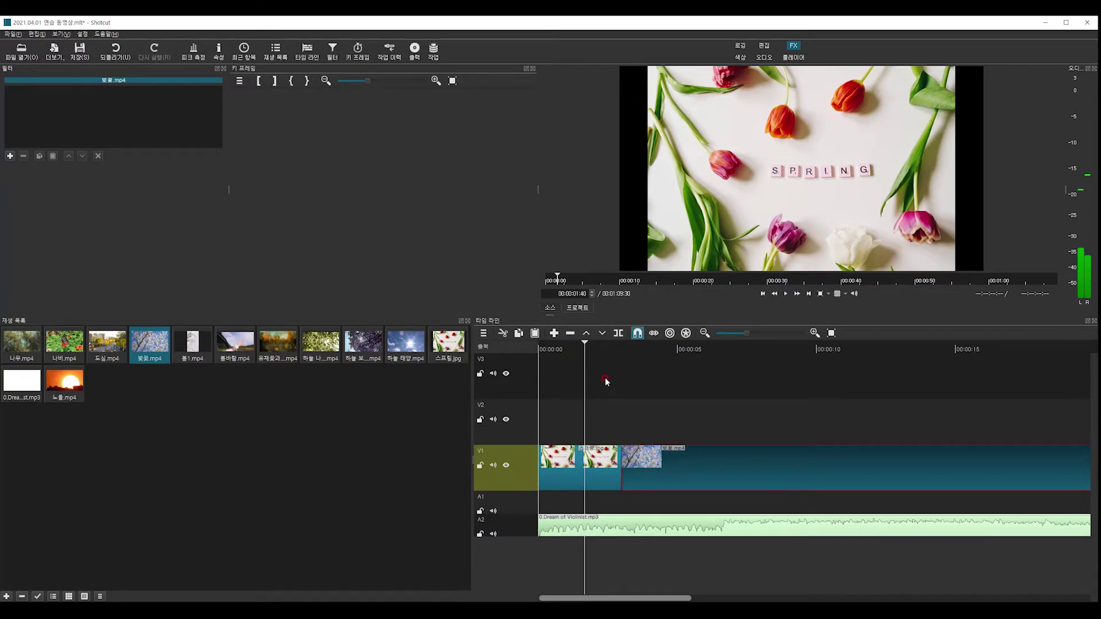
{"action": "scroll", "coordinate": [625, 392], "scroll_direction": "right", "scroll_amount": 10}
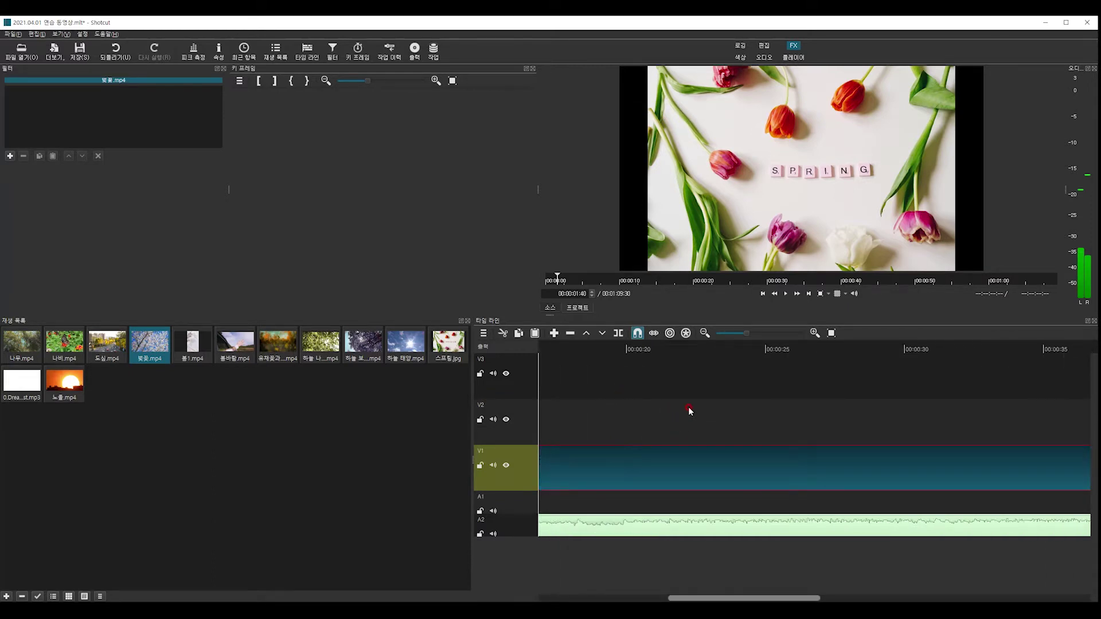
{"action": "scroll", "coordinate": [670, 411], "scroll_direction": "left", "scroll_amount": 10}
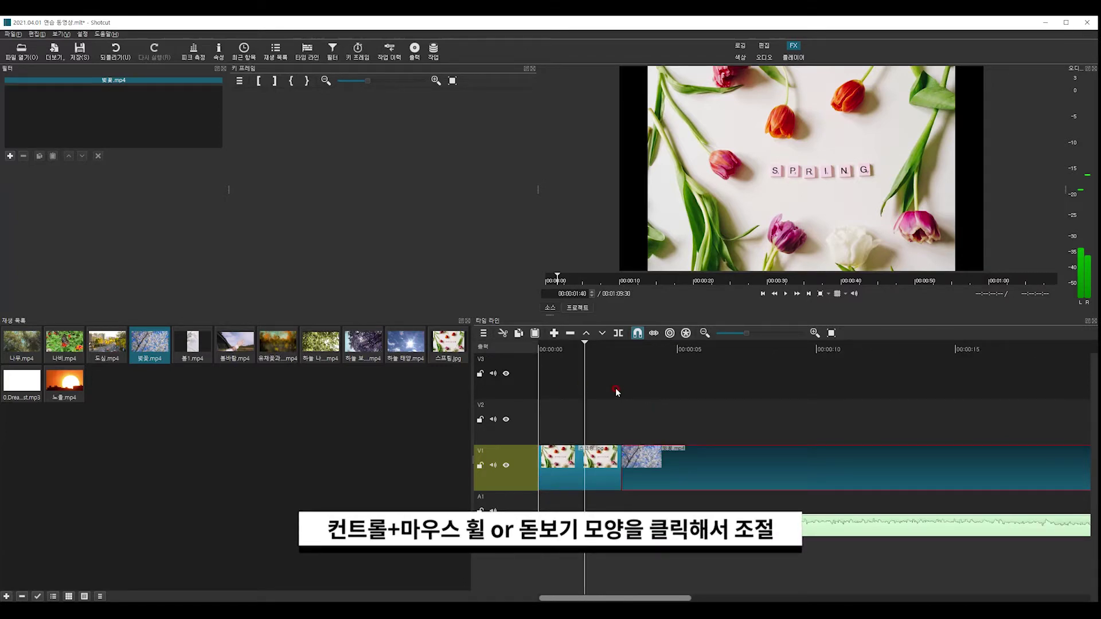
Zoom the timeline out and in to examine the full extent of the V1 clips and the A2 audio.
{"action": "scroll", "coordinate": [613, 392], "scroll_direction": "down", "scroll_amount": 4}
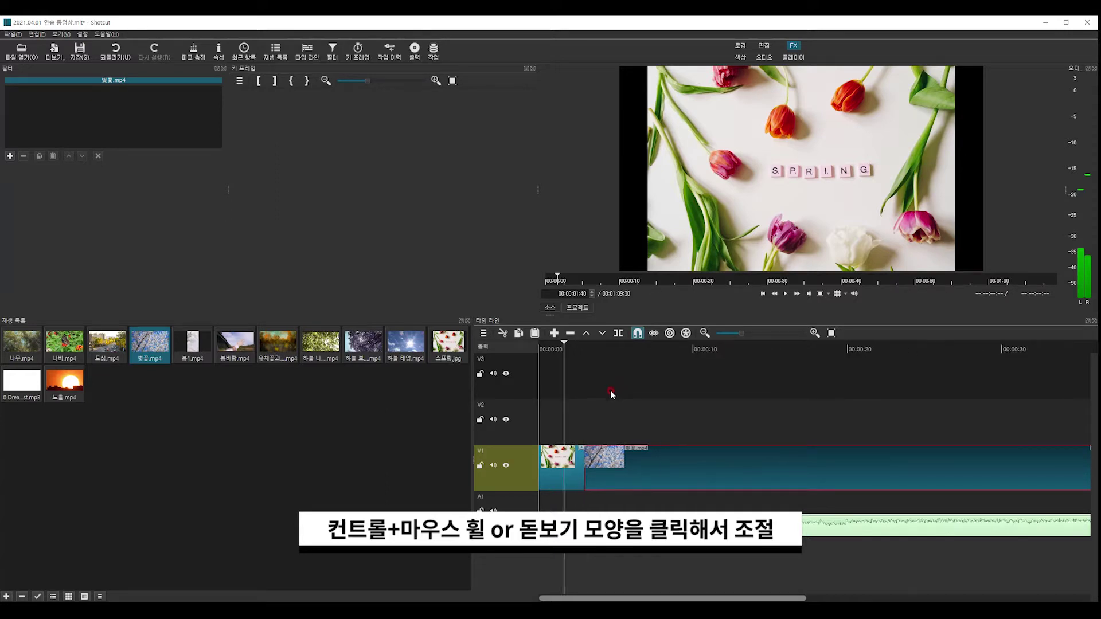
{"action": "scroll", "coordinate": [610, 394], "scroll_direction": "down", "scroll_amount": 3}
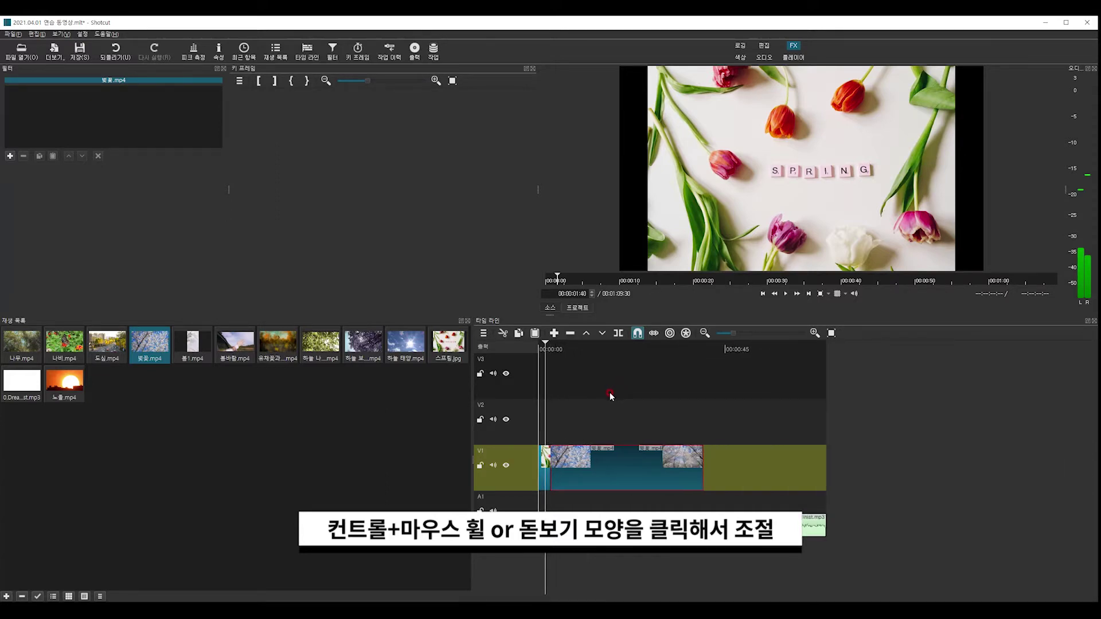
{"action": "scroll", "coordinate": [610, 396], "scroll_direction": "down", "scroll_amount": 3}
{"action": "scroll", "coordinate": [611, 396], "scroll_direction": "up", "scroll_amount": 3}
{"action": "scroll", "coordinate": [610, 397], "scroll_direction": "up", "scroll_amount": 4}
{"action": "scroll", "coordinate": [609, 396], "scroll_direction": "down", "scroll_amount": 2}
{"action": "scroll", "coordinate": [609, 398], "scroll_direction": "up", "scroll_amount": 2}
{"action": "scroll", "coordinate": [609, 398], "scroll_direction": "up", "scroll_amount": 1}
{"action": "scroll", "coordinate": [605, 400], "scroll_direction": "down", "scroll_amount": 2}
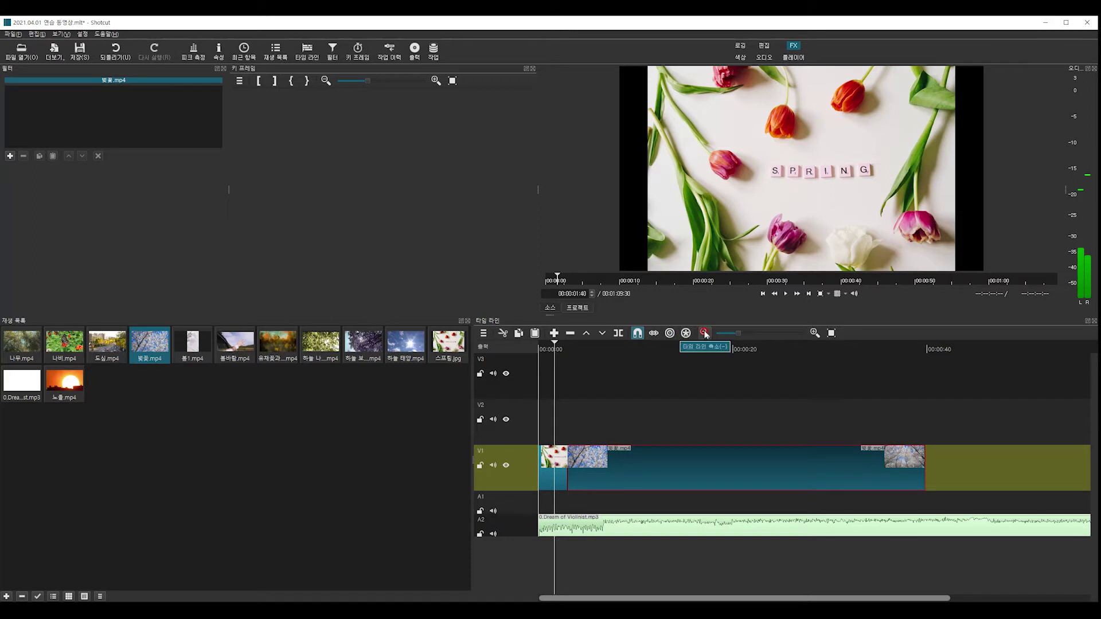
{"action": "left_click", "coordinate": [813, 333]}
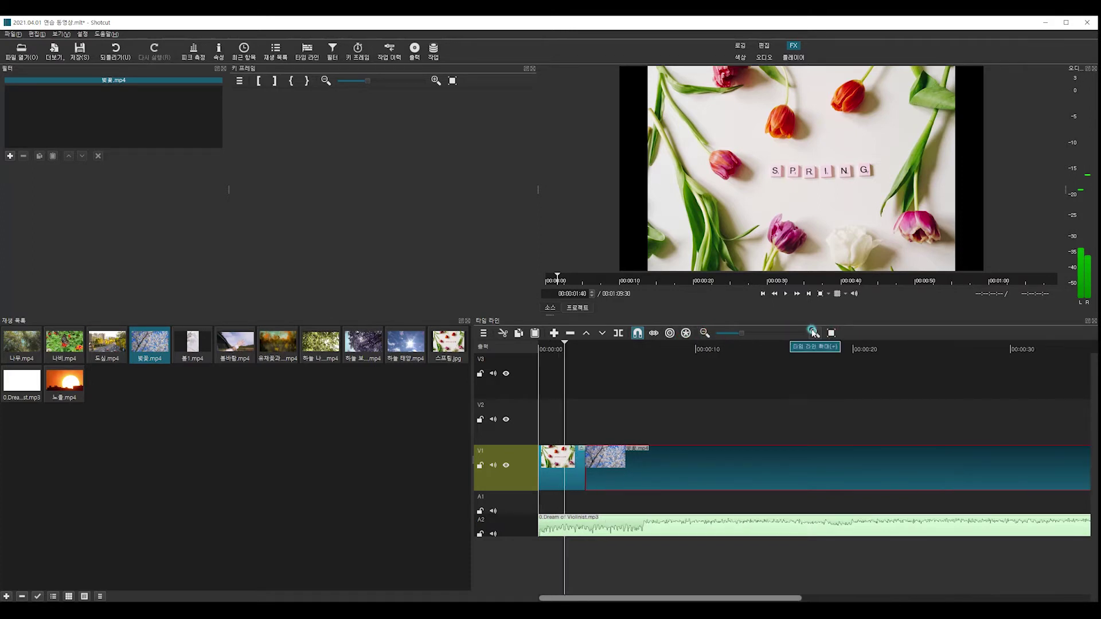
{"action": "left_click", "coordinate": [814, 333]}
{"action": "left_click", "coordinate": [701, 334]}
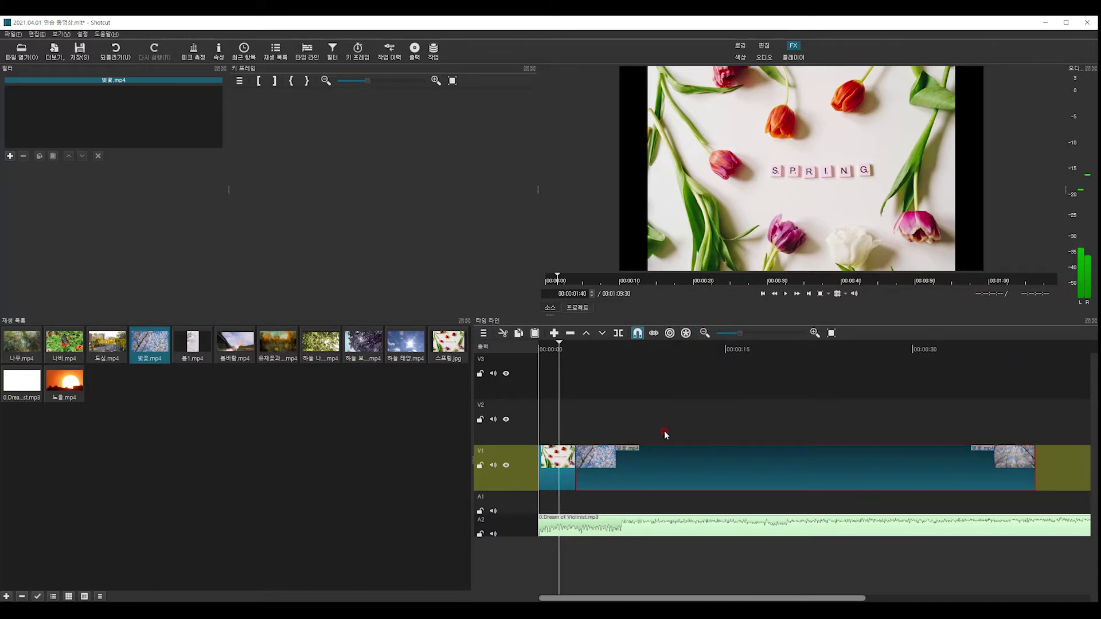
{"action": "scroll", "coordinate": [659, 431], "scroll_direction": "down", "scroll_amount": 2}
{"action": "scroll", "coordinate": [656, 431], "scroll_direction": "up", "scroll_amount": 4}
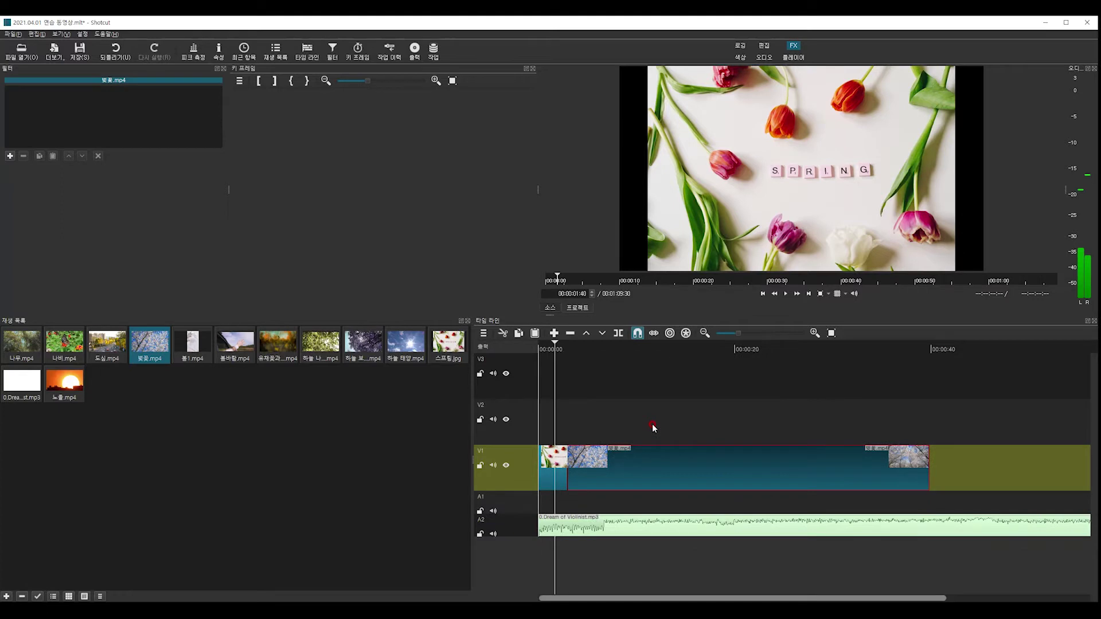
{"action": "scroll", "coordinate": [651, 427], "scroll_direction": "down", "scroll_amount": 3}
{"action": "scroll", "coordinate": [651, 427], "scroll_direction": "up", "scroll_amount": 2}
{"action": "scroll", "coordinate": [650, 427], "scroll_direction": "down", "scroll_amount": 1}
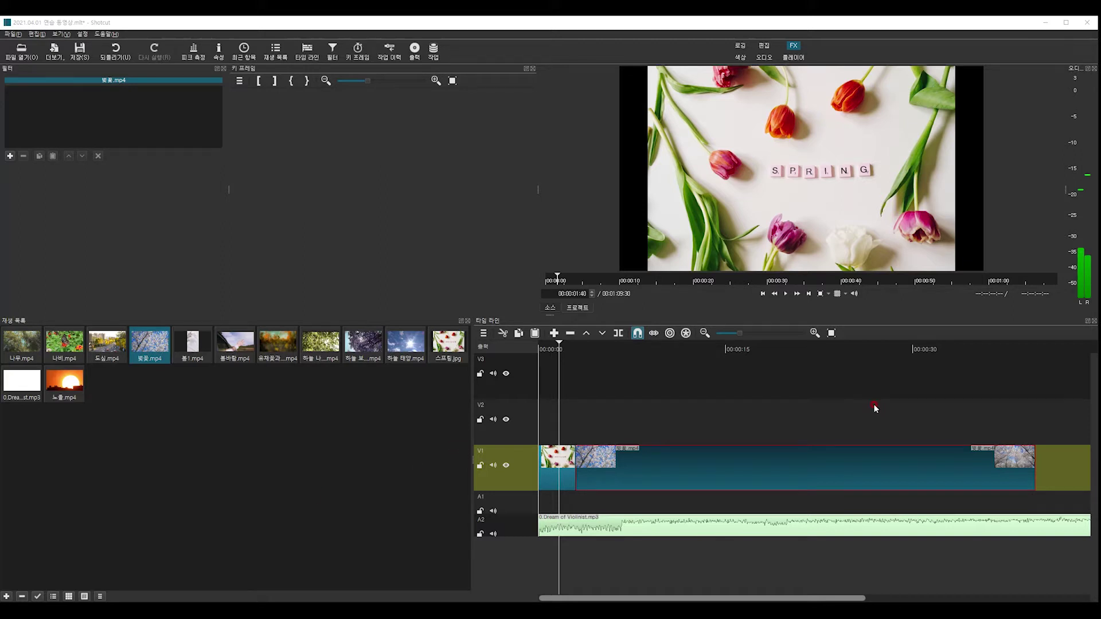
Select the 스프링.jpg image on V1 and undo the placement of the 벚꽃.mp4 clip after it.
{"action": "left_click", "coordinate": [554, 455]}
{"action": "left_click", "coordinate": [554, 342]}
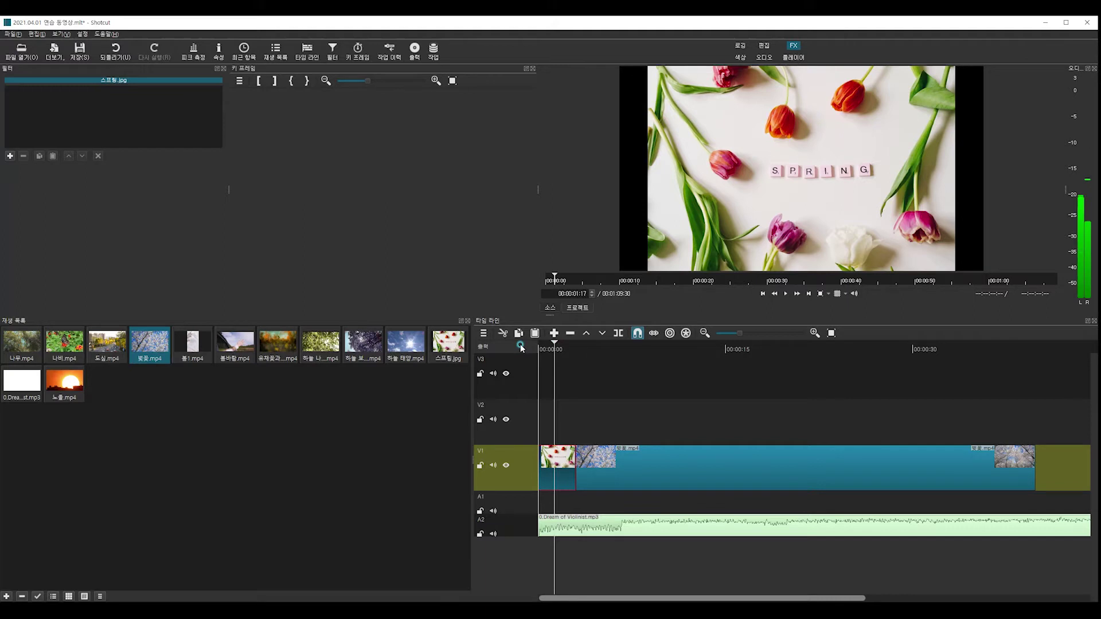
{"action": "left_click", "coordinate": [548, 344]}
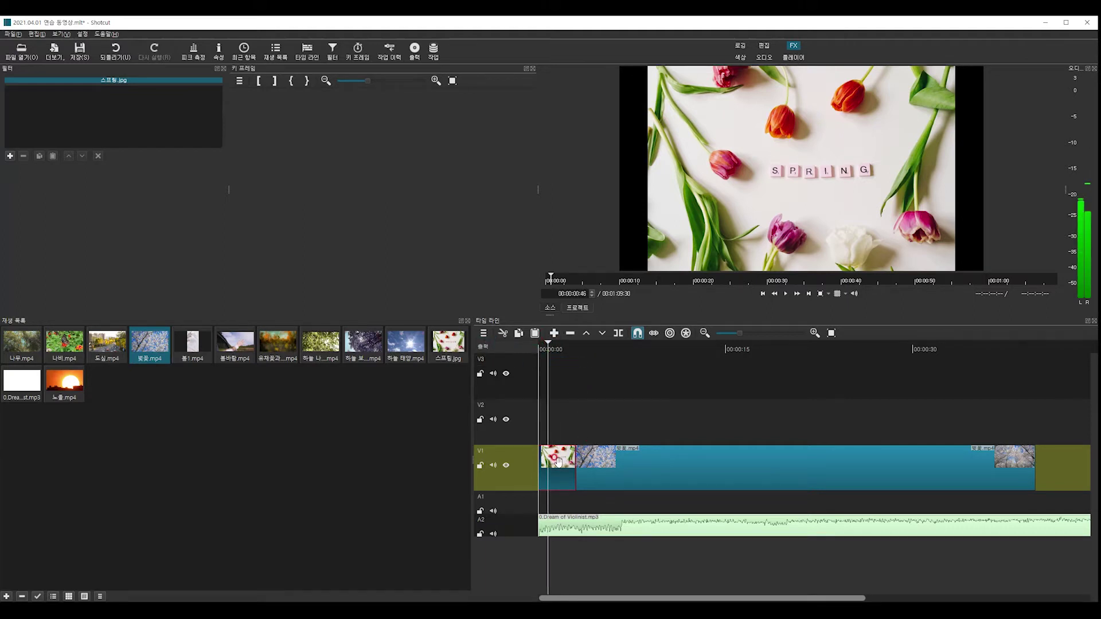
{"action": "key", "text": "ctrl+z"}
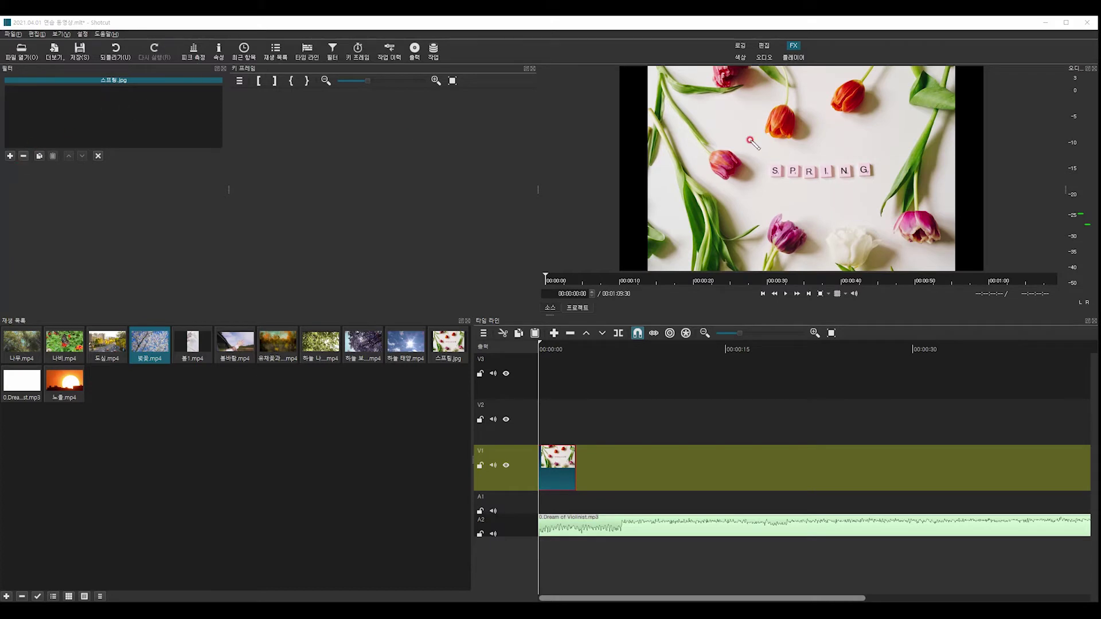
Browse the video, audio and favourite filters available for the 스프링.jpg image.
{"action": "mouse_move", "coordinate": [17, 157]}
{"action": "left_mouse_down"}
{"action": "mouse_move", "coordinate": [13, 167]}
{"action": "mouse_move", "coordinate": [12, 141]}
{"action": "mouse_move", "coordinate": [12, 166]}
{"action": "mouse_move", "coordinate": [20, 164]}
{"action": "left_mouse_up"}
{"action": "key", "text": "Escape"}
{"action": "left_click", "coordinate": [10, 157]}
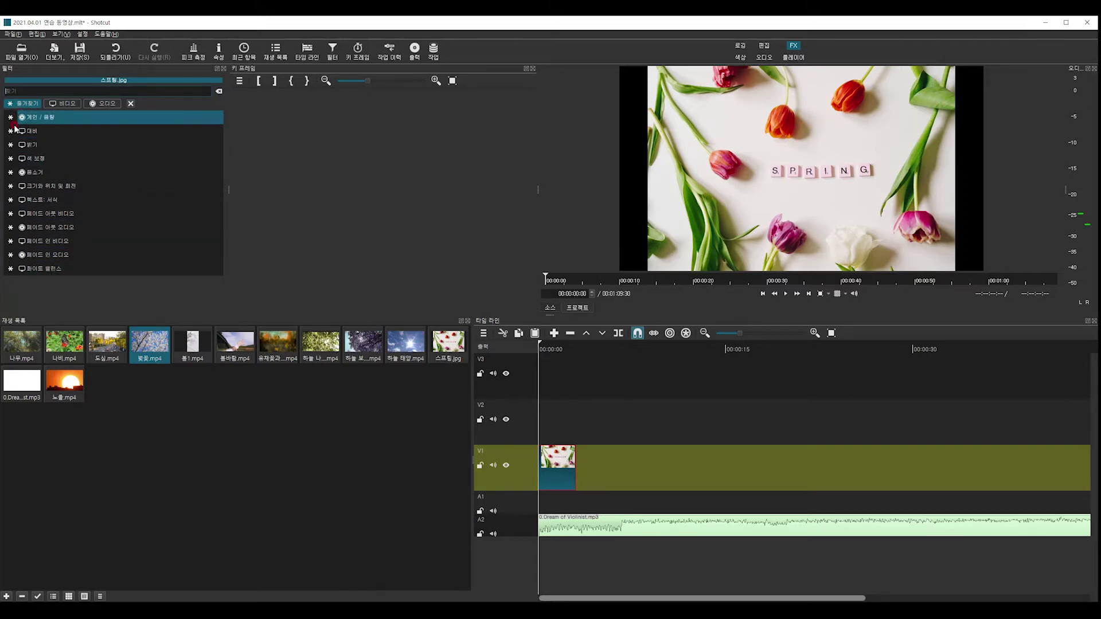
{"action": "left_click", "coordinate": [69, 104]}
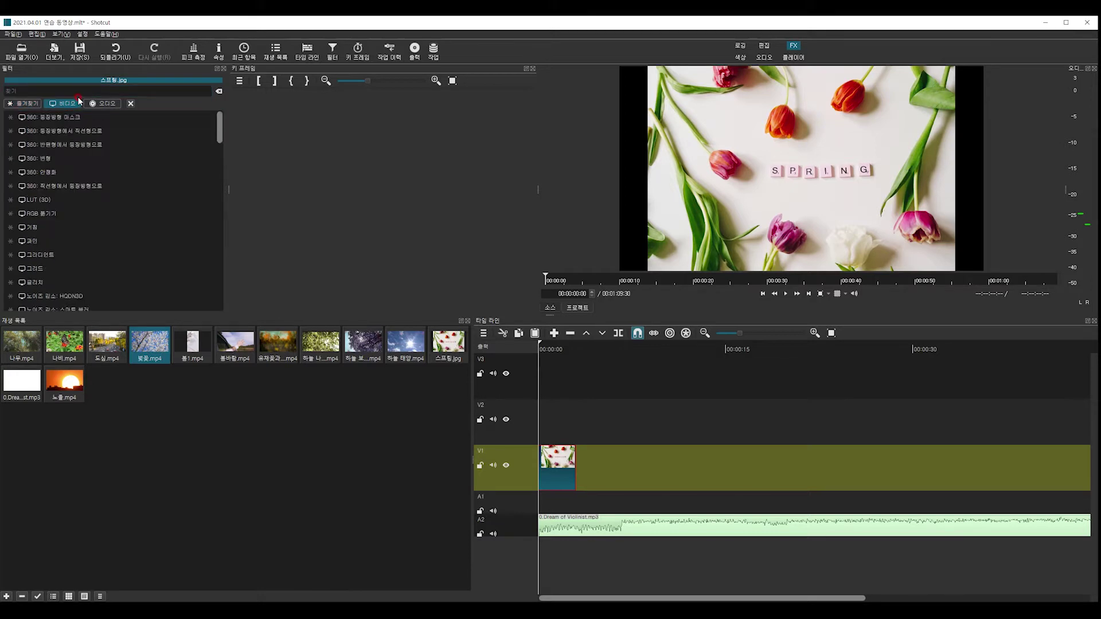
{"action": "left_click", "coordinate": [151, 121]}
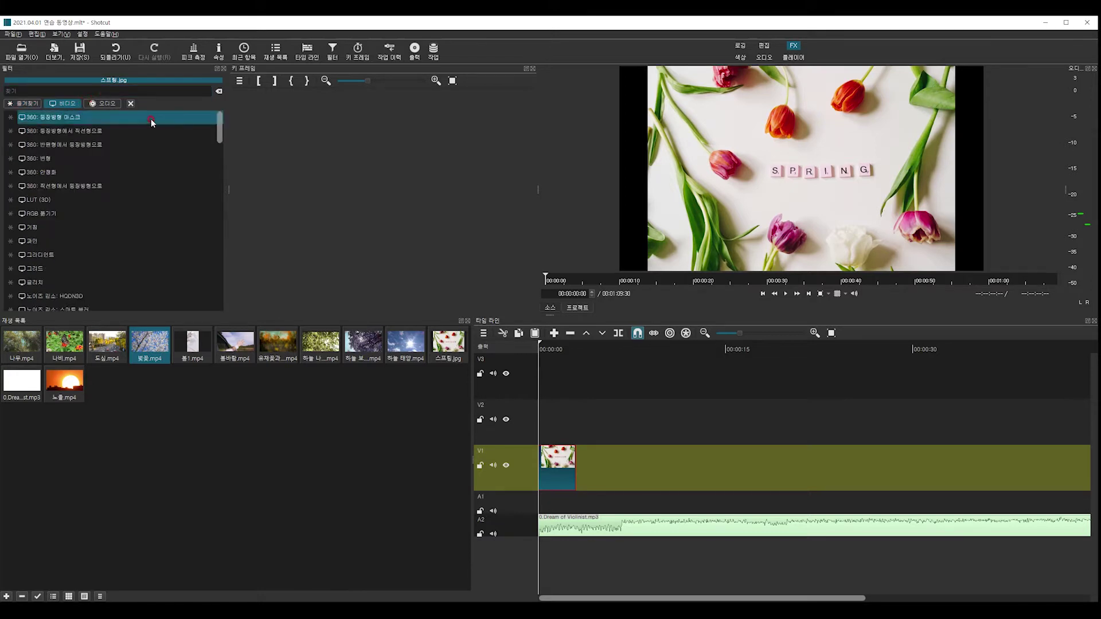
{"action": "scroll", "coordinate": [48, 120], "scroll_direction": "down", "scroll_amount": 5}
{"action": "left_click", "coordinate": [45, 175]}
{"action": "scroll", "coordinate": [63, 163], "scroll_direction": "down", "scroll_amount": 1}
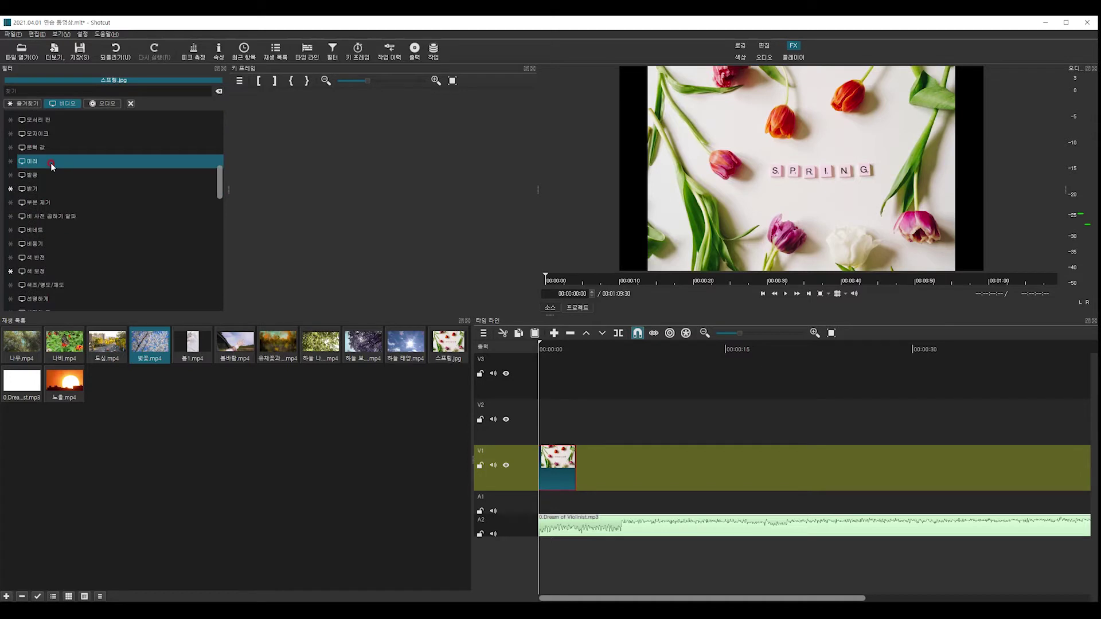
{"action": "left_click", "coordinate": [105, 104]}
{"action": "scroll", "coordinate": [58, 118], "scroll_direction": "down", "scroll_amount": 1}
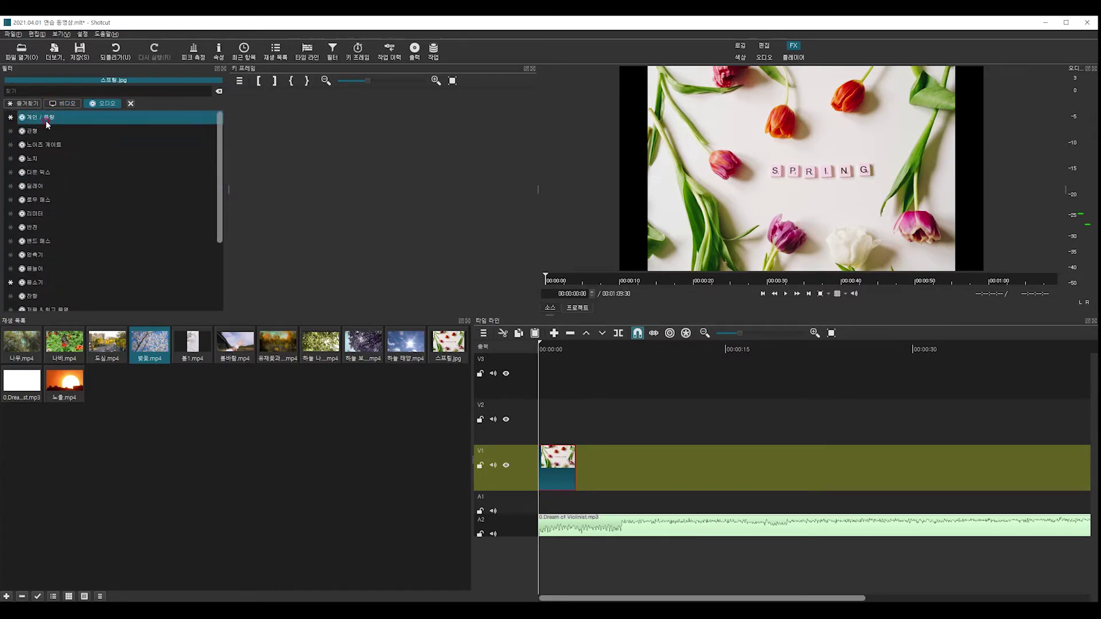
{"action": "left_click", "coordinate": [36, 187]}
{"action": "scroll", "coordinate": [75, 172], "scroll_direction": "up", "scroll_amount": 1}
{"action": "left_click", "coordinate": [69, 104]}
{"action": "left_click", "coordinate": [23, 103]}
{"action": "left_click", "coordinate": [72, 175]}
{"action": "left_click", "coordinate": [70, 185]}
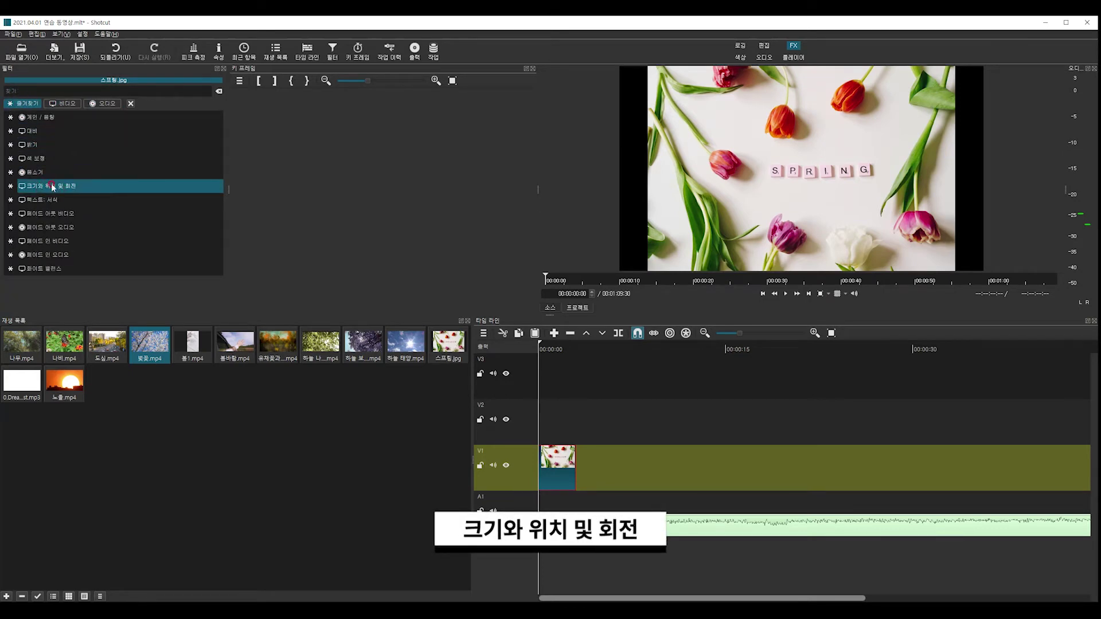
Add the 크기와 위치 및 회전 filter to the 스프링.jpg image and enable size and position keyframes at its start.
{"action": "double_click", "coordinate": [51, 186]}
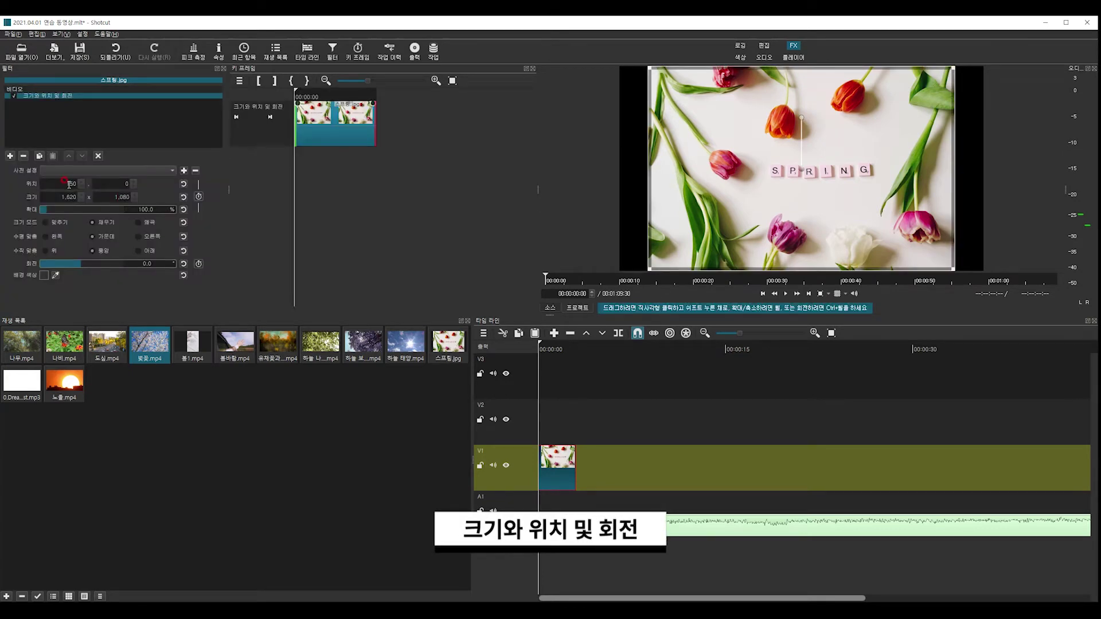
{"action": "left_click", "coordinate": [299, 93]}
{"action": "left_click_drag", "start_coordinate": [299, 94], "coordinate": [295, 94]}
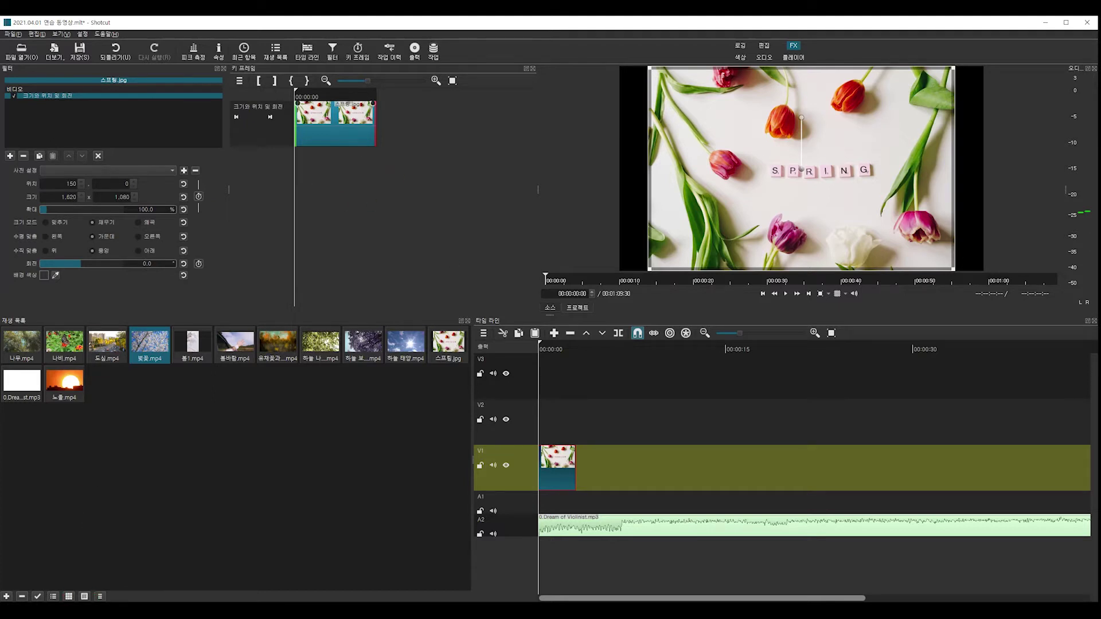
{"action": "mouse_move", "coordinate": [200, 206]}
{"action": "left_mouse_down"}
{"action": "mouse_move", "coordinate": [182, 184]}
{"action": "mouse_move", "coordinate": [210, 186]}
{"action": "mouse_move", "coordinate": [199, 214]}
{"action": "mouse_move", "coordinate": [176, 197]}
{"action": "mouse_move", "coordinate": [212, 182]}
{"action": "mouse_move", "coordinate": [210, 207]}
{"action": "mouse_move", "coordinate": [183, 209]}
{"action": "mouse_move", "coordinate": [208, 176]}
{"action": "mouse_move", "coordinate": [204, 211]}
{"action": "mouse_move", "coordinate": [210, 174]}
{"action": "mouse_move", "coordinate": [237, 172]}
{"action": "left_mouse_up"}
{"action": "left_click", "coordinate": [199, 196]}
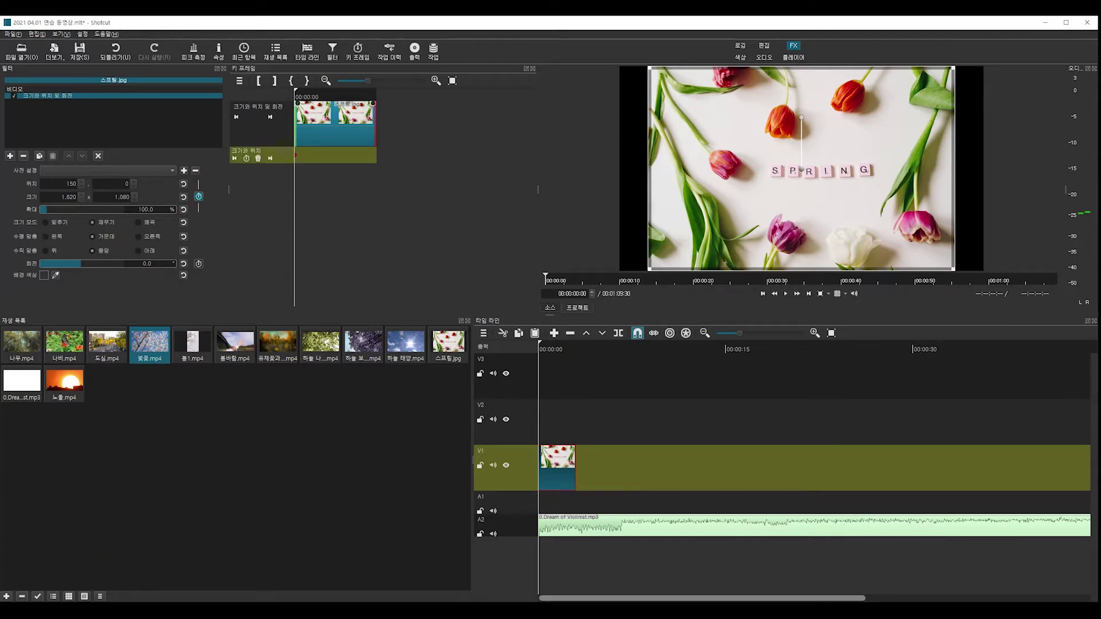
Set the filter's zoom to 120% at the end of the 스프링.jpg image to animate a gradual enlargement.
{"action": "mouse_move", "coordinate": [378, 178]}
{"action": "left_mouse_down"}
{"action": "mouse_move", "coordinate": [251, 162]}
{"action": "mouse_move", "coordinate": [358, 142]}
{"action": "mouse_move", "coordinate": [346, 180]}
{"action": "mouse_move", "coordinate": [317, 179]}
{"action": "mouse_move", "coordinate": [283, 152]}
{"action": "mouse_move", "coordinate": [298, 157]}
{"action": "mouse_move", "coordinate": [287, 160]}
{"action": "left_mouse_up"}
{"action": "double_click", "coordinate": [137, 210]}
{"action": "left_click", "coordinate": [364, 92]}
{"action": "left_click_drag", "start_coordinate": [365, 91], "coordinate": [406, 91]}
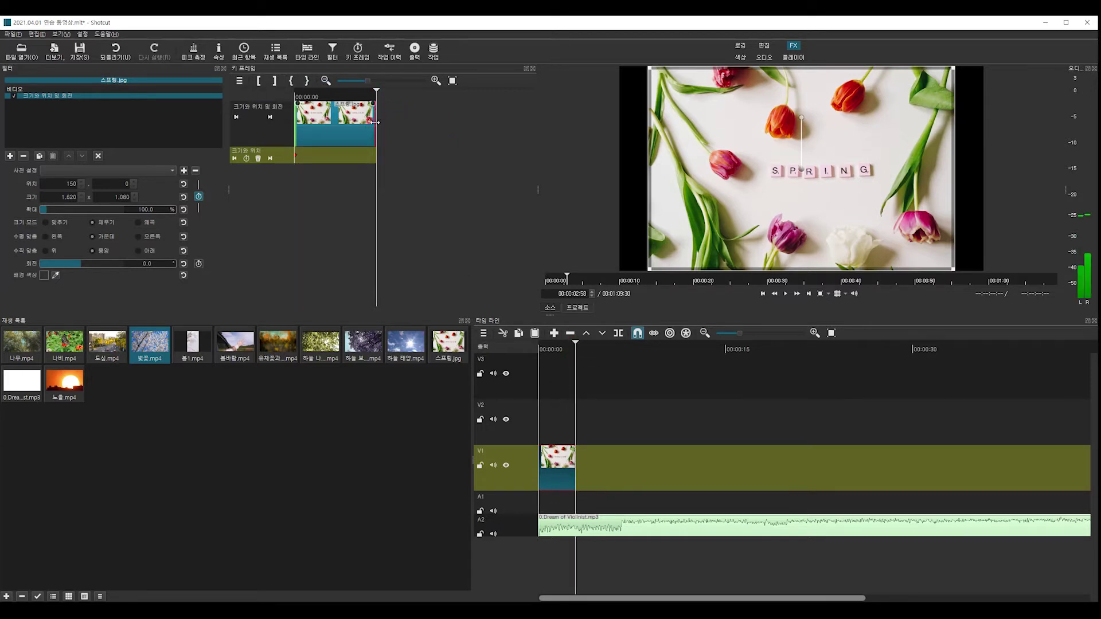
{"action": "double_click", "coordinate": [132, 208]}
{"action": "type", "text": "1.5"}
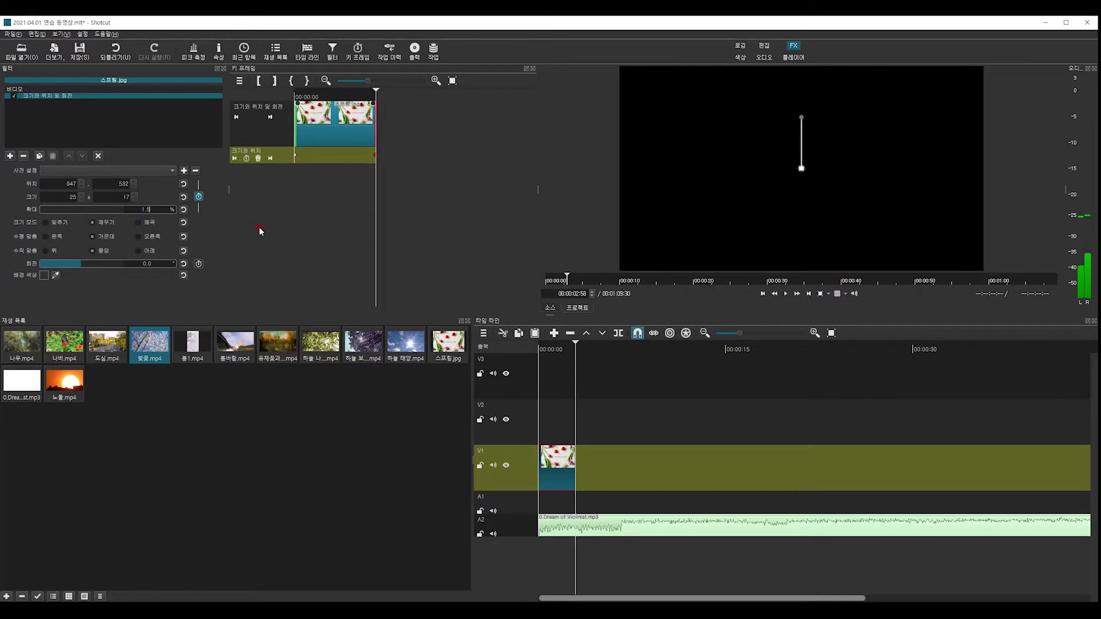
{"action": "type", "text": "20"}
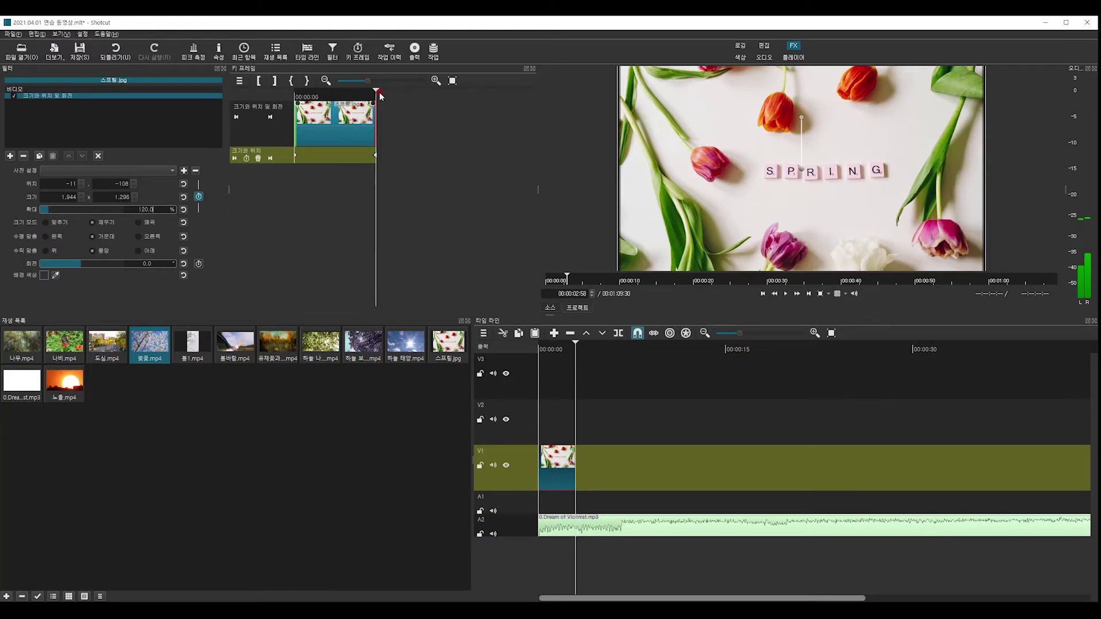
Play the 스프링.jpg image from its start to preview the zoom animation, and return to the start.
{"action": "left_click_drag", "start_coordinate": [376, 91], "coordinate": [295, 93]}
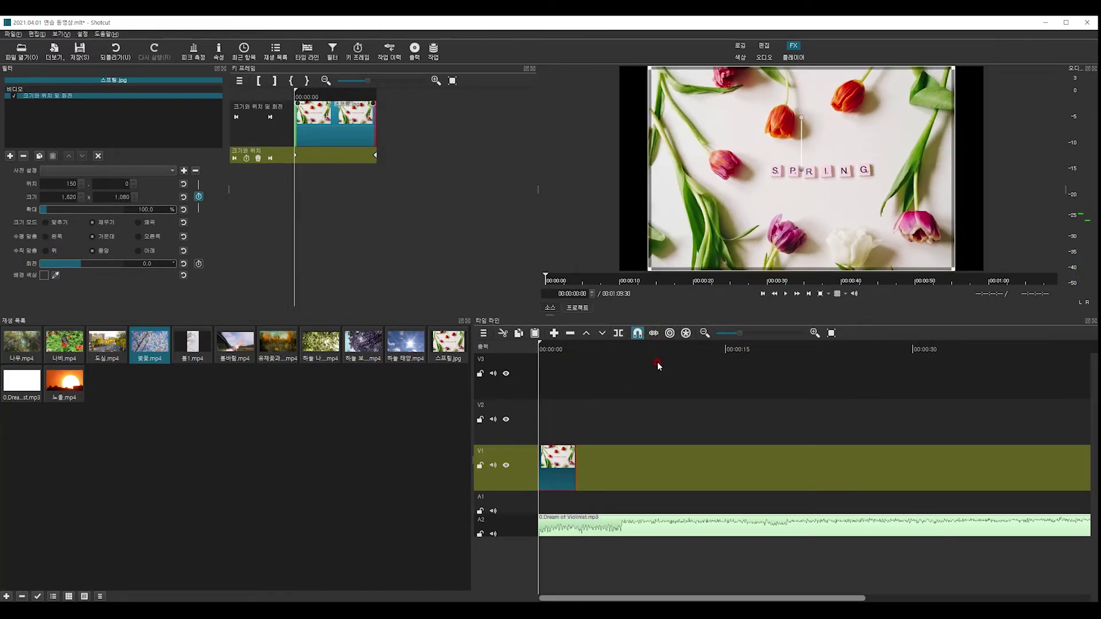
{"action": "key", "text": "space"}
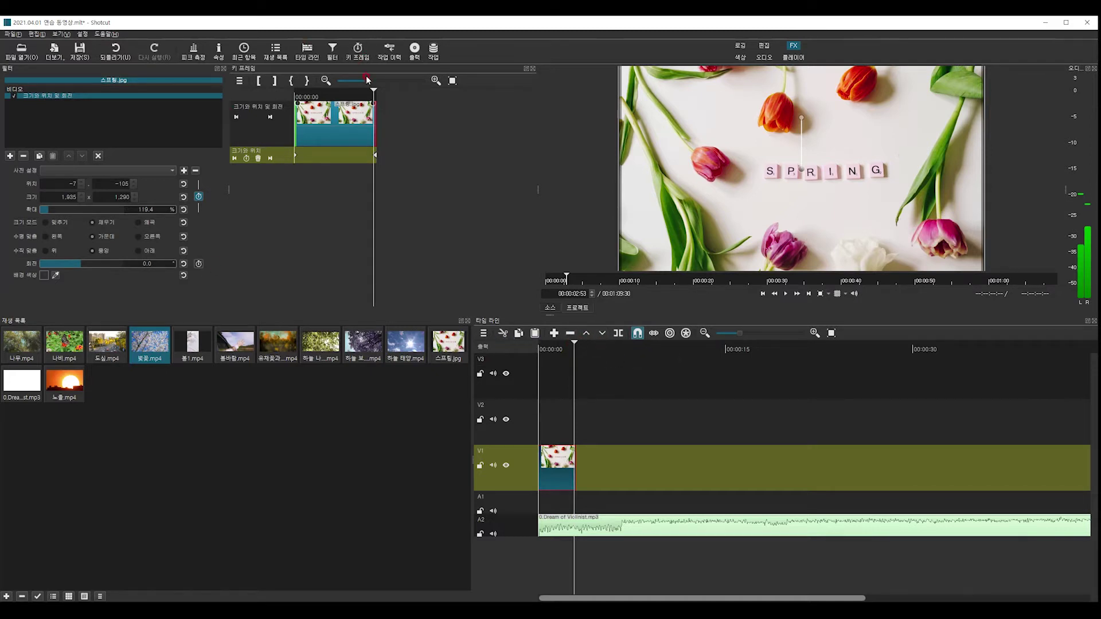
{"action": "left_click_drag", "start_coordinate": [373, 90], "coordinate": [243, 90]}
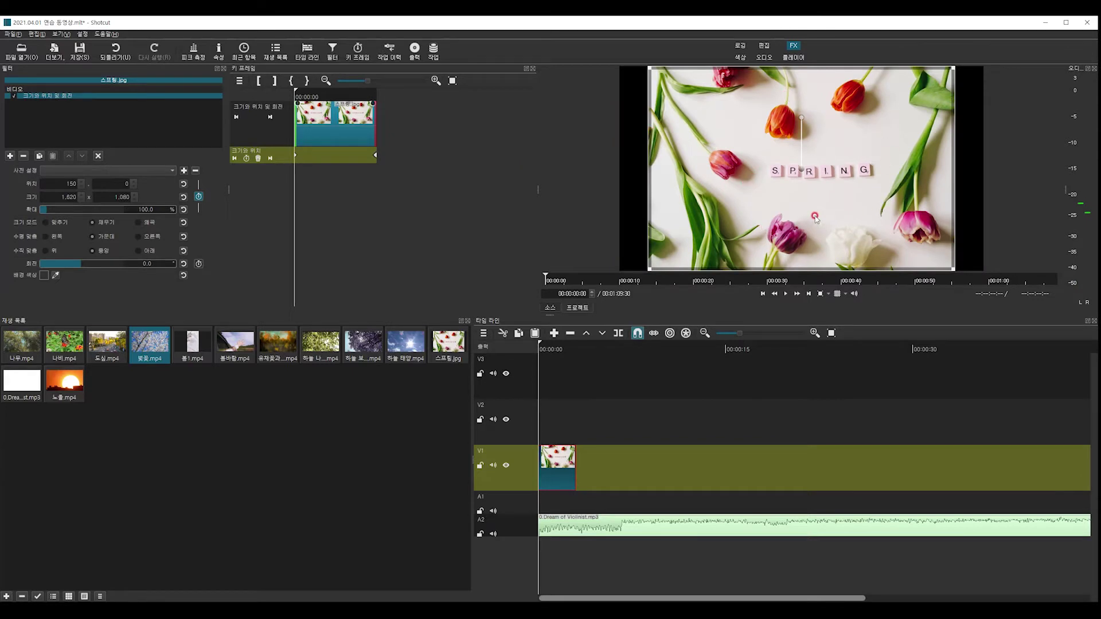
Add the 페이드 인 비디오 filter to the 스프링.jpg image.
{"action": "left_click", "coordinate": [10, 155]}
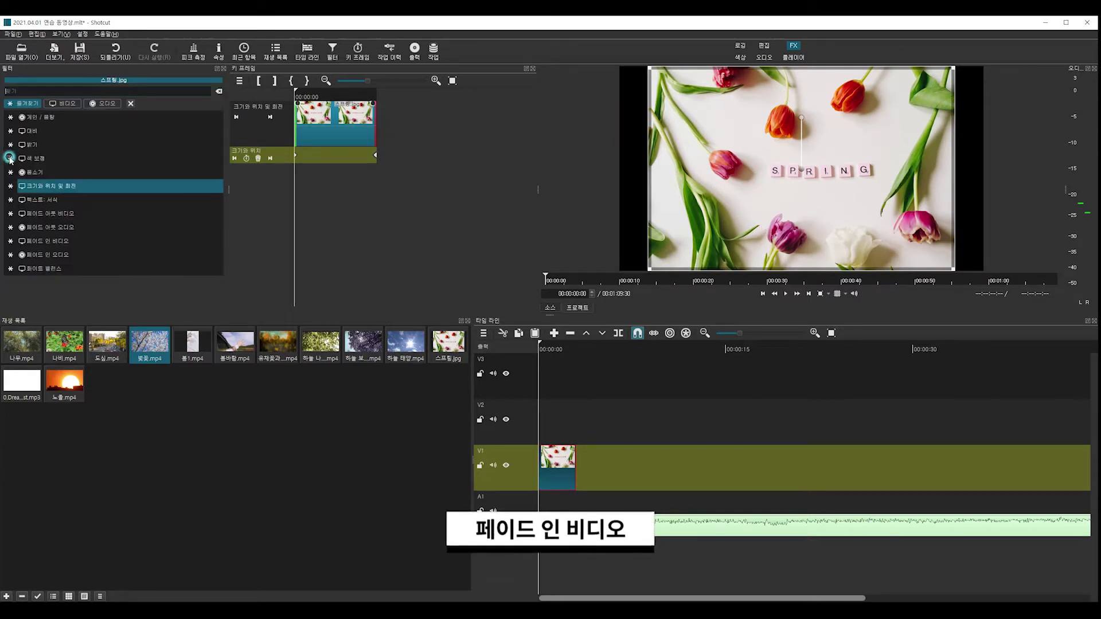
{"action": "left_click", "coordinate": [61, 242]}
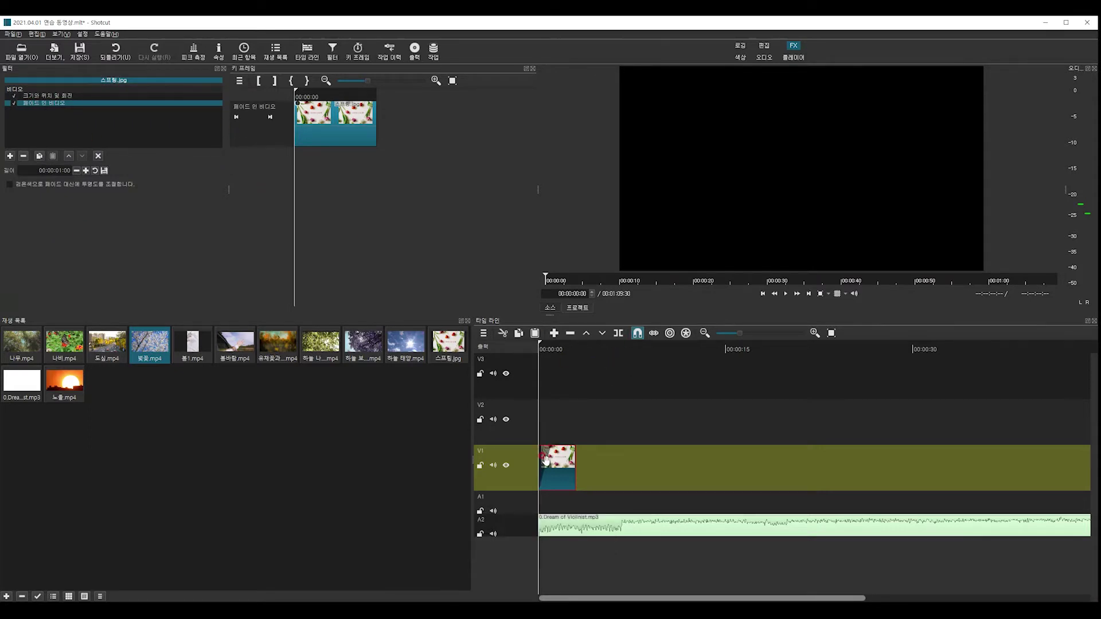
{"action": "mouse_move", "coordinate": [546, 492]}
{"action": "left_mouse_down"}
{"action": "mouse_move", "coordinate": [528, 443]}
{"action": "mouse_move", "coordinate": [558, 432]}
{"action": "mouse_move", "coordinate": [544, 491]}
{"action": "left_mouse_up"}
Play the 스프링.jpg image twice from the beginning to preview the fade-in.
{"action": "left_click", "coordinate": [785, 294]}
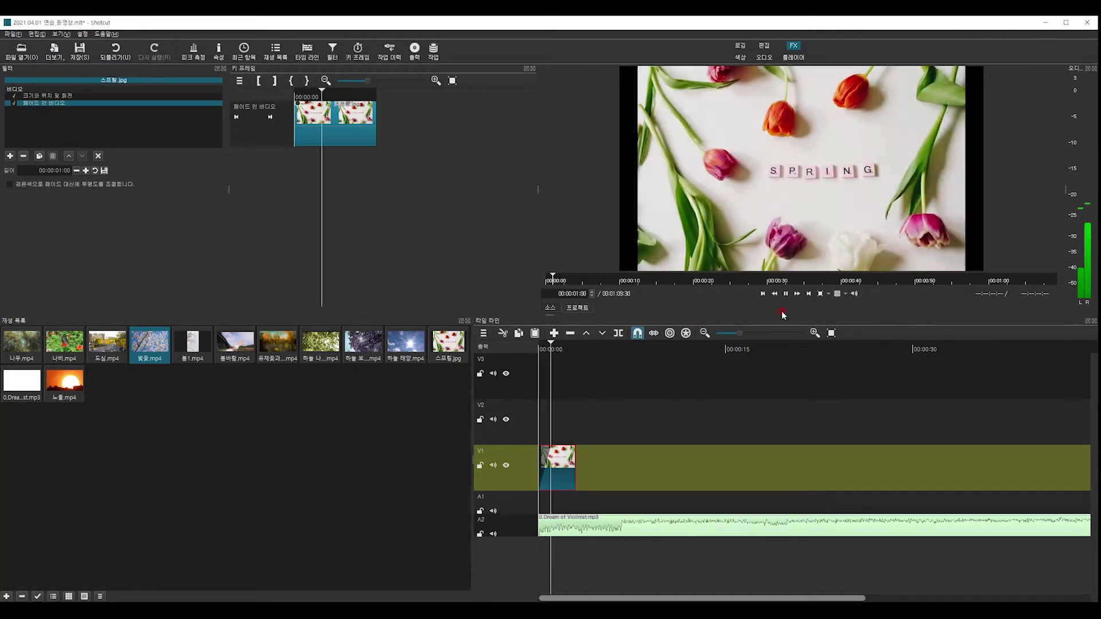
{"action": "key", "text": "space"}
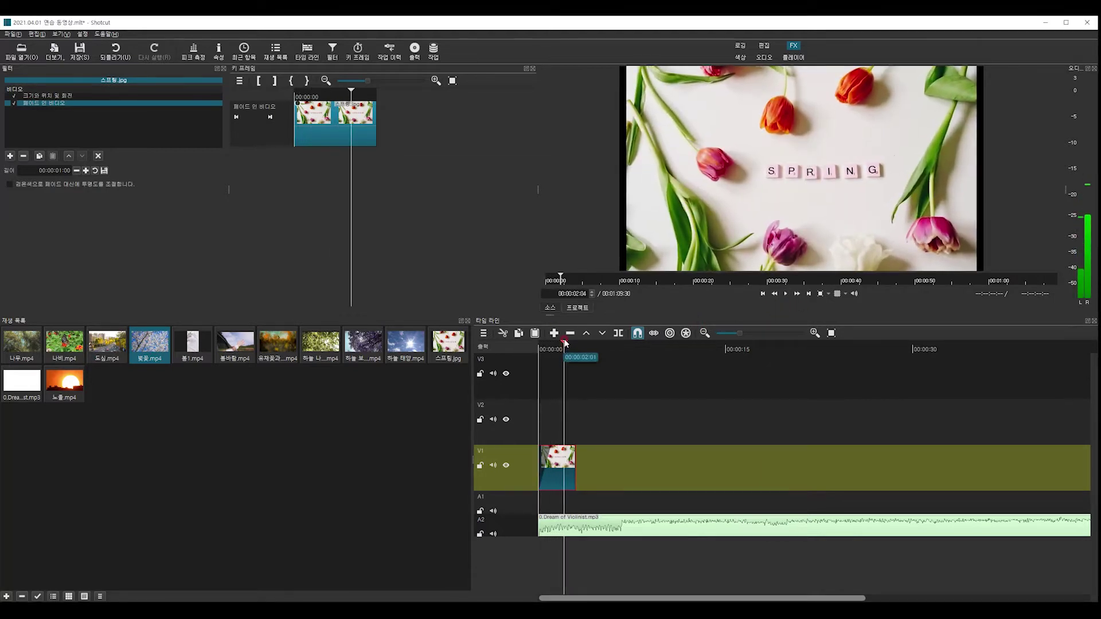
{"action": "left_click", "coordinate": [537, 347]}
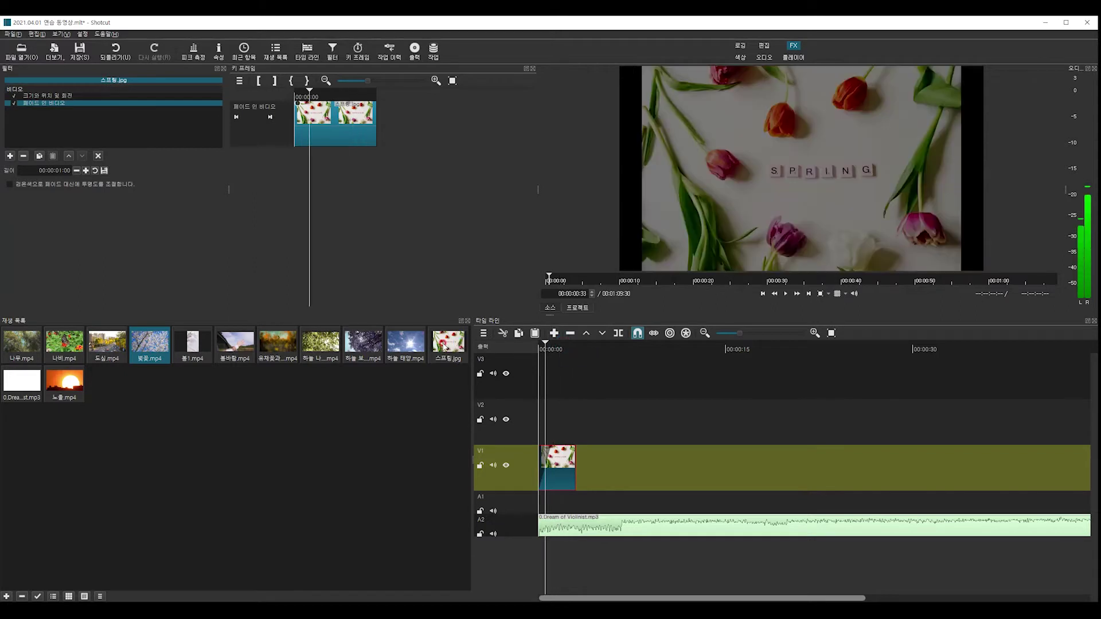
{"action": "key", "text": "space"}
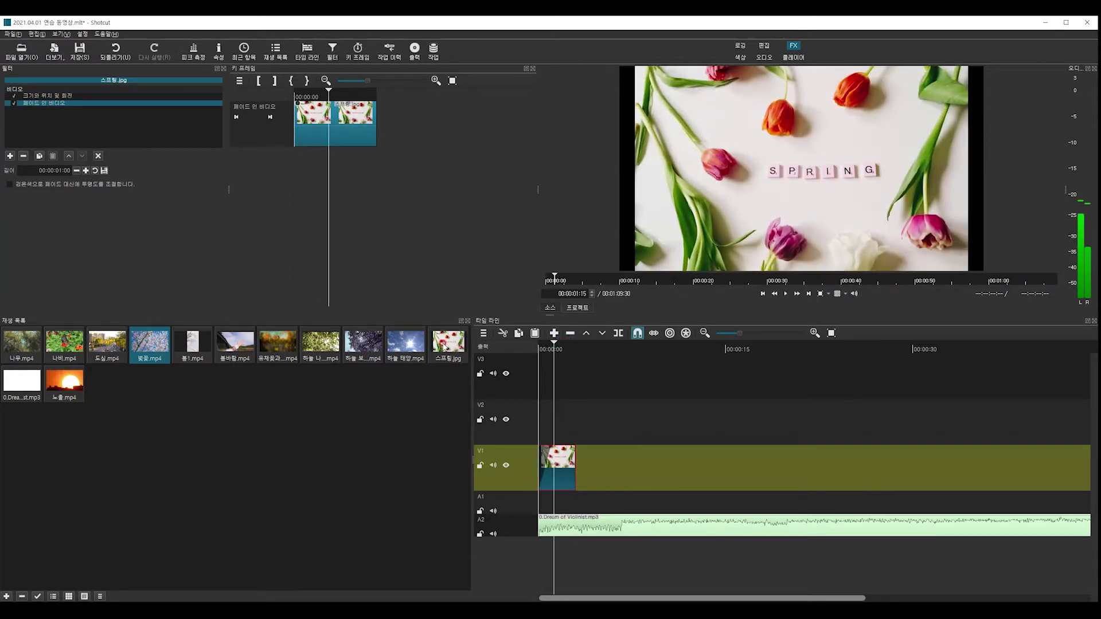
Delete the 0.Dream of Violinist.mp3 audio from track A2 and reselect the 스프링.jpg image near the timeline start.
{"action": "left_click", "coordinate": [608, 528]}
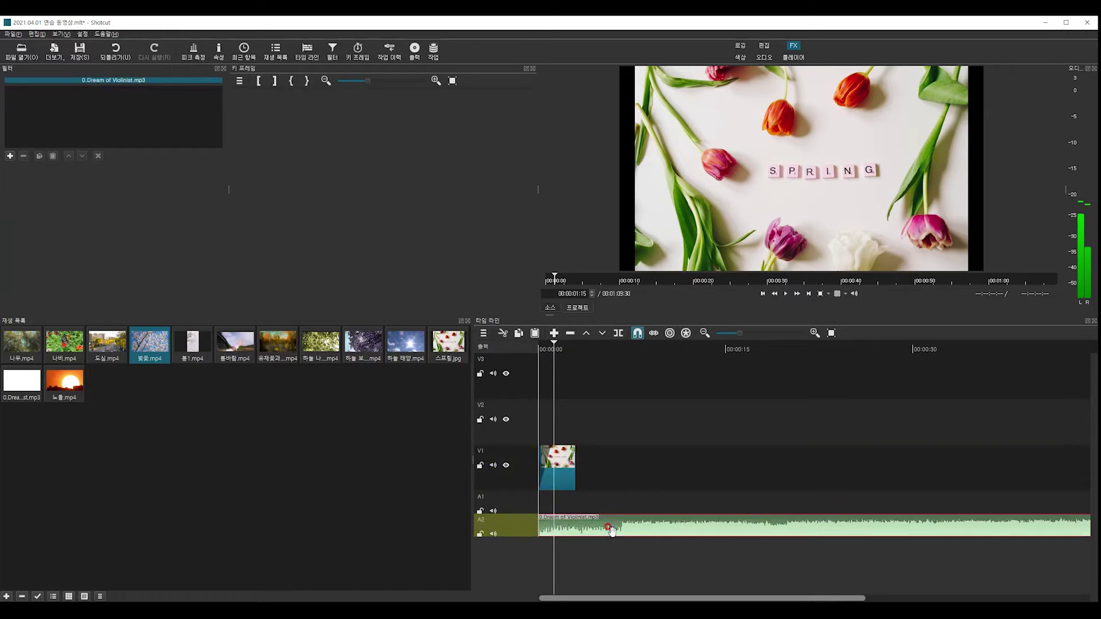
{"action": "key", "text": "Delete"}
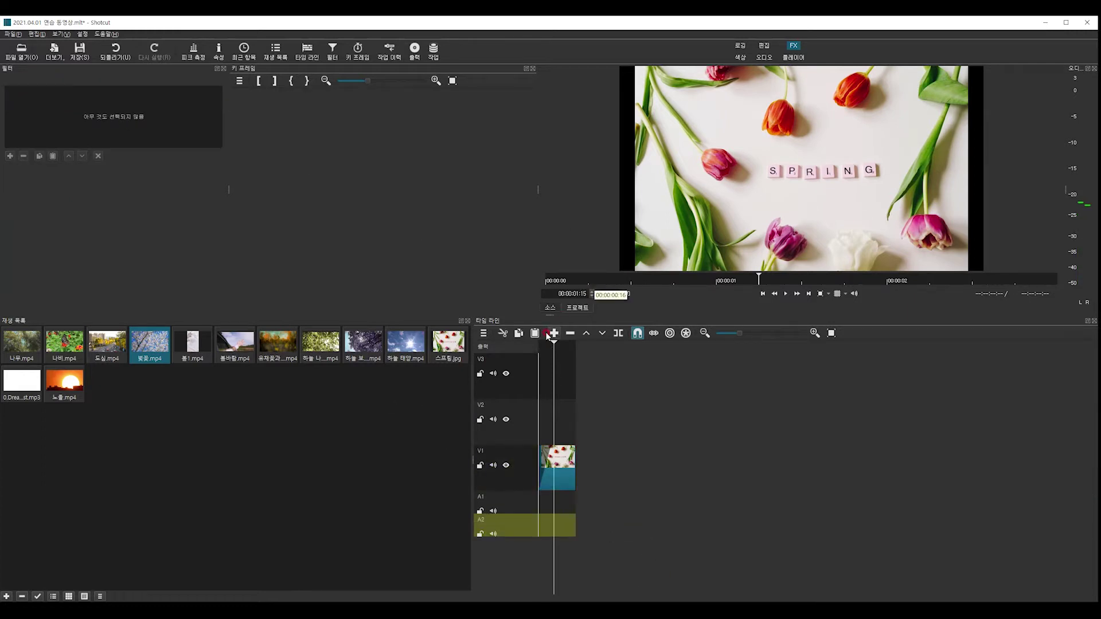
{"action": "left_click_drag", "start_coordinate": [555, 344], "coordinate": [543, 344]}
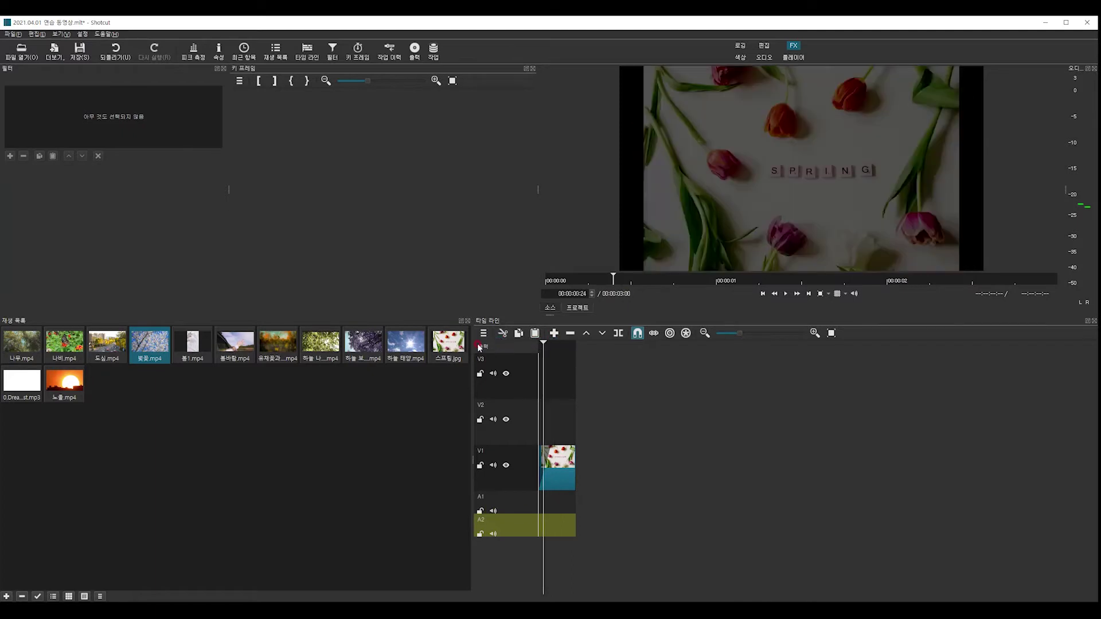
{"action": "left_click", "coordinate": [549, 453]}
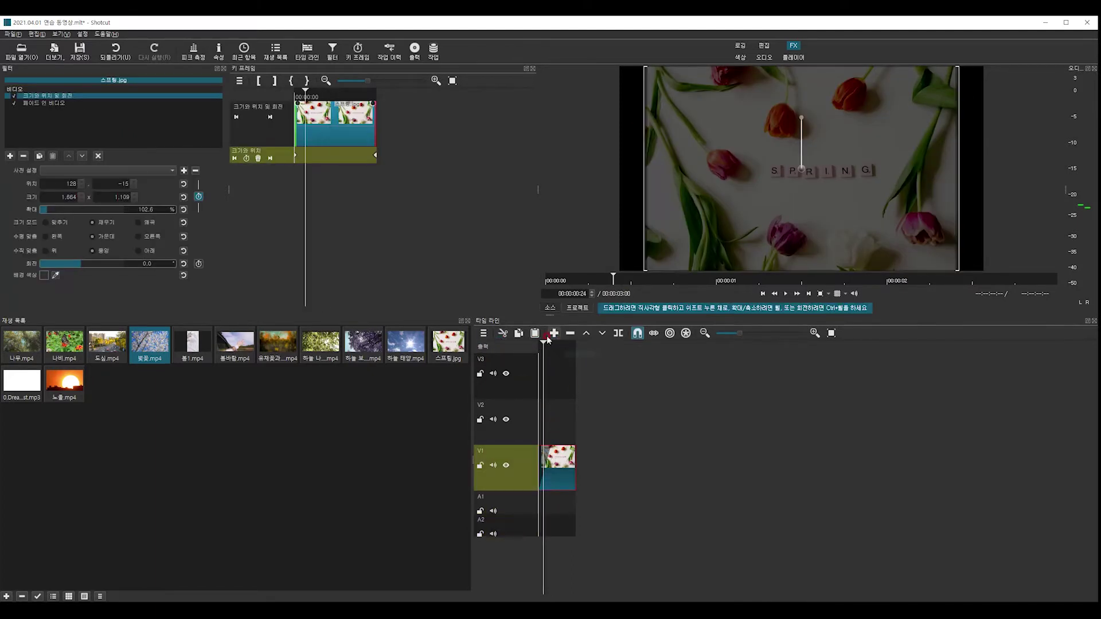
Try to extend the simple keyframe ramp at the start of the 스프링.jpg image's 크기와 위치 및 회전 filter.
{"action": "left_click", "coordinate": [540, 346]}
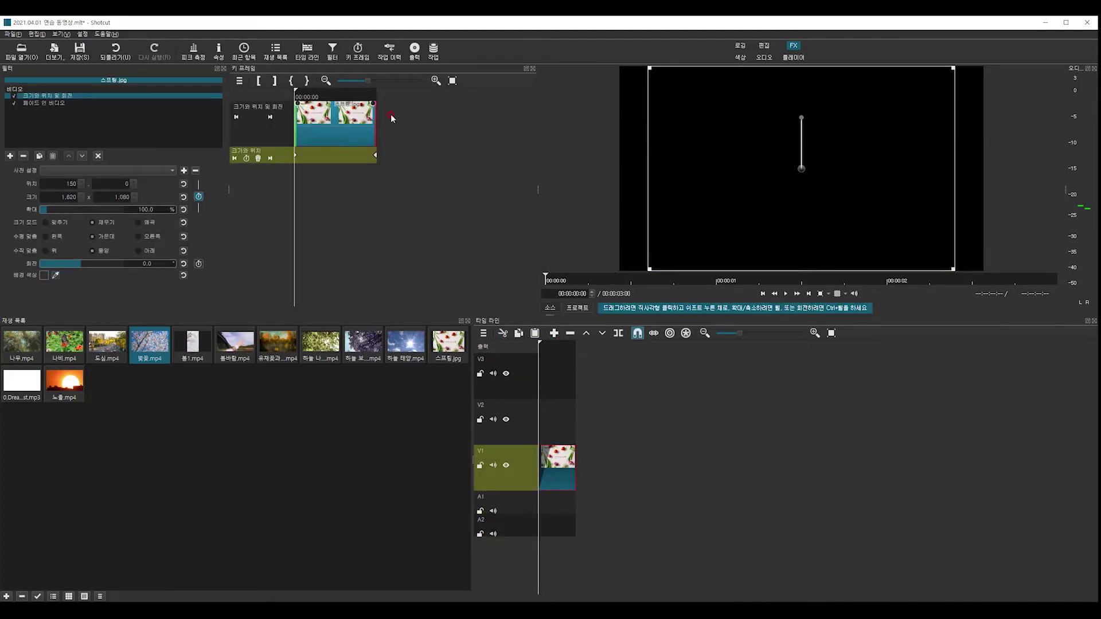
{"action": "left_click", "coordinate": [437, 81]}
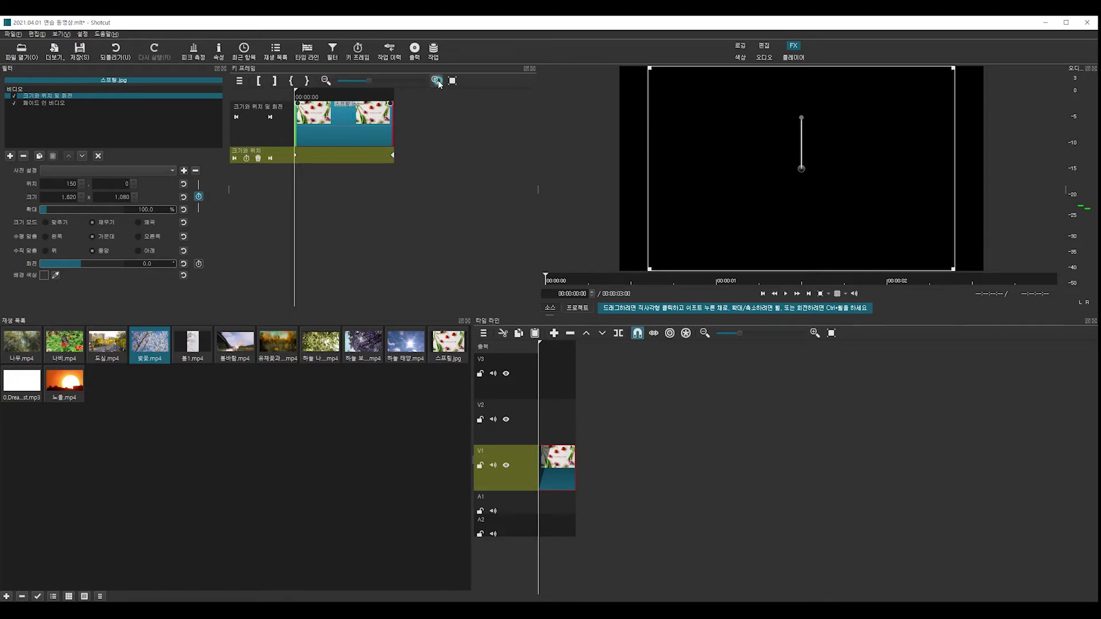
{"action": "left_click", "coordinate": [437, 82]}
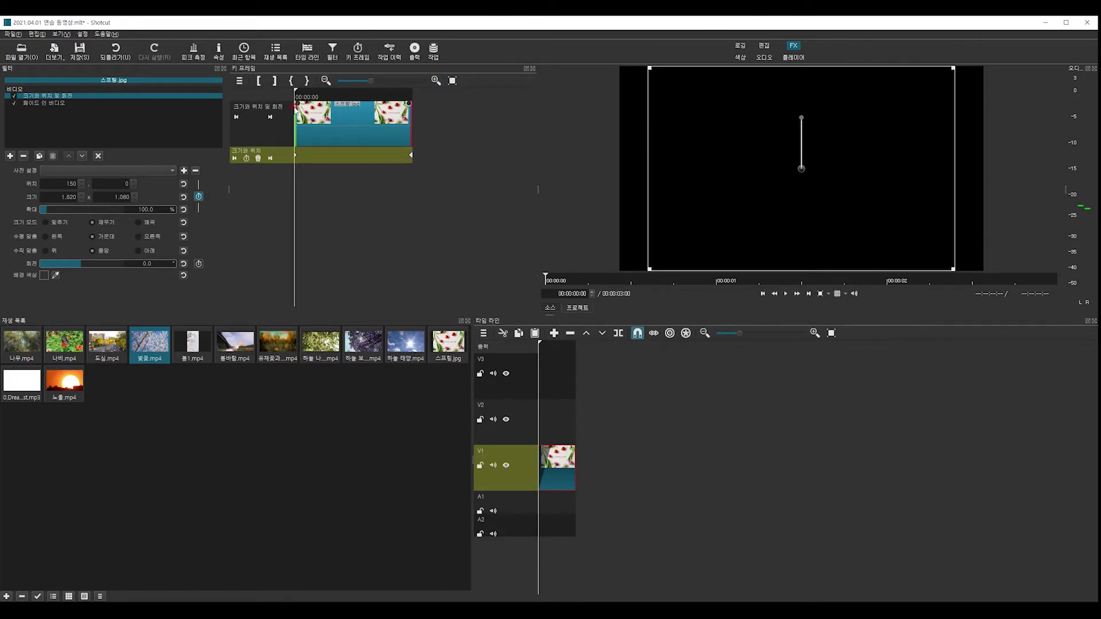
{"action": "left_click", "coordinate": [112, 560]}
{"action": "left_click", "coordinate": [297, 103]}
{"action": "left_click", "coordinate": [123, 567]}
{"action": "left_click", "coordinate": [304, 106]}
{"action": "left_click_drag", "start_coordinate": [304, 107], "coordinate": [337, 107]}
{"action": "left_click", "coordinate": [544, 323]}
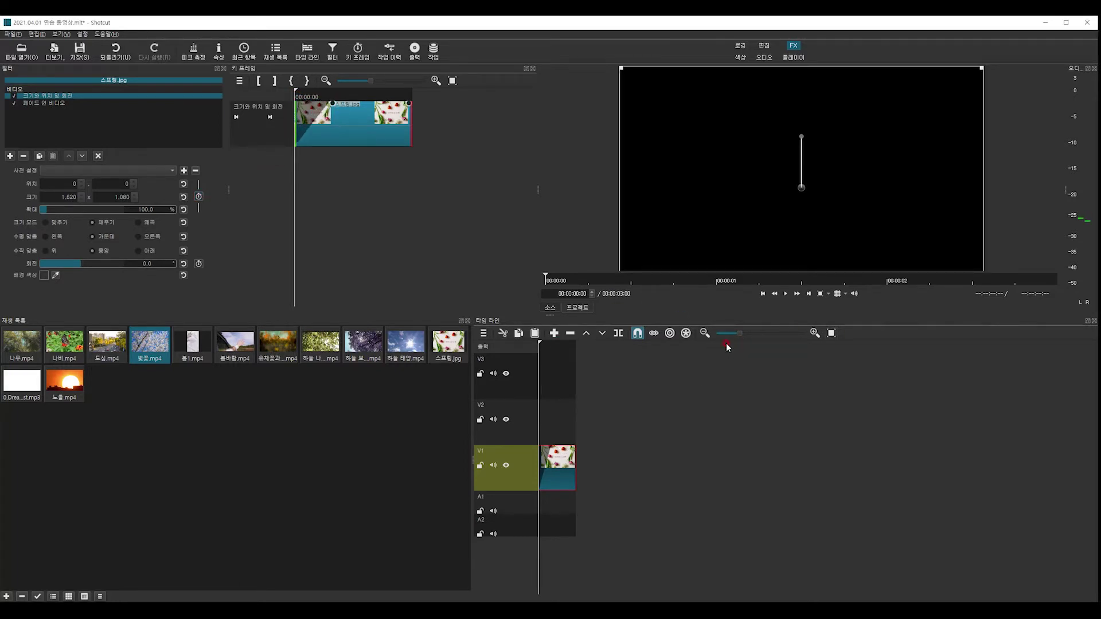
Play the 스프링.jpg image, return to its start, and set the 확대 value of the first keyframe to 100%.
{"action": "left_click", "coordinate": [786, 293]}
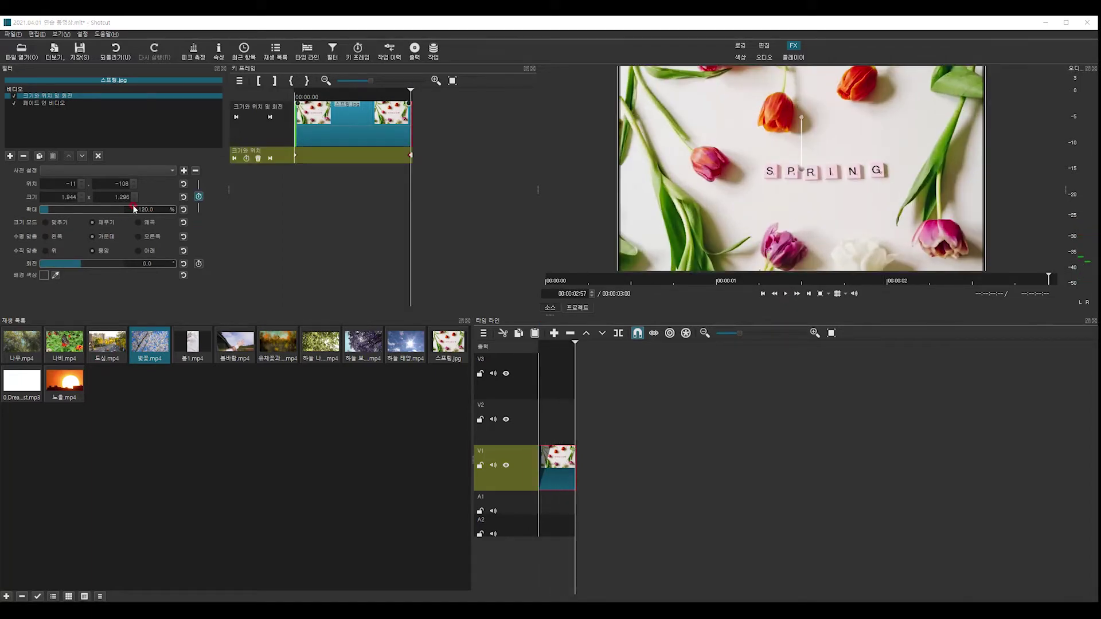
{"action": "left_click_drag", "start_coordinate": [410, 93], "coordinate": [250, 105]}
{"action": "left_click", "coordinate": [165, 202]}
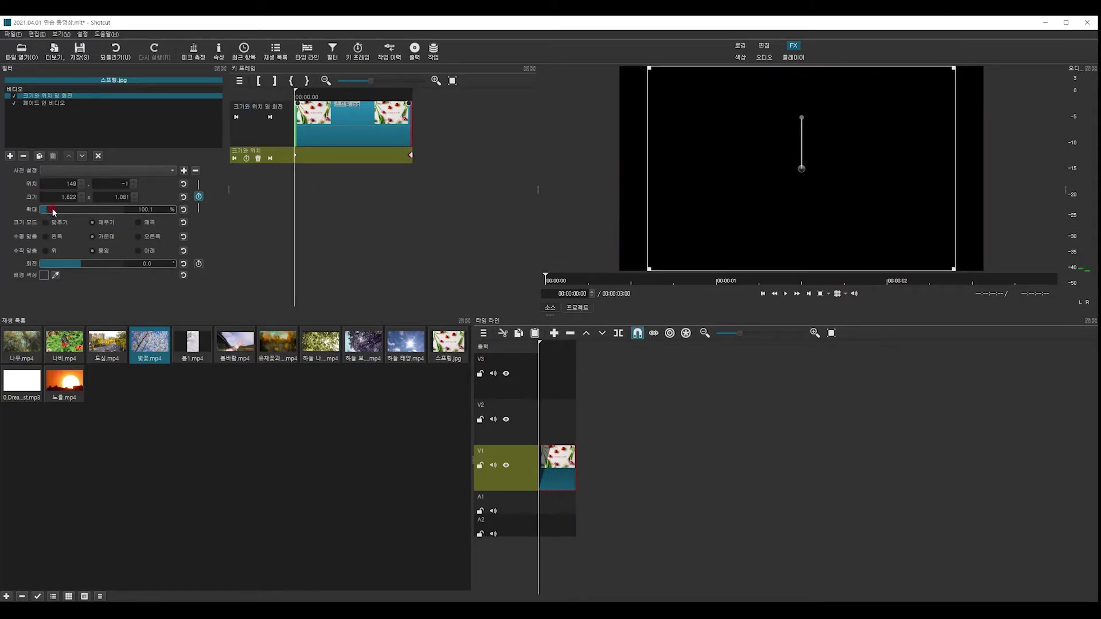
{"action": "mouse_move", "coordinate": [51, 210]}
{"action": "left_mouse_down"}
{"action": "mouse_move", "coordinate": [90, 211]}
{"action": "mouse_move", "coordinate": [45, 212]}
{"action": "left_mouse_up"}
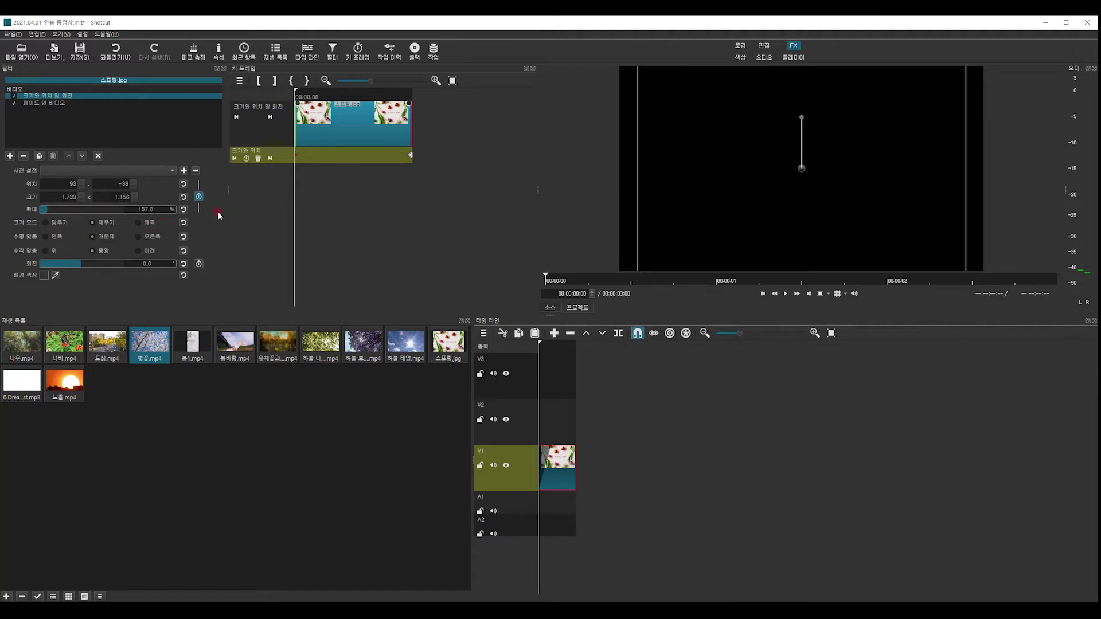
{"action": "key", "text": "BackSpace"}
{"action": "key", "text": "BackSpace"}
{"action": "key", "text": "BackSpace"}
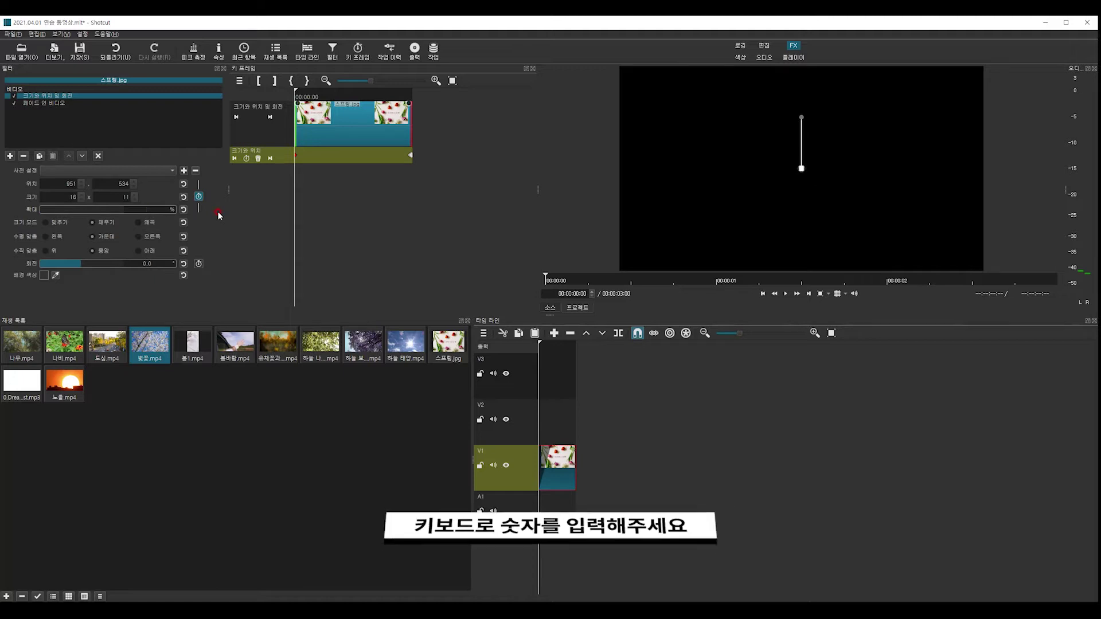
{"action": "type", "text": "100"}
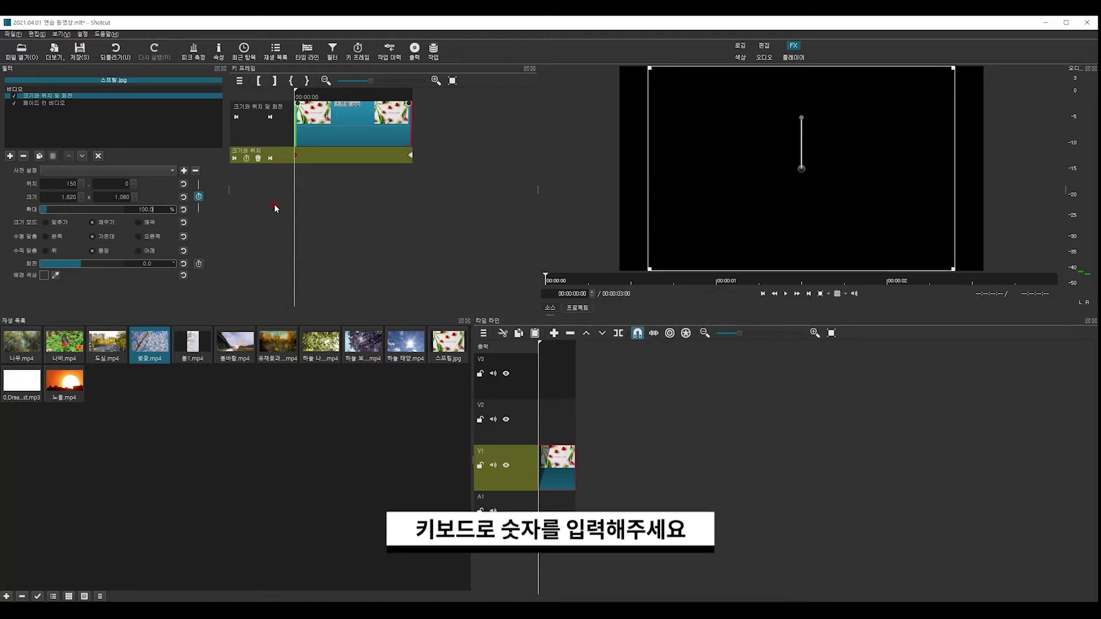
Preview the zoom animation of the 스프링.jpg image at several moments and return to its start.
{"action": "left_click", "coordinate": [334, 188]}
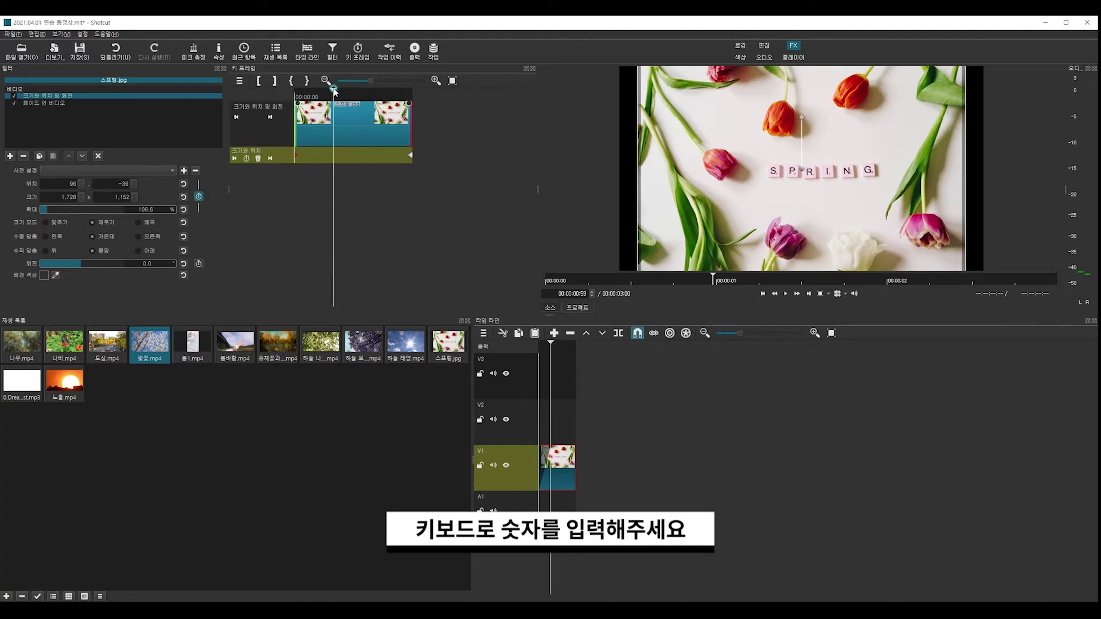
{"action": "left_click", "coordinate": [313, 155]}
{"action": "key", "text": "space"}
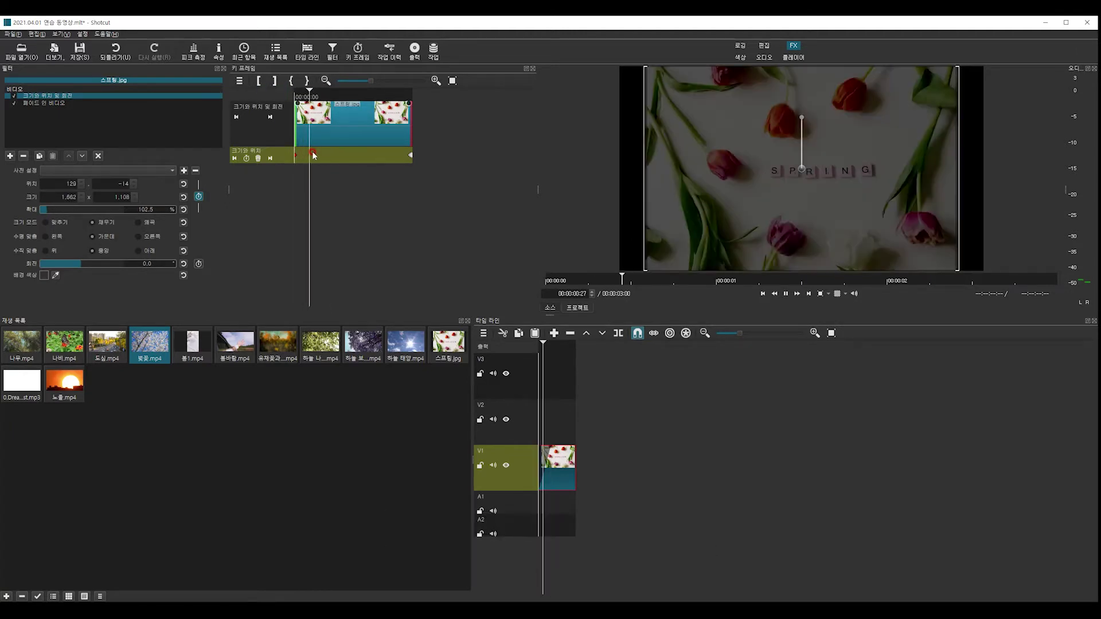
{"action": "key", "text": "space"}
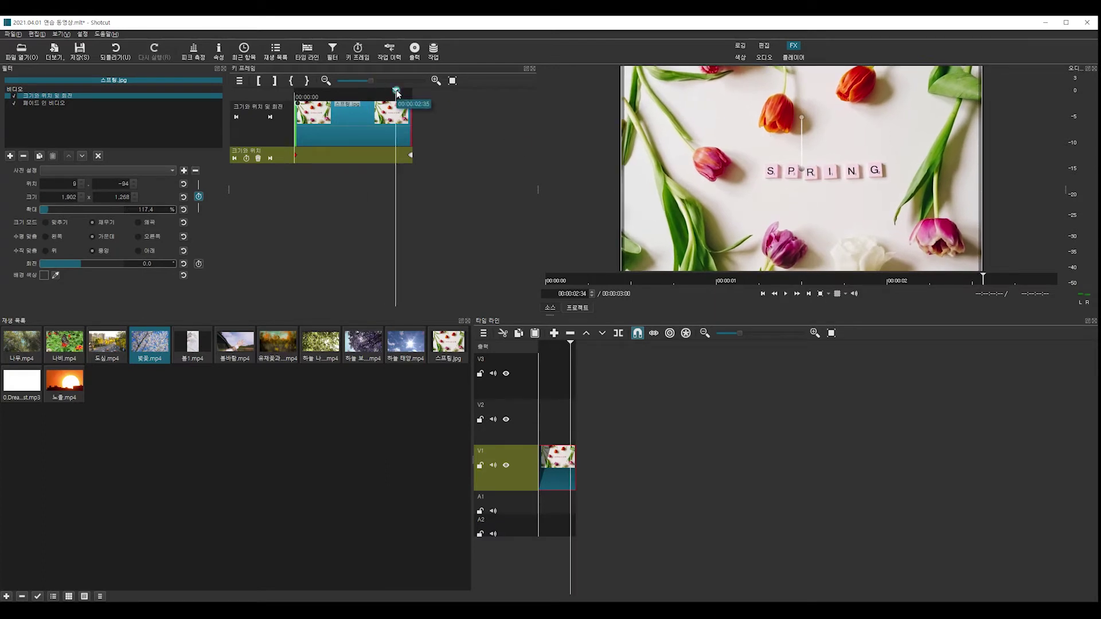
{"action": "key", "text": "Home"}
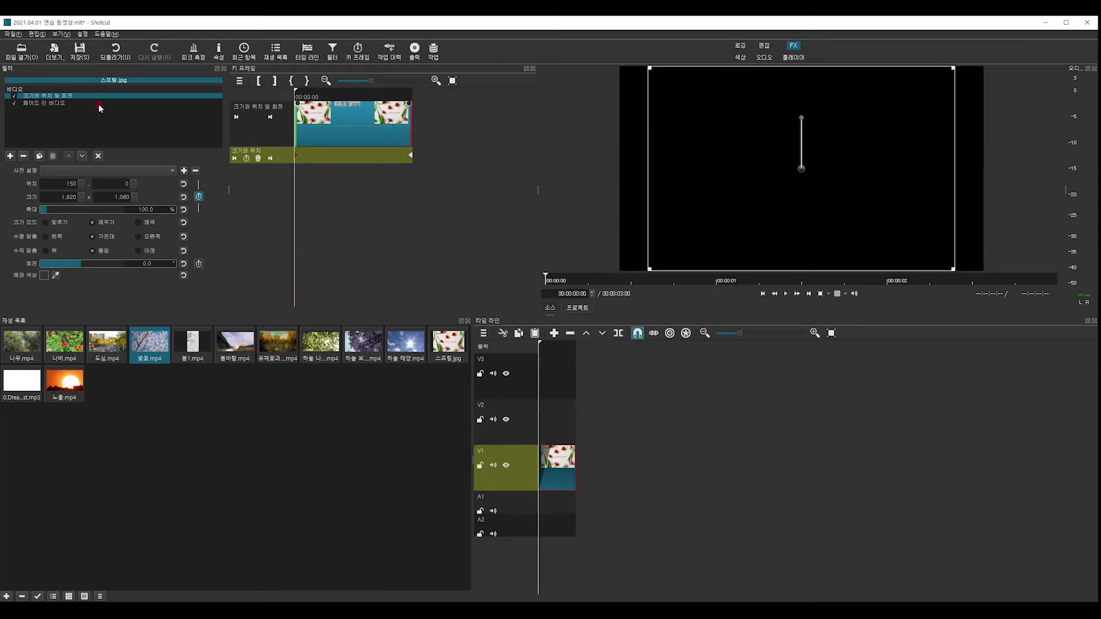
Examine the video filters available for the 스프링.jpg image and return to the favorite filters.
{"action": "left_click", "coordinate": [10, 156]}
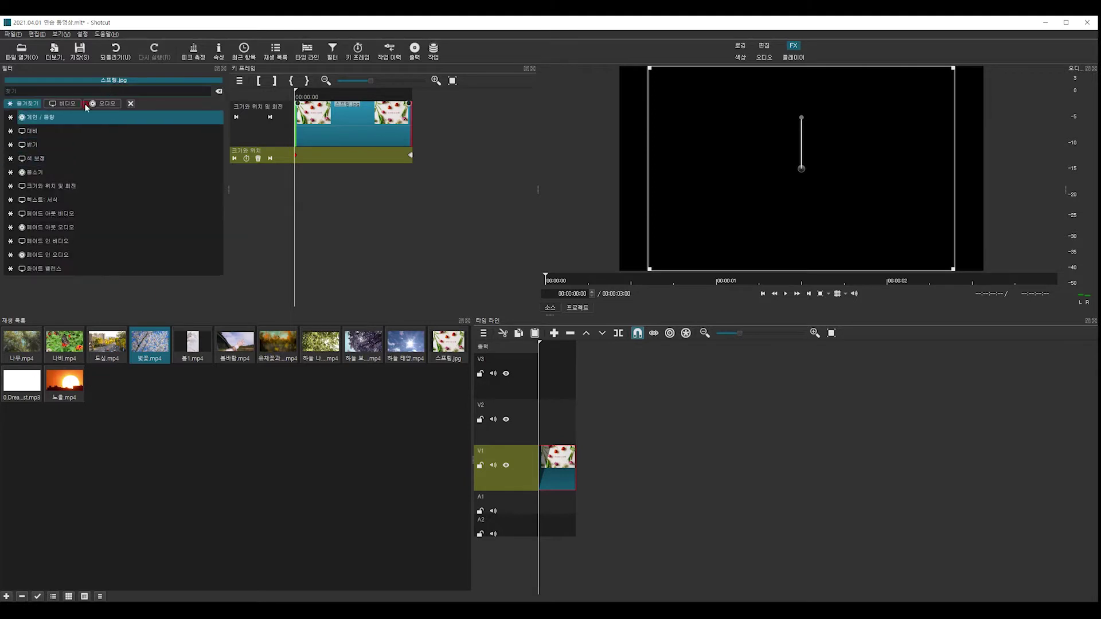
{"action": "left_click", "coordinate": [59, 104]}
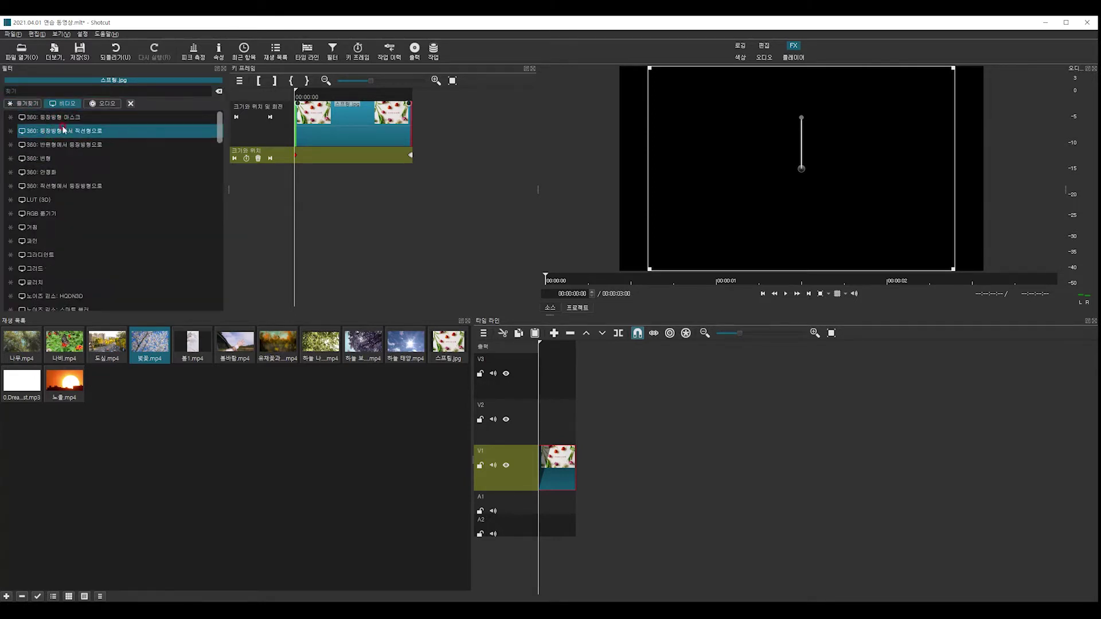
{"action": "scroll", "coordinate": [51, 154], "scroll_direction": "down", "scroll_amount": 4}
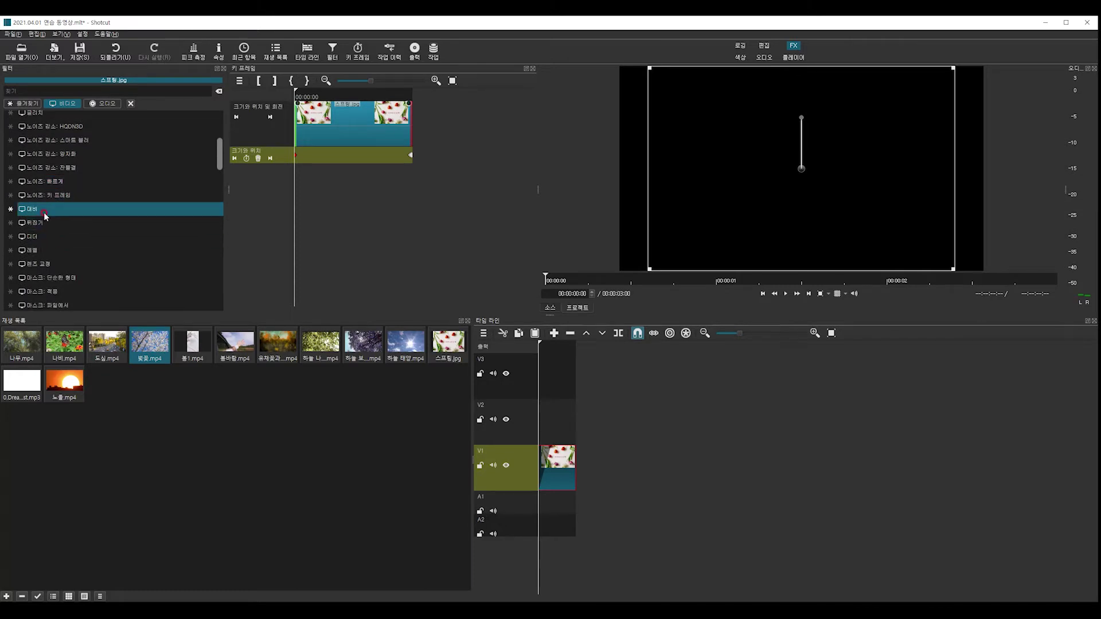
{"action": "scroll", "coordinate": [45, 215], "scroll_direction": "down", "scroll_amount": 2}
{"action": "scroll", "coordinate": [44, 223], "scroll_direction": "down", "scroll_amount": 2}
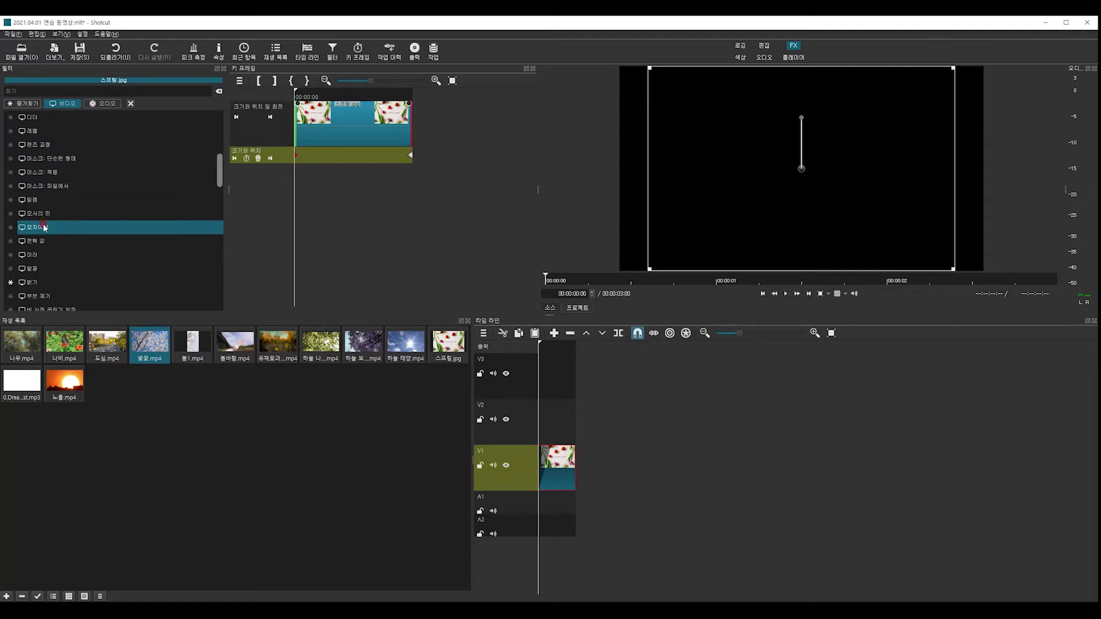
{"action": "scroll", "coordinate": [46, 229], "scroll_direction": "down", "scroll_amount": 2}
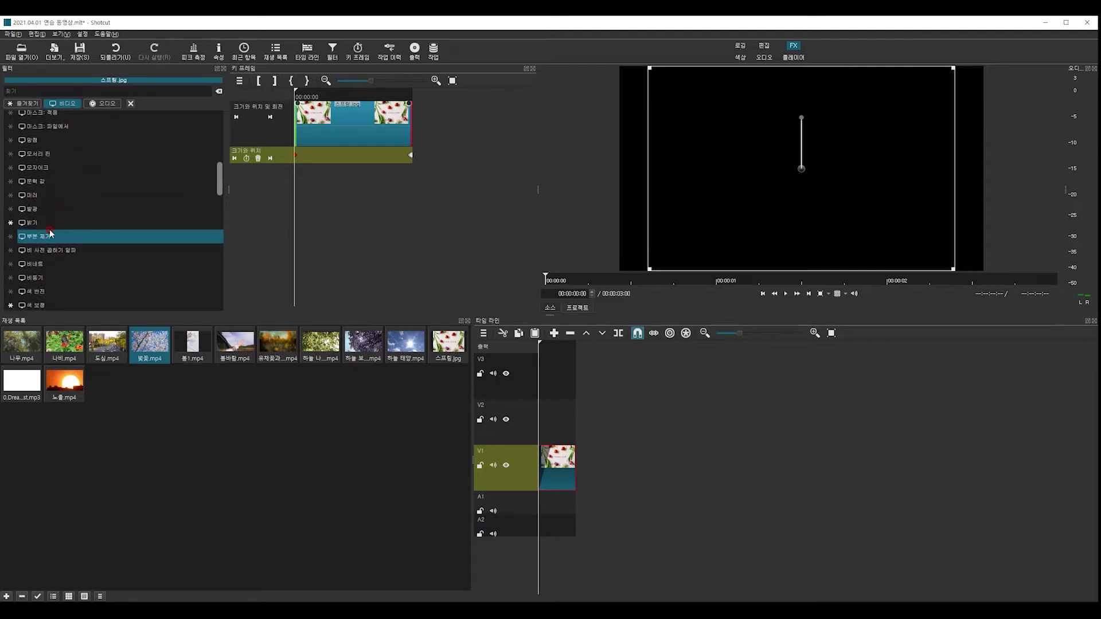
{"action": "left_click", "coordinate": [26, 103]}
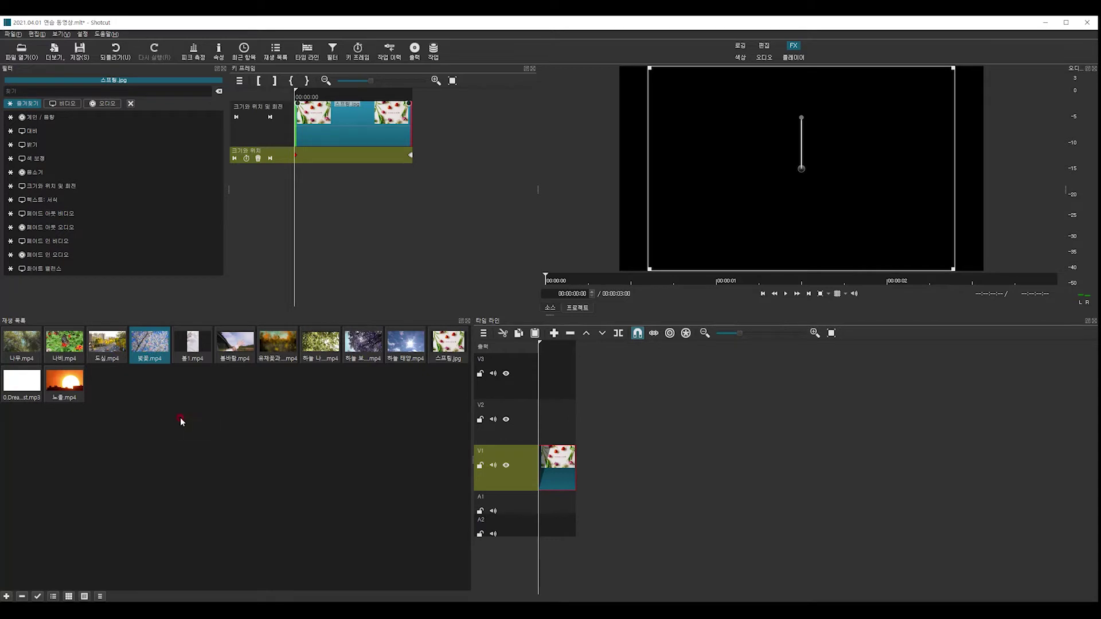
Place 벚꽃.mp4 on track V1 directly after the 스프링.jpg image and play across the cut between them.
{"action": "left_click_drag", "start_coordinate": [158, 348], "coordinate": [578, 460]}
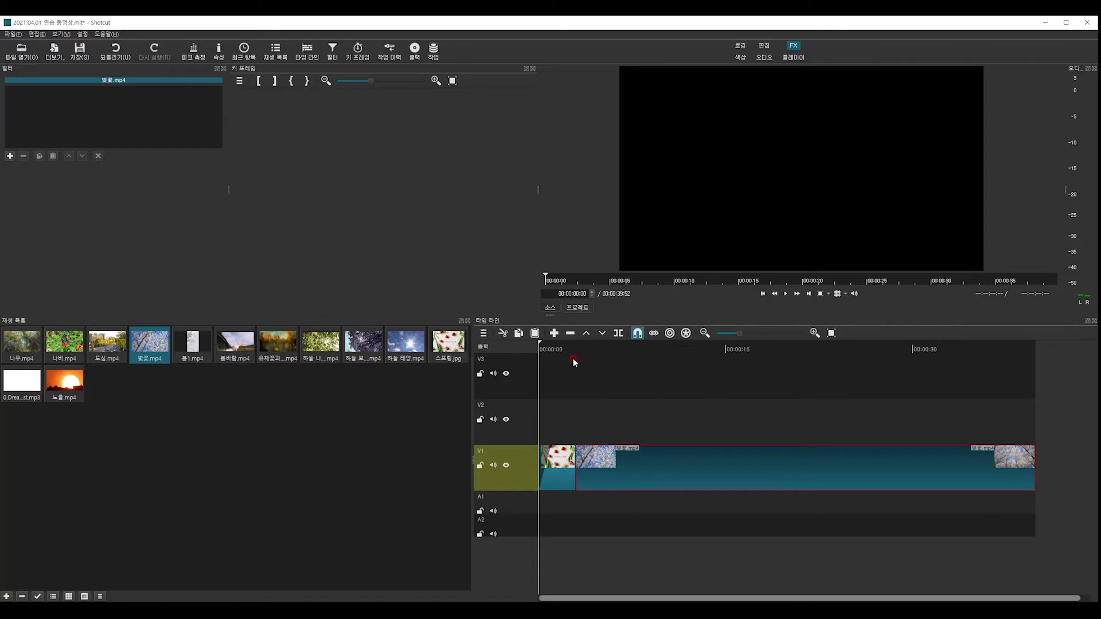
{"action": "key", "text": "space"}
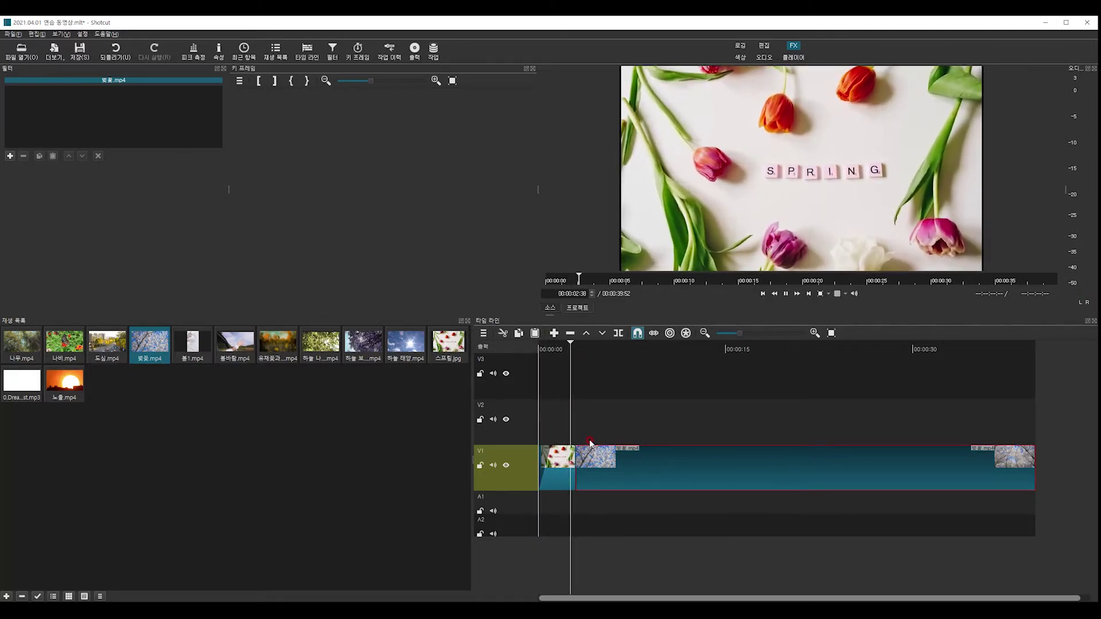
{"action": "key", "text": "space"}
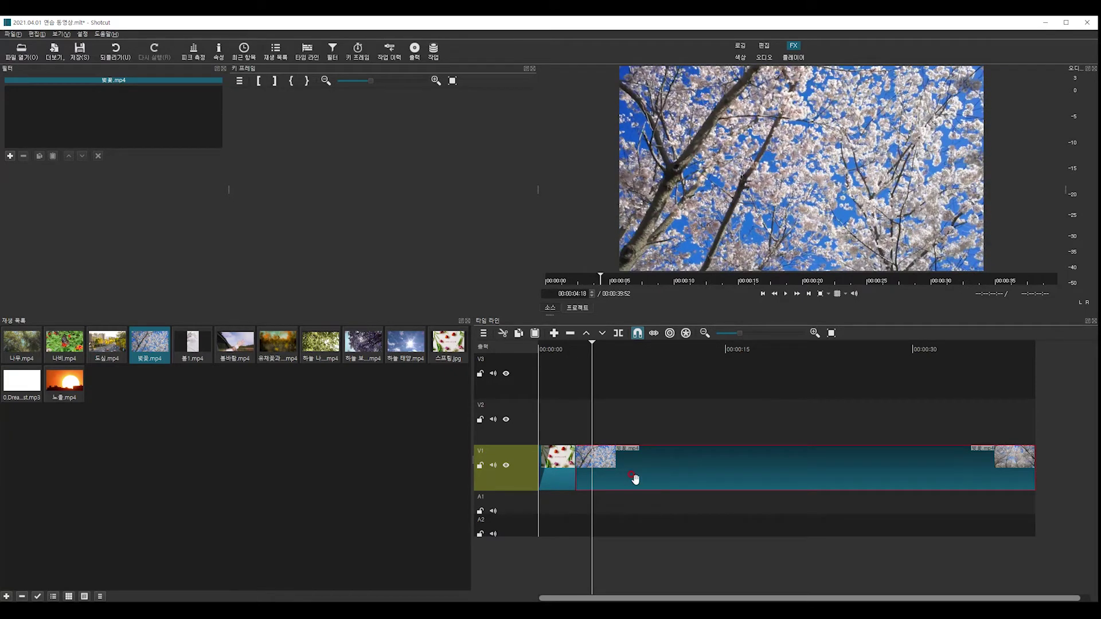
Overlap the start of 벚꽃.mp4 with the end of 스프링.jpg by about half a second to create a transition, and select it.
{"action": "scroll", "coordinate": [634, 476], "scroll_direction": "up", "scroll_amount": 2}
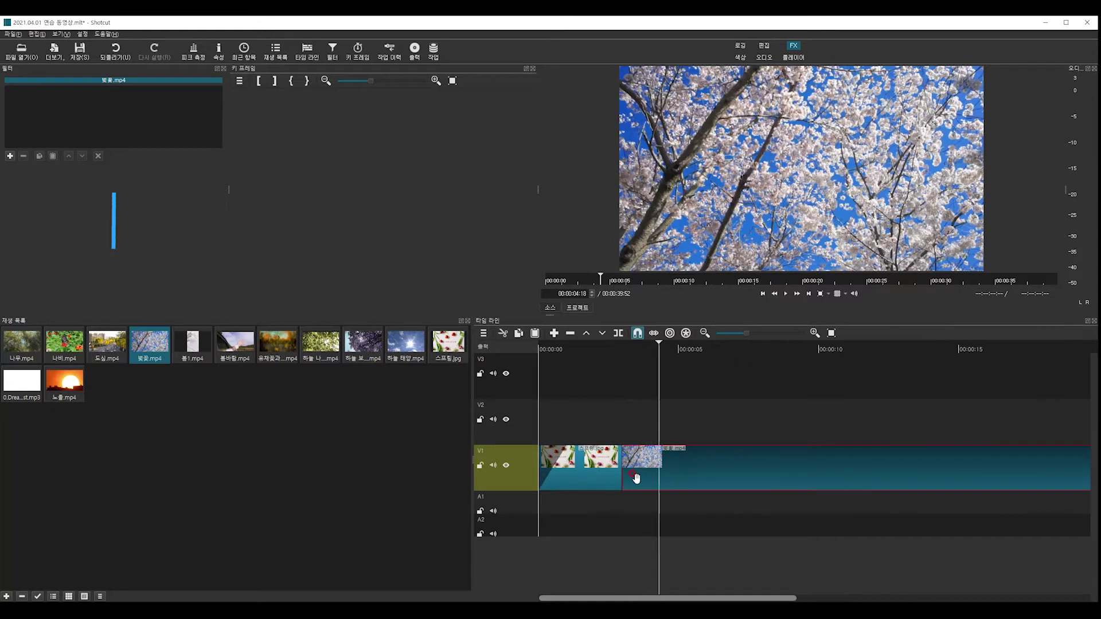
{"action": "left_click_drag", "start_coordinate": [726, 469], "coordinate": [698, 469]}
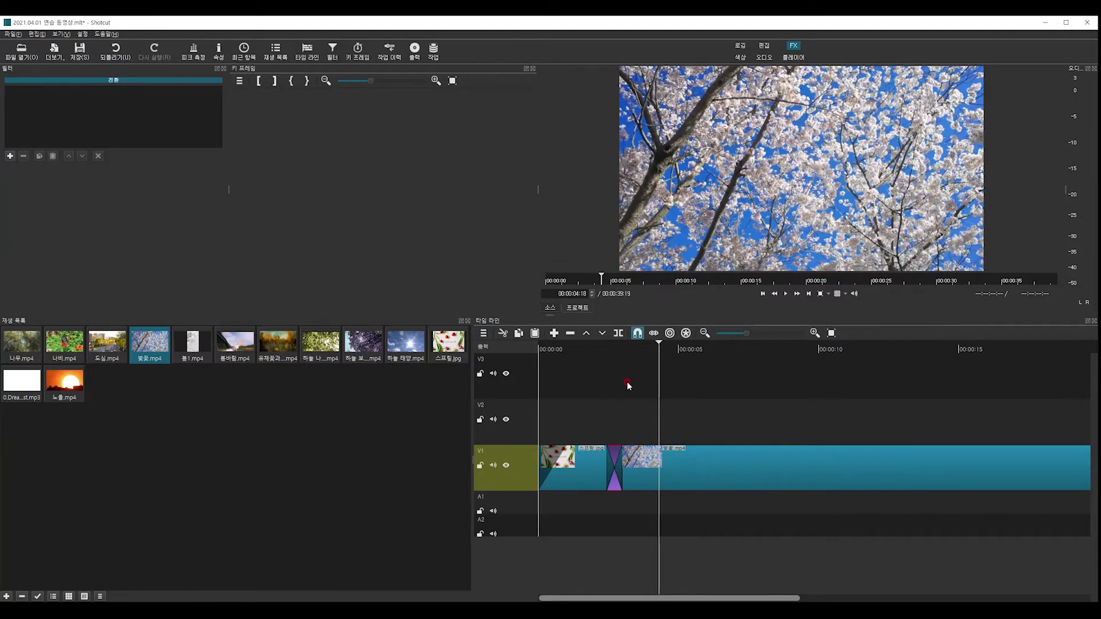
{"action": "left_click", "coordinate": [611, 466]}
Play twice across the transition between 스프링.jpg and 벚꽃.mp4 to preview it.
{"action": "left_click", "coordinate": [598, 345]}
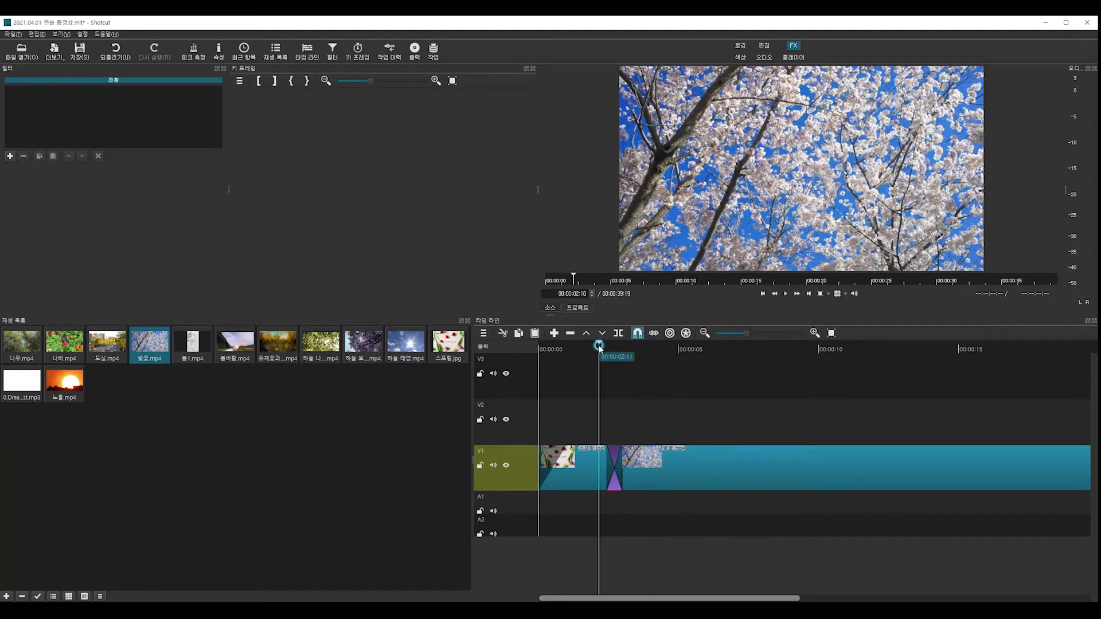
{"action": "left_click", "coordinate": [584, 344]}
{"action": "key", "text": "space"}
{"action": "left_click", "coordinate": [619, 400]}
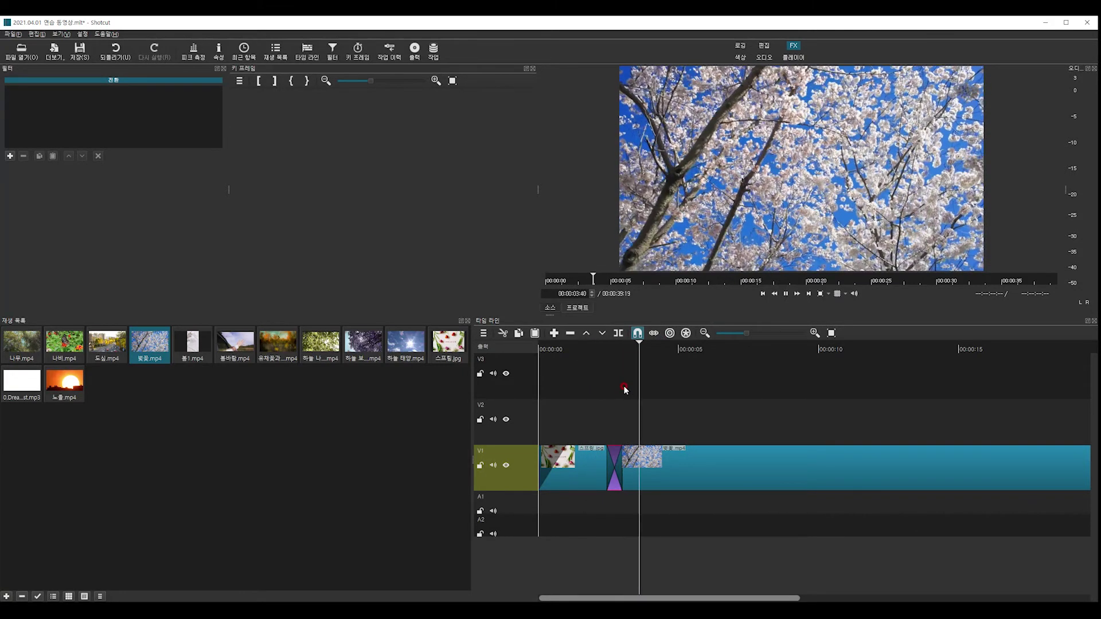
{"action": "left_click", "coordinate": [585, 346]}
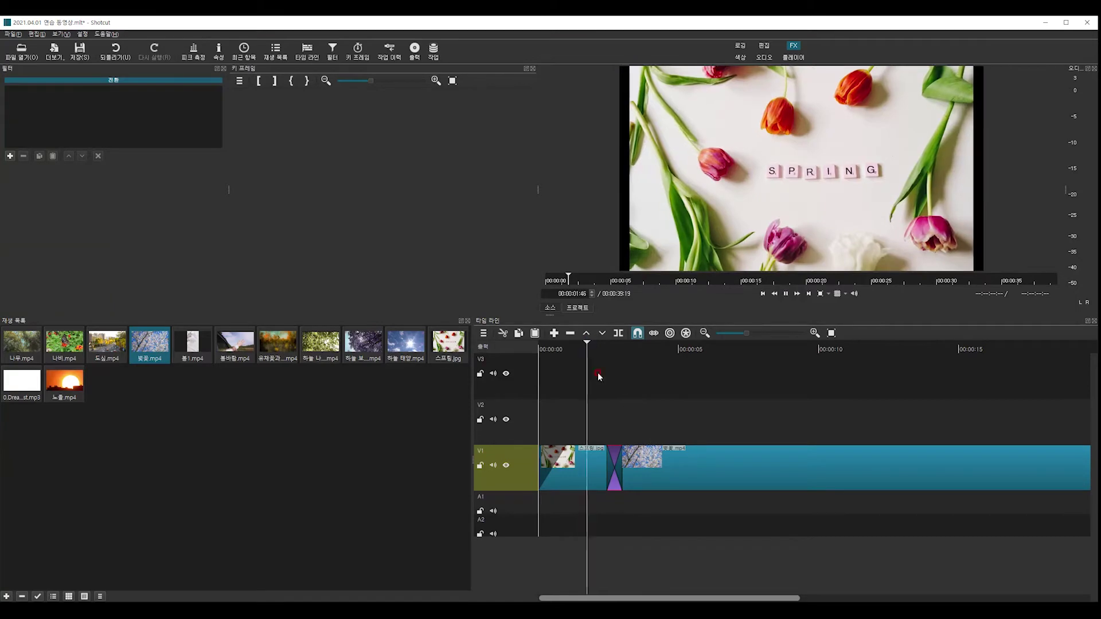
{"action": "left_click", "coordinate": [618, 483]}
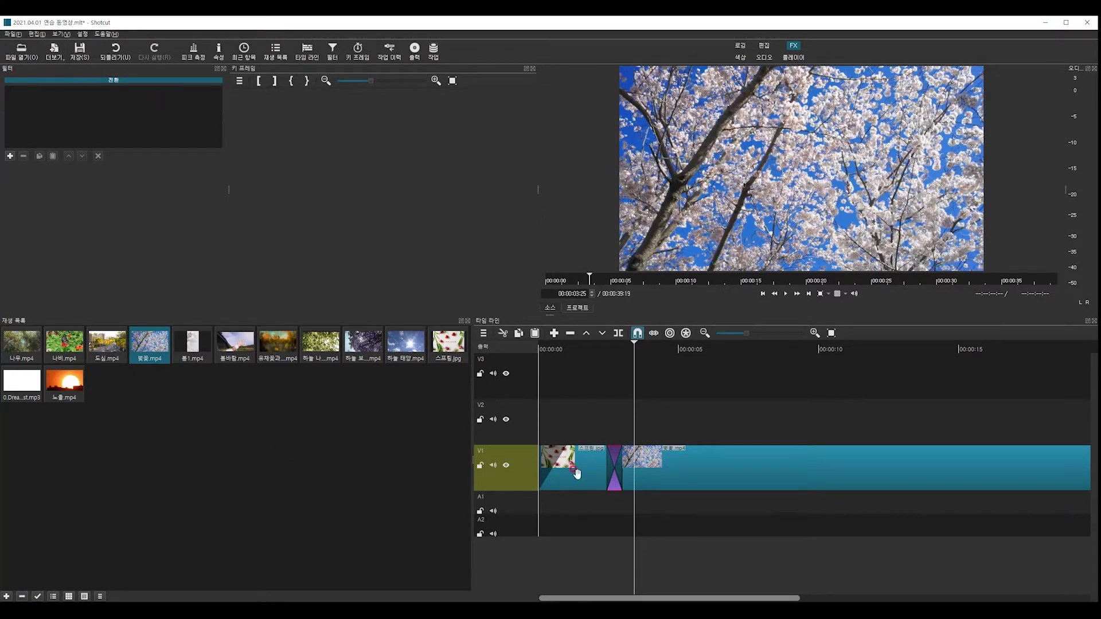
Examine the filters of the 벚꽃.mp4 clip, then the list of video filters available for the transition.
{"action": "left_click", "coordinate": [731, 473]}
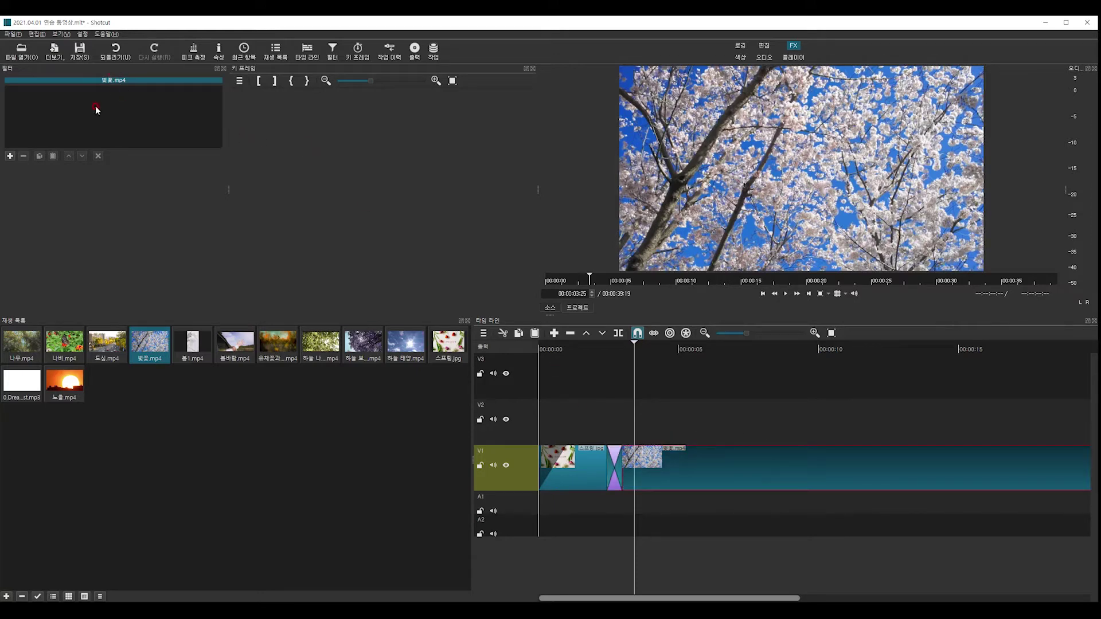
{"action": "left_click", "coordinate": [614, 460]}
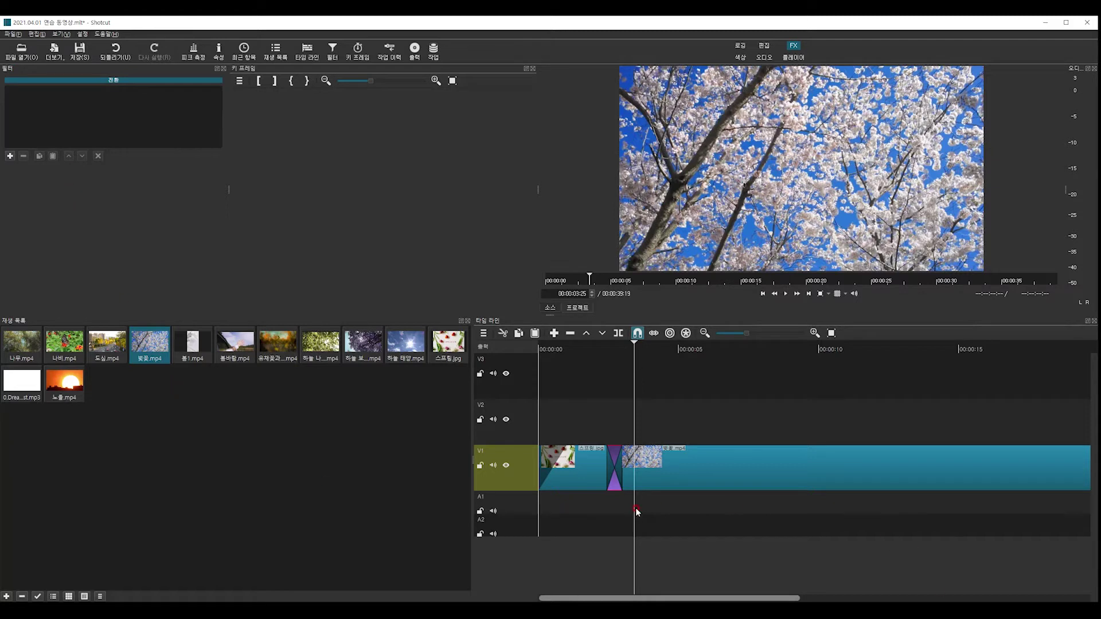
{"action": "left_click", "coordinate": [8, 158]}
{"action": "left_click", "coordinate": [69, 105]}
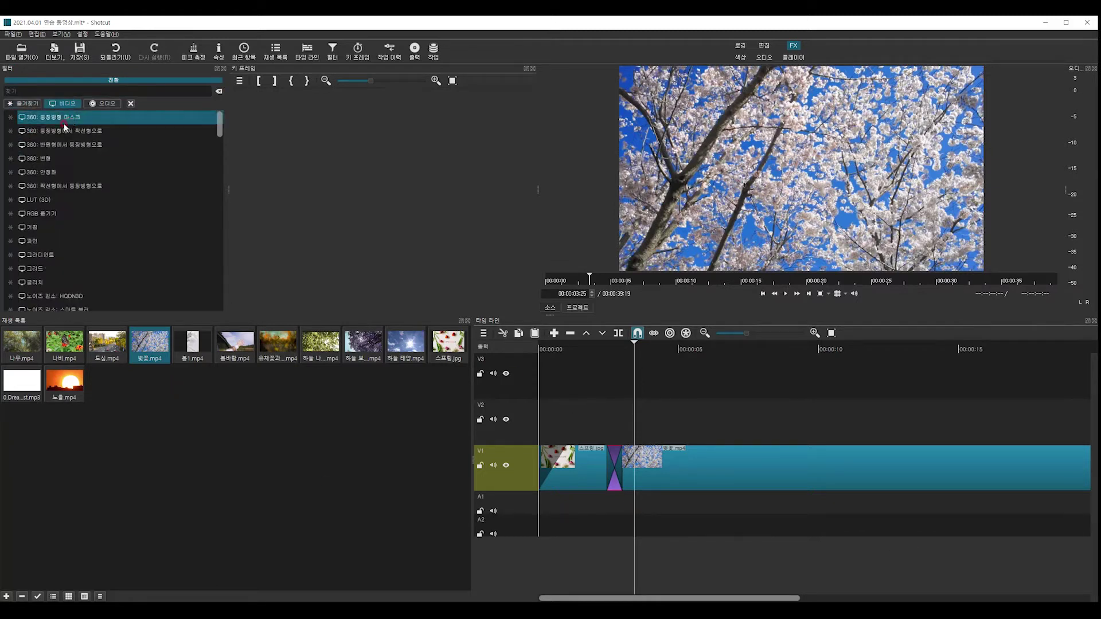
{"action": "scroll", "coordinate": [74, 172], "scroll_direction": "down", "scroll_amount": 2}
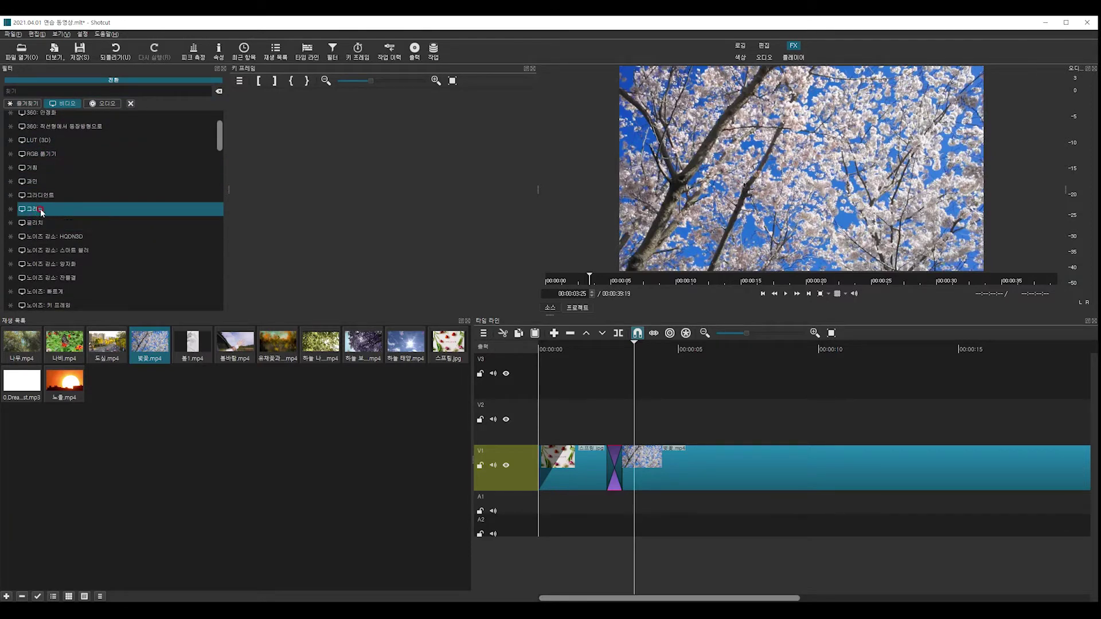
{"action": "scroll", "coordinate": [59, 271], "scroll_direction": "down", "scroll_amount": 1}
{"action": "scroll", "coordinate": [59, 271], "scroll_direction": "down", "scroll_amount": 4}
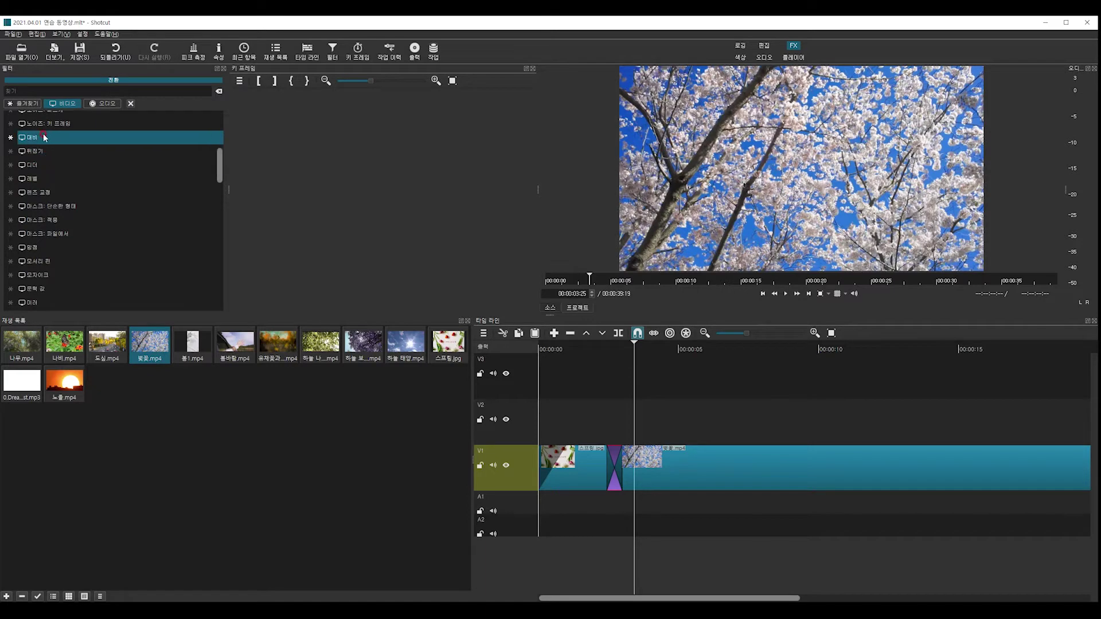
{"action": "scroll", "coordinate": [69, 235], "scroll_direction": "down", "scroll_amount": 3}
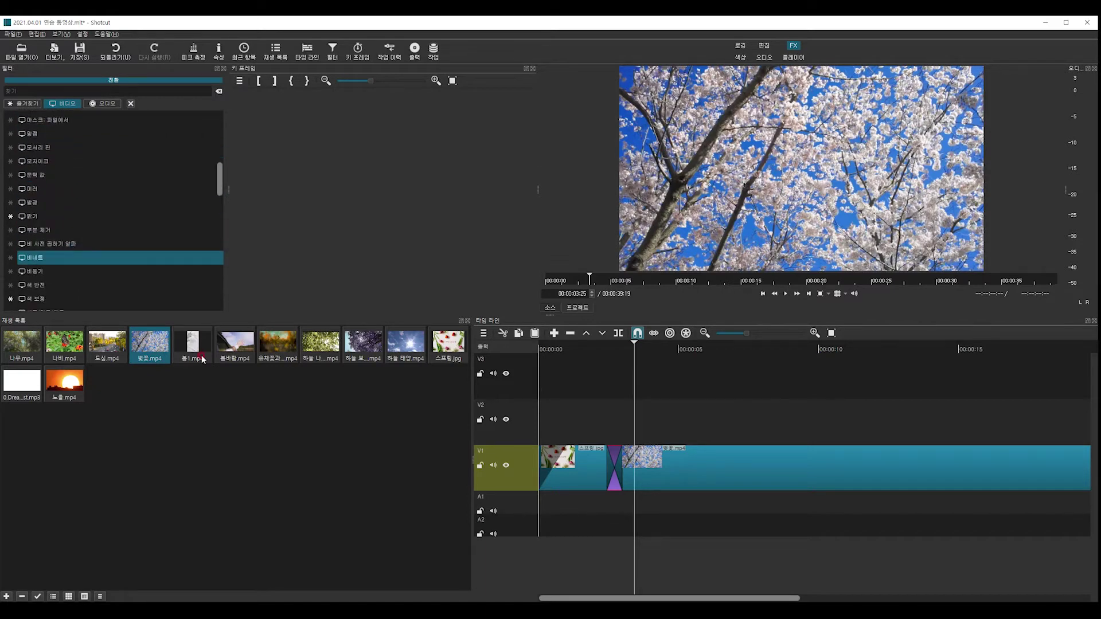
{"action": "left_click", "coordinate": [617, 398]}
{"action": "left_click", "coordinate": [651, 369]}
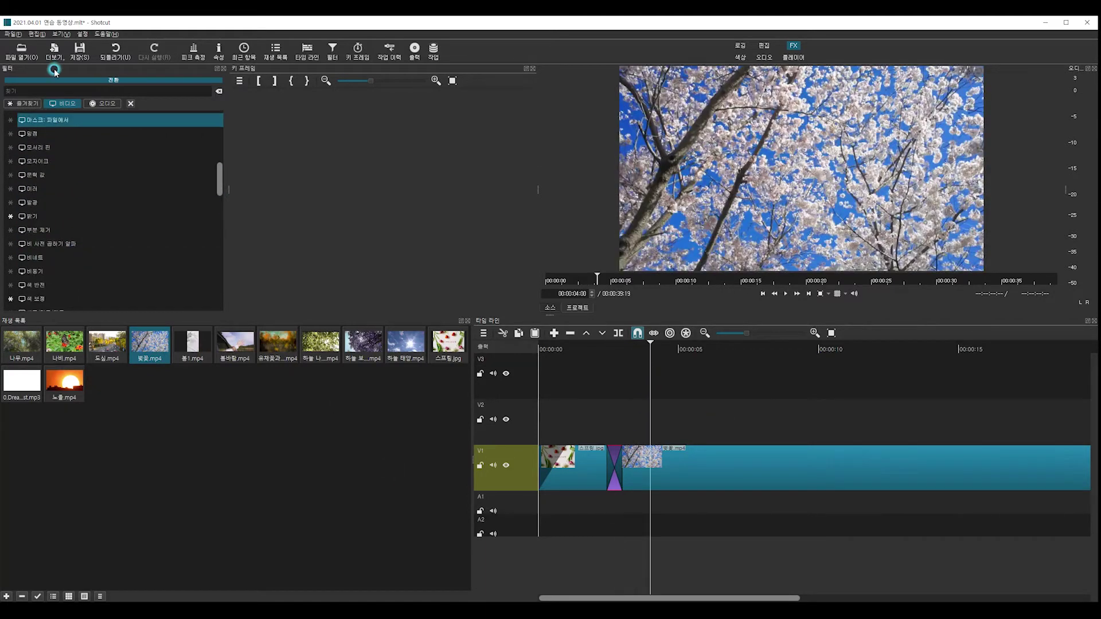
Move 벚꽃.mp4 about 1.7 seconds later on track V1 and delete the transition behind 스프링.jpg.
{"action": "right_click", "coordinate": [639, 464]}
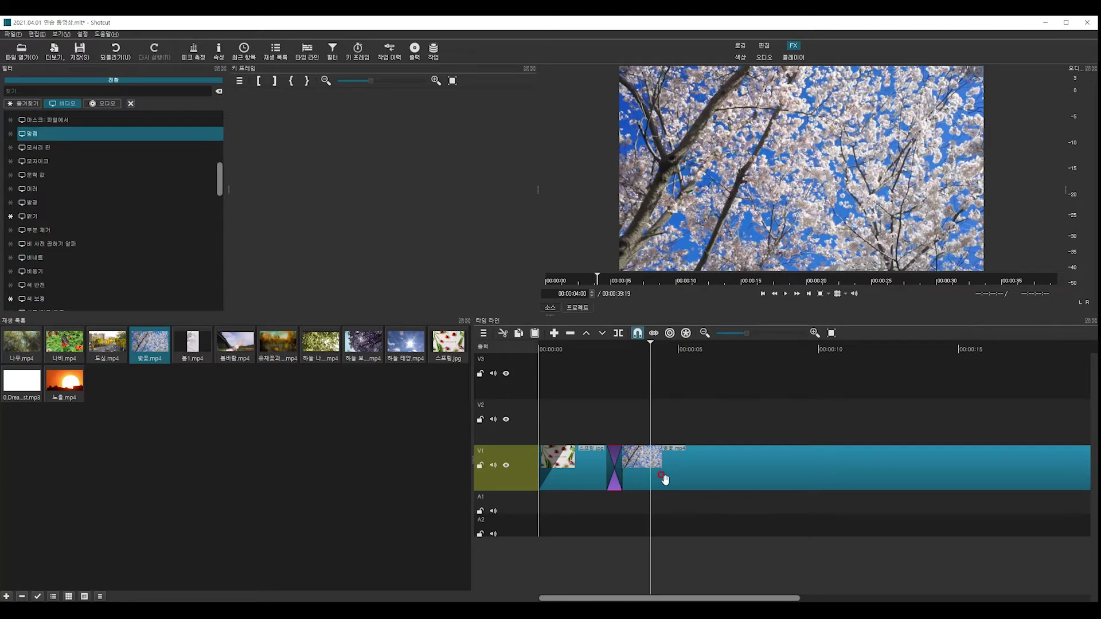
{"action": "left_click", "coordinate": [698, 477]}
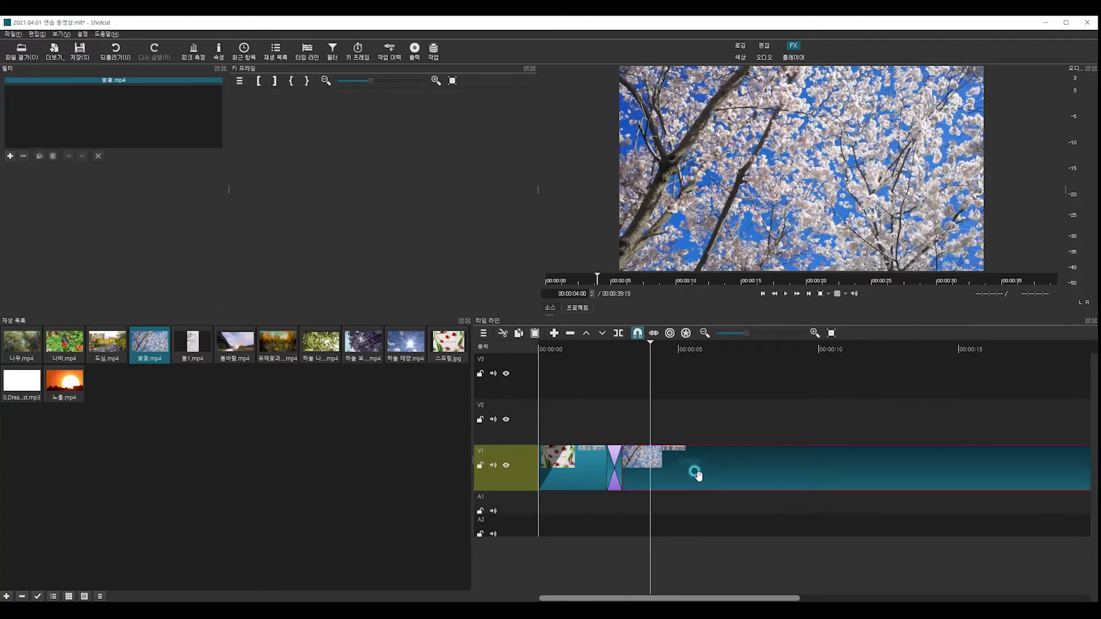
{"action": "left_click_drag", "start_coordinate": [698, 477], "coordinate": [749, 466]}
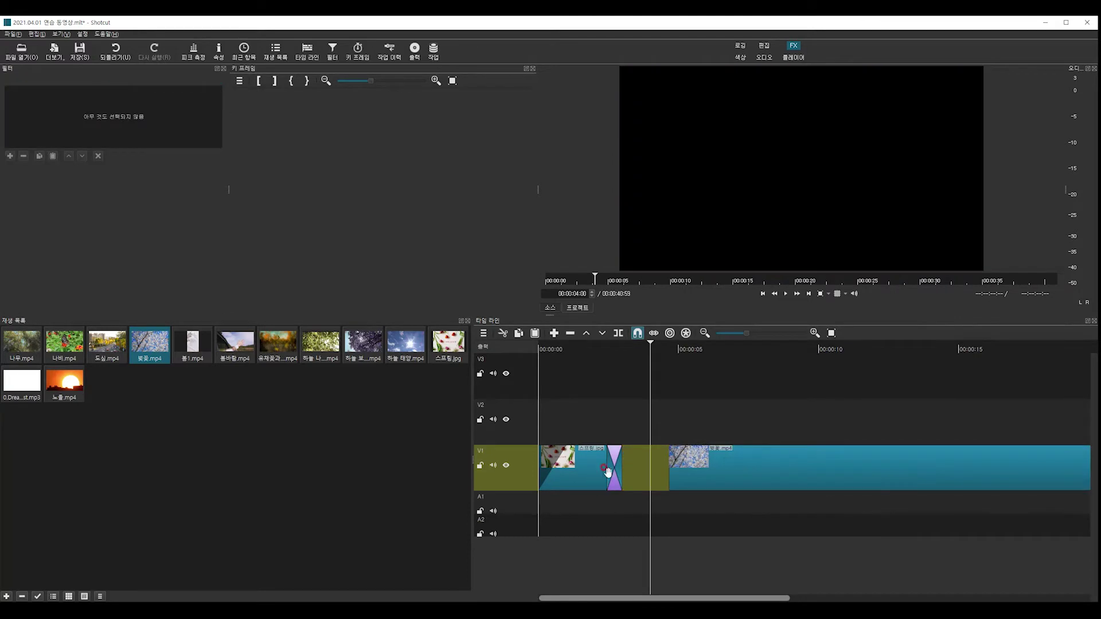
{"action": "left_click", "coordinate": [614, 470]}
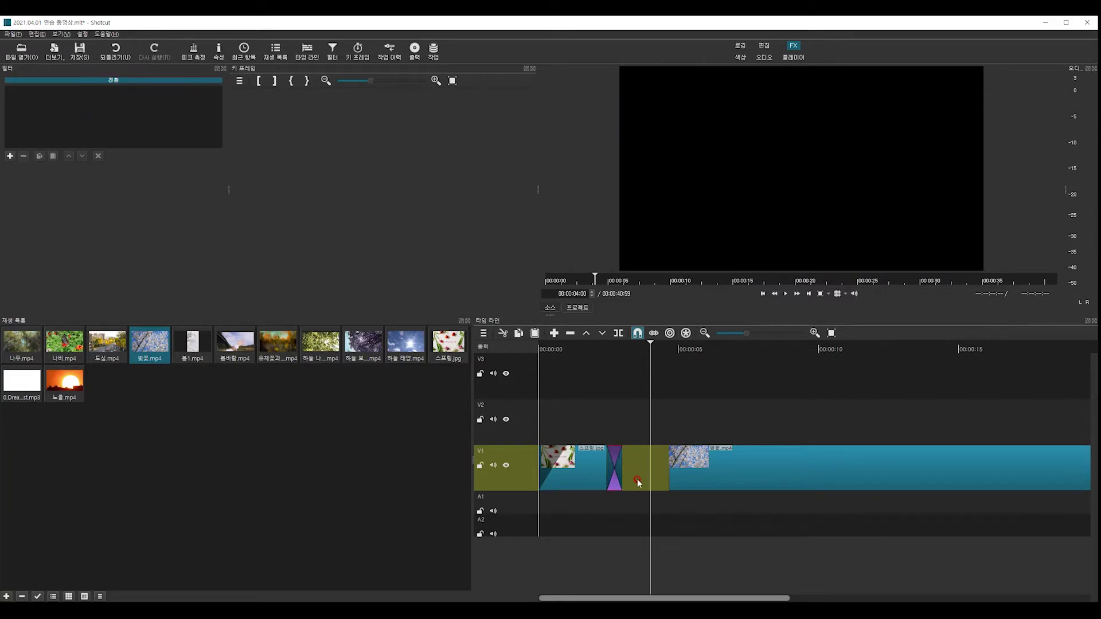
{"action": "key", "text": "Delete"}
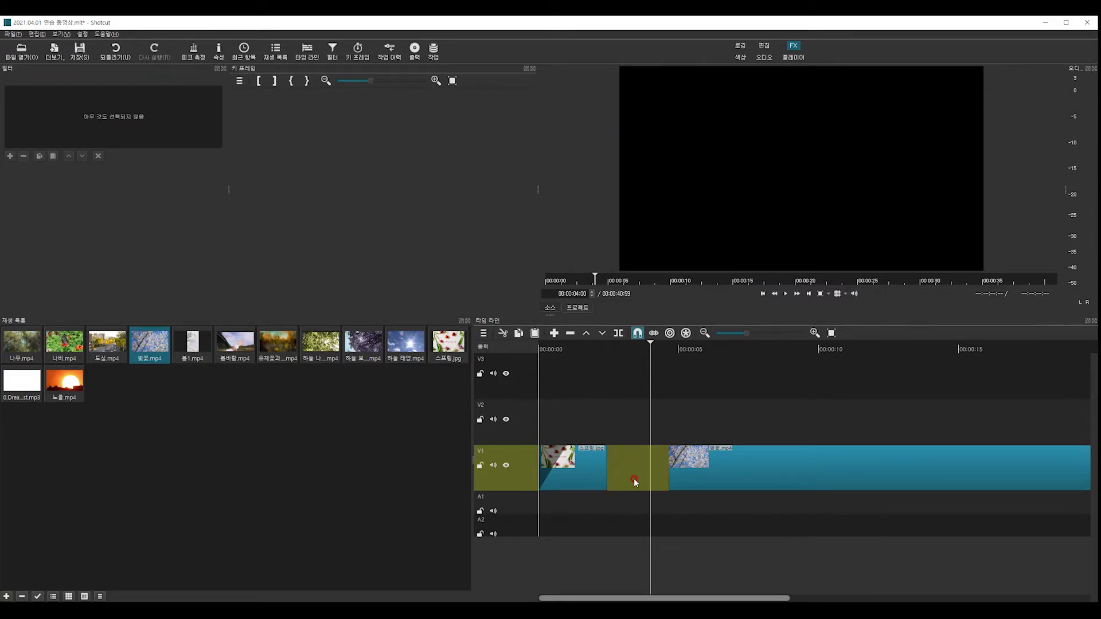
Undo the timeline edits back to before 벚꽃.mp4 was overlapped with 스프링.jpg.
{"action": "left_click", "coordinate": [120, 52]}
{"action": "left_click", "coordinate": [120, 52]}
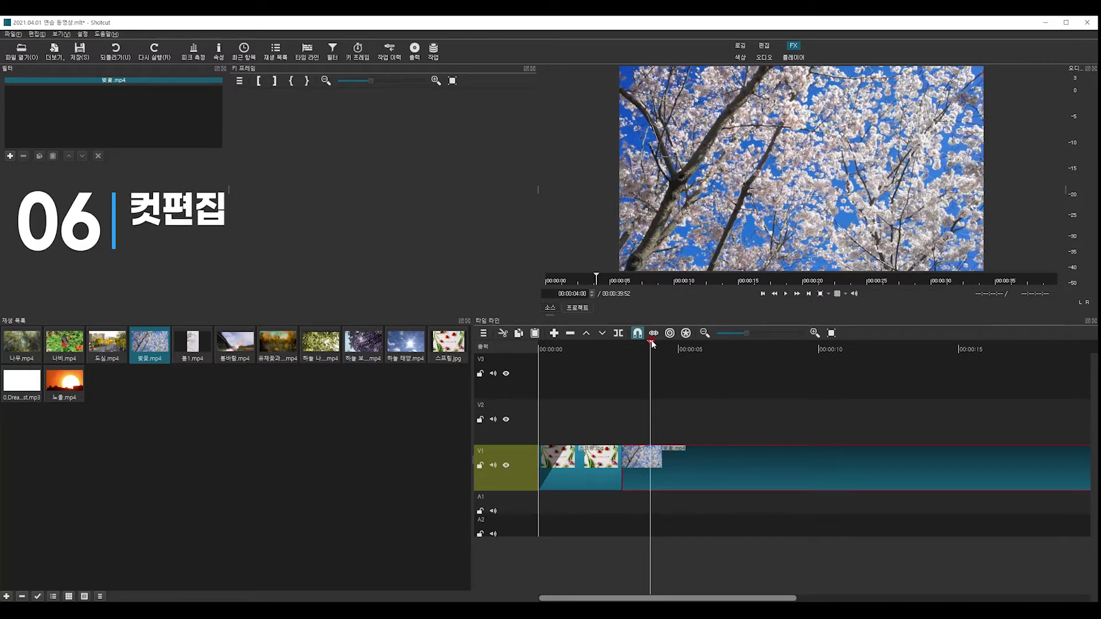
Play 벚꽃.mp4 on track V1 up to 00:00:06:32 and split it there.
{"action": "scroll", "coordinate": [659, 367], "scroll_direction": "right", "scroll_amount": 2}
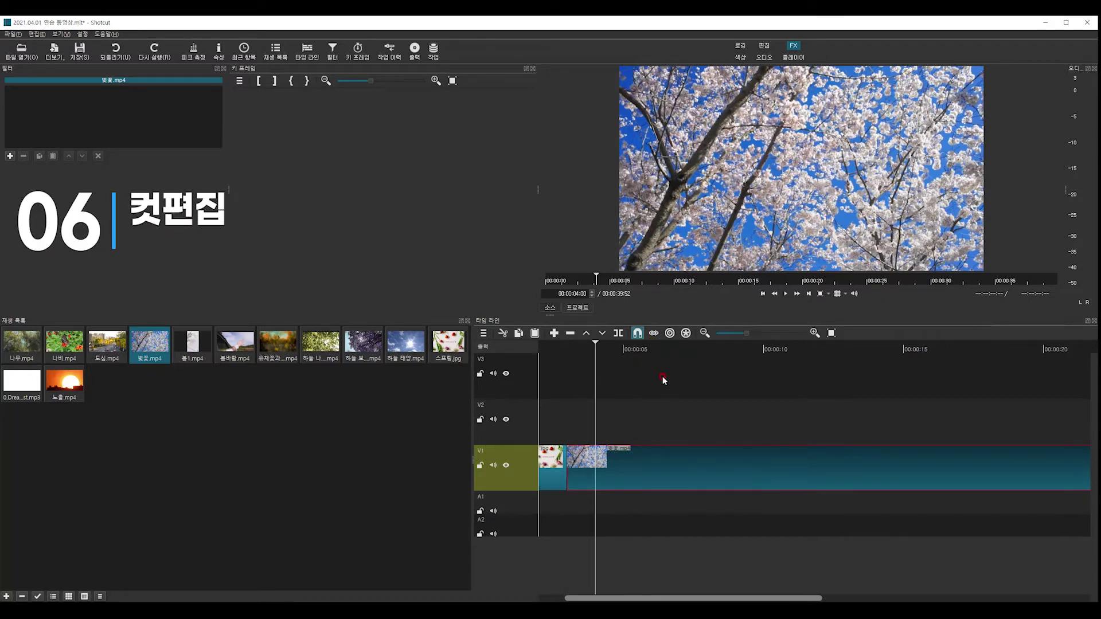
{"action": "scroll", "coordinate": [642, 385], "scroll_direction": "down", "scroll_amount": 2}
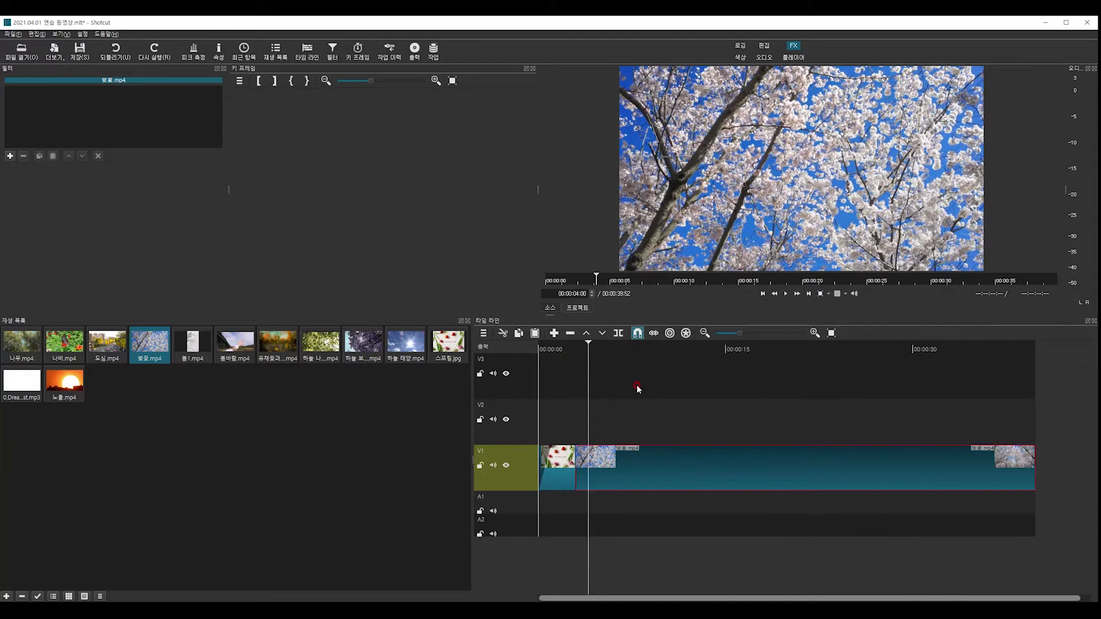
{"action": "scroll", "coordinate": [637, 388], "scroll_direction": "down", "scroll_amount": 3}
{"action": "key", "text": "space"}
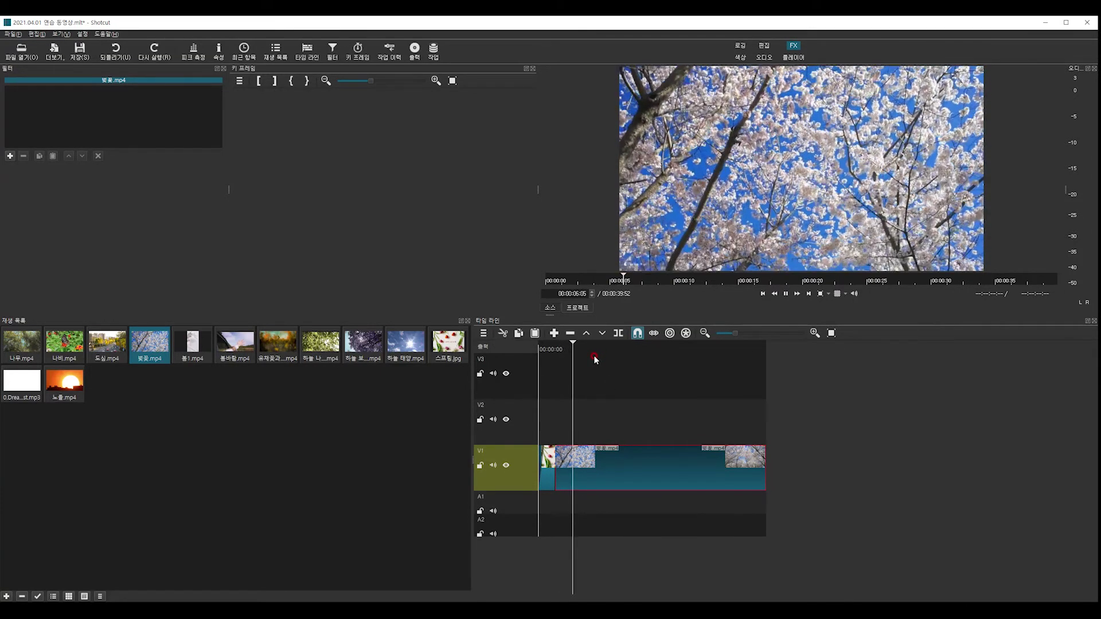
{"action": "key", "text": "space"}
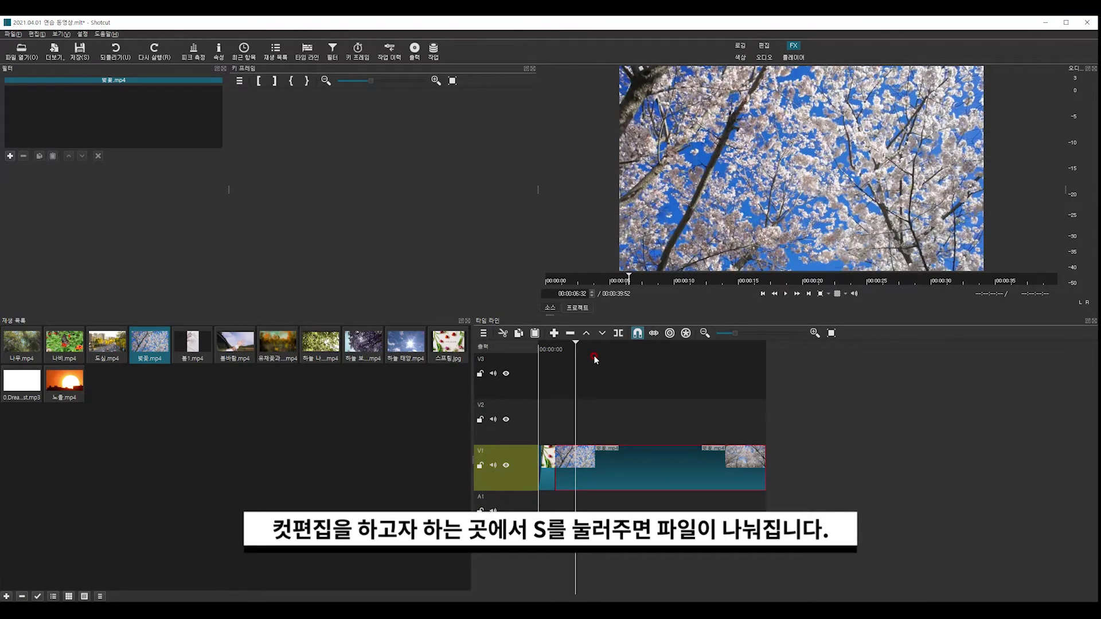
{"action": "key", "text": "s"}
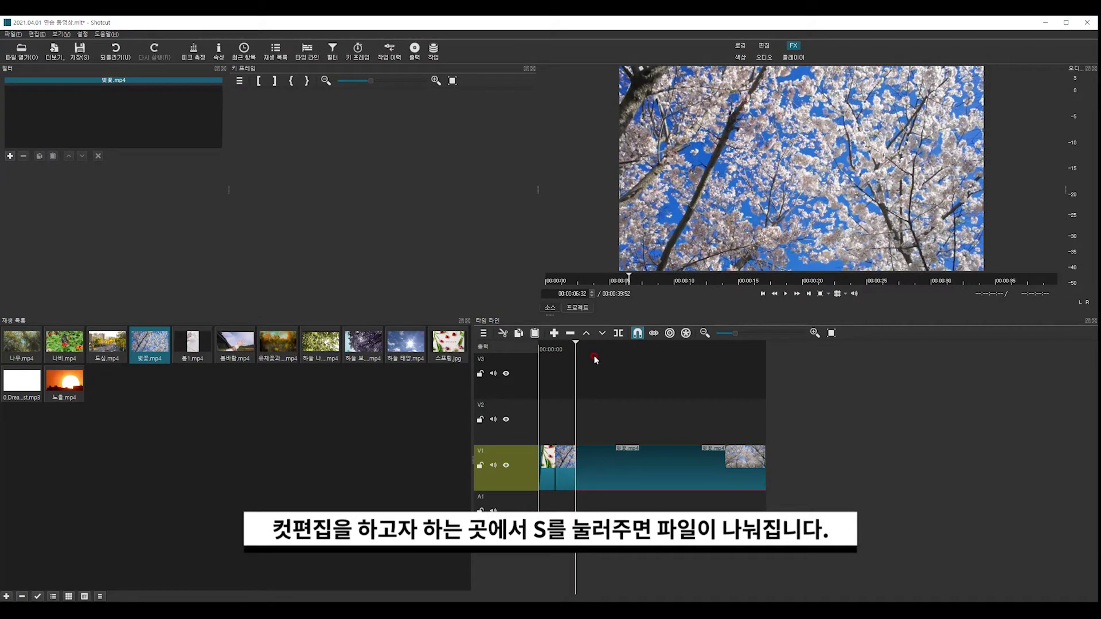
Split the remaining part of 벚꽃.mp4 at 00:00:08:57 and at 00:00:12:02.
{"action": "scroll", "coordinate": [606, 471], "scroll_direction": "up", "scroll_amount": 2}
{"action": "scroll", "coordinate": [605, 471], "scroll_direction": "up", "scroll_amount": 2}
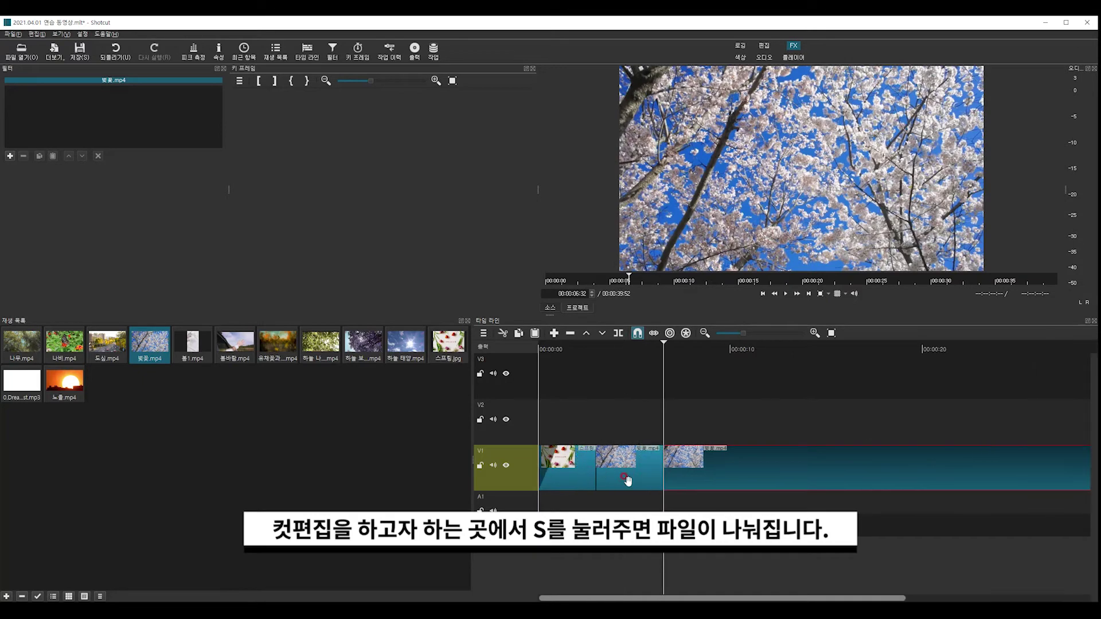
{"action": "left_click", "coordinate": [710, 349]}
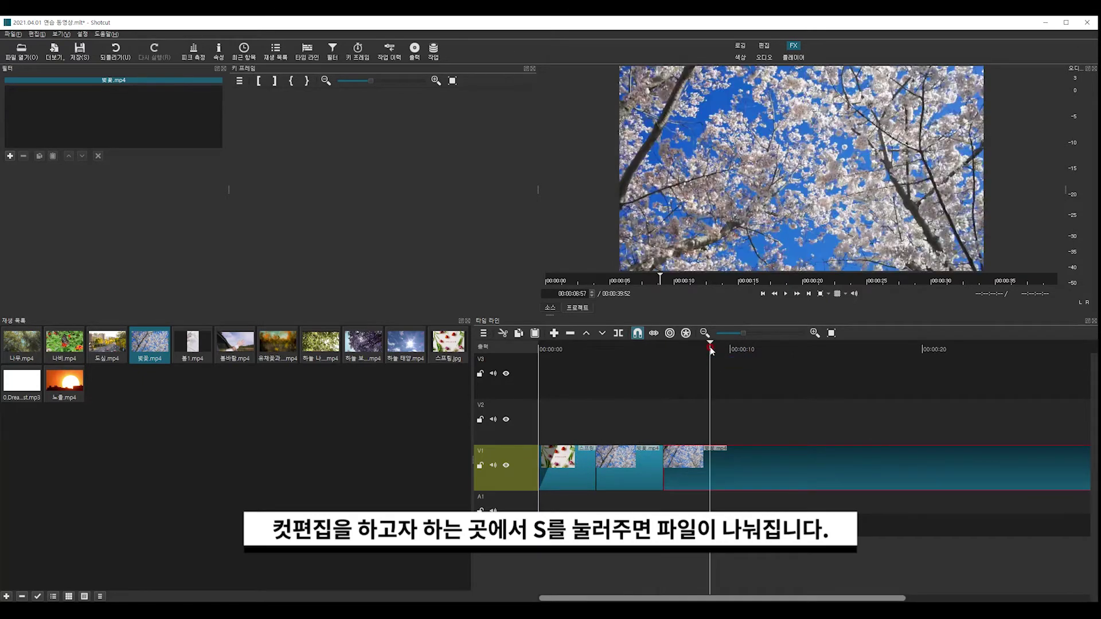
{"action": "key", "text": "s"}
{"action": "left_click", "coordinate": [770, 343]}
{"action": "key", "text": "s"}
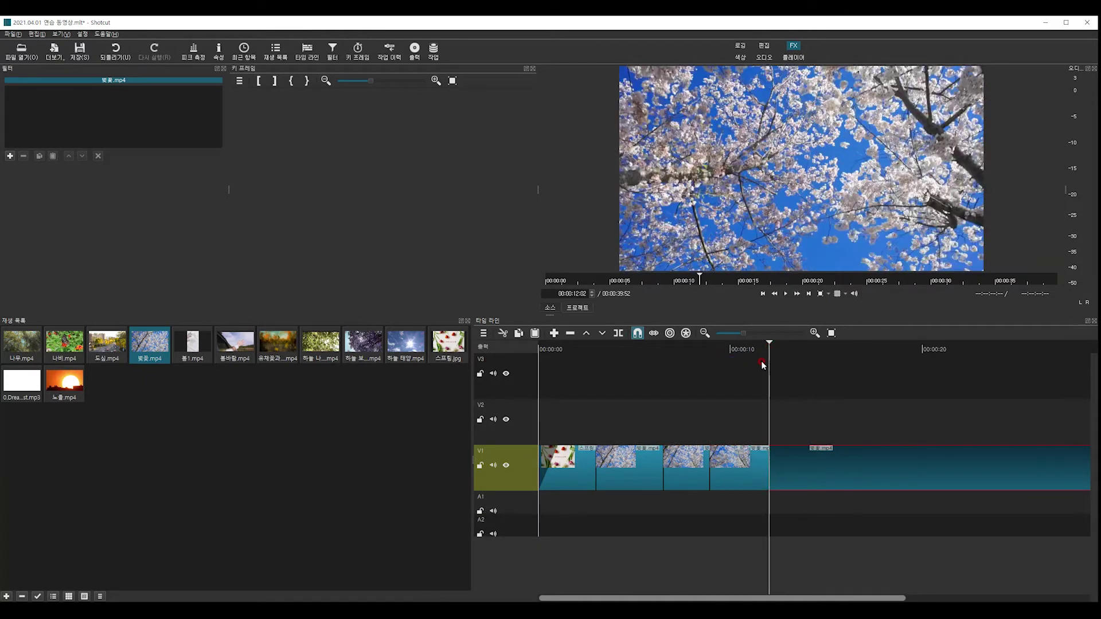
Play from near the end of 스프링.jpg, step back and forth frame by frame, and split 벚꽃.mp4 at 00:00:10:03.
{"action": "left_click", "coordinate": [586, 345]}
{"action": "key", "text": "space"}
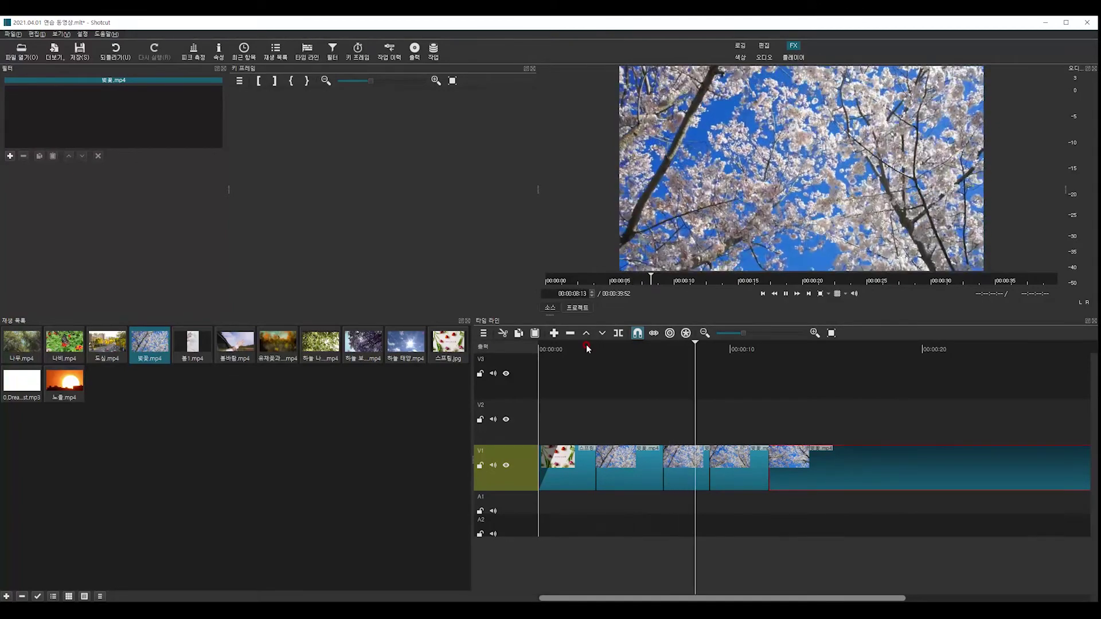
{"action": "key", "text": "space"}
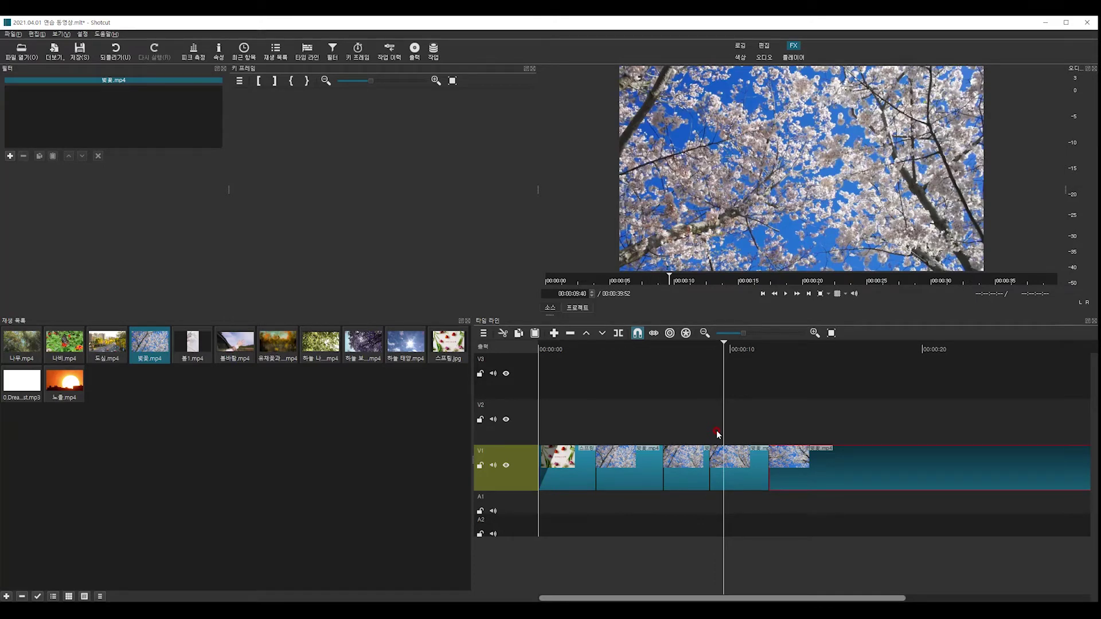
{"action": "key", "text": "Left"}
{"action": "key", "text": "Left"}
{"action": "key", "text": "Left"}
{"action": "key", "text": "Left"}
{"action": "key", "text": "Left"}
{"action": "key", "text": "Left"}
{"action": "key", "text": "Left"}
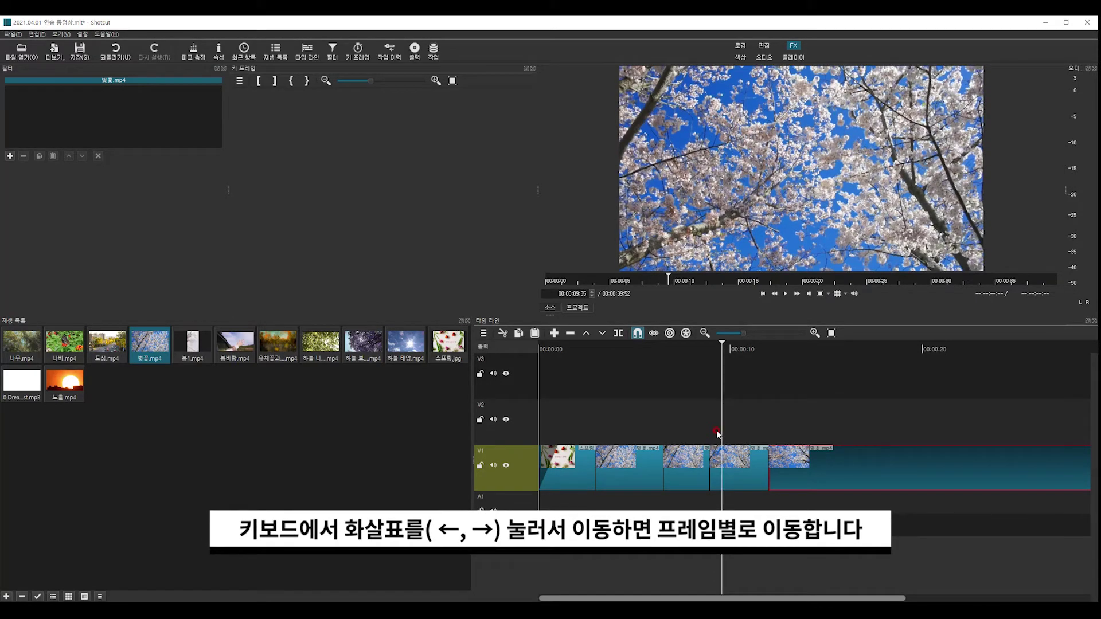
{"action": "key", "text": "Left"}
{"action": "key", "text": "Left"}
{"action": "key", "text": "Left"}
{"action": "key", "text": "Left"}
{"action": "key", "text": "Left"}
{"action": "key", "text": "Left"}
{"action": "key", "text": "Left"}
{"action": "key", "text": "Left"}
{"action": "key", "text": "Left"}
{"action": "key", "text": "Left"}
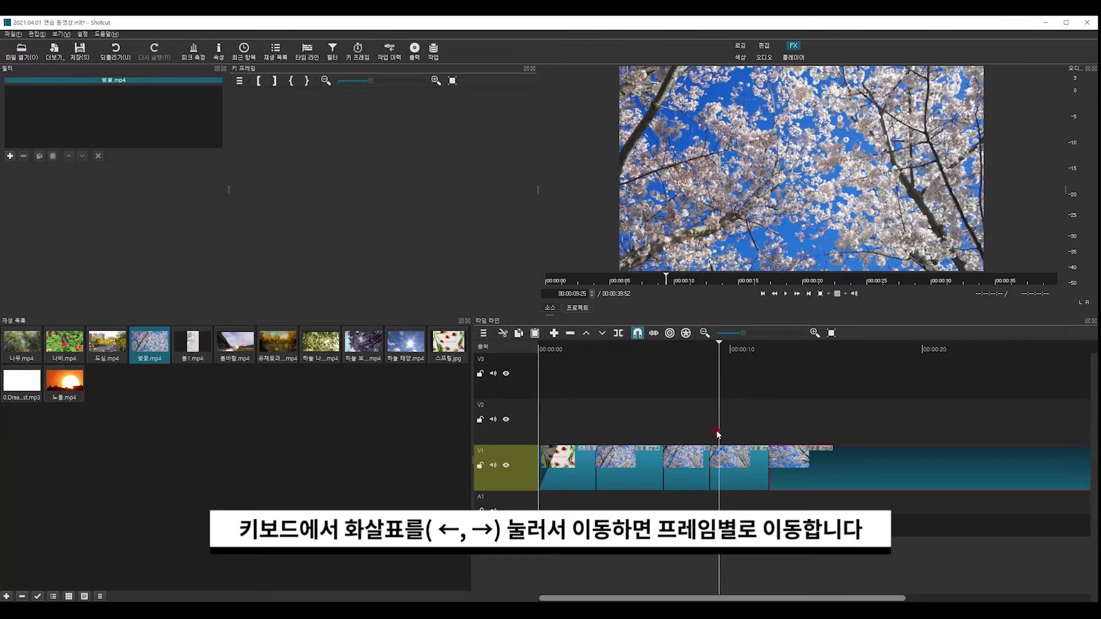
{"action": "key", "text": "Left"}
{"action": "key", "text": "Left"}
{"action": "key", "text": "Left"}
{"action": "key", "text": "Left"}
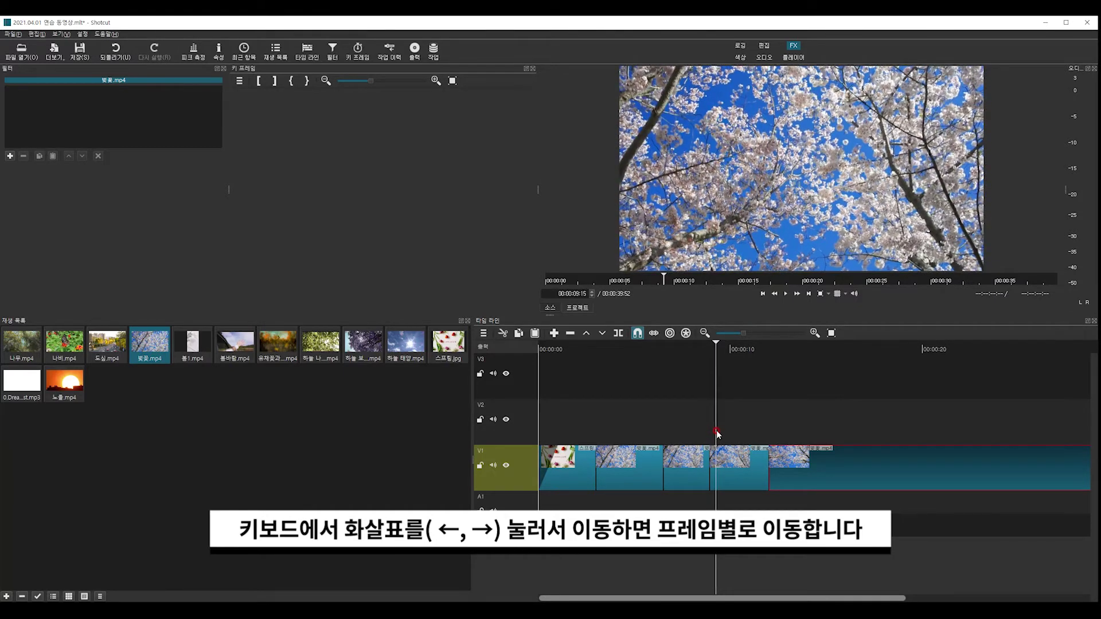
{"action": "key", "text": "Right"}
{"action": "key", "text": "Right"}
{"action": "key", "text": "Right"}
{"action": "key", "text": "Right"}
{"action": "key", "text": "Right"}
{"action": "key", "text": "Right"}
{"action": "key", "text": "Right"}
{"action": "key", "text": "Right"}
{"action": "key", "text": "Right"}
{"action": "key", "text": "Right"}
{"action": "key", "text": "Right"}
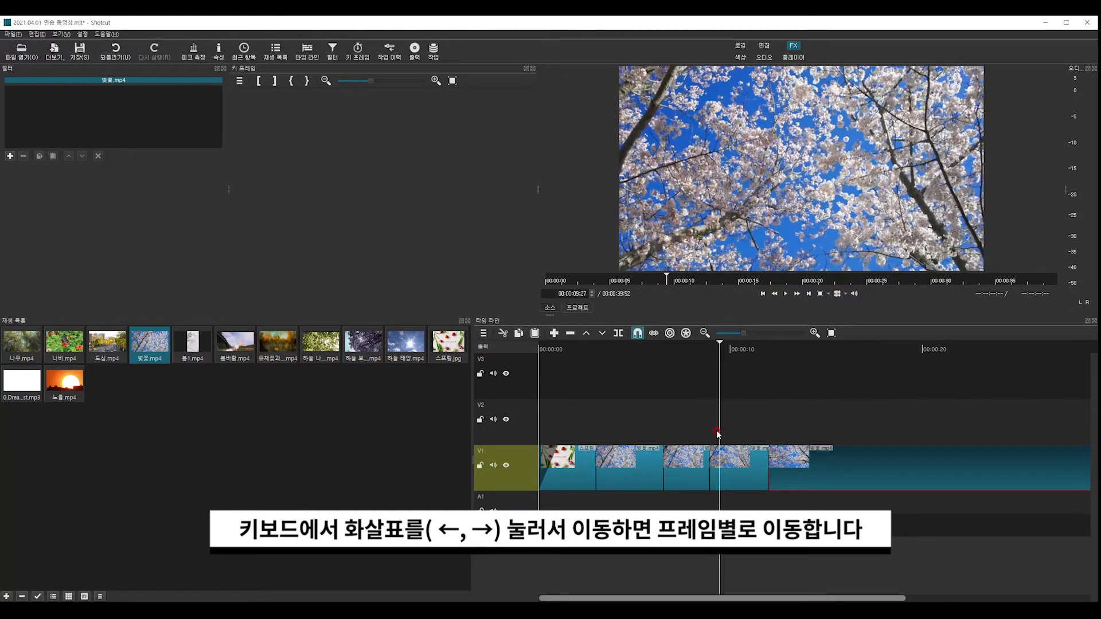
{"action": "key", "text": "Right"}
{"action": "key", "text": "Right"}
{"action": "key", "text": "Right"}
{"action": "key", "text": "Right"}
{"action": "key", "text": "Right"}
{"action": "key", "text": "Right"}
{"action": "key", "text": "Right"}
{"action": "key", "text": "Right"}
{"action": "key", "text": "Right"}
{"action": "key", "text": "Right"}
{"action": "key", "text": "Right"}
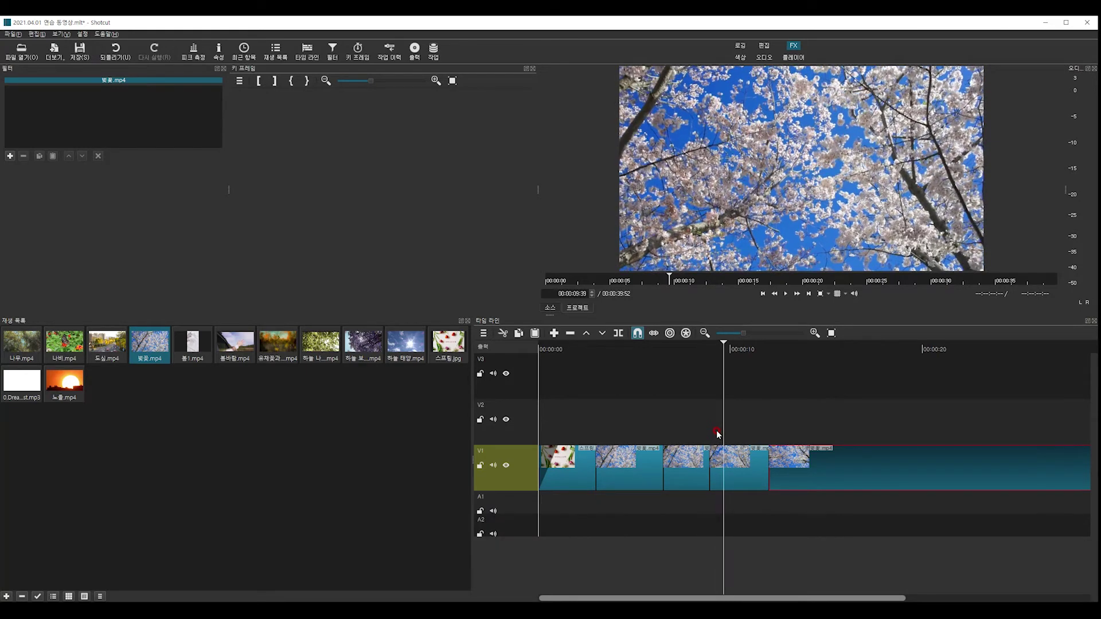
{"action": "key", "text": "Right"}
{"action": "key", "text": "Right"}
{"action": "key", "text": "Right"}
{"action": "key", "text": "Right"}
{"action": "key", "text": "Right"}
{"action": "key", "text": "Right"}
{"action": "key", "text": "Right"}
{"action": "key", "text": "Right"}
{"action": "key", "text": "Right"}
{"action": "key", "text": "Right"}
{"action": "key", "text": "Right"}
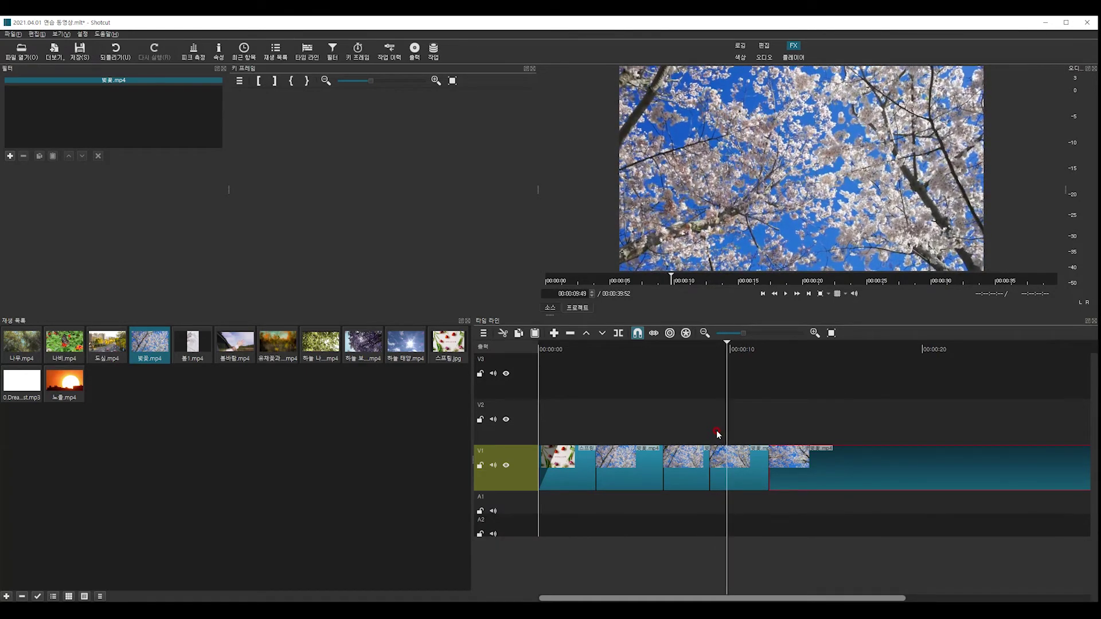
{"action": "key", "text": "Right"}
{"action": "key", "text": "Right"}
{"action": "key", "text": "Right"}
{"action": "key", "text": "Right"}
{"action": "key", "text": "Right"}
{"action": "key", "text": "Right"}
{"action": "key", "text": "Right"}
{"action": "key", "text": "Right"}
{"action": "key", "text": "Right"}
{"action": "key", "text": "Right"}
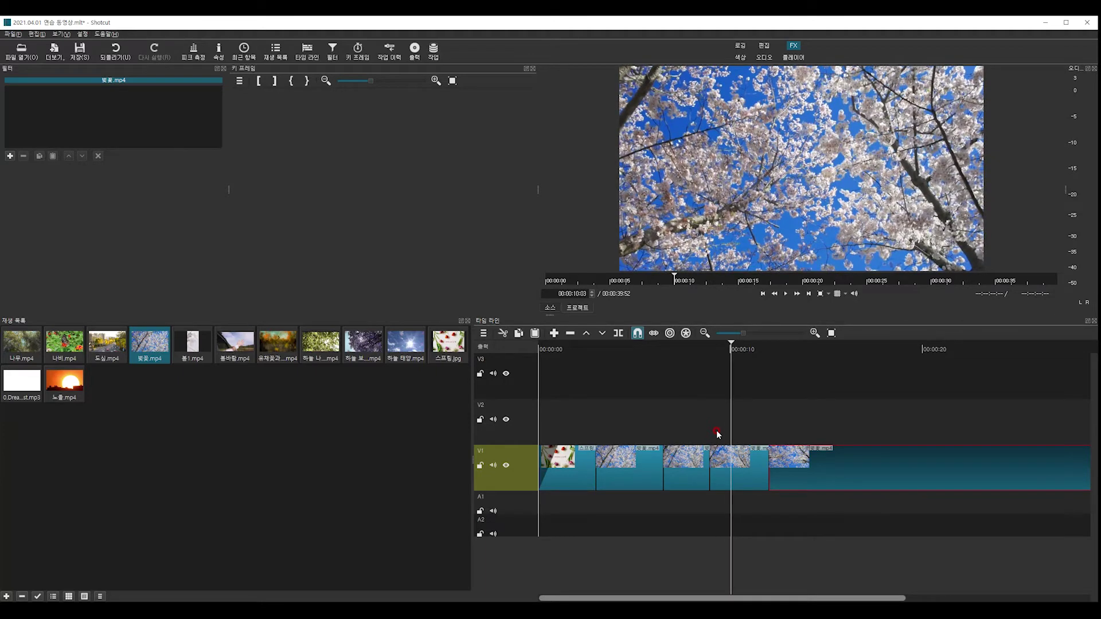
{"action": "key", "text": "s"}
Delete the four short 벚꽃.mp4 pieces on track V1 between 스프링.jpg and 00:00:12:02.
{"action": "left_click", "coordinate": [720, 464]}
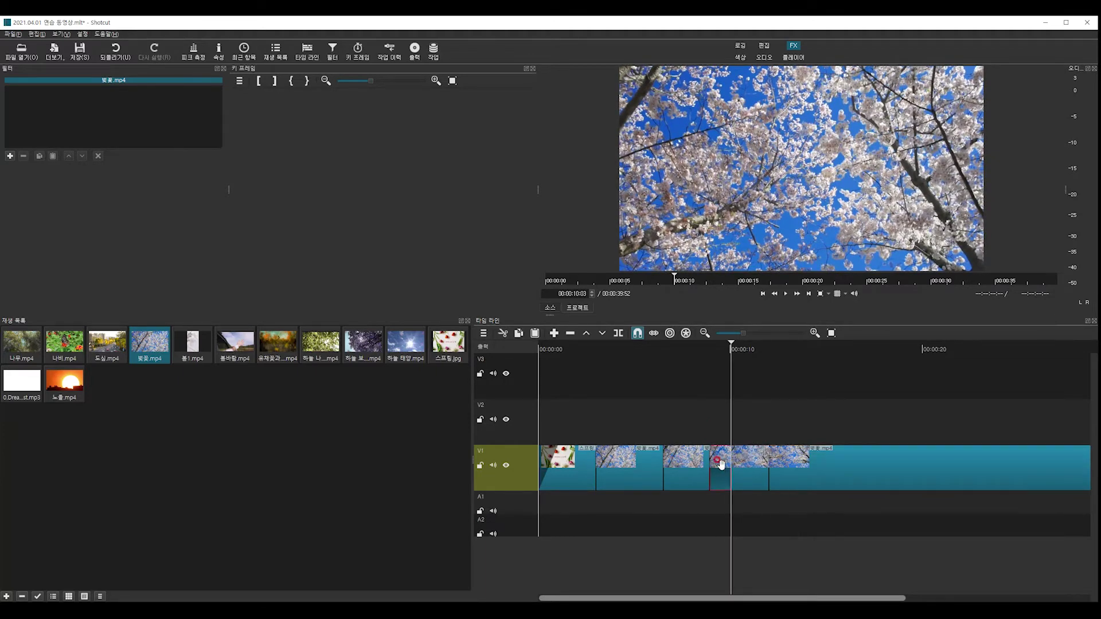
{"action": "key", "text": "Delete"}
{"action": "left_click", "coordinate": [697, 466]}
{"action": "key", "text": "Delete"}
{"action": "left_click", "coordinate": [616, 469]}
{"action": "key", "text": "Delete"}
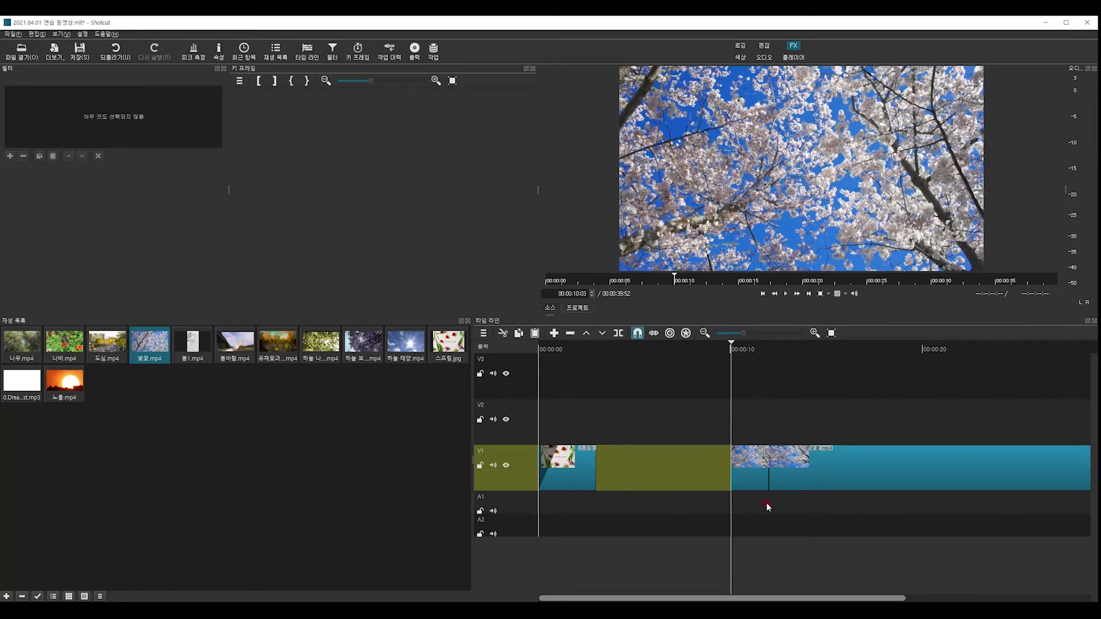
{"action": "left_click", "coordinate": [760, 466]}
{"action": "key", "text": "Delete"}
Move the remaining 벚꽃.mp4 piece directly behind 스프링.jpg and shorten it to end at 00:00:07:56.
{"action": "left_click", "coordinate": [717, 470]}
{"action": "left_click", "coordinate": [631, 456]}
{"action": "left_click", "coordinate": [657, 466]}
{"action": "left_click_drag", "start_coordinate": [879, 475], "coordinate": [645, 467]}
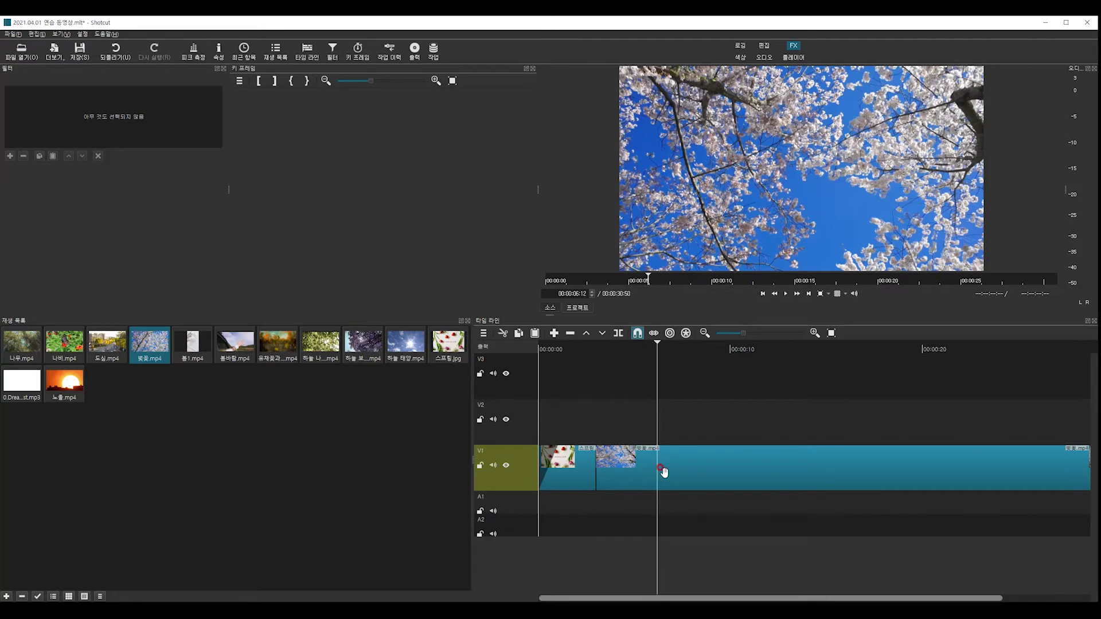
{"action": "left_click", "coordinate": [662, 345]}
{"action": "left_click_drag", "start_coordinate": [664, 347], "coordinate": [691, 347]}
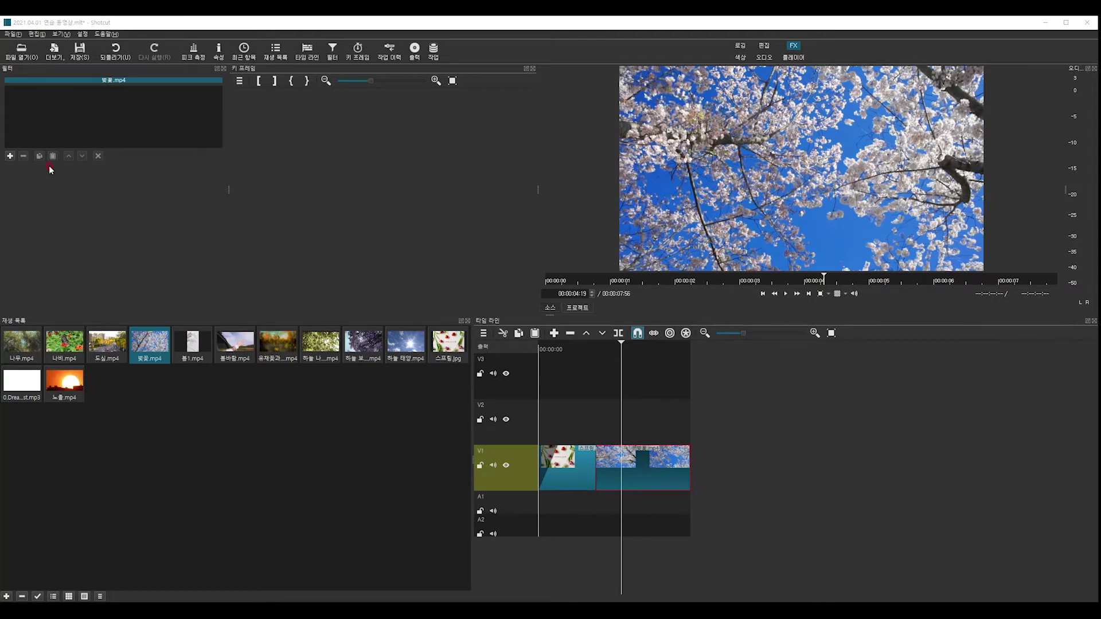
Create a new color clip using the 투명 (transparent) preset.
{"action": "left_click", "coordinate": [54, 51]}
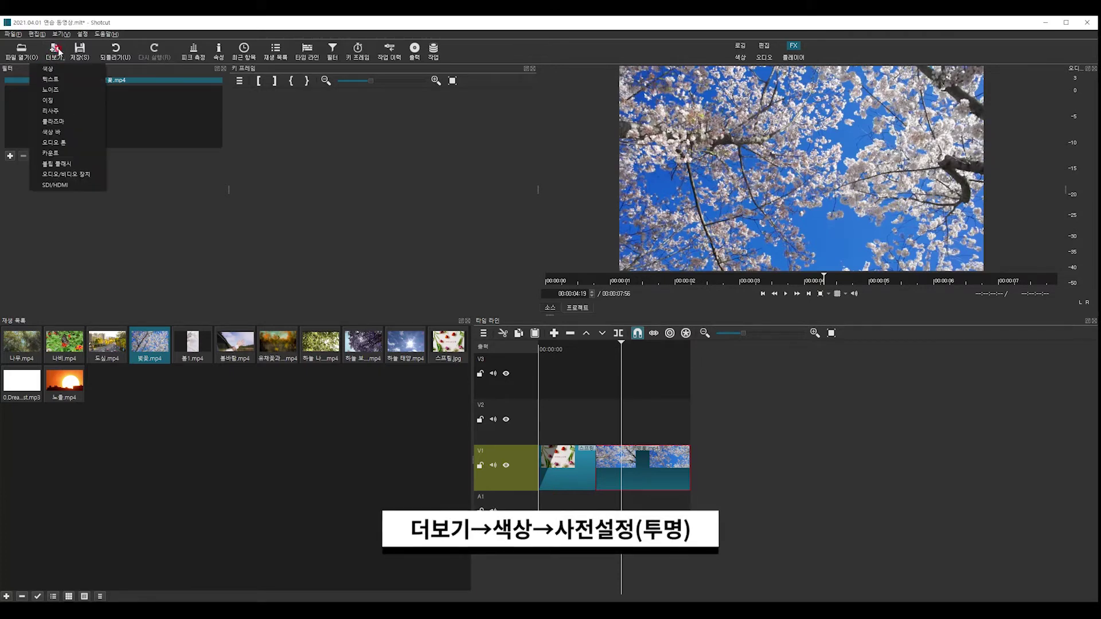
{"action": "left_click", "coordinate": [73, 70]}
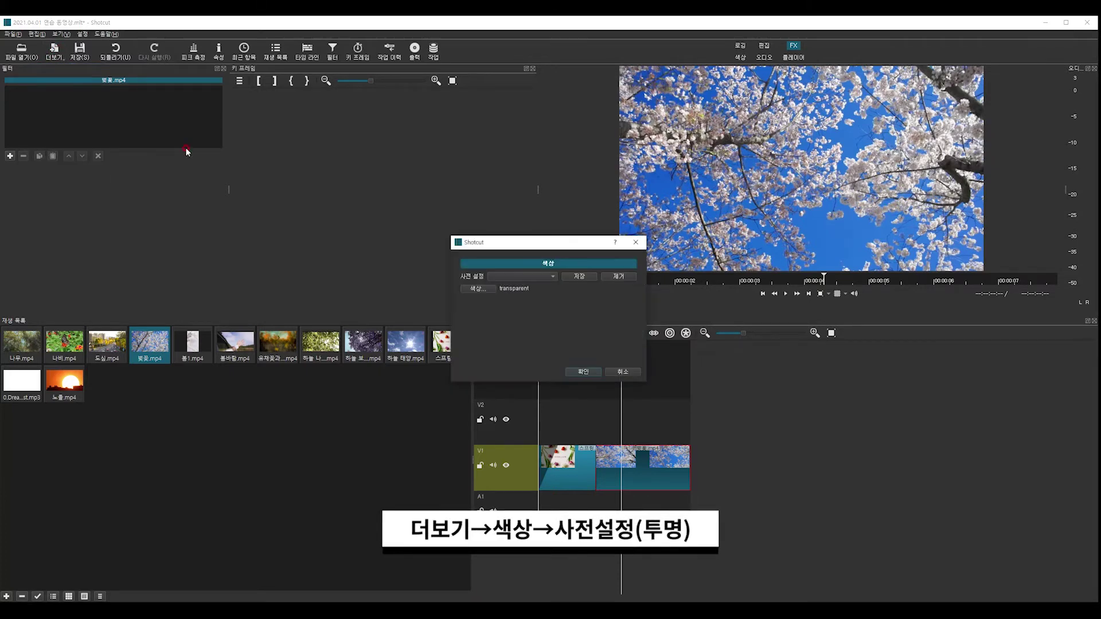
{"action": "left_click", "coordinate": [555, 277]}
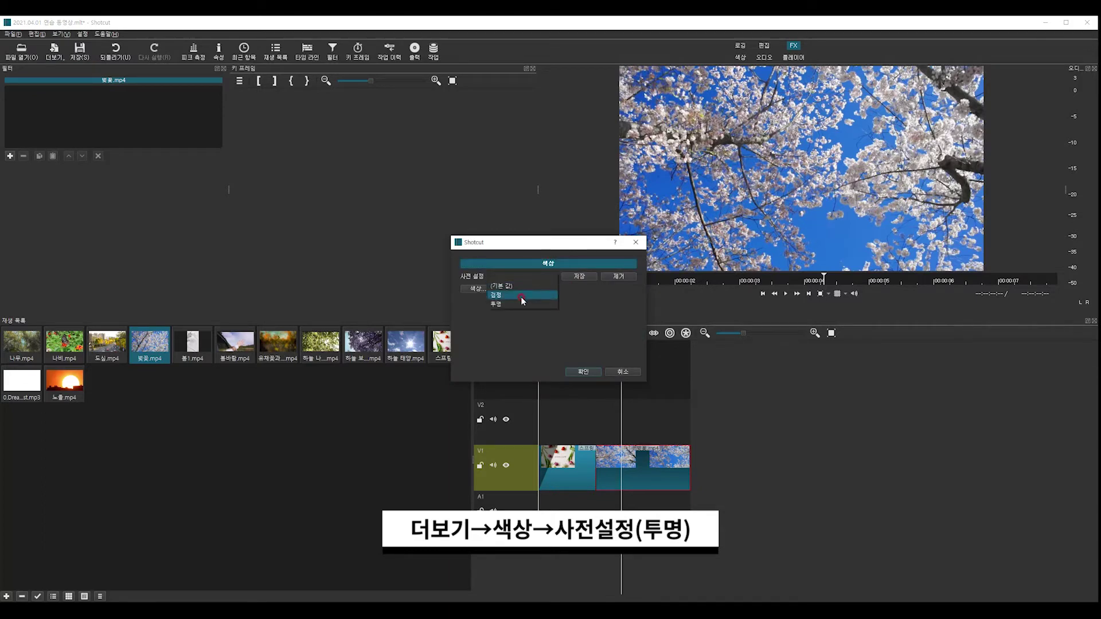
{"action": "left_click", "coordinate": [498, 306]}
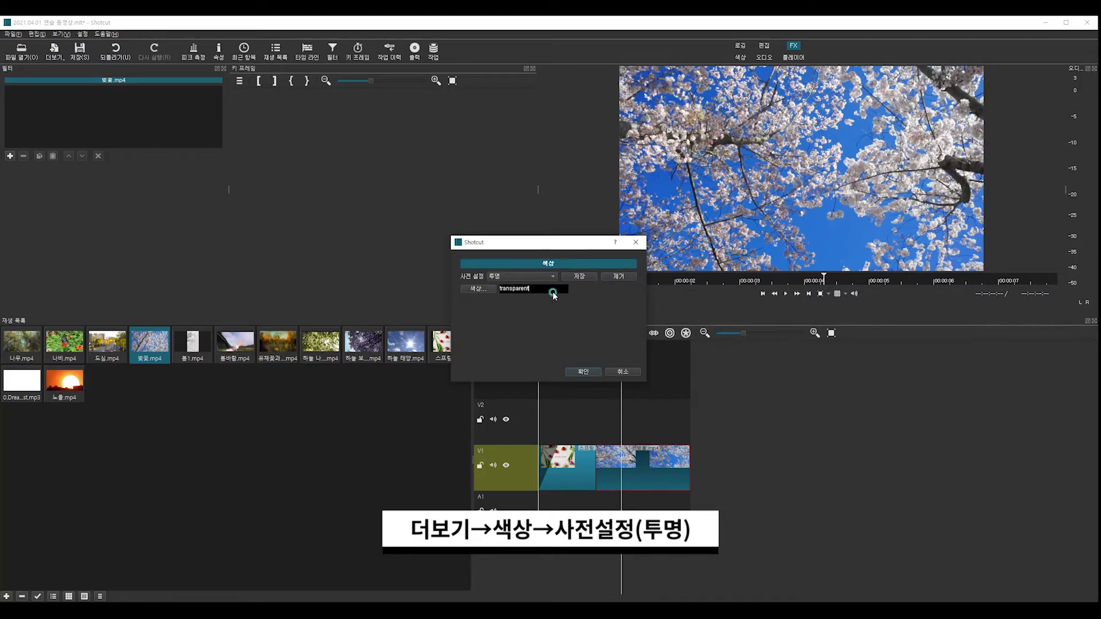
{"action": "left_click", "coordinate": [583, 371]}
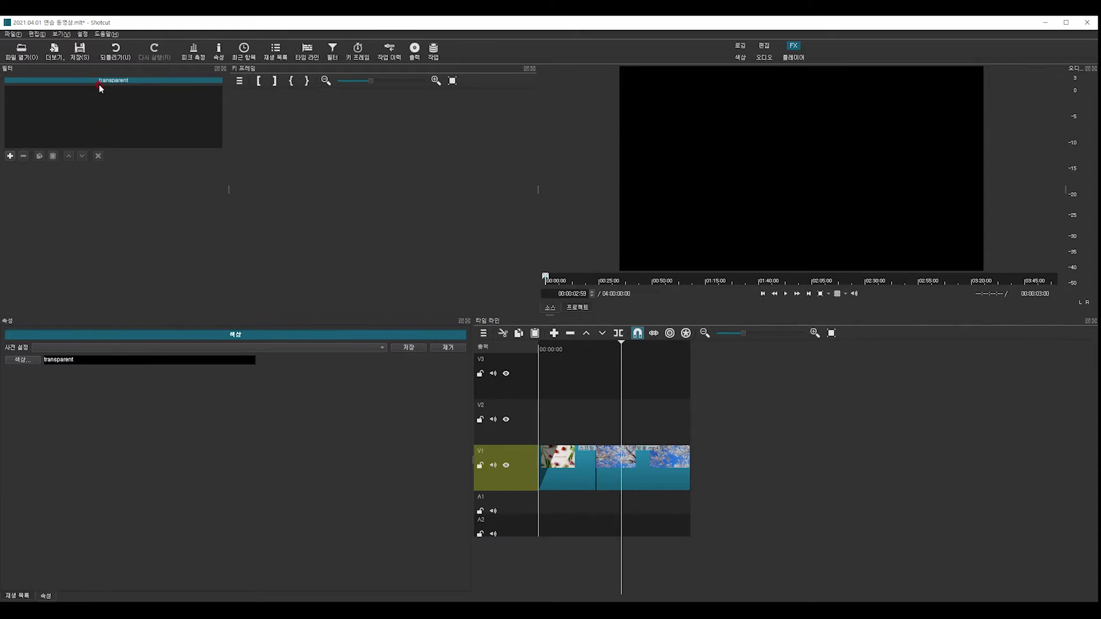
Show the playlist and add the 텍스트: 단순 video filter to the transparent clip.
{"action": "left_click", "coordinate": [17, 596]}
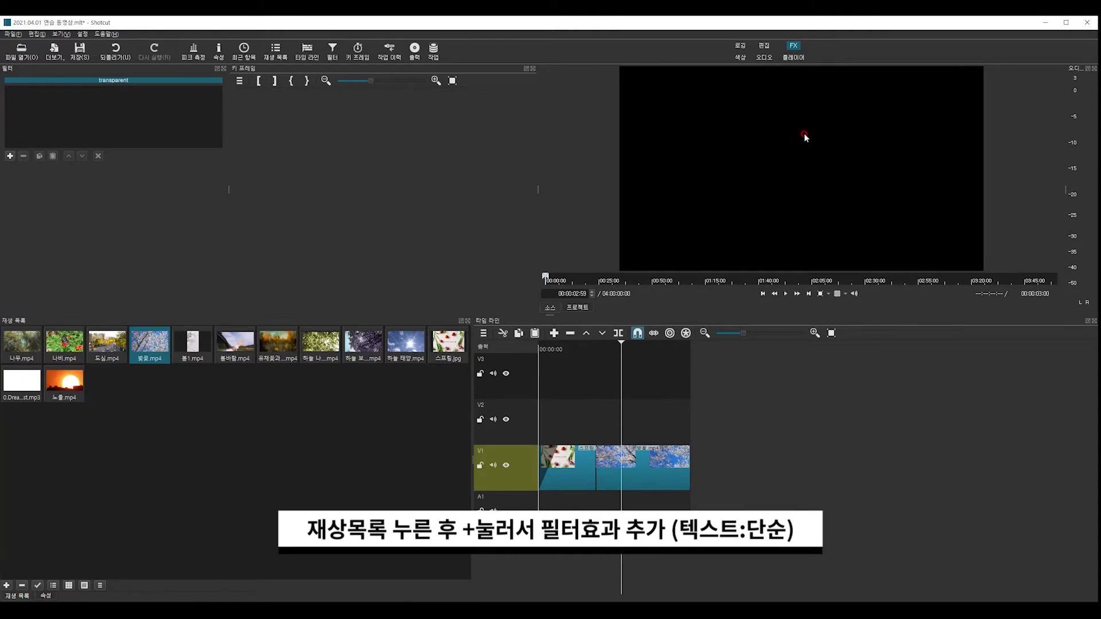
{"action": "left_click", "coordinate": [10, 155]}
{"action": "left_click", "coordinate": [10, 156]}
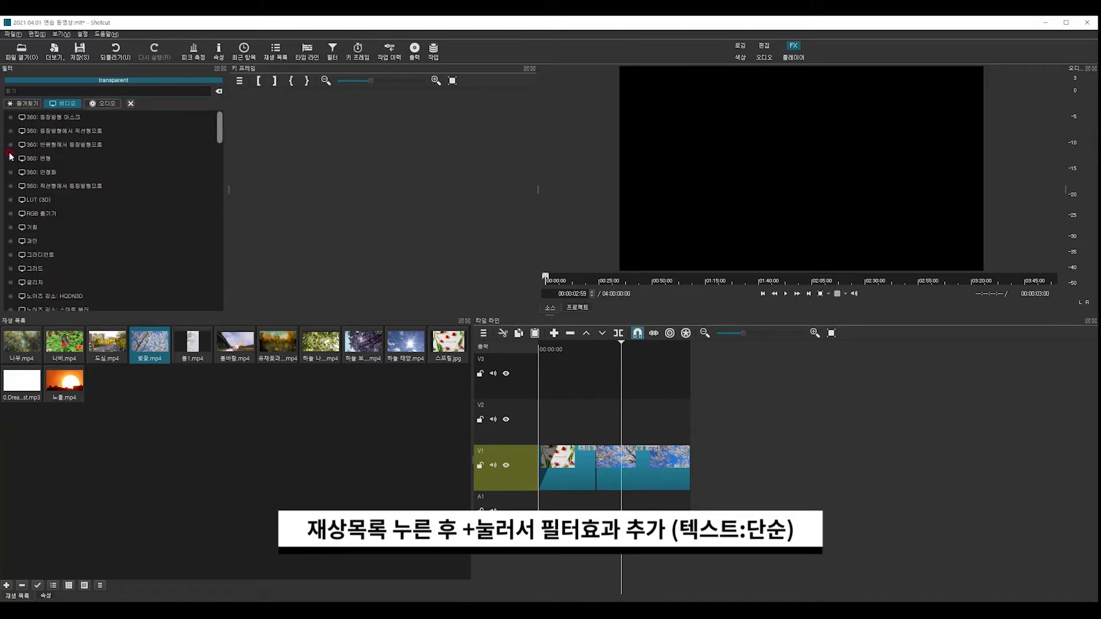
{"action": "left_click", "coordinate": [23, 104]}
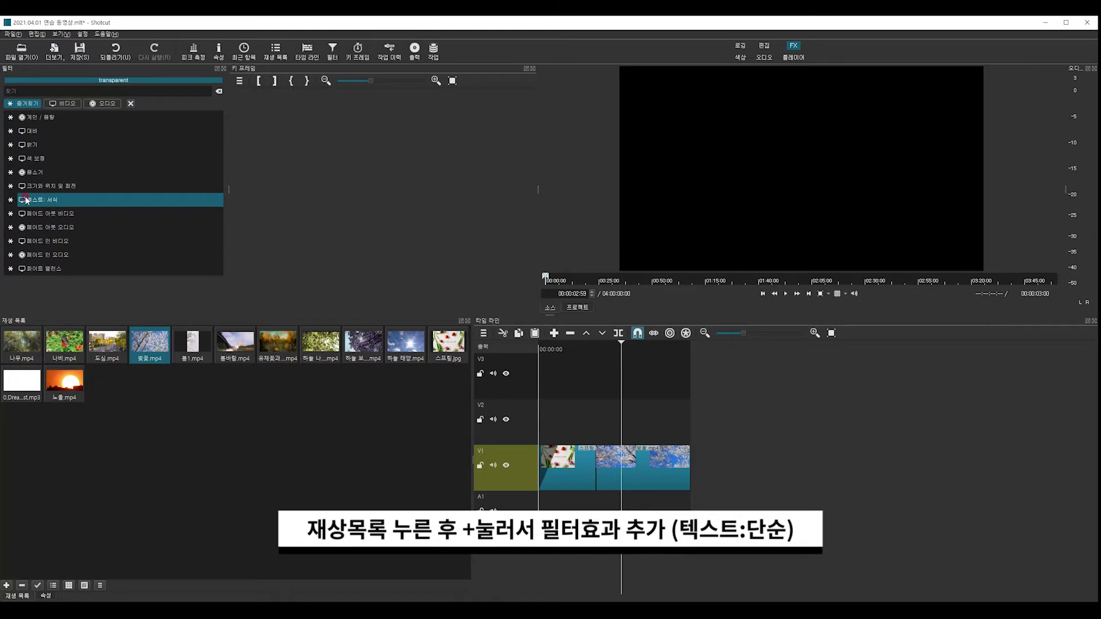
{"action": "left_click", "coordinate": [63, 103]}
{"action": "scroll", "coordinate": [59, 198], "scroll_direction": "down", "scroll_amount": 3}
{"action": "scroll", "coordinate": [60, 195], "scroll_direction": "down", "scroll_amount": 6}
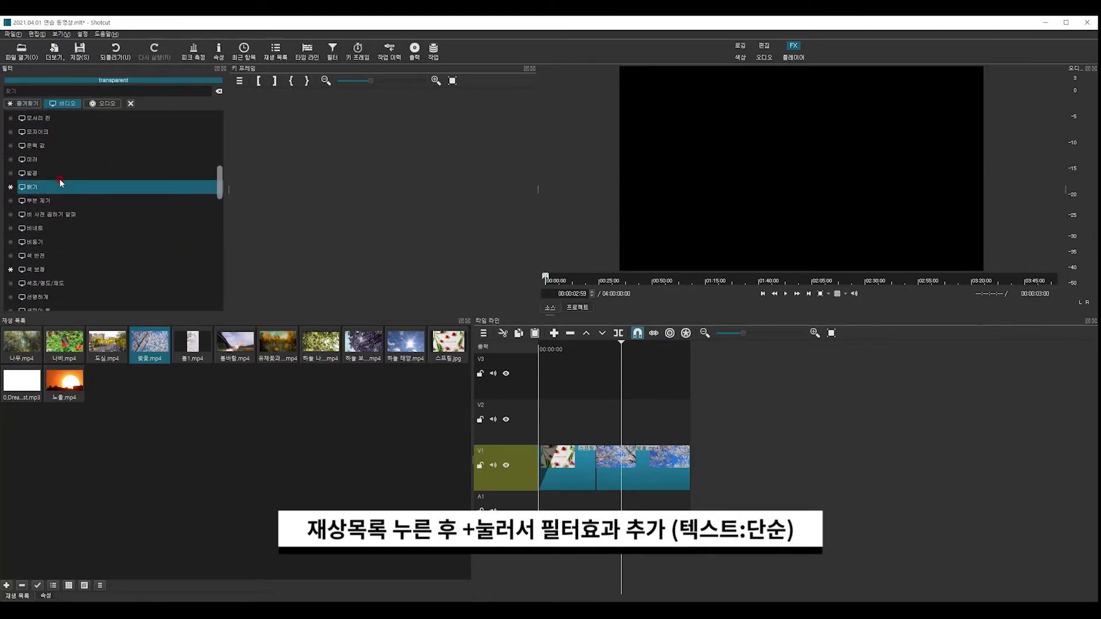
{"action": "scroll", "coordinate": [57, 206], "scroll_direction": "down", "scroll_amount": 8}
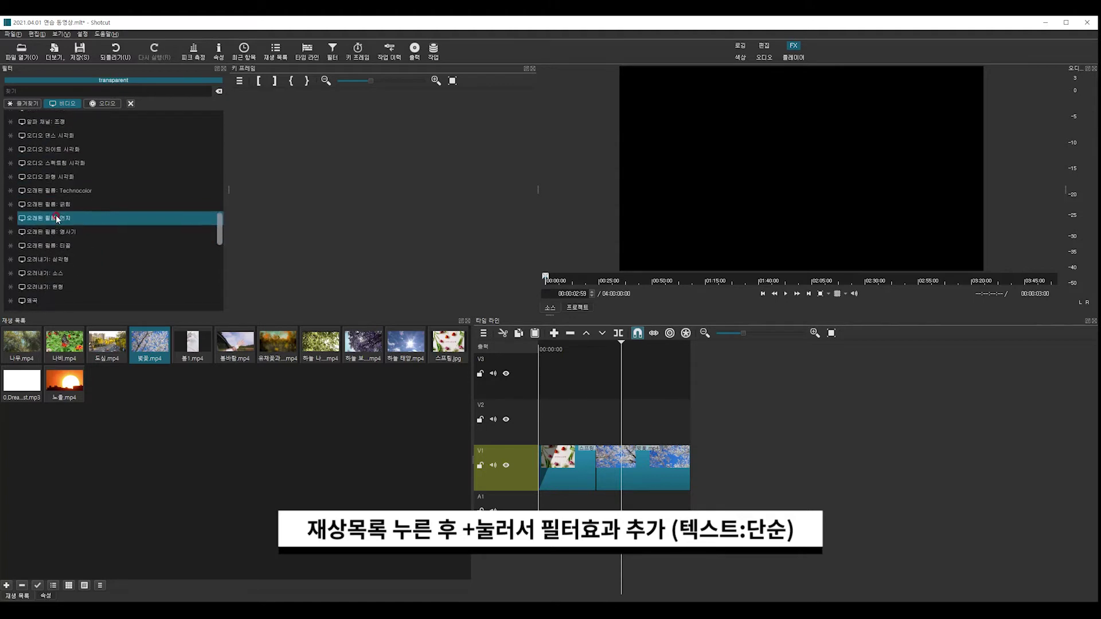
{"action": "scroll", "coordinate": [57, 224], "scroll_direction": "down", "scroll_amount": 4}
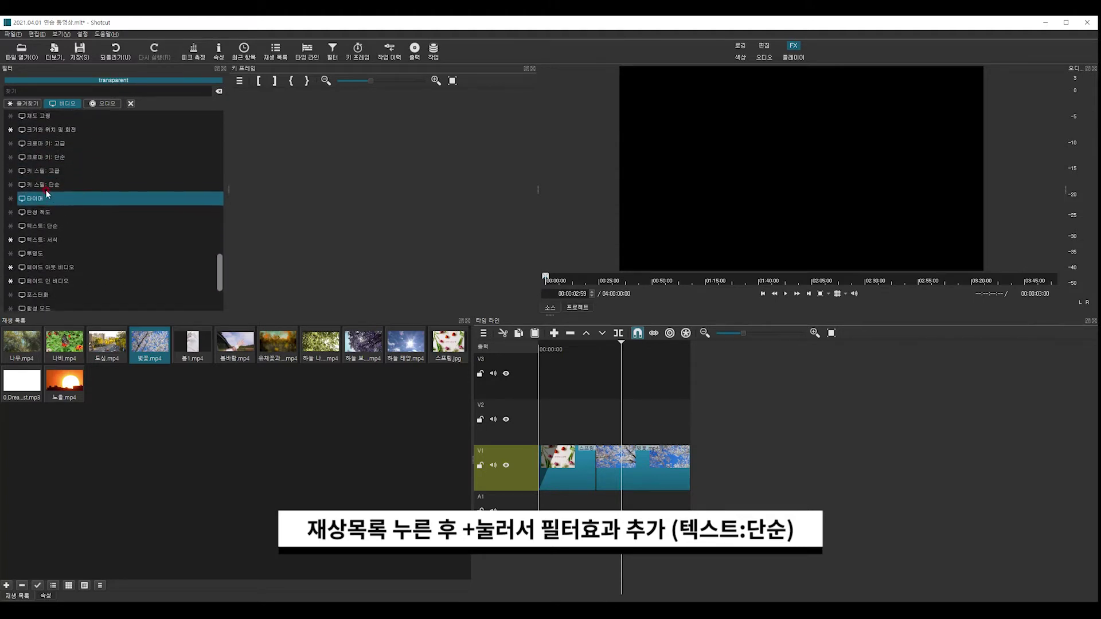
{"action": "scroll", "coordinate": [57, 240], "scroll_direction": "up", "scroll_amount": 2}
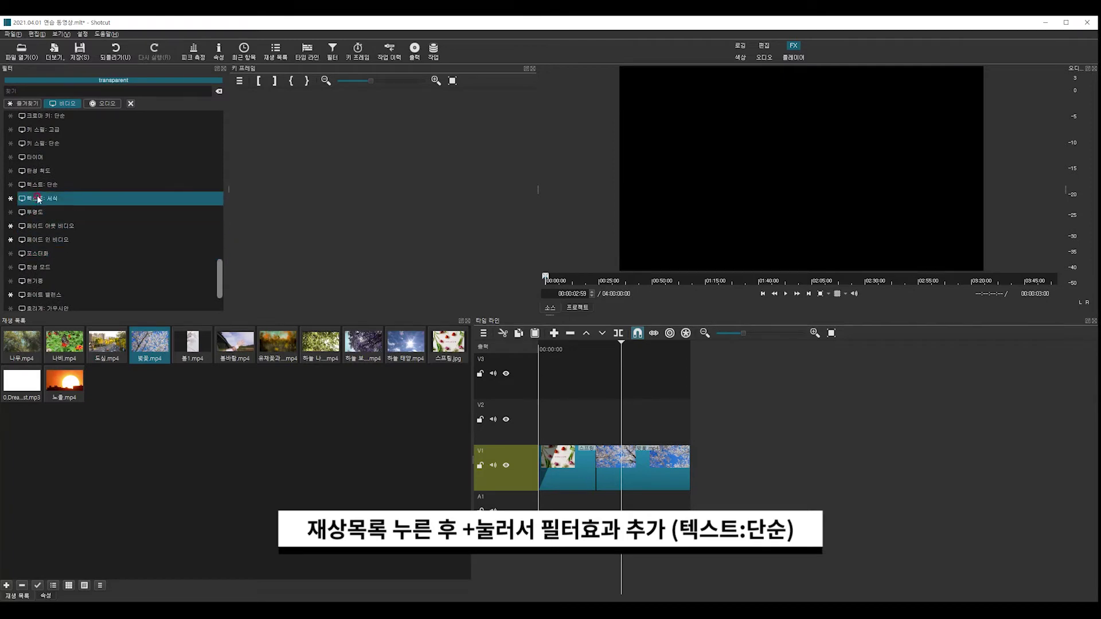
{"action": "left_click", "coordinate": [11, 185]}
{"action": "left_click", "coordinate": [57, 186]}
{"action": "left_click", "coordinate": [54, 186]}
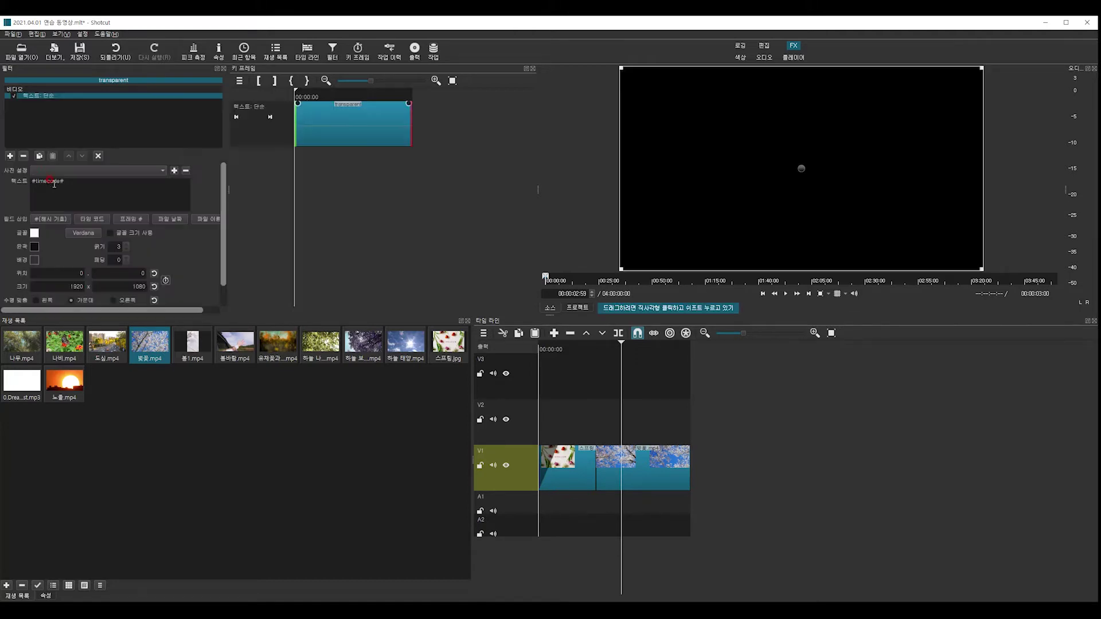
{"action": "left_click", "coordinate": [668, 207]}
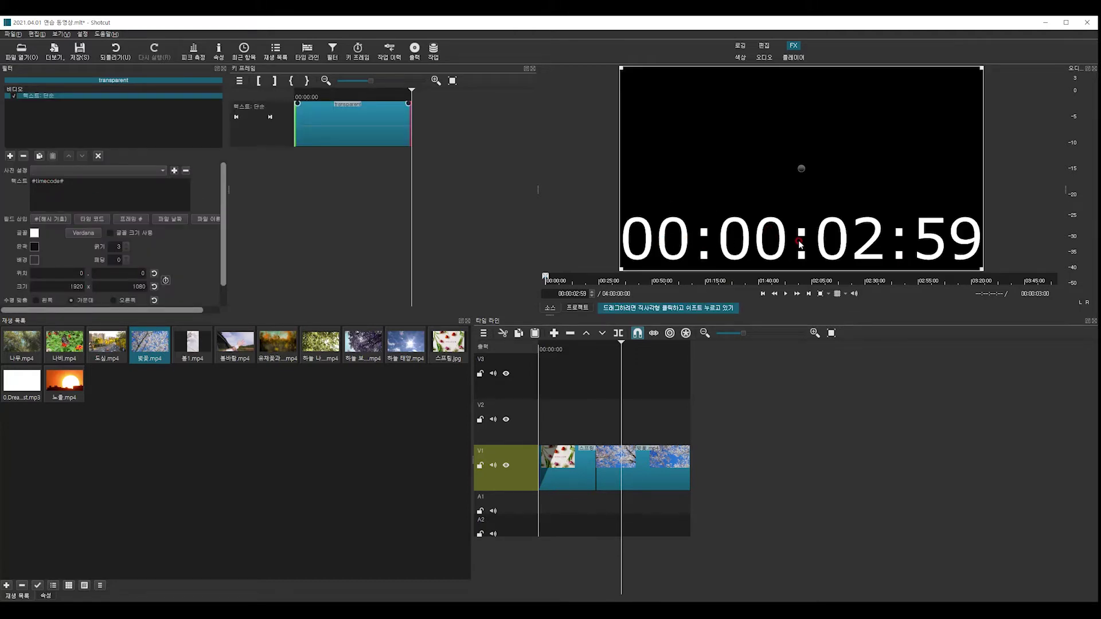
{"action": "left_click", "coordinate": [737, 238]}
{"action": "left_click", "coordinate": [44, 94]}
{"action": "left_click", "coordinate": [237, 203]}
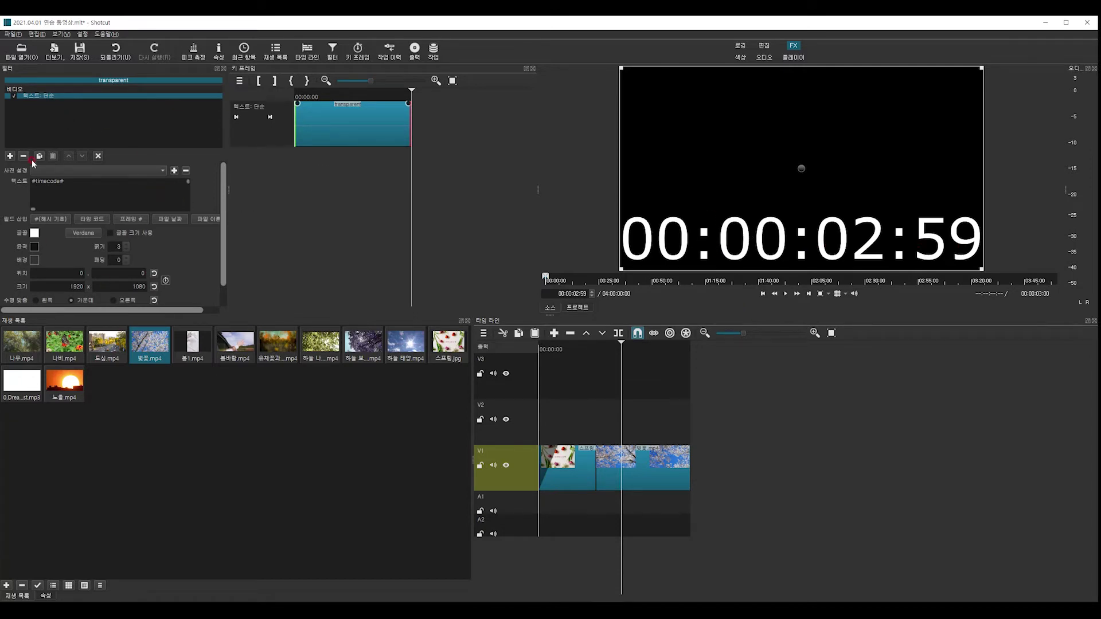
{"action": "left_click", "coordinate": [10, 89]}
{"action": "left_click", "coordinate": [771, 195]}
{"action": "mouse_move", "coordinate": [783, 180]}
{"action": "left_mouse_down"}
{"action": "mouse_move", "coordinate": [768, 152]}
{"action": "mouse_move", "coordinate": [848, 178]}
{"action": "left_mouse_up"}
{"action": "mouse_move", "coordinate": [730, 146]}
{"action": "left_mouse_down"}
{"action": "mouse_move", "coordinate": [814, 142]}
{"action": "mouse_move", "coordinate": [693, 186]}
{"action": "left_mouse_up"}
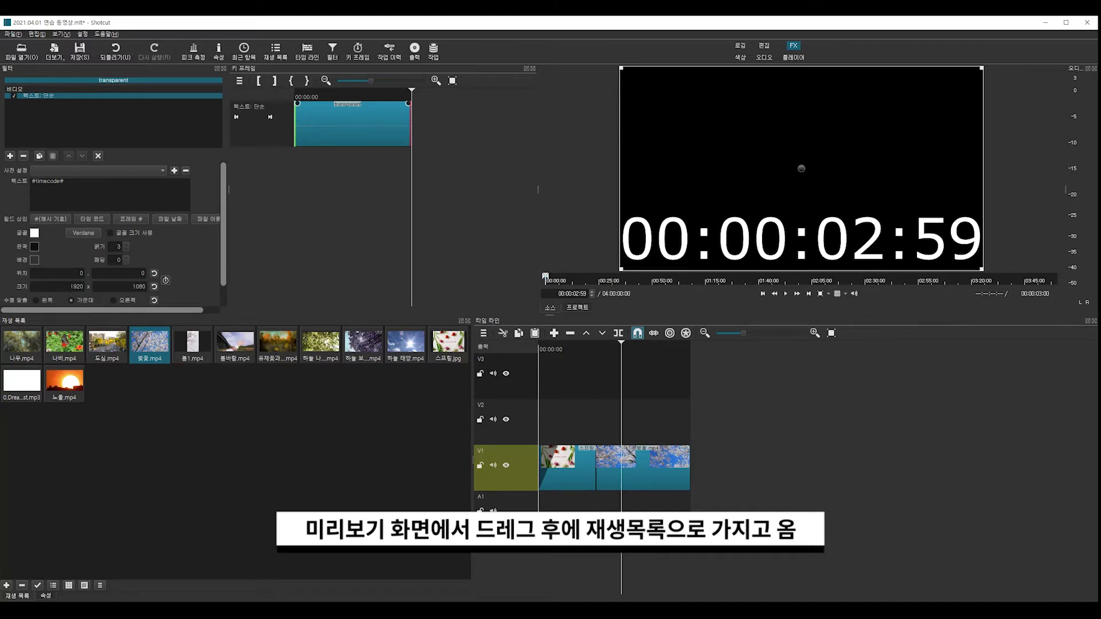
Add the transparent clip with its text filter from the preview to the playlist.
{"action": "left_click", "coordinate": [49, 594]}
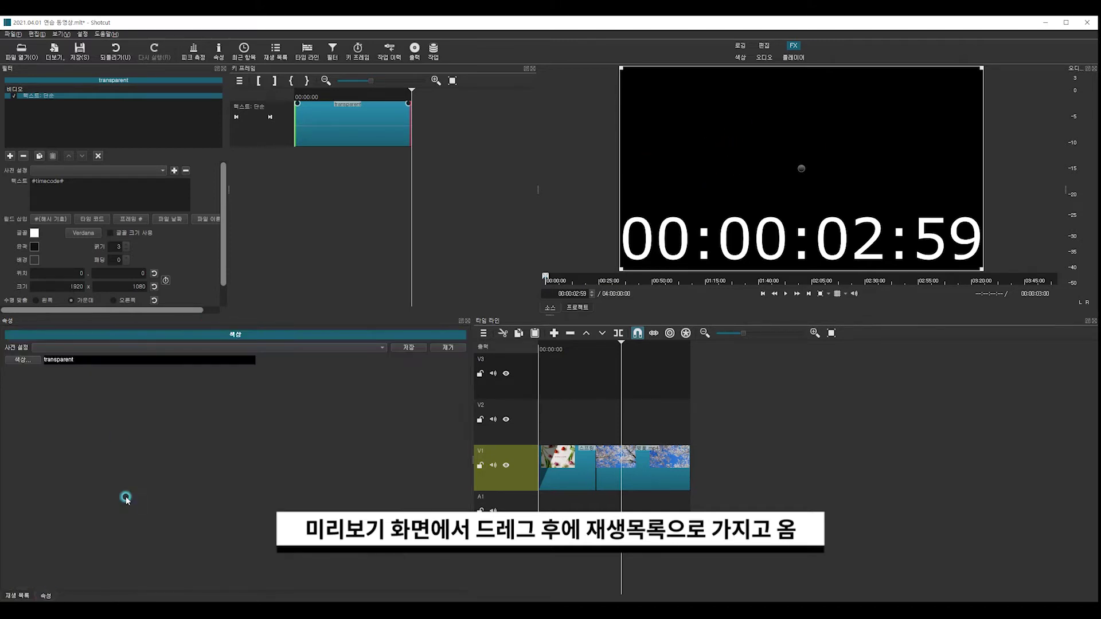
{"action": "left_click", "coordinate": [26, 597]}
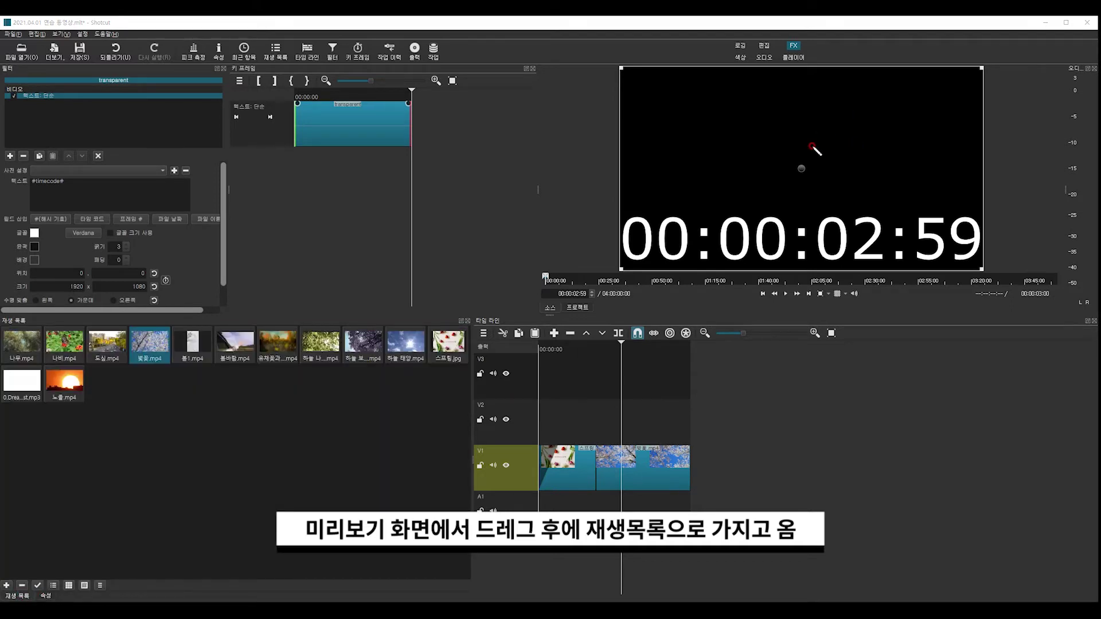
{"action": "mouse_move", "coordinate": [775, 208]}
{"action": "left_mouse_down"}
{"action": "mouse_move", "coordinate": [716, 144]}
{"action": "mouse_move", "coordinate": [805, 225]}
{"action": "mouse_move", "coordinate": [862, 142]}
{"action": "mouse_move", "coordinate": [761, 132]}
{"action": "mouse_move", "coordinate": [731, 144]}
{"action": "mouse_move", "coordinate": [758, 208]}
{"action": "mouse_move", "coordinate": [747, 184]}
{"action": "mouse_move", "coordinate": [688, 177]}
{"action": "mouse_move", "coordinate": [493, 215]}
{"action": "mouse_move", "coordinate": [295, 377]}
{"action": "mouse_move", "coordinate": [273, 438]}
{"action": "mouse_move", "coordinate": [253, 412]}
{"action": "mouse_move", "coordinate": [280, 449]}
{"action": "mouse_move", "coordinate": [313, 418]}
{"action": "mouse_move", "coordinate": [257, 411]}
{"action": "mouse_move", "coordinate": [324, 419]}
{"action": "mouse_move", "coordinate": [278, 447]}
{"action": "left_mouse_up"}
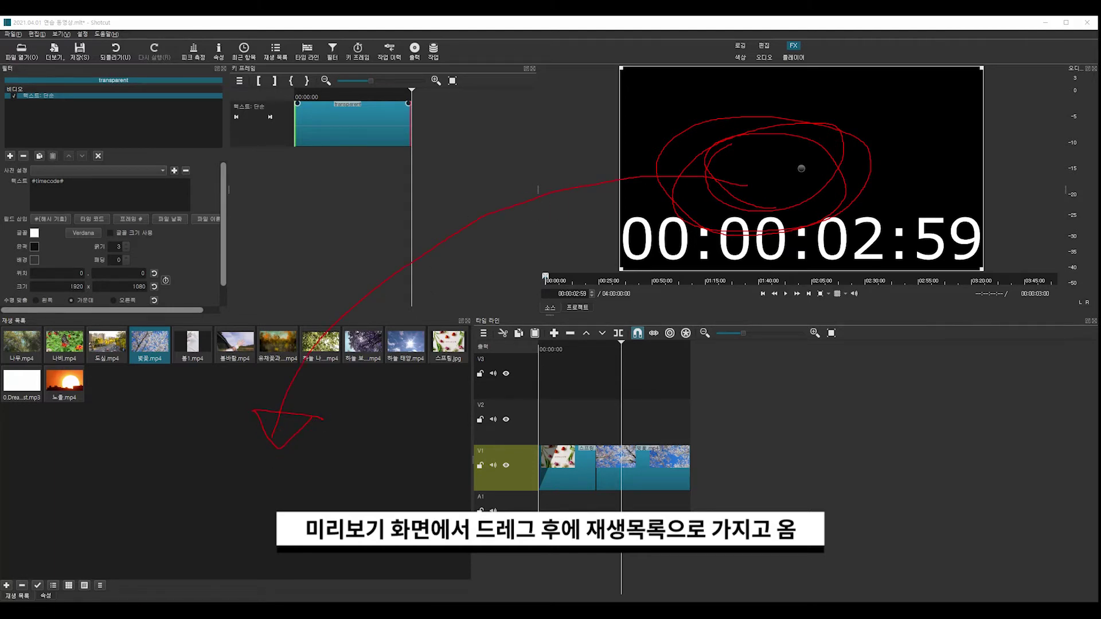
{"action": "key", "text": "e"}
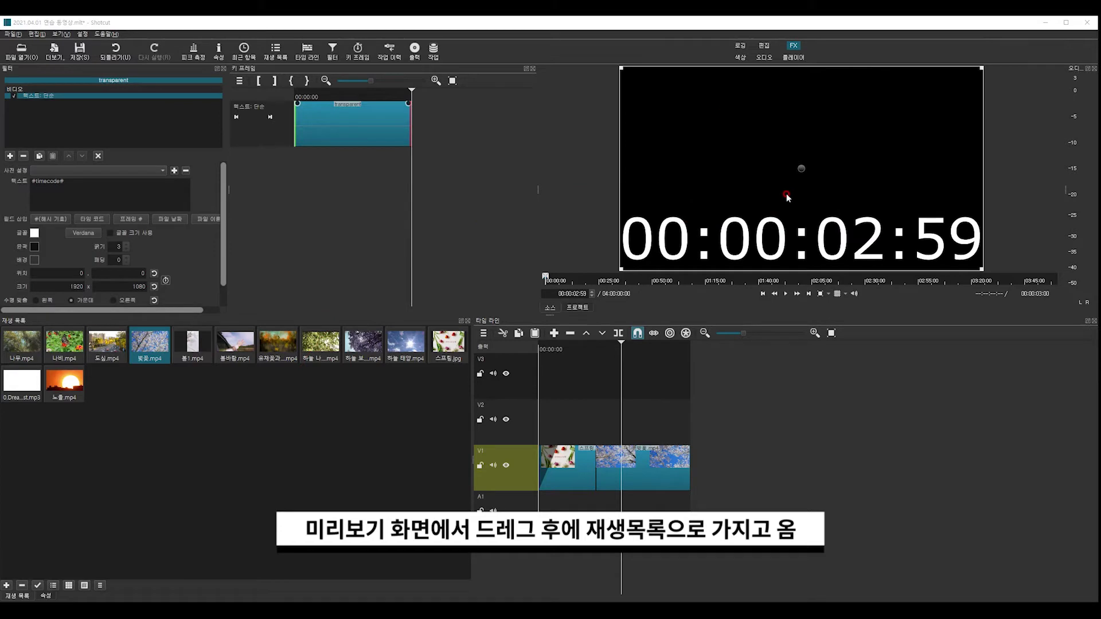
{"action": "left_click_drag", "start_coordinate": [786, 194], "coordinate": [196, 424]}
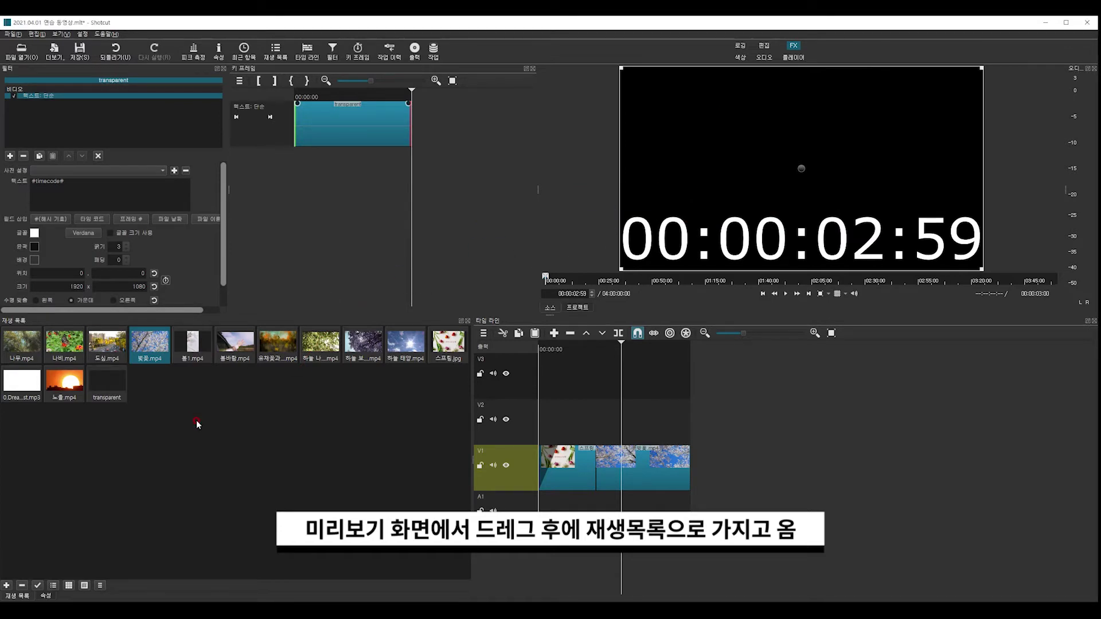
{"action": "left_click", "coordinate": [109, 383]}
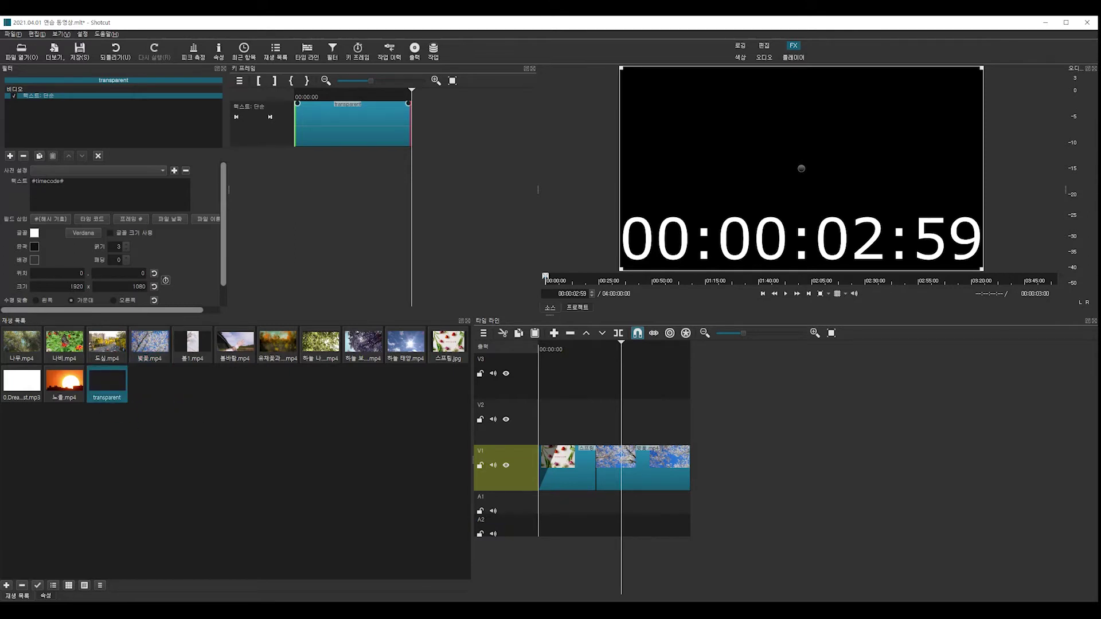
Place the transparent clip from the playlist on track V3, aligned with the start of 벚꽃.mp4.
{"action": "mouse_move", "coordinate": [147, 387]}
{"action": "left_mouse_down"}
{"action": "mouse_move", "coordinate": [90, 408]}
{"action": "mouse_move", "coordinate": [77, 368]}
{"action": "mouse_move", "coordinate": [128, 358]}
{"action": "mouse_move", "coordinate": [136, 405]}
{"action": "mouse_move", "coordinate": [117, 419]}
{"action": "mouse_move", "coordinate": [126, 403]}
{"action": "mouse_move", "coordinate": [116, 397]}
{"action": "mouse_move", "coordinate": [559, 374]}
{"action": "mouse_move", "coordinate": [538, 361]}
{"action": "mouse_move", "coordinate": [573, 375]}
{"action": "mouse_move", "coordinate": [536, 387]}
{"action": "mouse_move", "coordinate": [541, 363]}
{"action": "mouse_move", "coordinate": [537, 376]}
{"action": "mouse_move", "coordinate": [551, 367]}
{"action": "mouse_move", "coordinate": [543, 382]}
{"action": "mouse_move", "coordinate": [567, 378]}
{"action": "left_mouse_up"}
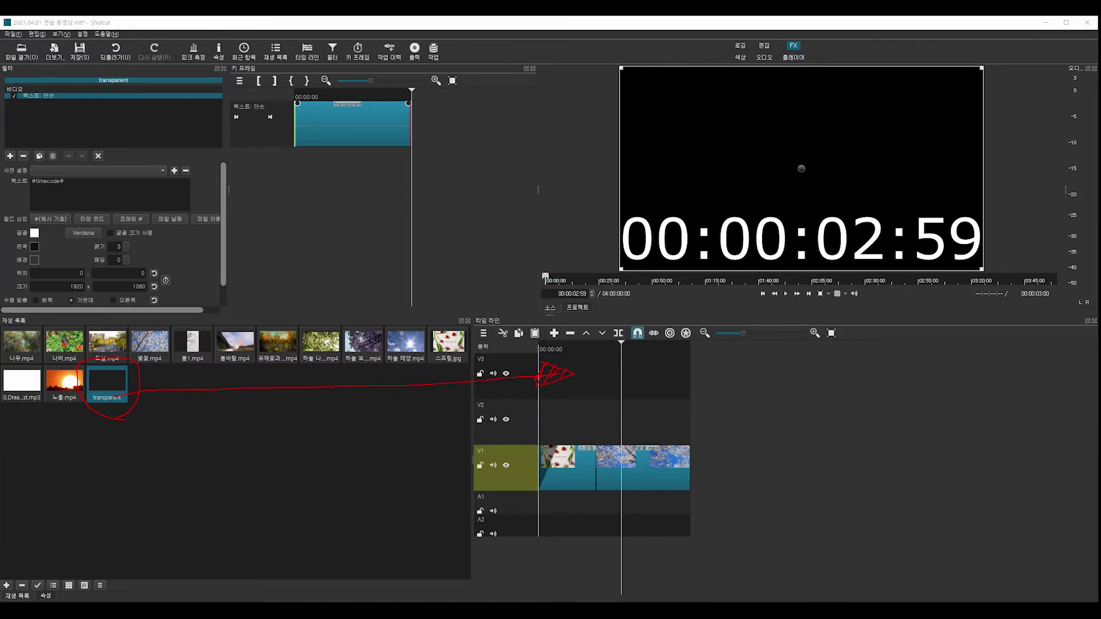
{"action": "mouse_move", "coordinate": [118, 385]}
{"action": "left_mouse_down"}
{"action": "mouse_move", "coordinate": [491, 381]}
{"action": "mouse_move", "coordinate": [555, 369]}
{"action": "mouse_move", "coordinate": [609, 388]}
{"action": "mouse_move", "coordinate": [535, 383]}
{"action": "mouse_move", "coordinate": [609, 378]}
{"action": "left_mouse_up"}
{"action": "left_click", "coordinate": [619, 376]}
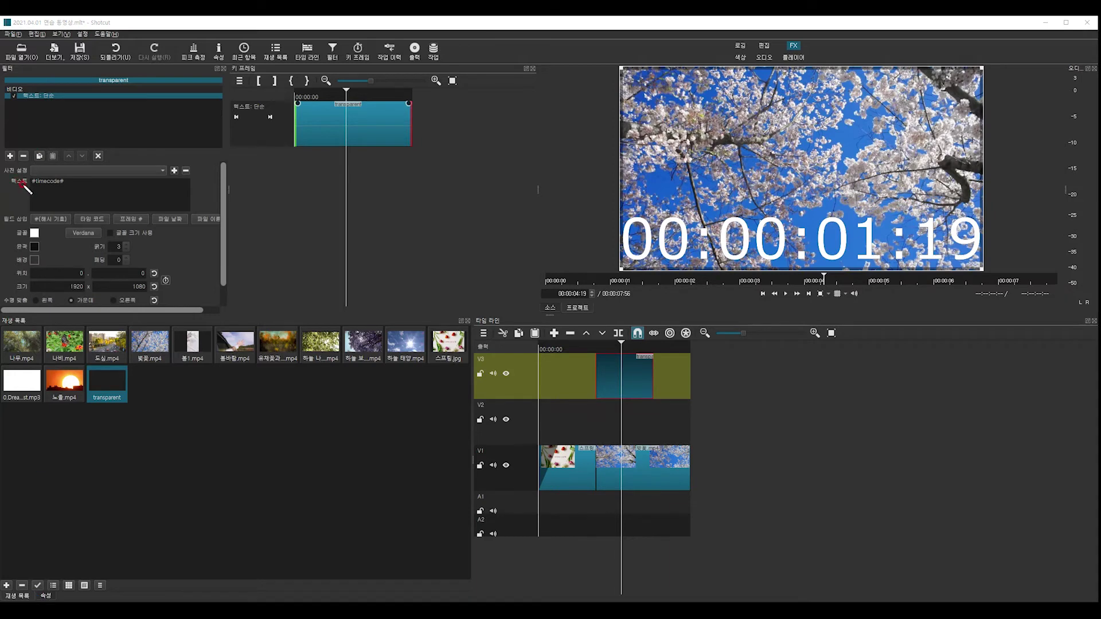
Replace the #timecode# text in the clip's text filter with 봄이온.
{"action": "mouse_move", "coordinate": [33, 177]}
{"action": "left_mouse_down"}
{"action": "mouse_move", "coordinate": [60, 169]}
{"action": "mouse_move", "coordinate": [24, 187]}
{"action": "mouse_move", "coordinate": [68, 188]}
{"action": "mouse_move", "coordinate": [25, 193]}
{"action": "mouse_move", "coordinate": [29, 171]}
{"action": "mouse_move", "coordinate": [73, 169]}
{"action": "mouse_move", "coordinate": [61, 196]}
{"action": "left_mouse_up"}
{"action": "triple_click", "coordinate": [52, 189]}
{"action": "type", "text": "봄이온"}
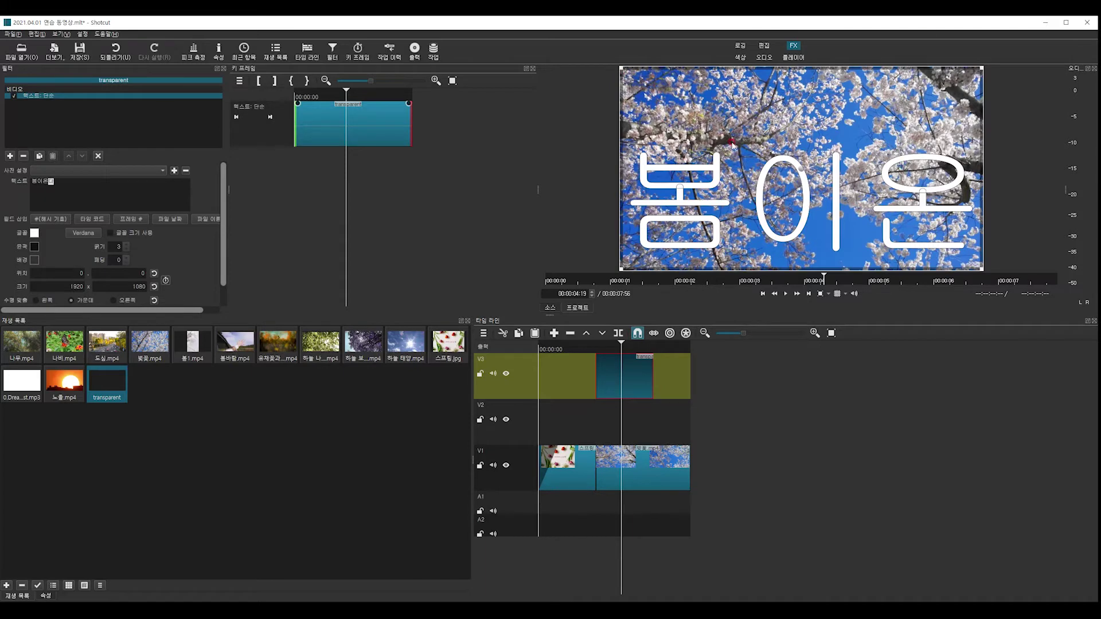
{"action": "mouse_move", "coordinate": [611, 89]}
{"action": "left_mouse_down"}
{"action": "mouse_move", "coordinate": [611, 69]}
{"action": "mouse_move", "coordinate": [636, 72]}
{"action": "left_mouse_up"}
{"action": "mouse_move", "coordinate": [987, 57]}
{"action": "left_mouse_down"}
{"action": "mouse_move", "coordinate": [953, 81]}
{"action": "mouse_move", "coordinate": [989, 62]}
{"action": "left_mouse_up"}
{"action": "mouse_move", "coordinate": [996, 256]}
{"action": "left_mouse_down"}
{"action": "mouse_move", "coordinate": [982, 277]}
{"action": "mouse_move", "coordinate": [954, 278]}
{"action": "left_mouse_up"}
{"action": "left_click_drag", "start_coordinate": [640, 282], "coordinate": [608, 310]}
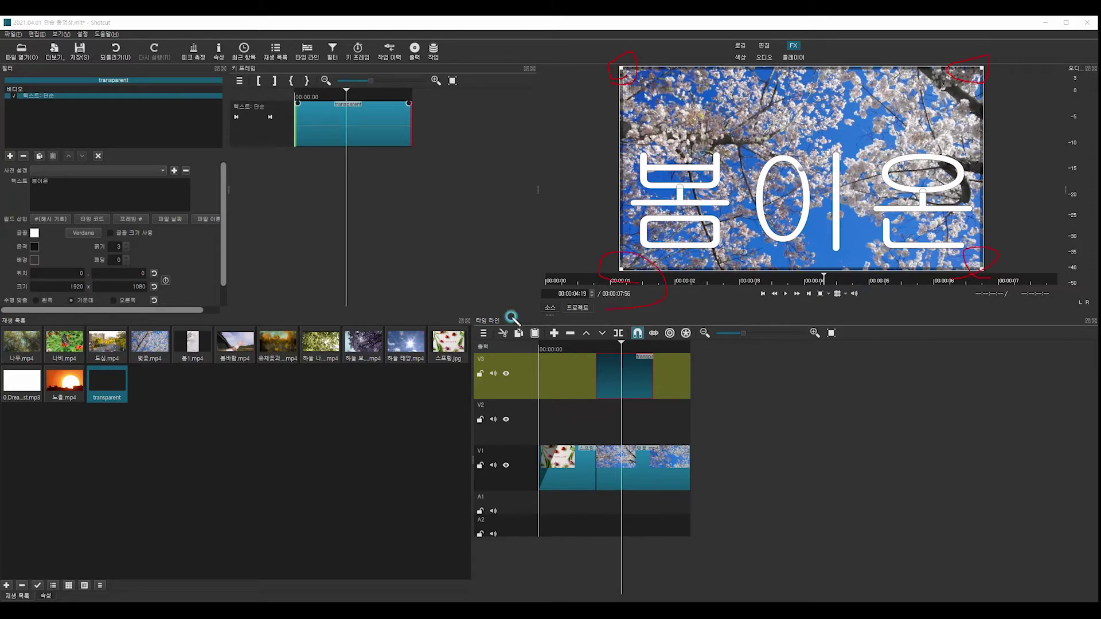
{"action": "key", "text": "e"}
Shrink the text frame in the preview to about 1272 × 338 and move it to about 333, 737.
{"action": "left_click_drag", "start_coordinate": [622, 72], "coordinate": [758, 229]}
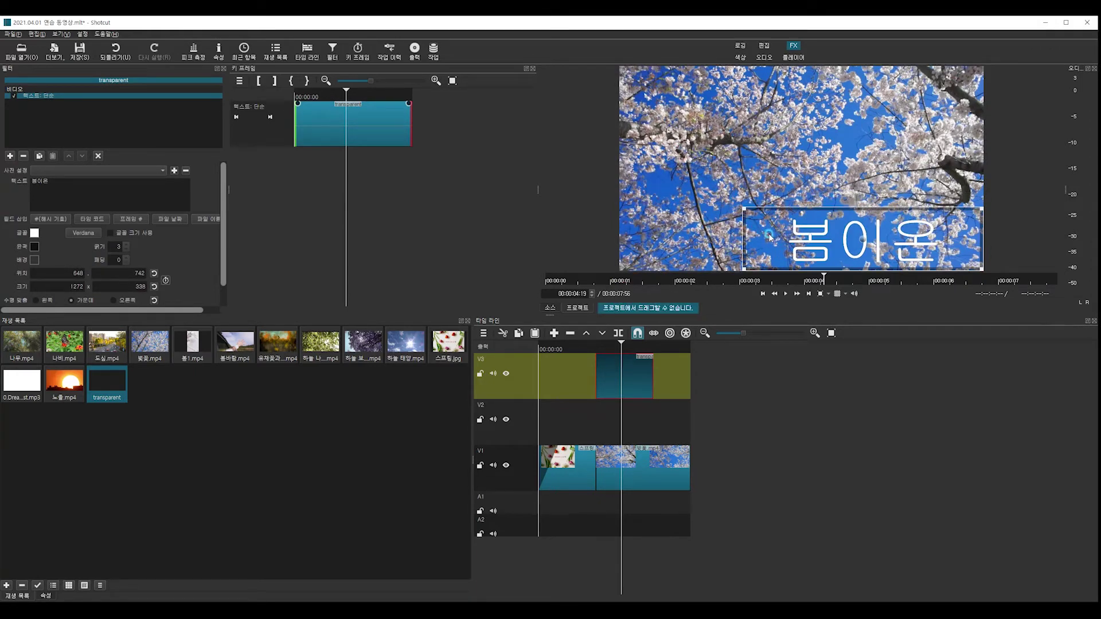
{"action": "left_click", "coordinate": [866, 228]}
{"action": "left_click", "coordinate": [701, 362]}
{"action": "mouse_move", "coordinate": [862, 243]}
{"action": "left_mouse_down"}
{"action": "mouse_move", "coordinate": [851, 235]}
{"action": "mouse_move", "coordinate": [868, 246]}
{"action": "mouse_move", "coordinate": [863, 230]}
{"action": "left_mouse_up"}
{"action": "key", "text": "e"}
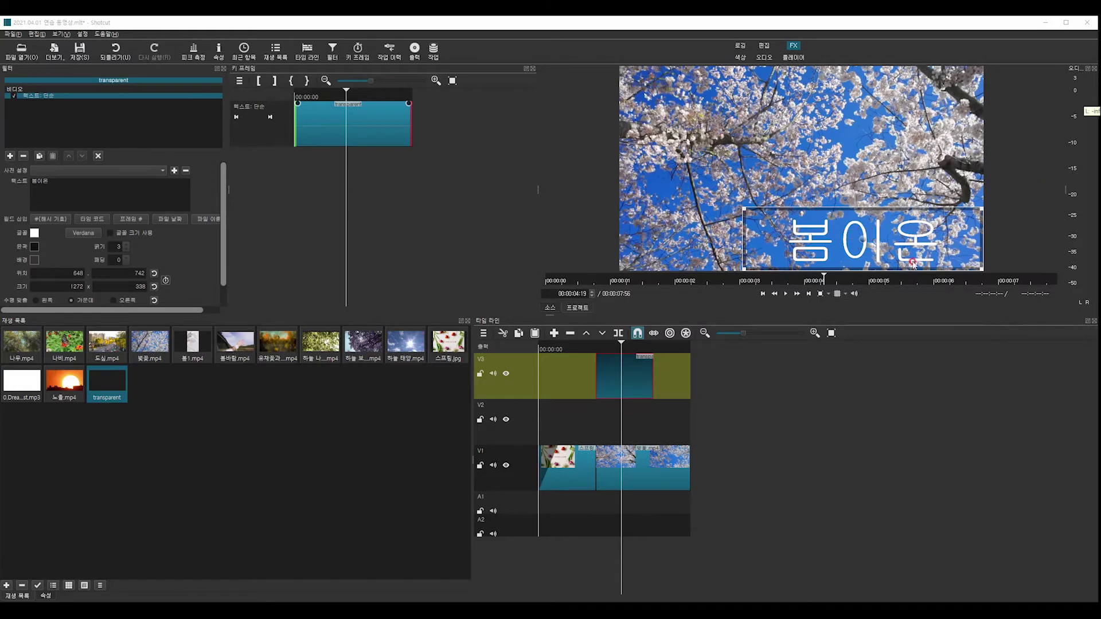
{"action": "left_click_drag", "start_coordinate": [856, 235], "coordinate": [778, 230]}
Complete the text to 봄이온다 and shrink its frame to about 746 × 155 in the lower part of the picture.
{"action": "left_click", "coordinate": [64, 181]}
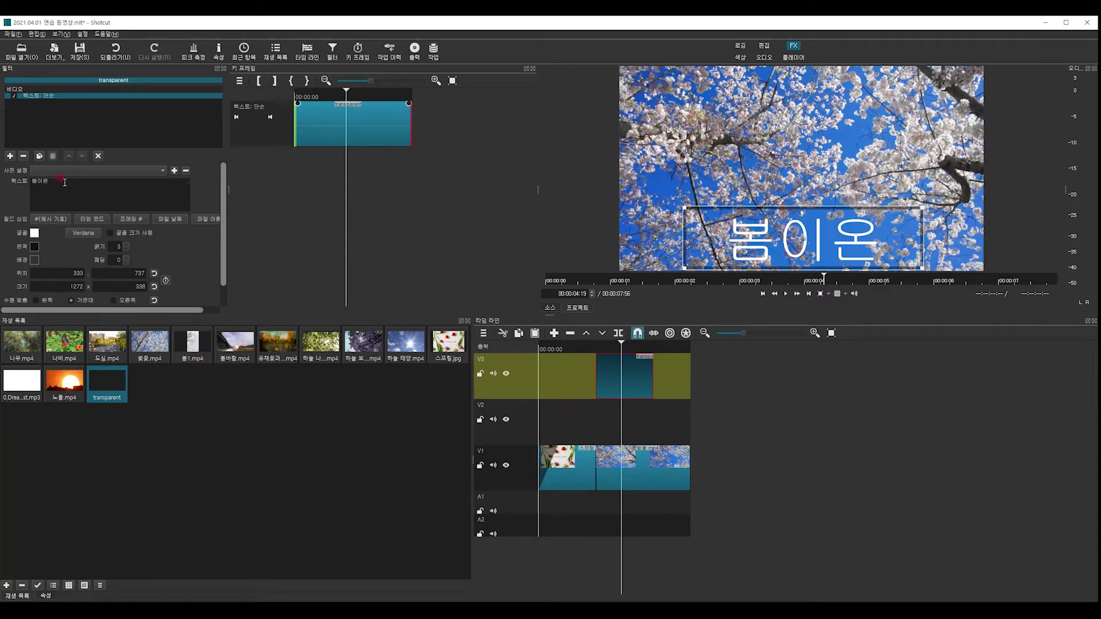
{"action": "type", "text": "다"}
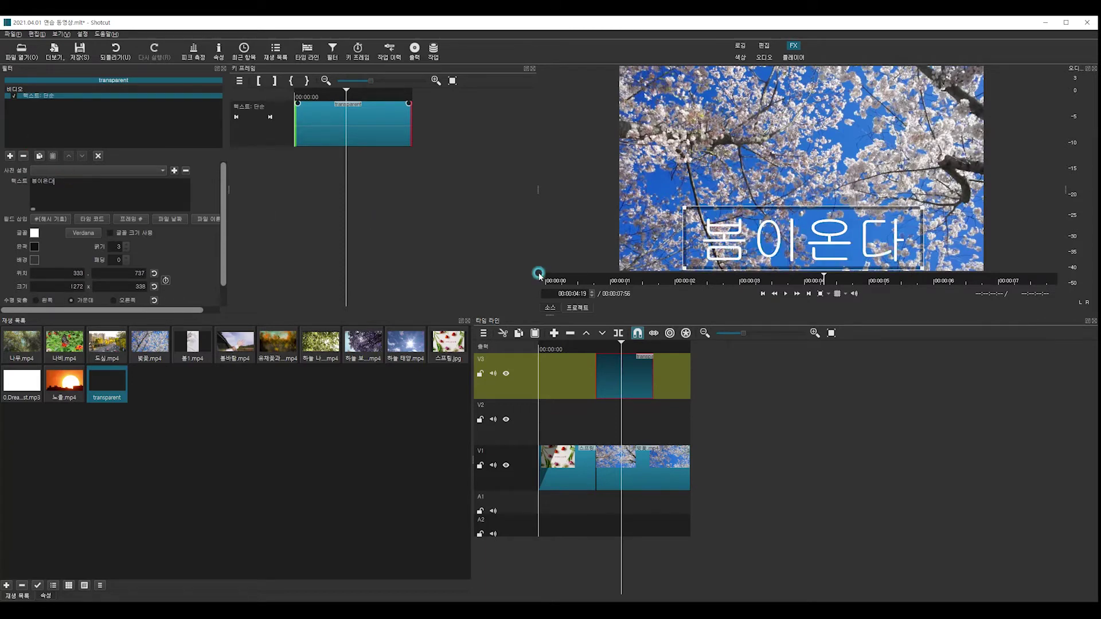
{"action": "left_click_drag", "start_coordinate": [692, 214], "coordinate": [812, 252]}
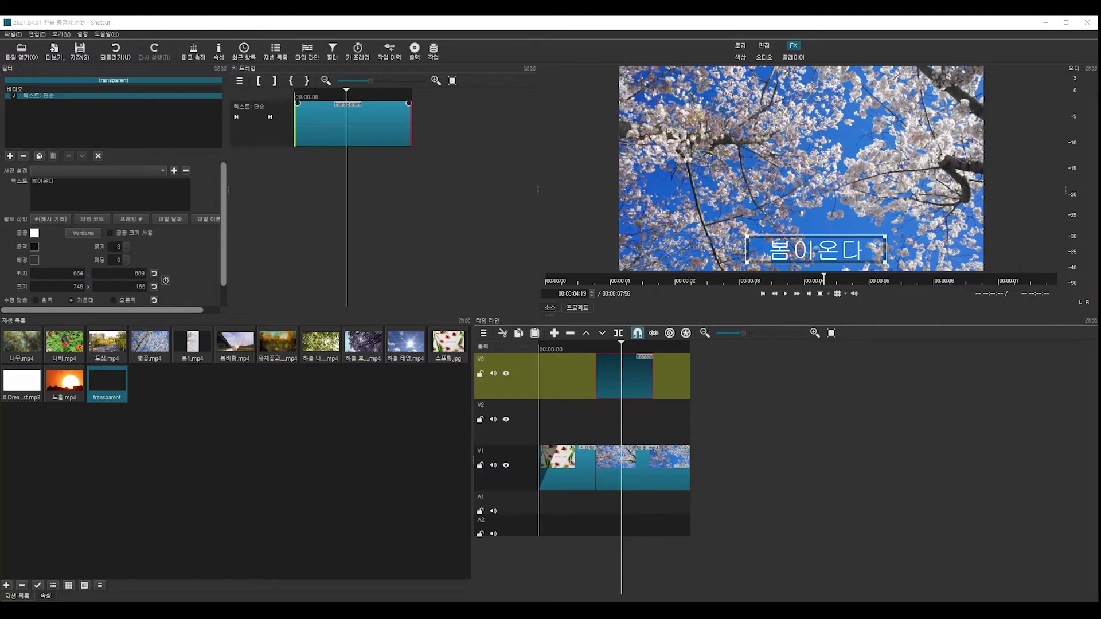
{"action": "left_click", "coordinate": [34, 232]}
{"action": "left_click", "coordinate": [96, 244]}
{"action": "mouse_move", "coordinate": [96, 244]}
{"action": "left_mouse_down"}
{"action": "mouse_move", "coordinate": [66, 231]}
{"action": "mouse_move", "coordinate": [90, 222]}
{"action": "mouse_move", "coordinate": [98, 238]}
{"action": "mouse_move", "coordinate": [58, 235]}
{"action": "mouse_move", "coordinate": [89, 217]}
{"action": "mouse_move", "coordinate": [87, 245]}
{"action": "left_mouse_up"}
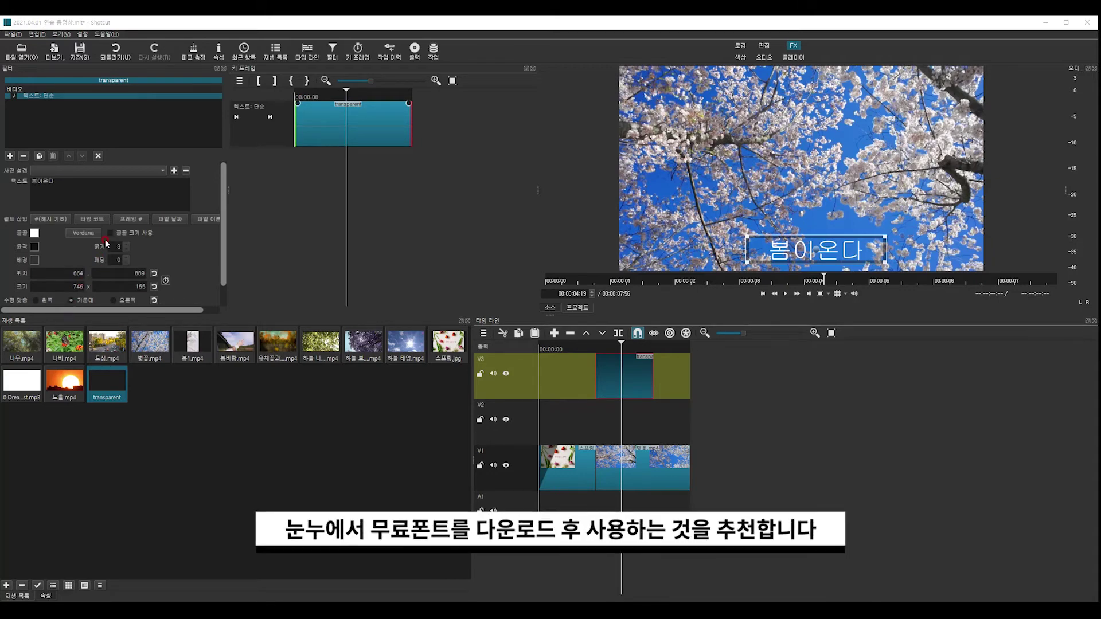
Set the font of the 봄이온다 text to tvN 즐거운이야기 Light.
{"action": "left_click", "coordinate": [80, 230]}
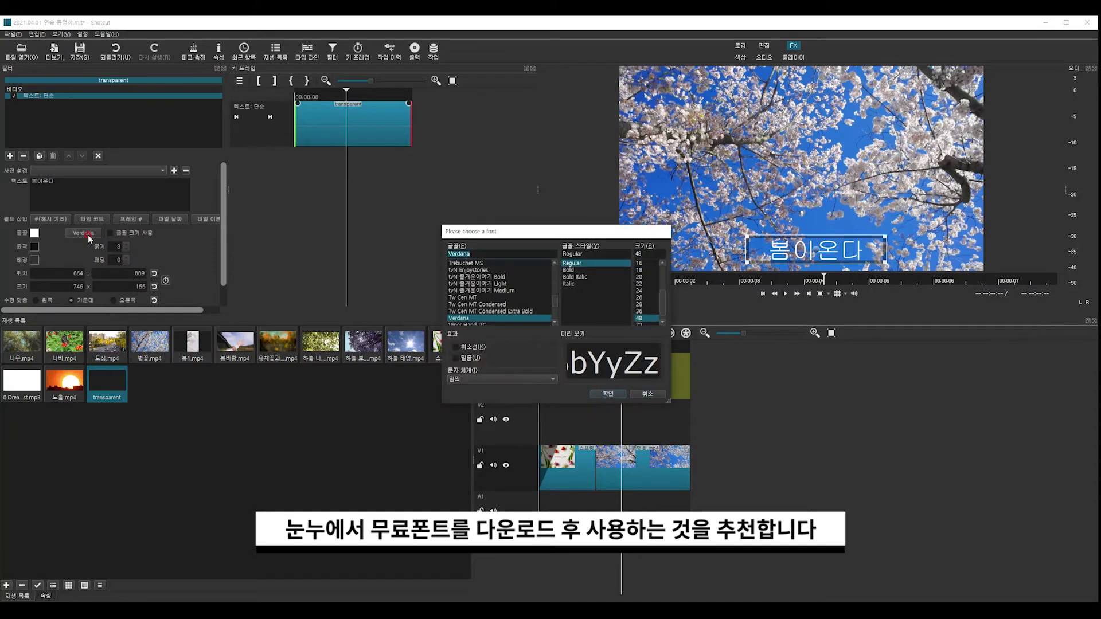
{"action": "left_click_drag", "start_coordinate": [529, 237], "coordinate": [350, 134]}
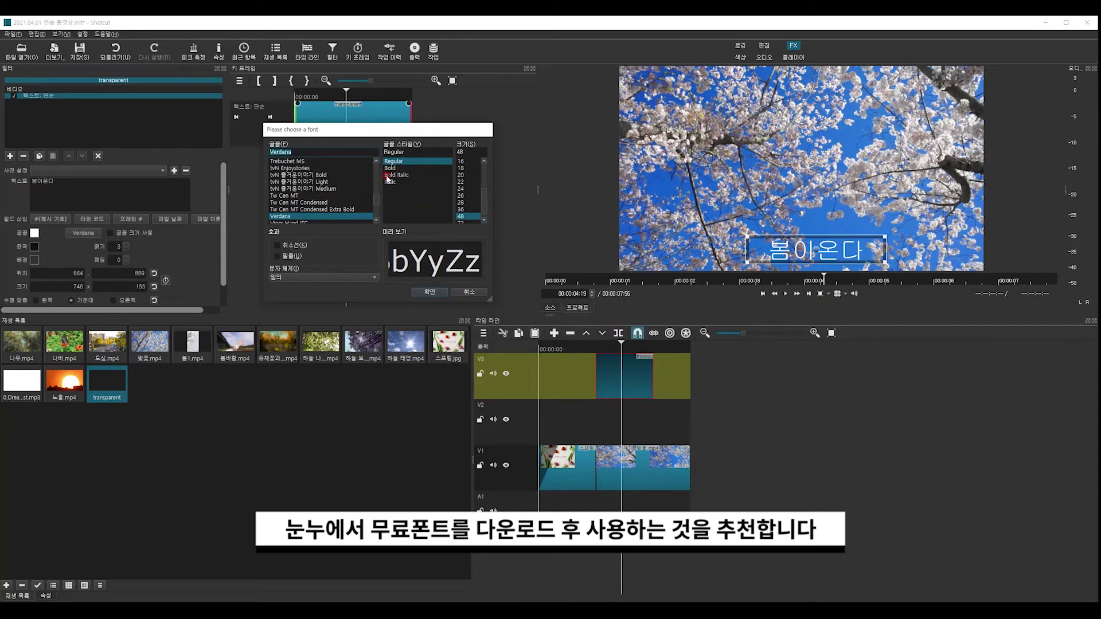
{"action": "left_click", "coordinate": [320, 182]}
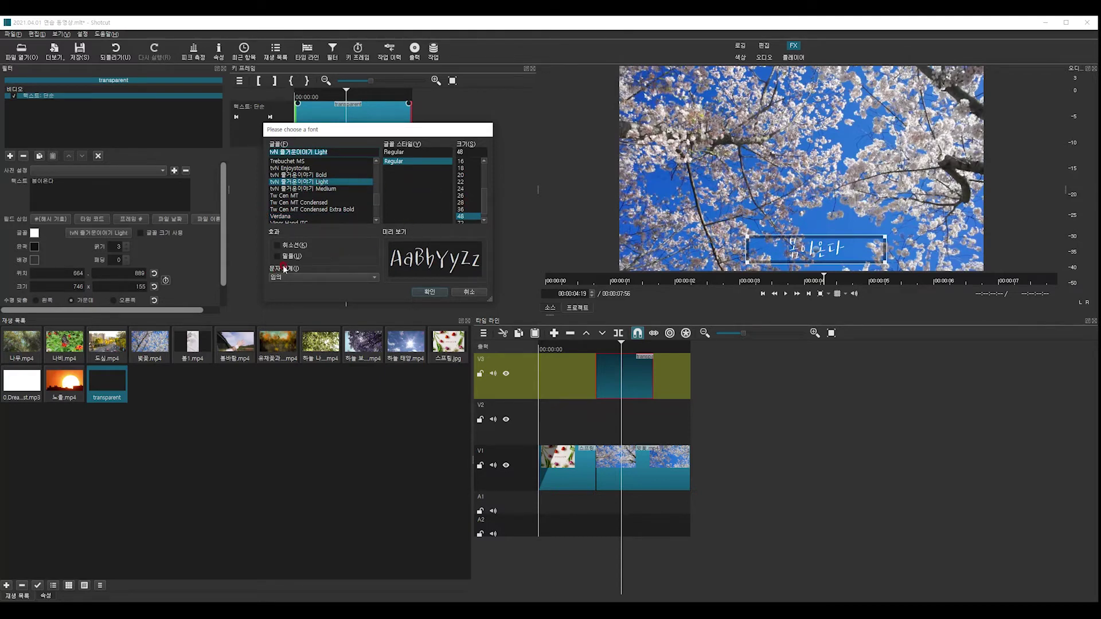
{"action": "left_click", "coordinate": [430, 293]}
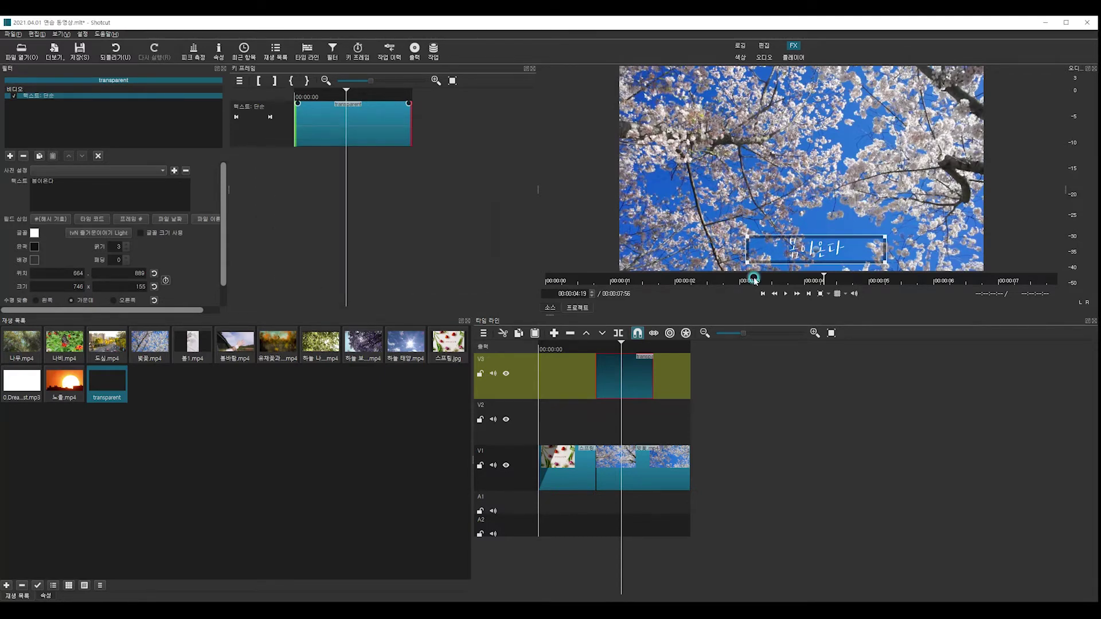
Resize the text frame to about 927 × 196 and position it at about 558, 853.
{"action": "left_click_drag", "start_coordinate": [742, 234], "coordinate": [711, 218]}
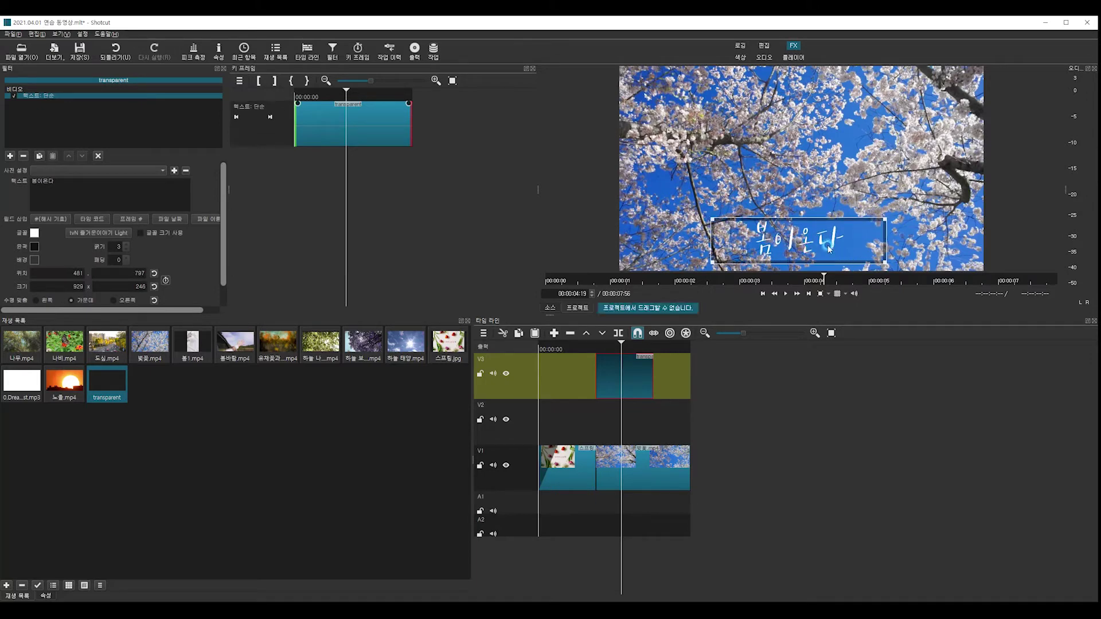
{"action": "left_click_drag", "start_coordinate": [812, 247], "coordinate": [824, 254]}
{"action": "left_click_drag", "start_coordinate": [723, 225], "coordinate": [724, 235]}
{"action": "left_click_drag", "start_coordinate": [812, 251], "coordinate": [800, 235]}
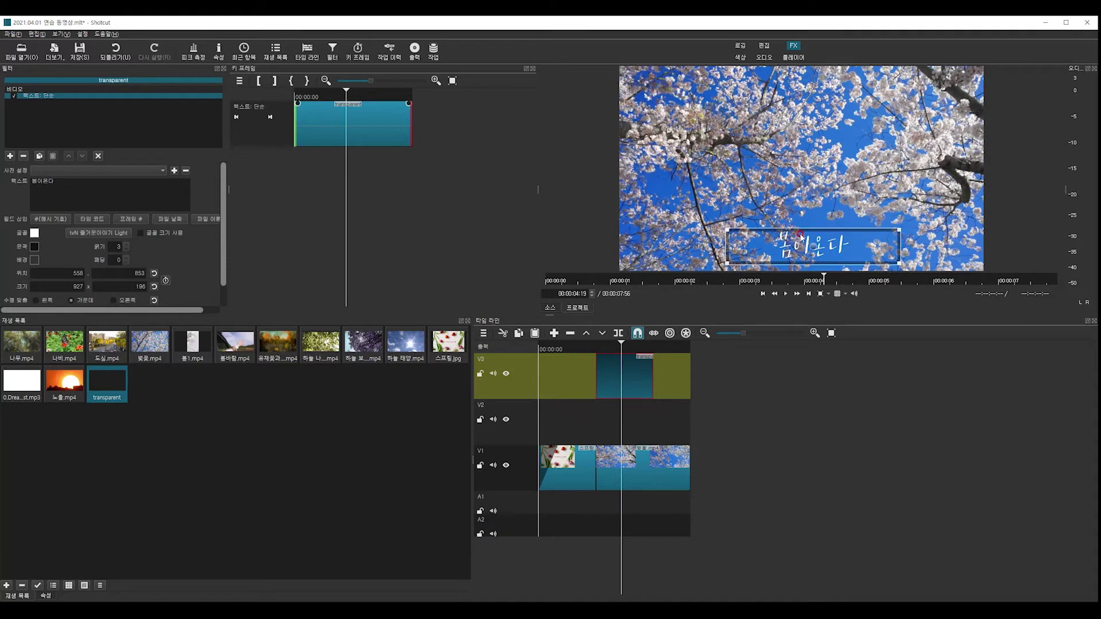
Lengthen the transparent clip on track V3 to the end of 벚꽃.mp4.
{"action": "left_click", "coordinate": [634, 370]}
{"action": "left_click", "coordinate": [653, 373]}
{"action": "left_click_drag", "start_coordinate": [659, 374], "coordinate": [690, 370]}
{"action": "left_click", "coordinate": [676, 366]}
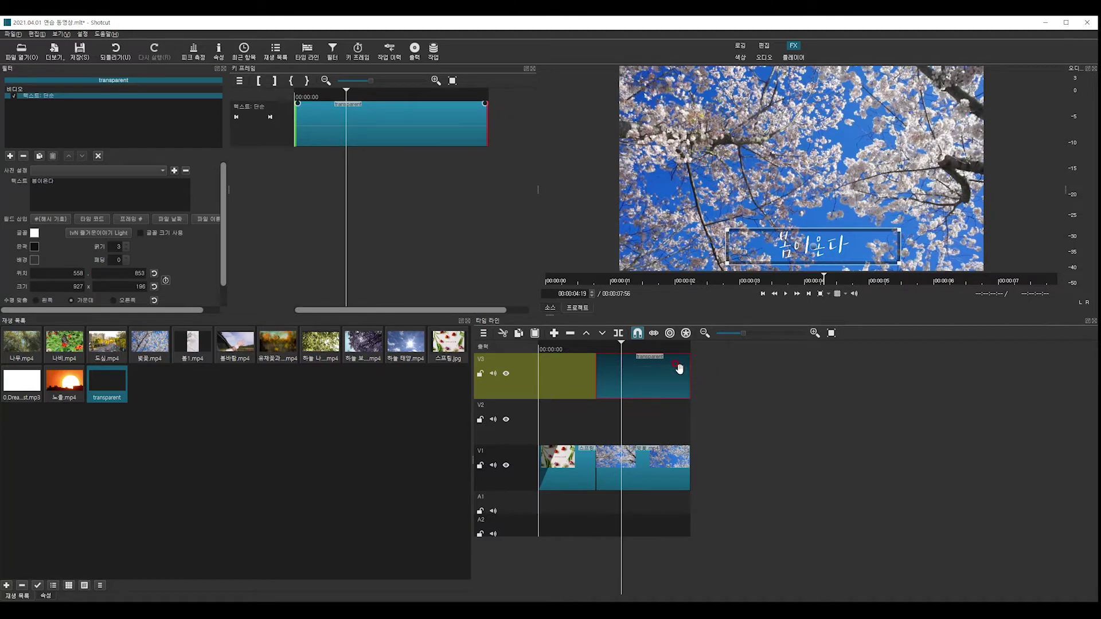
Try dividing the transparent clip on track V3 into separate pieces and undo the splits.
{"action": "mouse_move", "coordinate": [596, 371]}
{"action": "left_mouse_down"}
{"action": "mouse_move", "coordinate": [621, 371]}
{"action": "mouse_move", "coordinate": [596, 372]}
{"action": "left_mouse_up"}
{"action": "left_click", "coordinate": [651, 373]}
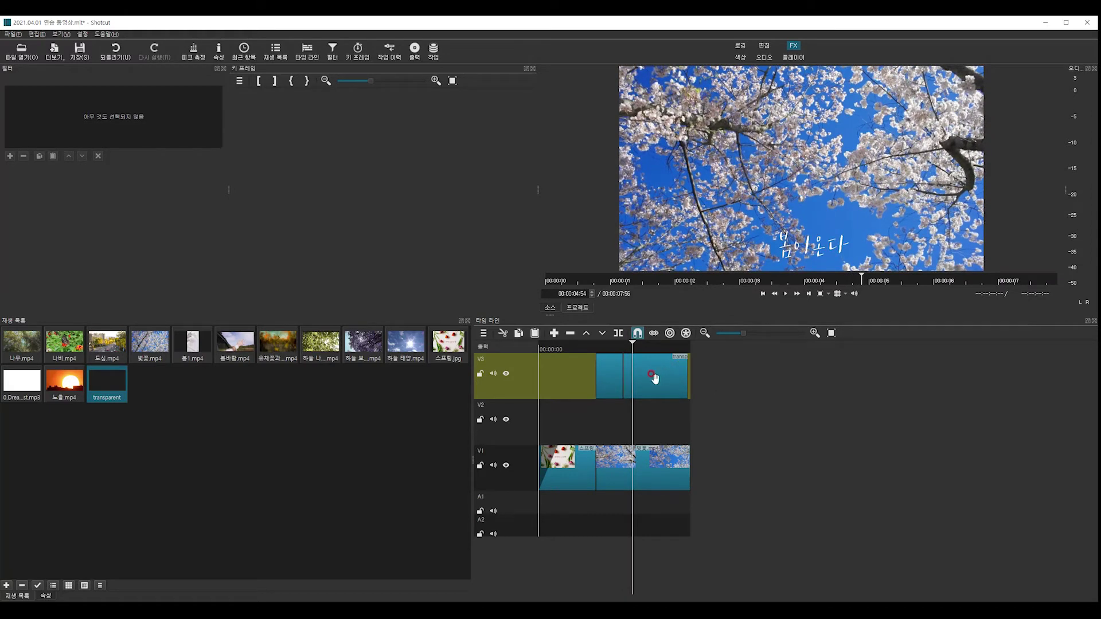
{"action": "left_click", "coordinate": [654, 376]}
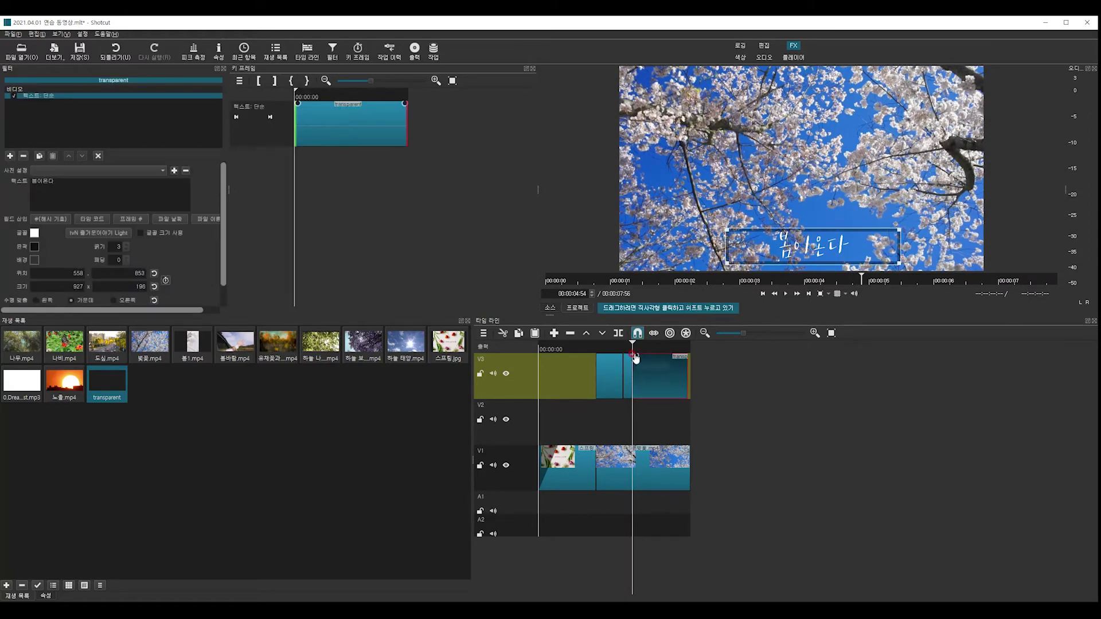
{"action": "key", "text": "ctrl+z"}
Set the background colour of the 봄이온다 text to opaque black (#000000).
{"action": "left_click", "coordinate": [654, 387]}
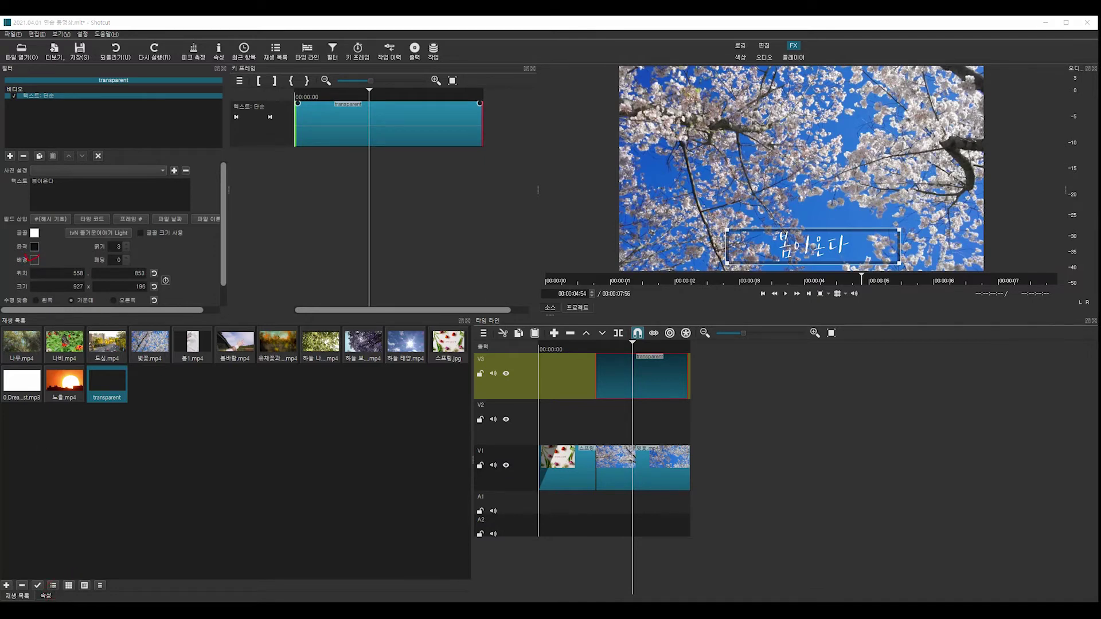
{"action": "left_click", "coordinate": [35, 261]}
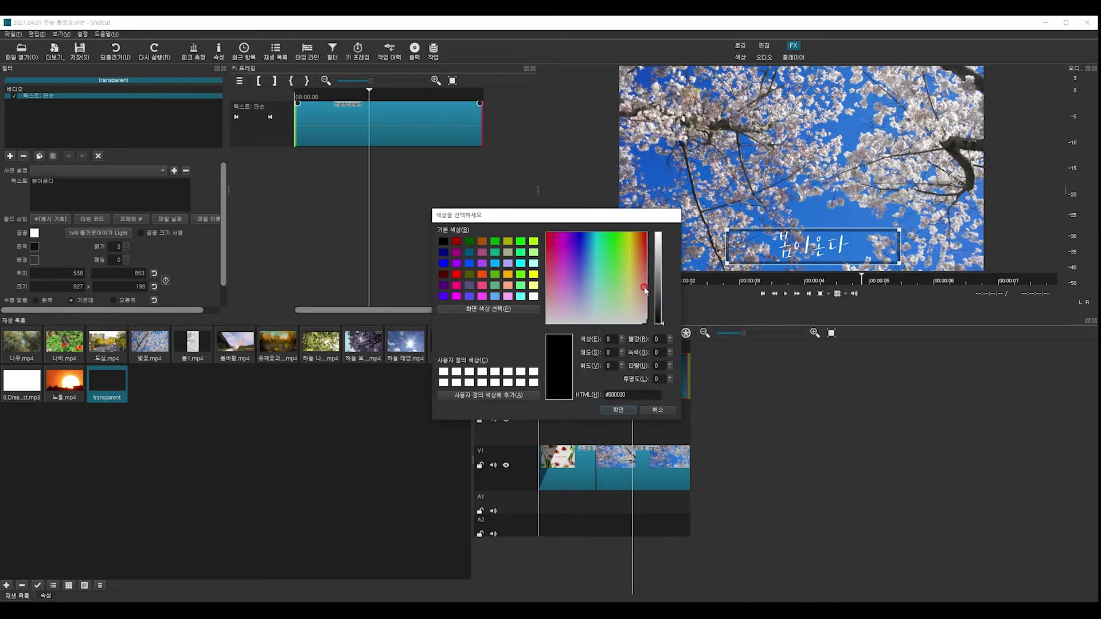
{"action": "left_click_drag", "start_coordinate": [664, 324], "coordinate": [657, 310]}
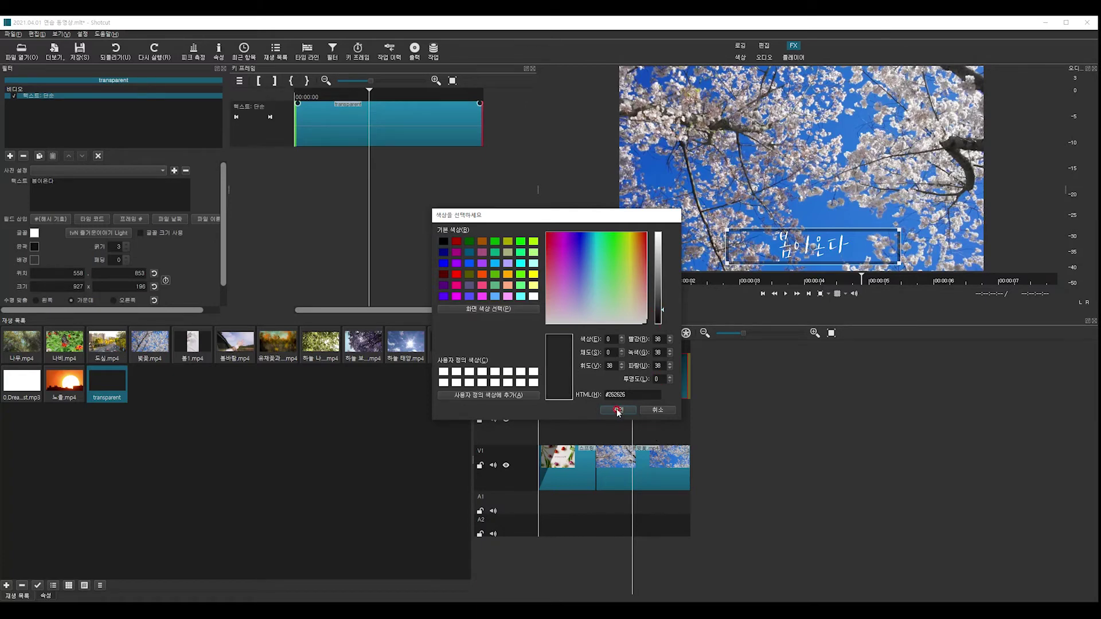
{"action": "left_click", "coordinate": [638, 257]}
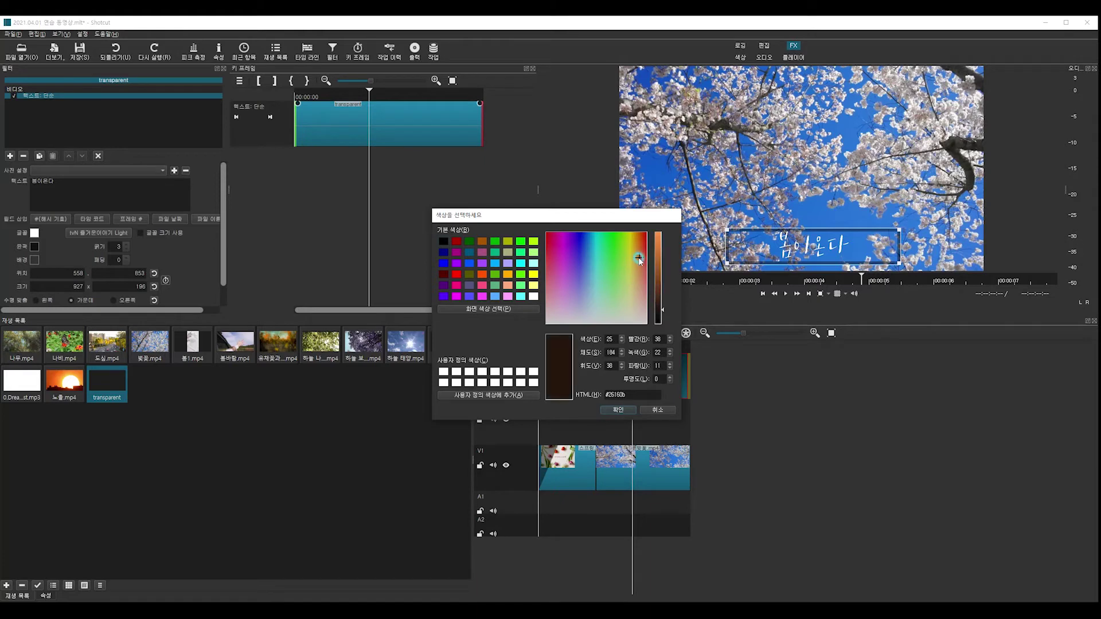
{"action": "left_click", "coordinate": [557, 245]}
{"action": "left_click", "coordinate": [612, 253]}
{"action": "left_click", "coordinate": [443, 240]}
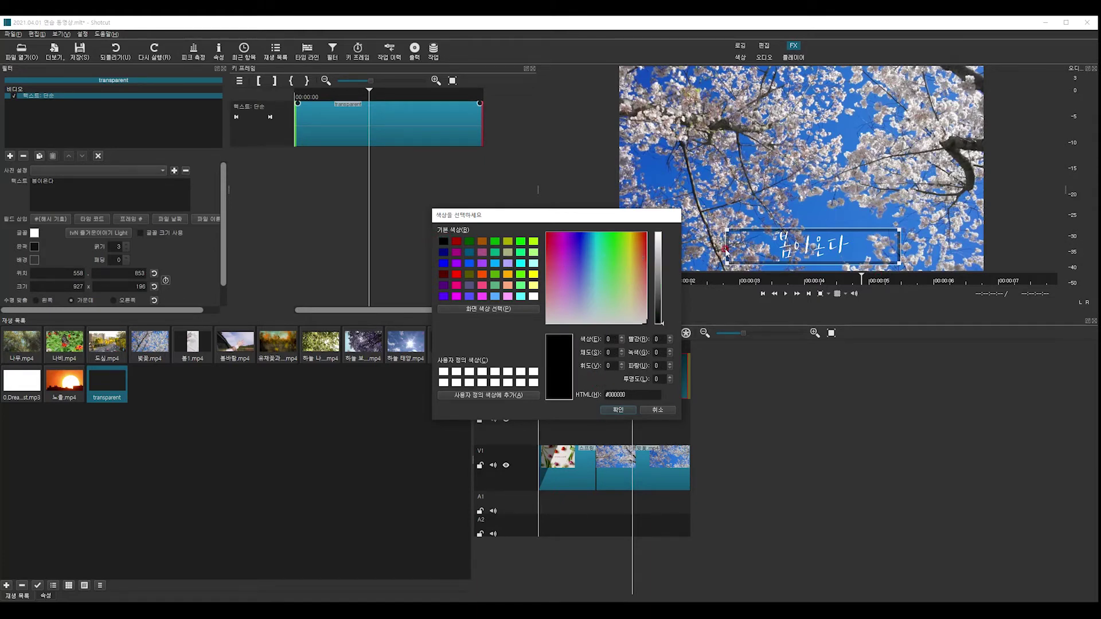
{"action": "left_click", "coordinate": [618, 409]}
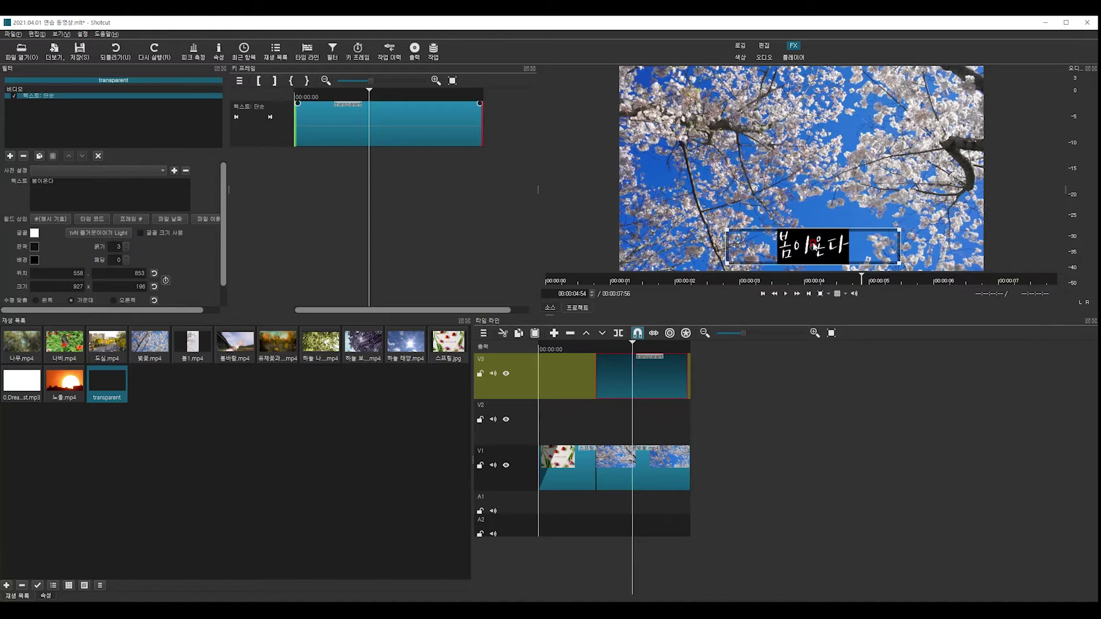
Lower the opacity of the text's black background so the picture shows through it.
{"action": "left_click", "coordinate": [36, 259]}
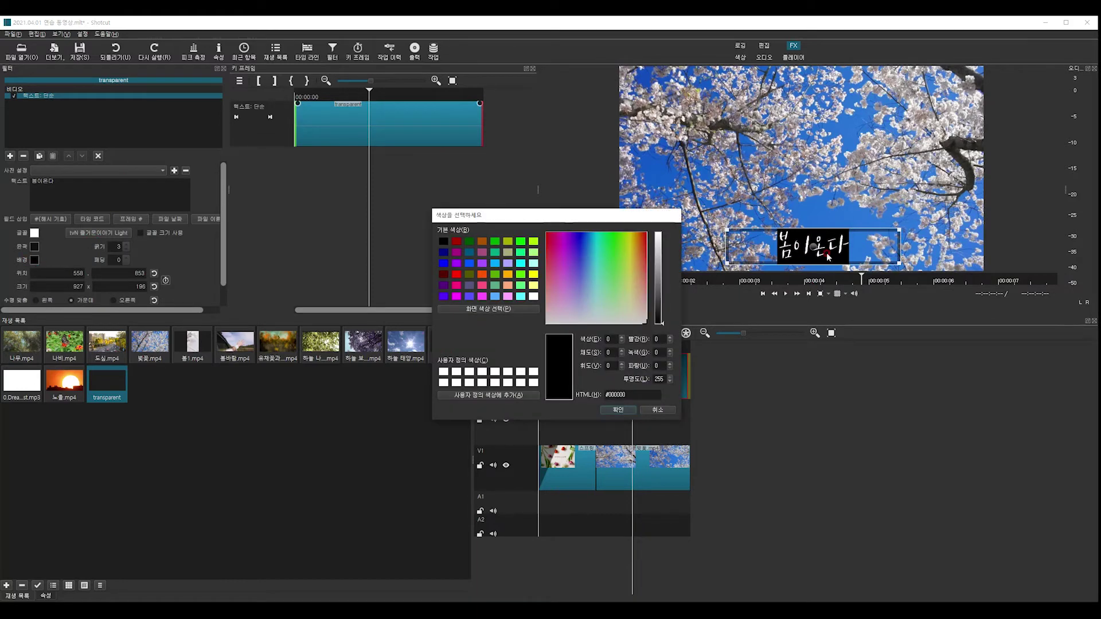
{"action": "double_click", "coordinate": [660, 379]}
{"action": "left_click", "coordinate": [625, 410]}
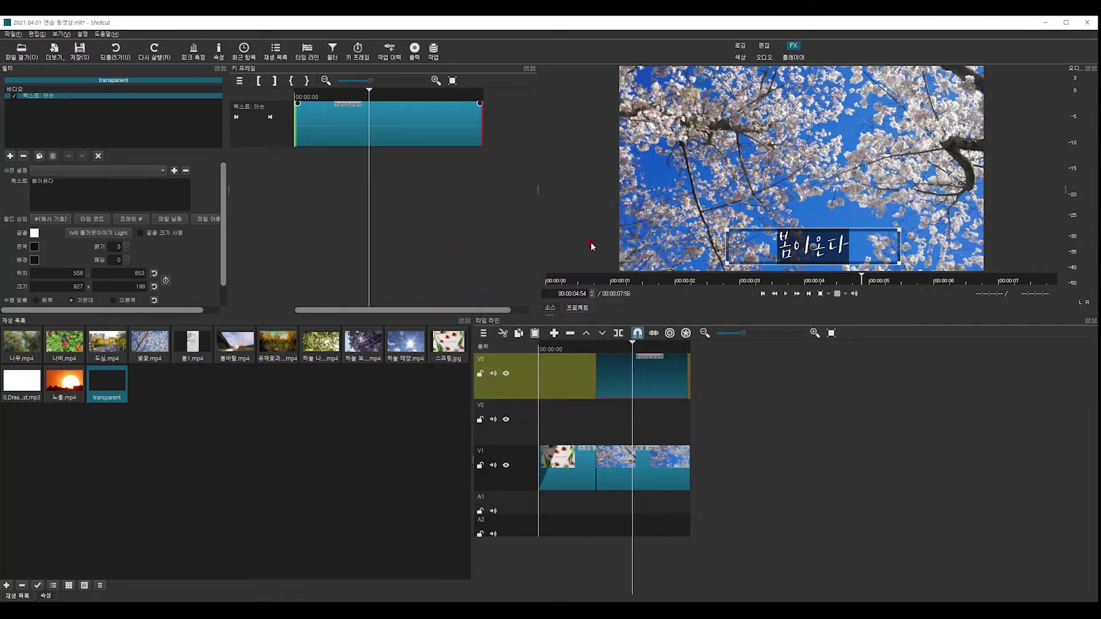
Review the caption across the transparent clip and add a Fade In Video filter to that clip.
{"action": "key", "text": "End"}
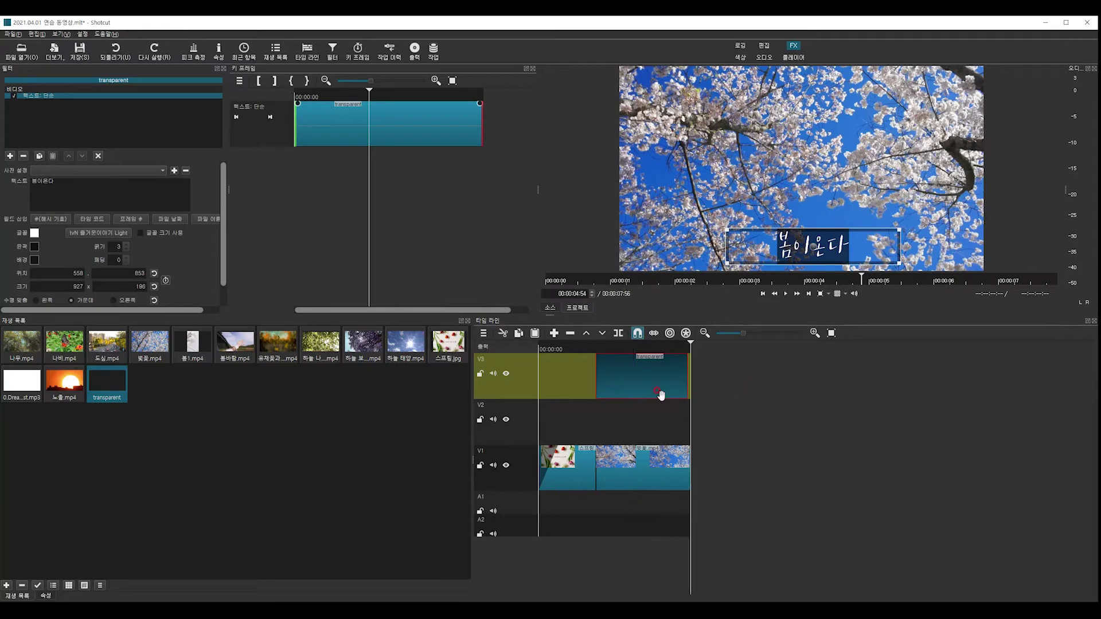
{"action": "left_click", "coordinate": [601, 346]}
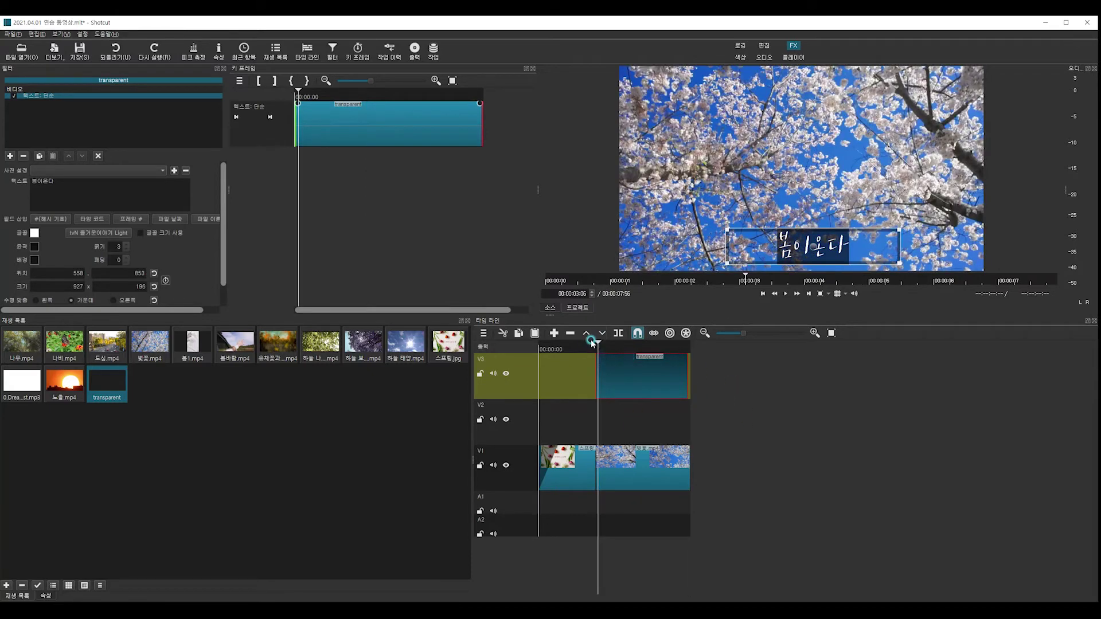
{"action": "left_click_drag", "start_coordinate": [597, 343], "coordinate": [605, 352]}
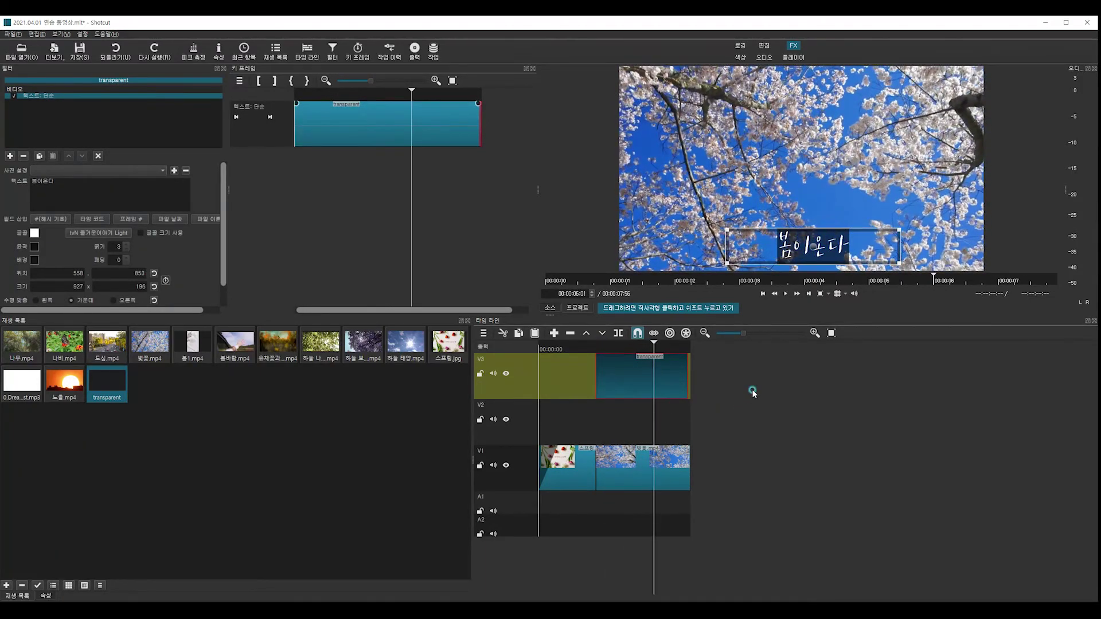
{"action": "left_click_drag", "start_coordinate": [691, 346], "coordinate": [608, 342]}
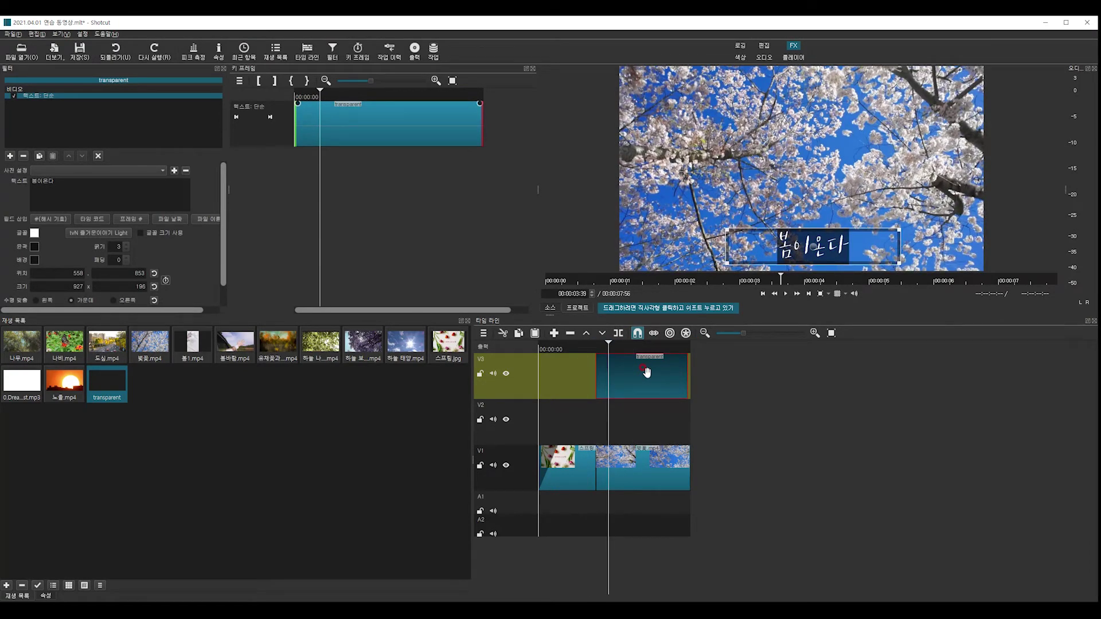
{"action": "left_click", "coordinate": [10, 156]}
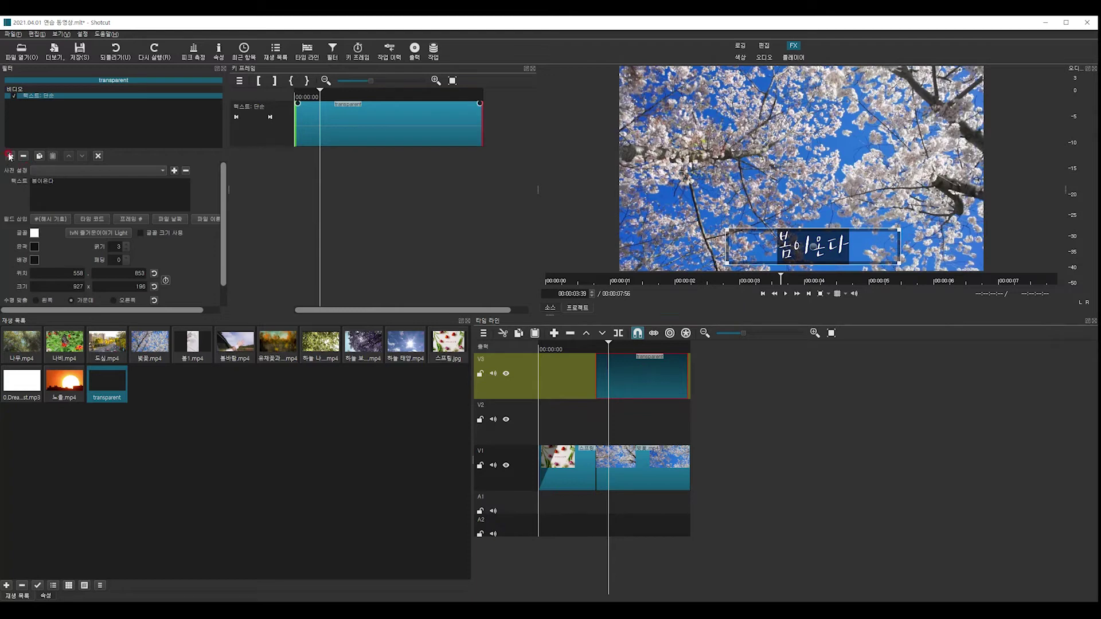
{"action": "left_click", "coordinate": [12, 106]}
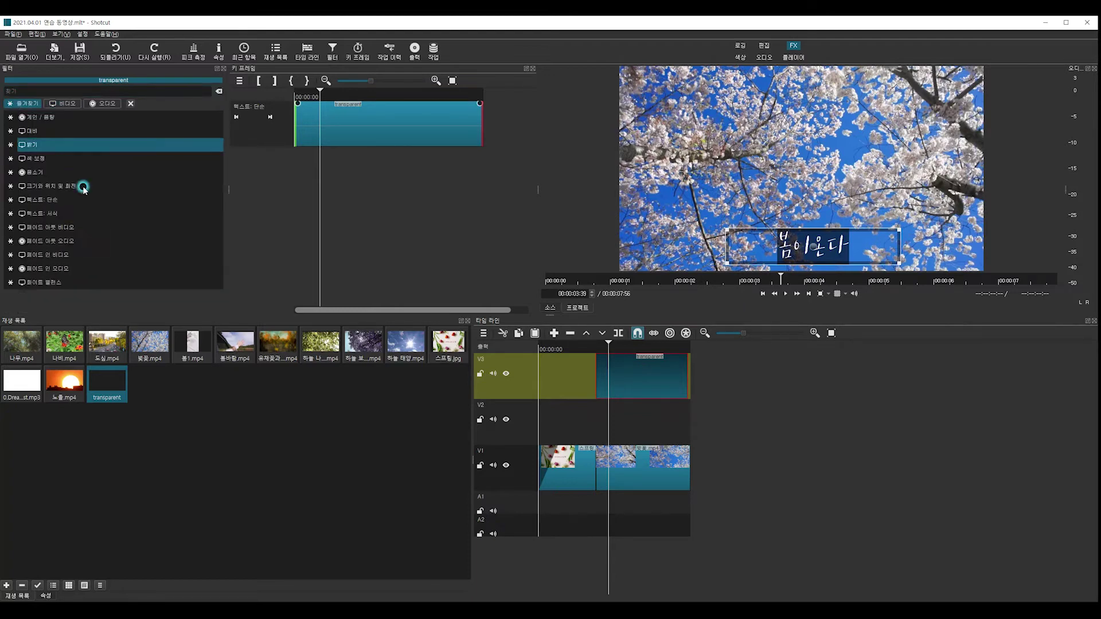
{"action": "left_click", "coordinate": [47, 254]}
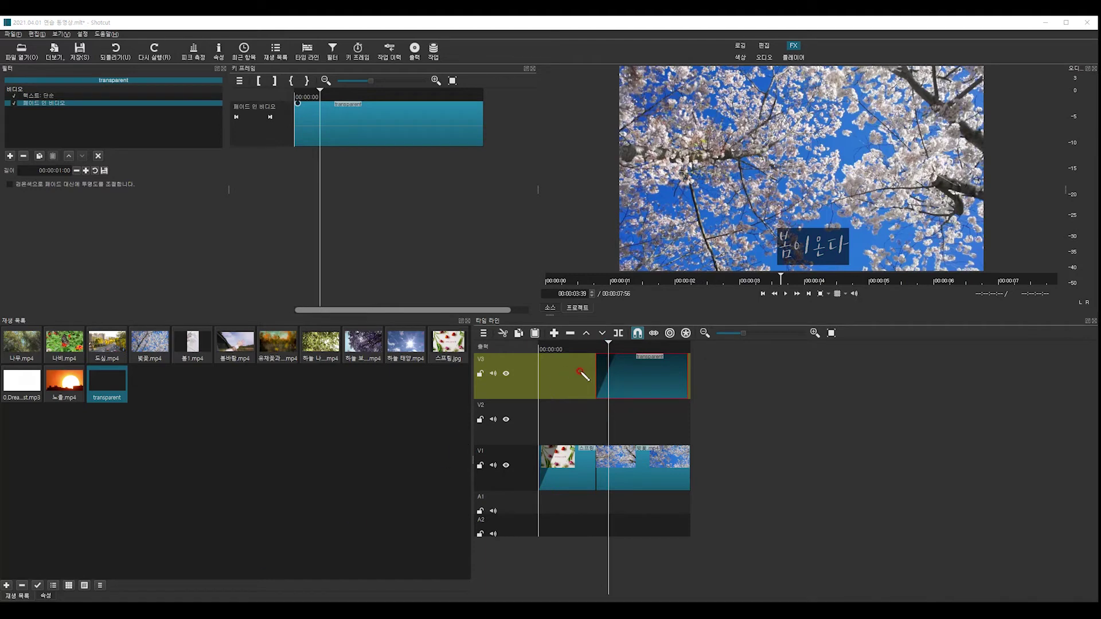
Set the fade-in length of the transparent clip to 00:00:00:39 and check the caption further along the clip.
{"action": "mouse_move", "coordinate": [587, 388]}
{"action": "left_mouse_down"}
{"action": "mouse_move", "coordinate": [614, 346]}
{"action": "mouse_move", "coordinate": [619, 368]}
{"action": "mouse_move", "coordinate": [596, 398]}
{"action": "left_mouse_up"}
{"action": "mouse_move", "coordinate": [538, 493]}
{"action": "left_mouse_down"}
{"action": "mouse_move", "coordinate": [549, 428]}
{"action": "mouse_move", "coordinate": [542, 492]}
{"action": "left_mouse_up"}
{"action": "mouse_move", "coordinate": [298, 104]}
{"action": "left_mouse_down"}
{"action": "mouse_move", "coordinate": [287, 108]}
{"action": "mouse_move", "coordinate": [310, 114]}
{"action": "mouse_move", "coordinate": [314, 100]}
{"action": "left_mouse_up"}
{"action": "left_click_drag", "start_coordinate": [299, 107], "coordinate": [329, 104]}
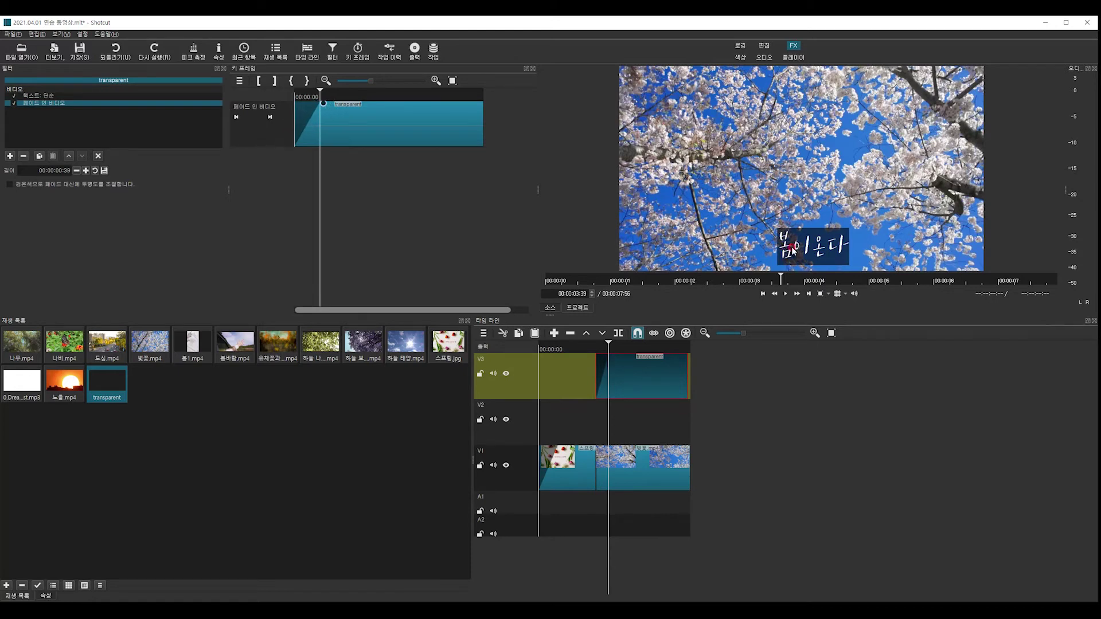
{"action": "left_click", "coordinate": [401, 143]}
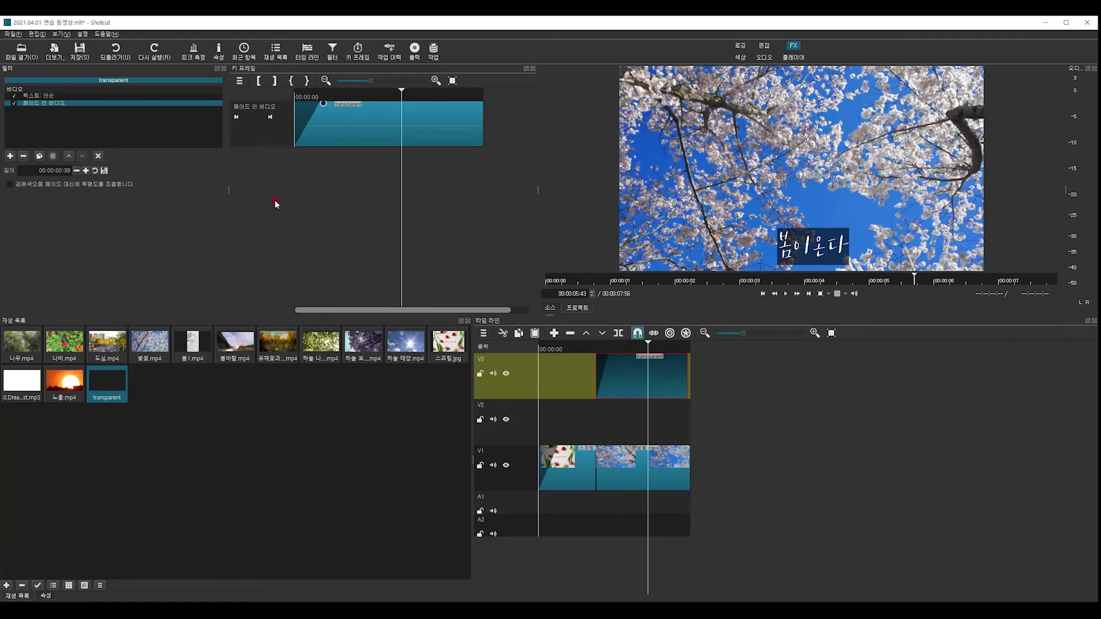
Shrink the 봄이온다 text frame to about 842 × 157 at position 643, 892.
{"action": "left_click", "coordinate": [43, 95]}
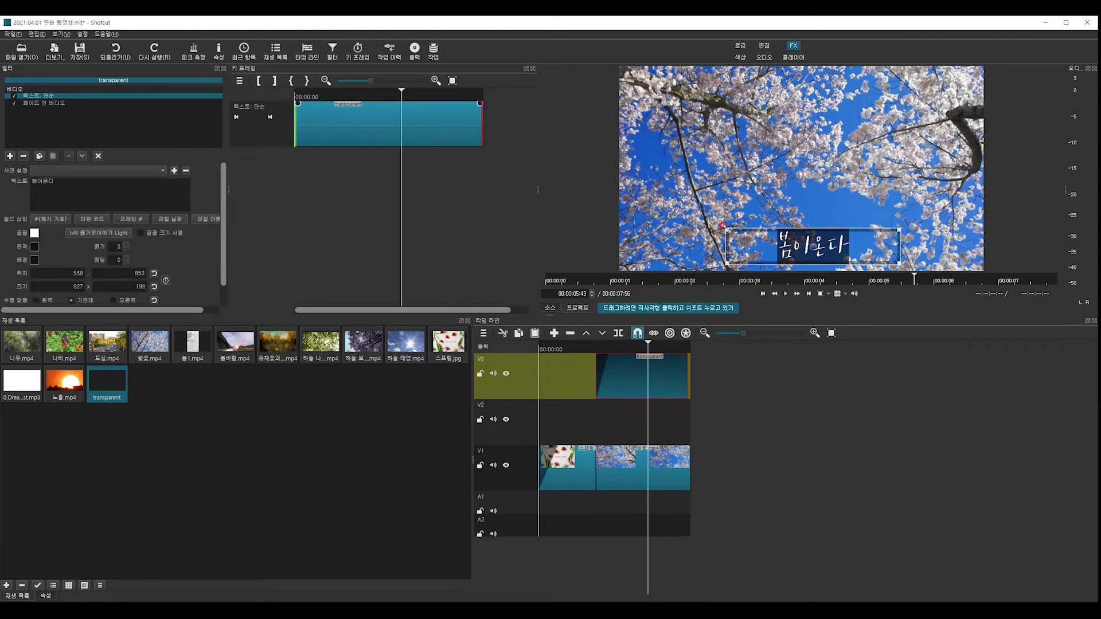
{"action": "left_click_drag", "start_coordinate": [724, 225], "coordinate": [749, 240]}
{"action": "left_click", "coordinate": [641, 355]}
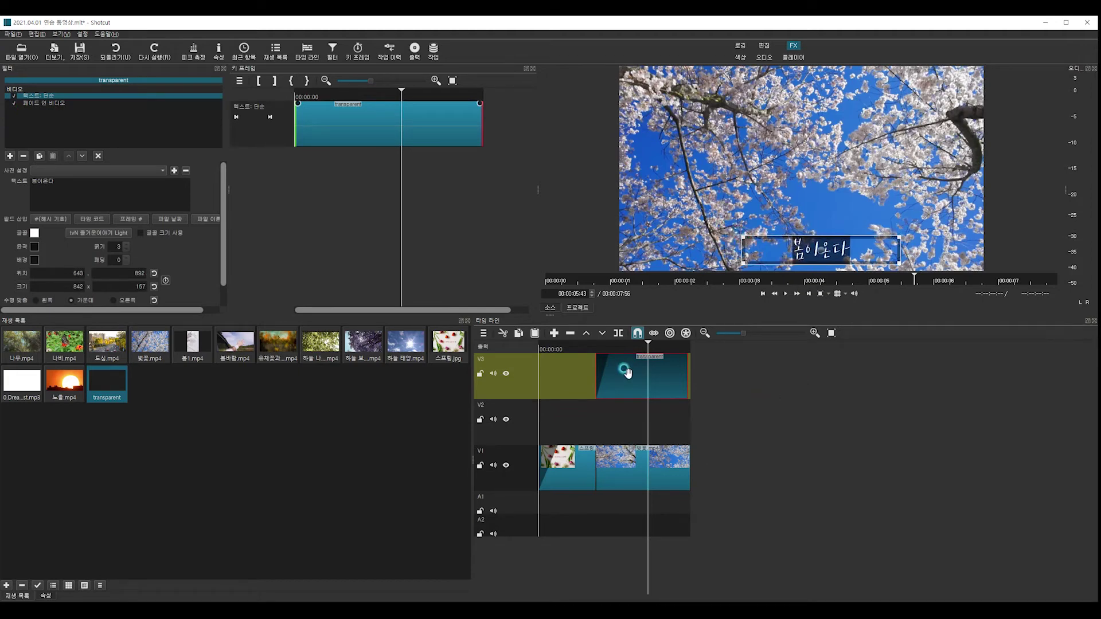
Add a Fade Out Video filter to the transparent clip and play the caption back from just before it starts.
{"action": "left_click", "coordinate": [12, 157]}
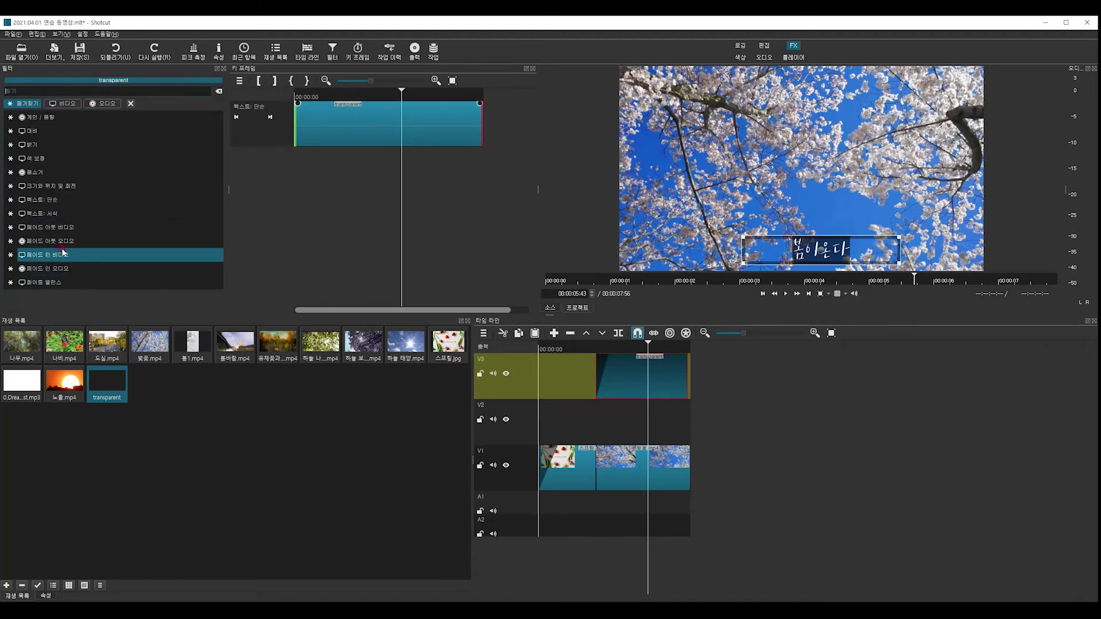
{"action": "left_click", "coordinate": [66, 227]}
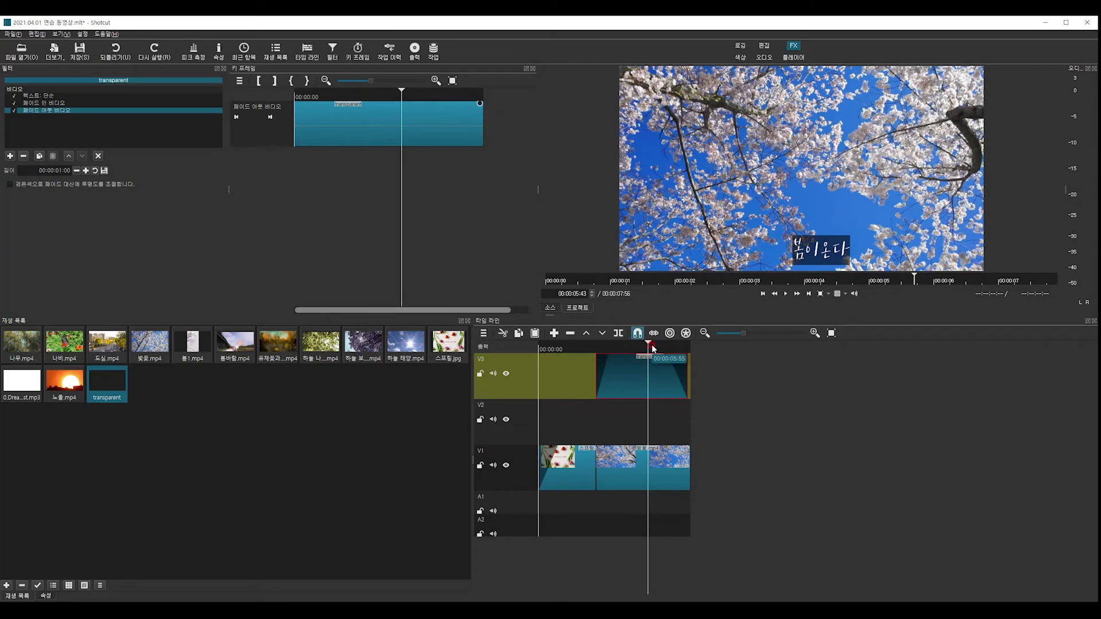
{"action": "left_click", "coordinate": [590, 346]}
{"action": "key", "text": "space"}
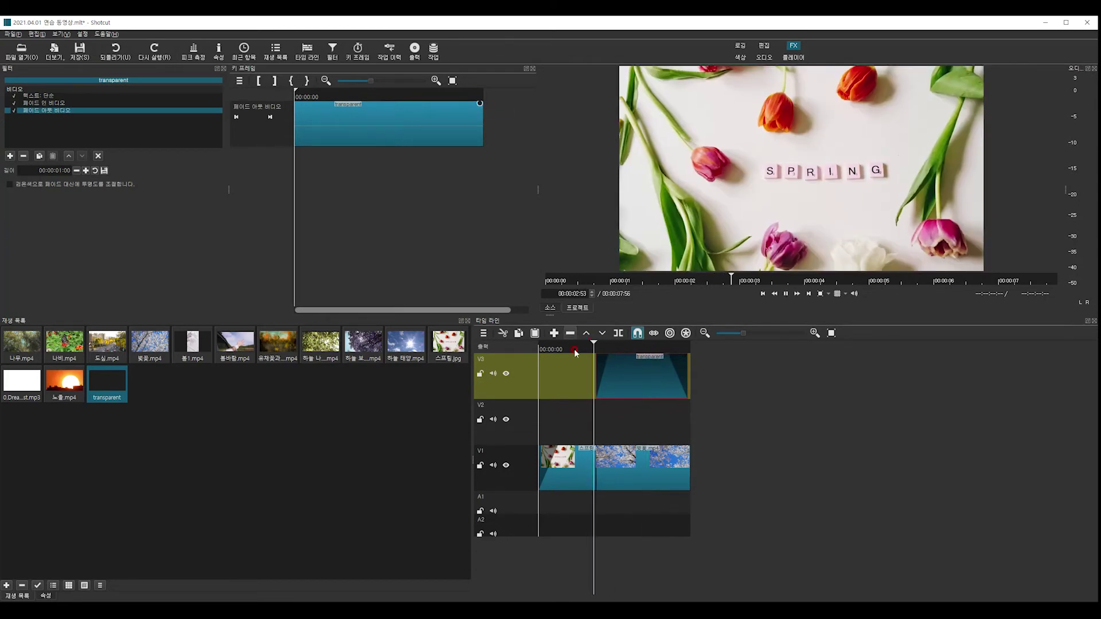
{"action": "left_click", "coordinate": [623, 368]}
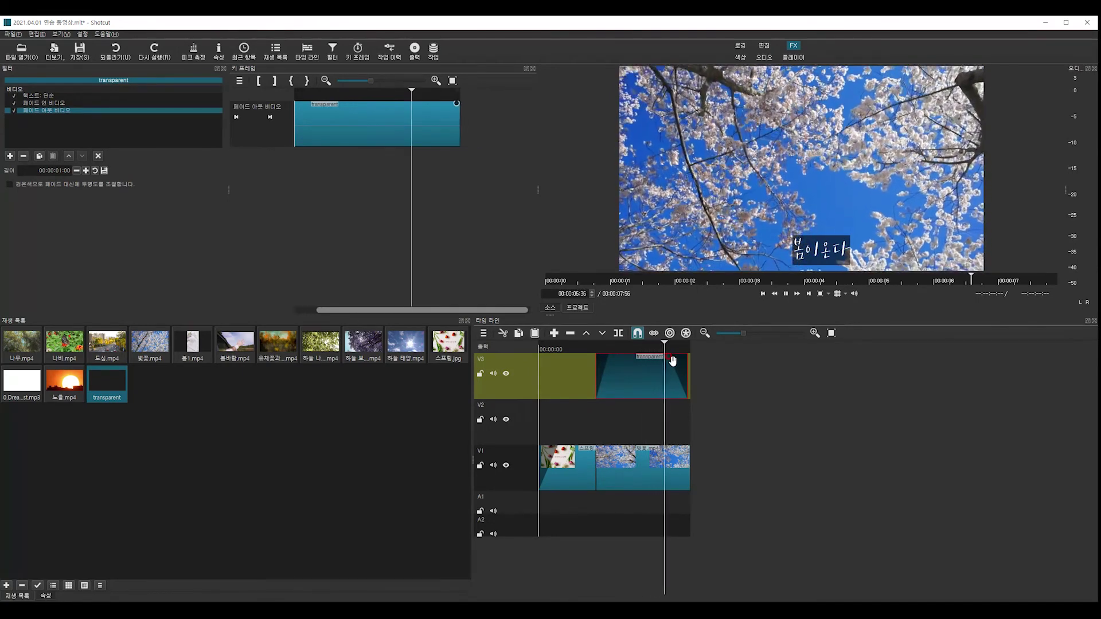
{"action": "key", "text": "space"}
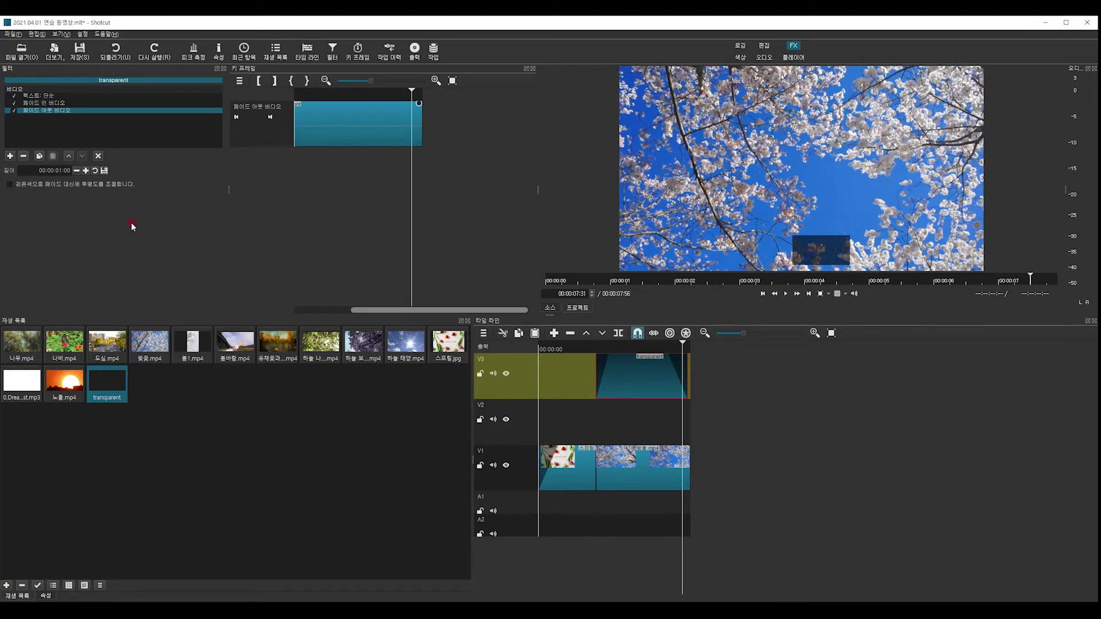
Make the background of the 봄이온다 text fully transparent by clearing its opacity, and play the caption back.
{"action": "left_click", "coordinate": [44, 97]}
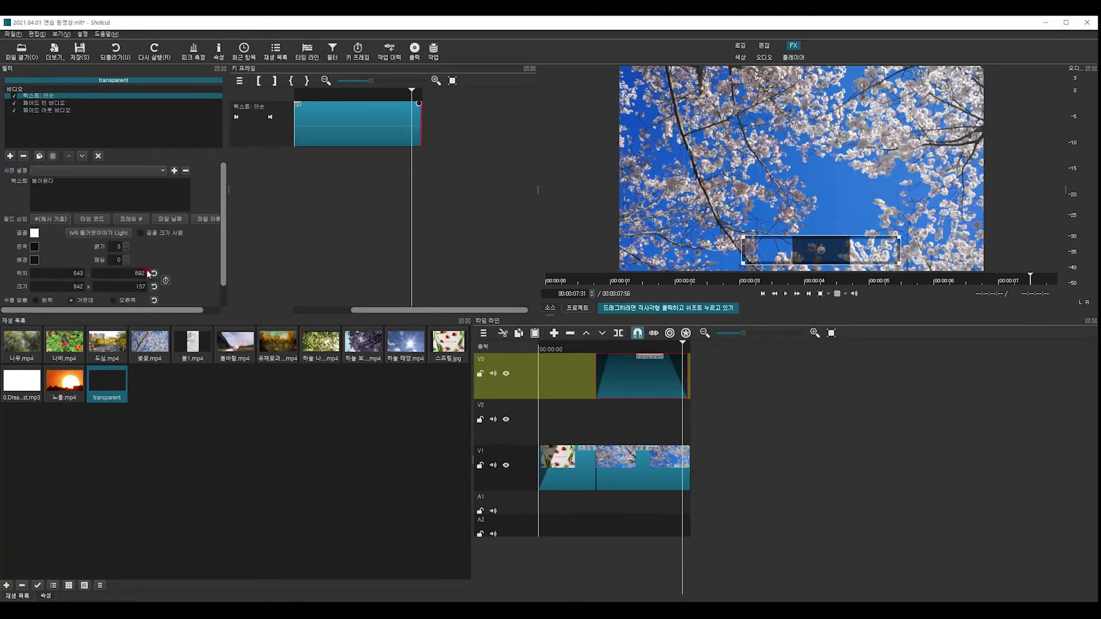
{"action": "left_click", "coordinate": [35, 261]}
{"action": "left_click", "coordinate": [664, 376]}
{"action": "type", "text": "150"}
{"action": "left_click", "coordinate": [513, 387]}
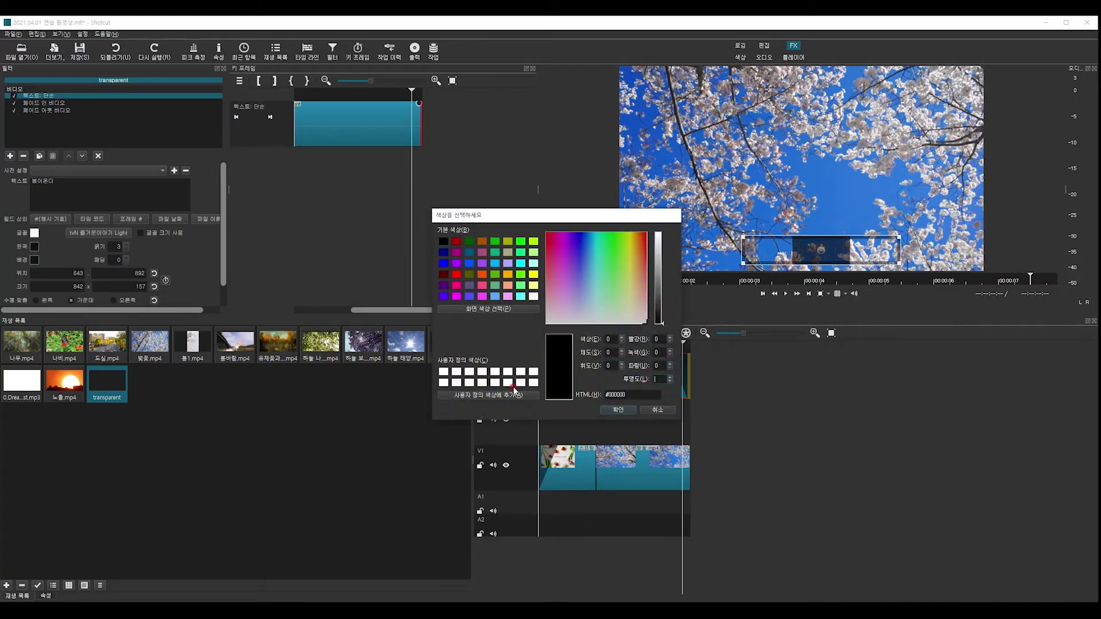
{"action": "left_click", "coordinate": [617, 410]}
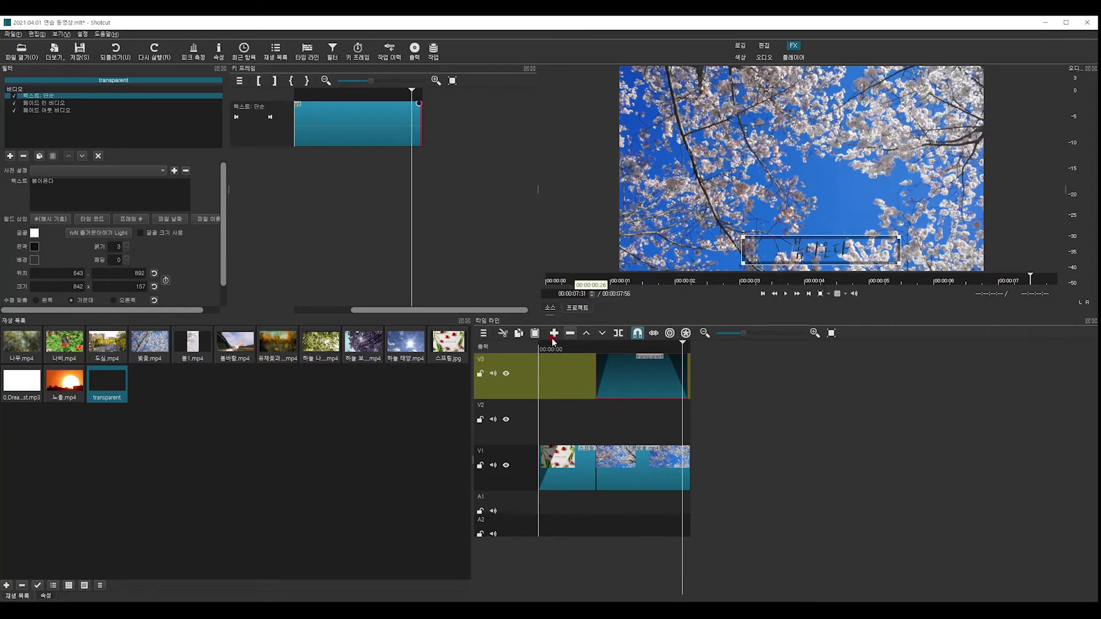
{"action": "left_click", "coordinate": [626, 348]}
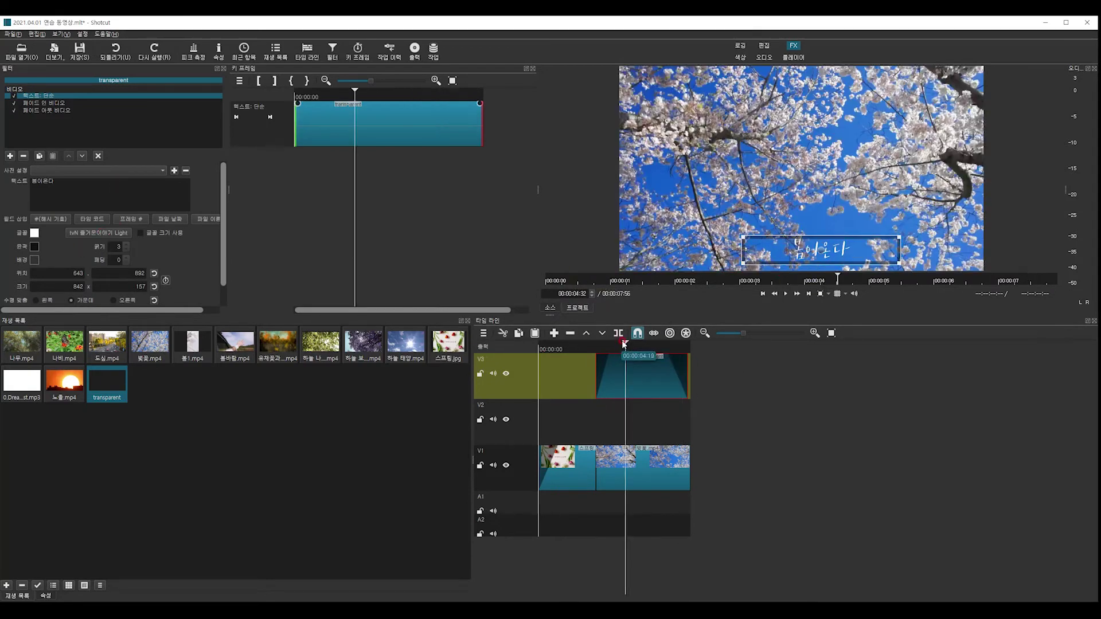
{"action": "left_click", "coordinate": [592, 348]}
{"action": "key", "text": "space"}
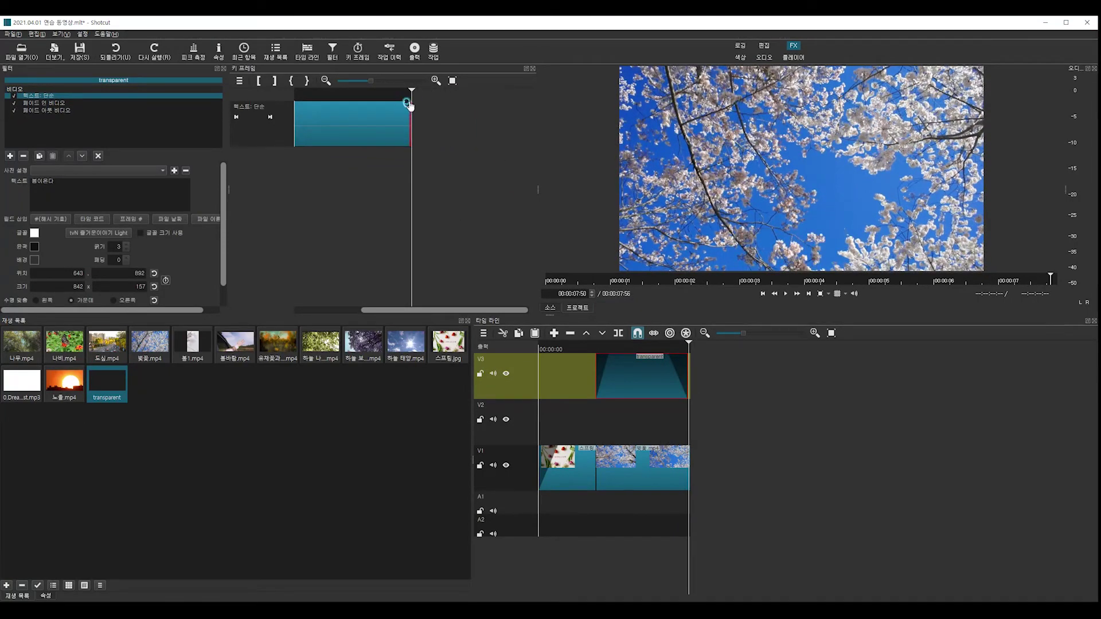
{"action": "left_click", "coordinate": [626, 373]}
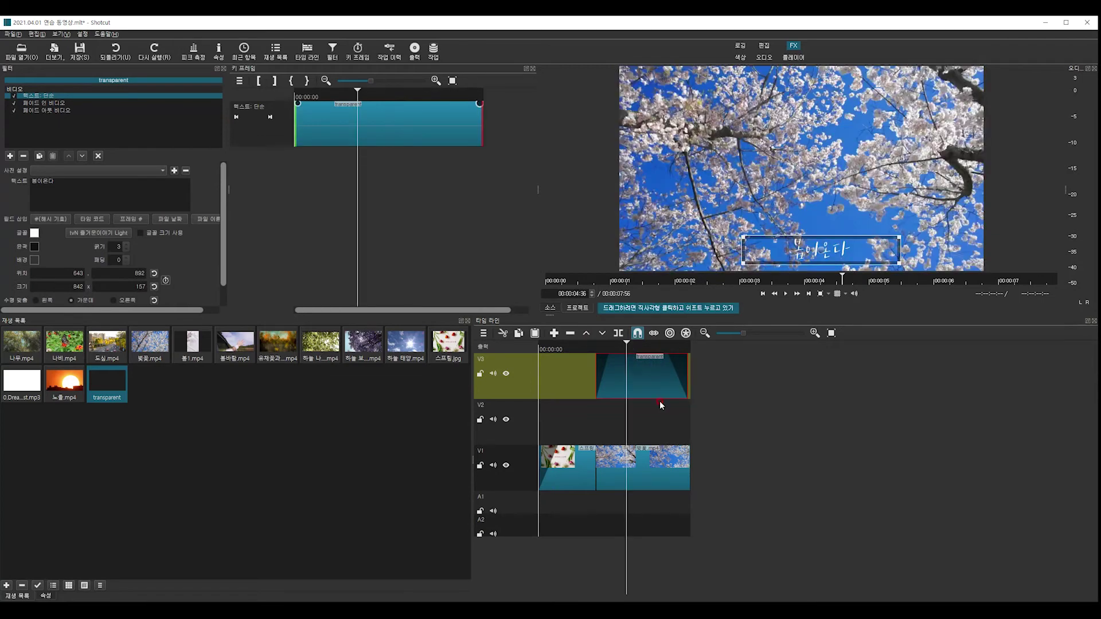
Lengthen 벚꽃.mp4 on V1 until the timeline ends at 00:00:22:57 and paste a copy of the caption clip further along V3, leaving a gap.
{"action": "left_click_drag", "start_coordinate": [681, 478], "coordinate": [978, 469]}
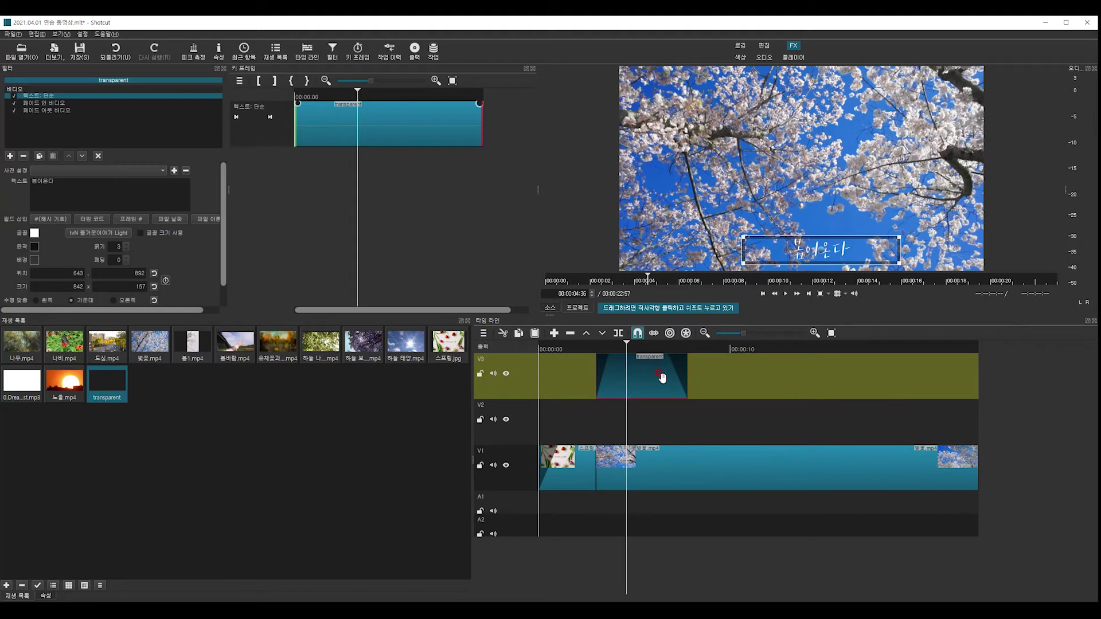
{"action": "left_click", "coordinate": [745, 395]}
{"action": "left_click", "coordinate": [714, 344]}
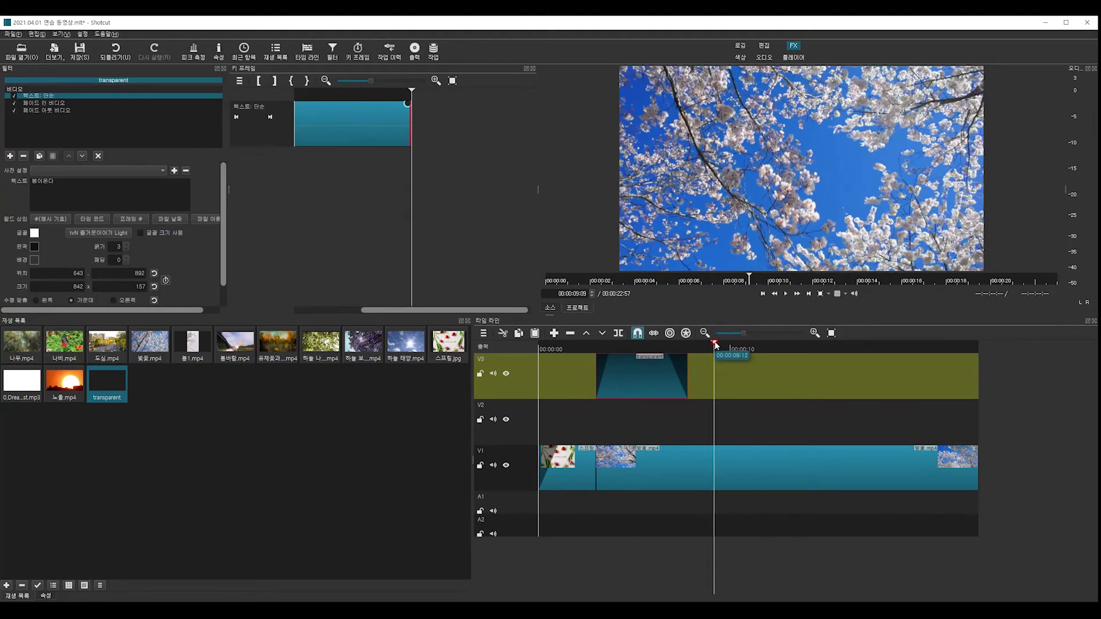
{"action": "left_click", "coordinate": [721, 344]}
{"action": "key", "text": "ctrl+v"}
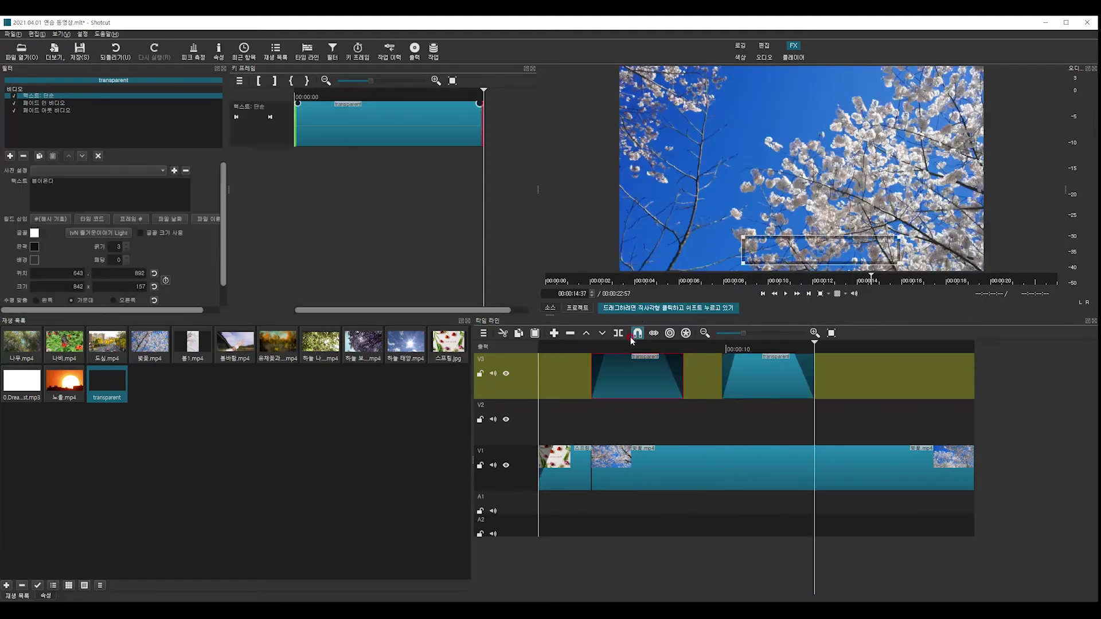
Scrub back and forth over the pasted caption on V3 to check how it fades in and out over 벚꽃.mp4.
{"action": "left_click", "coordinate": [632, 346]}
{"action": "left_click", "coordinate": [768, 346]}
{"action": "scroll", "coordinate": [848, 355], "scroll_direction": "right", "scroll_amount": 2}
{"action": "left_click", "coordinate": [817, 360]}
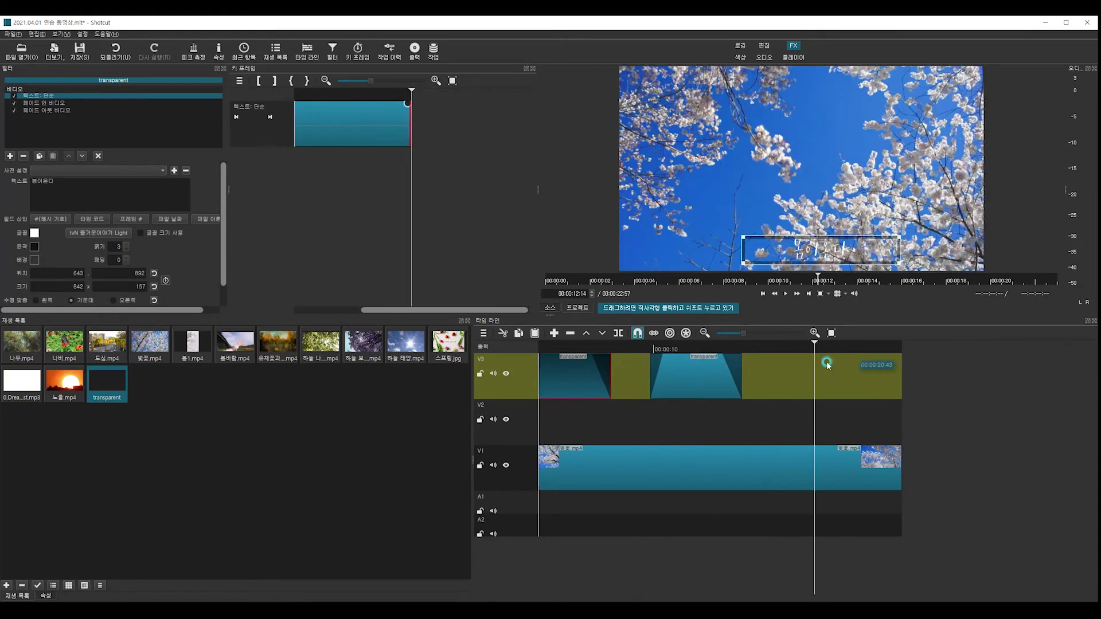
{"action": "scroll", "coordinate": [572, 346], "scroll_direction": "left", "scroll_amount": 2}
{"action": "left_click", "coordinate": [770, 345]}
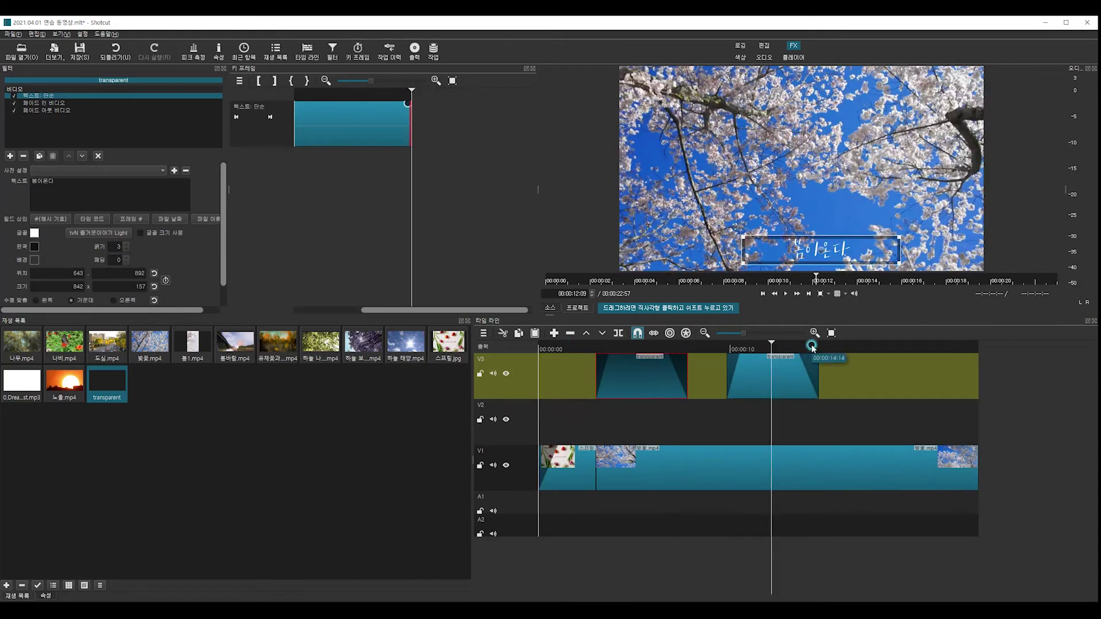
{"action": "scroll", "coordinate": [841, 347], "scroll_direction": "right", "scroll_amount": 2}
{"action": "left_click", "coordinate": [813, 346]}
{"action": "scroll", "coordinate": [739, 356], "scroll_direction": "left", "scroll_amount": 2}
{"action": "left_click", "coordinate": [770, 346]}
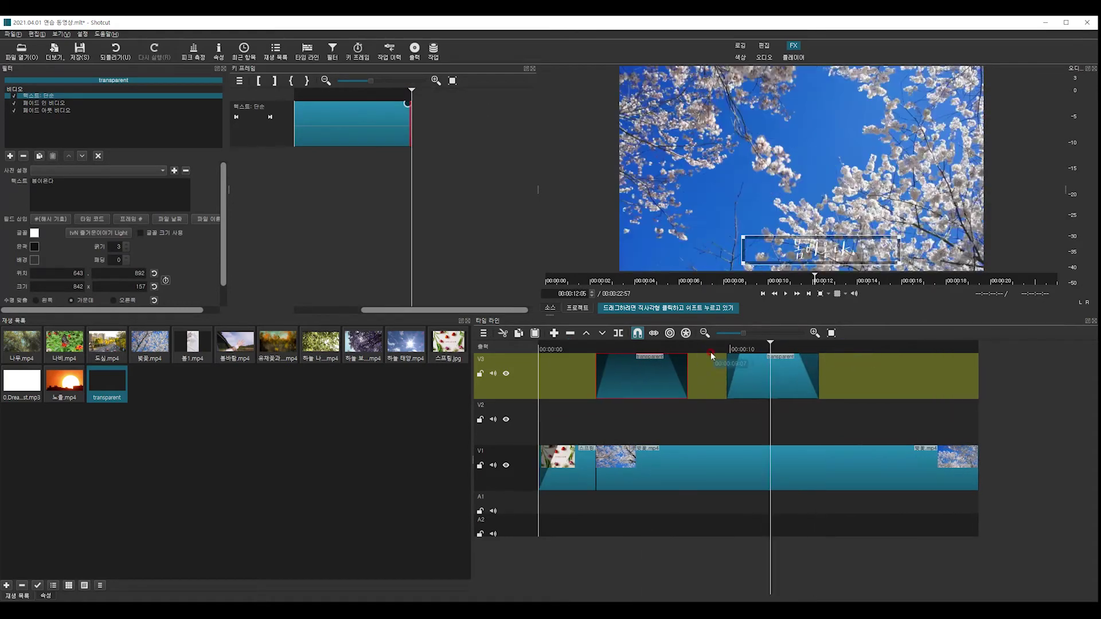
Move the second caption clip down to V2 slightly earlier on the timeline, keeping the first caption clip on V3.
{"action": "left_click_drag", "start_coordinate": [627, 376], "coordinate": [617, 420]}
{"action": "left_click_drag", "start_coordinate": [741, 366], "coordinate": [713, 418]}
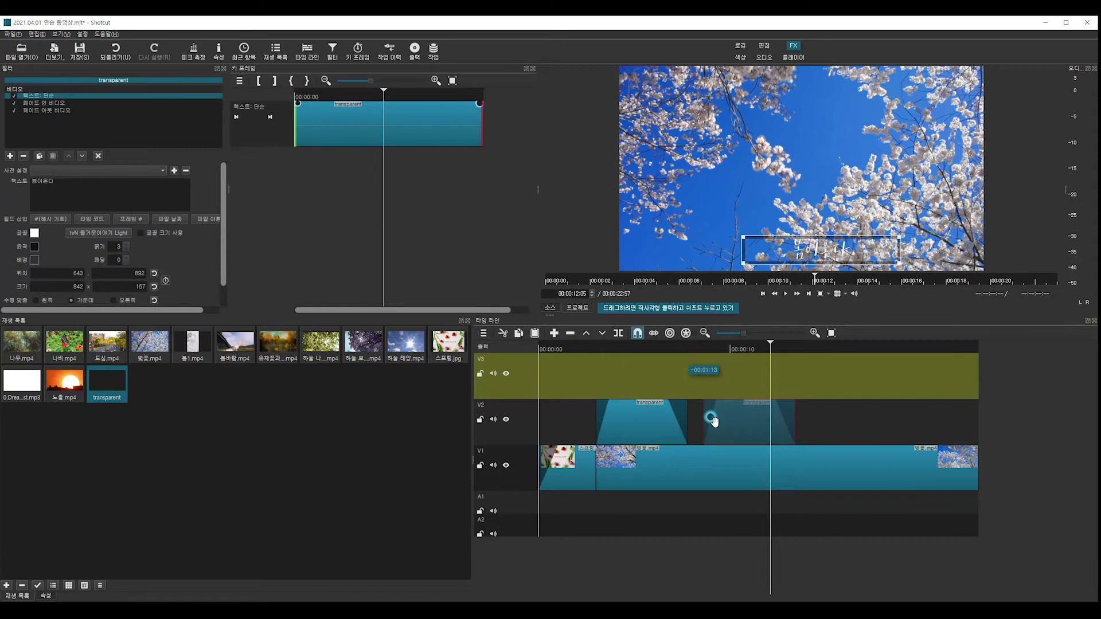
{"action": "left_click", "coordinate": [622, 422]}
{"action": "left_click_drag", "start_coordinate": [627, 423], "coordinate": [624, 359]}
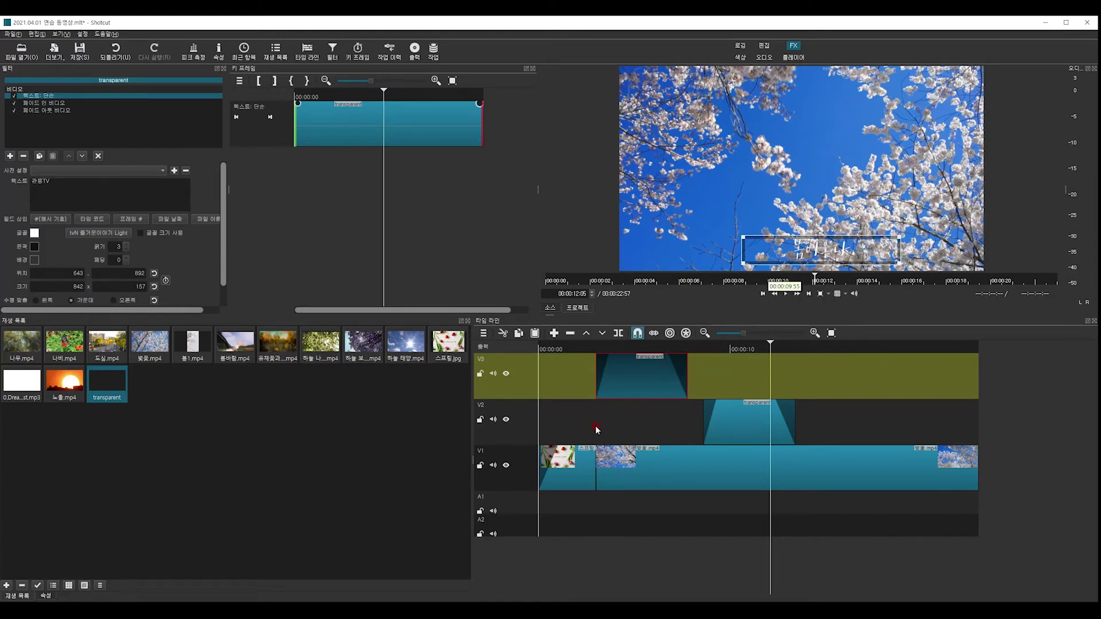
Shrink the V3 caption's text frame to about 426 × 111 and place it in the image's upper right corner at position 1501, 13.
{"action": "left_click", "coordinate": [634, 347]}
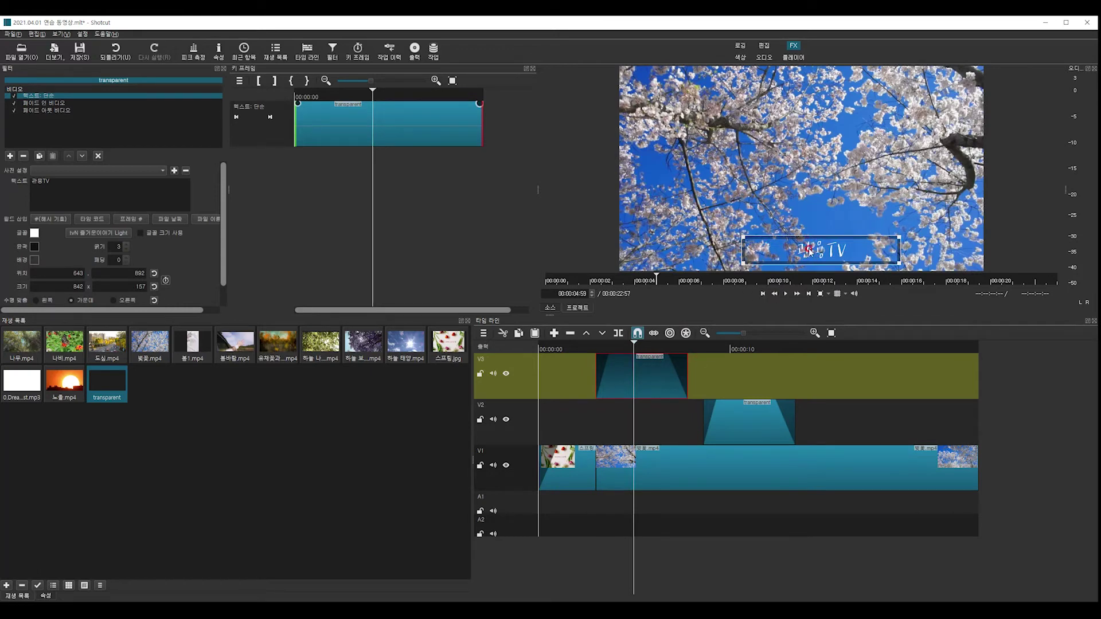
{"action": "left_click_drag", "start_coordinate": [821, 247], "coordinate": [905, 81]}
{"action": "left_click_drag", "start_coordinate": [822, 92], "coordinate": [902, 86]}
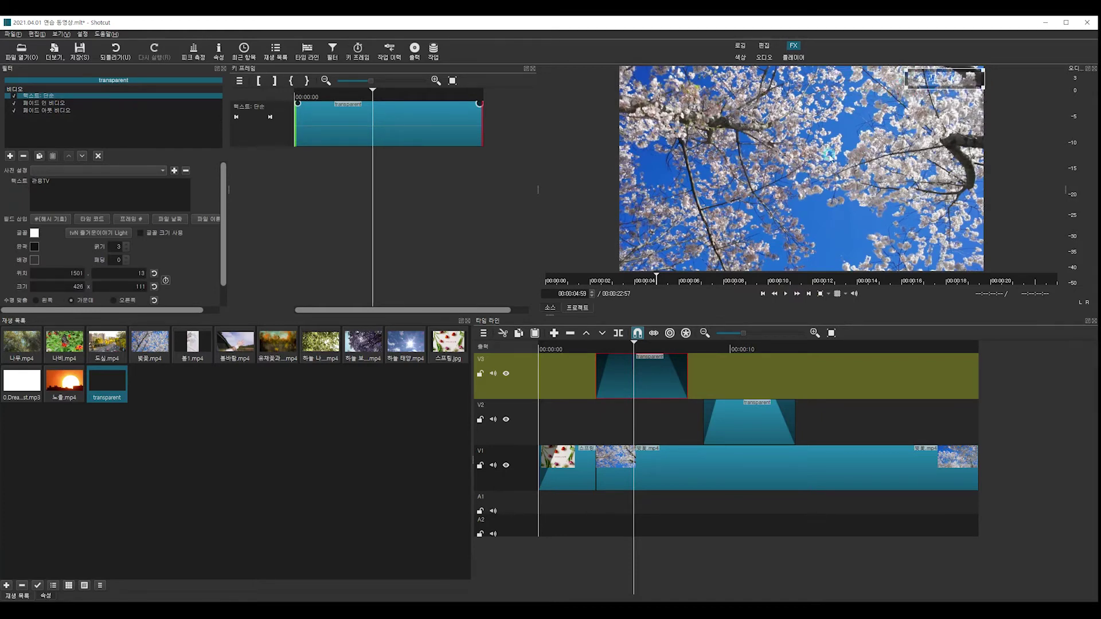
Set the font colour of the V3 caption to black (#000000).
{"action": "left_click", "coordinate": [33, 233]}
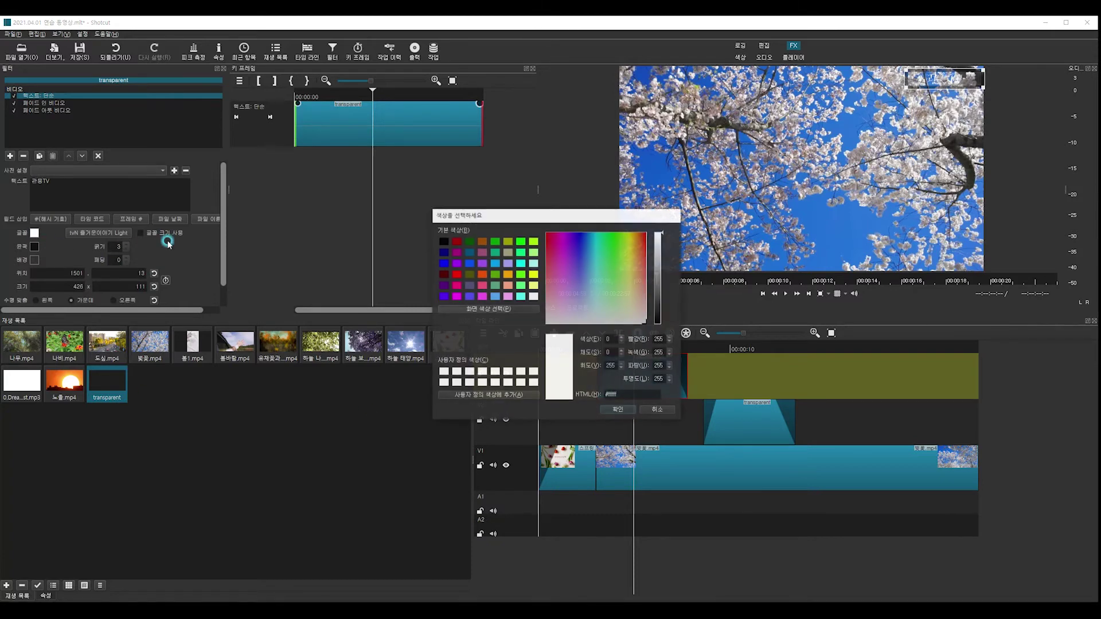
{"action": "left_click", "coordinate": [442, 242]}
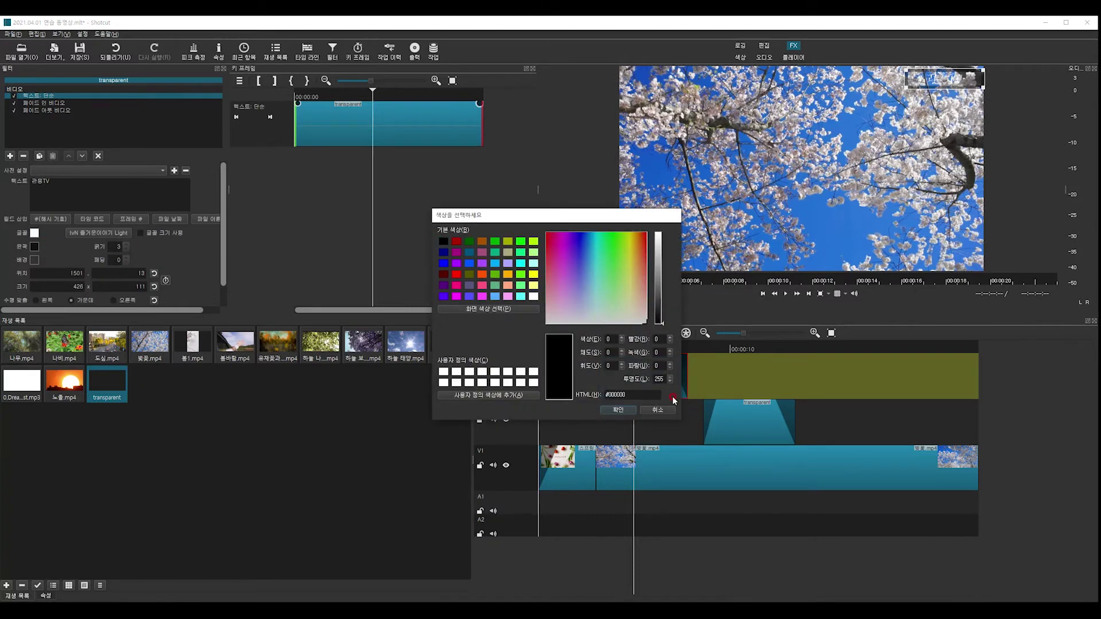
{"action": "left_click", "coordinate": [611, 410]}
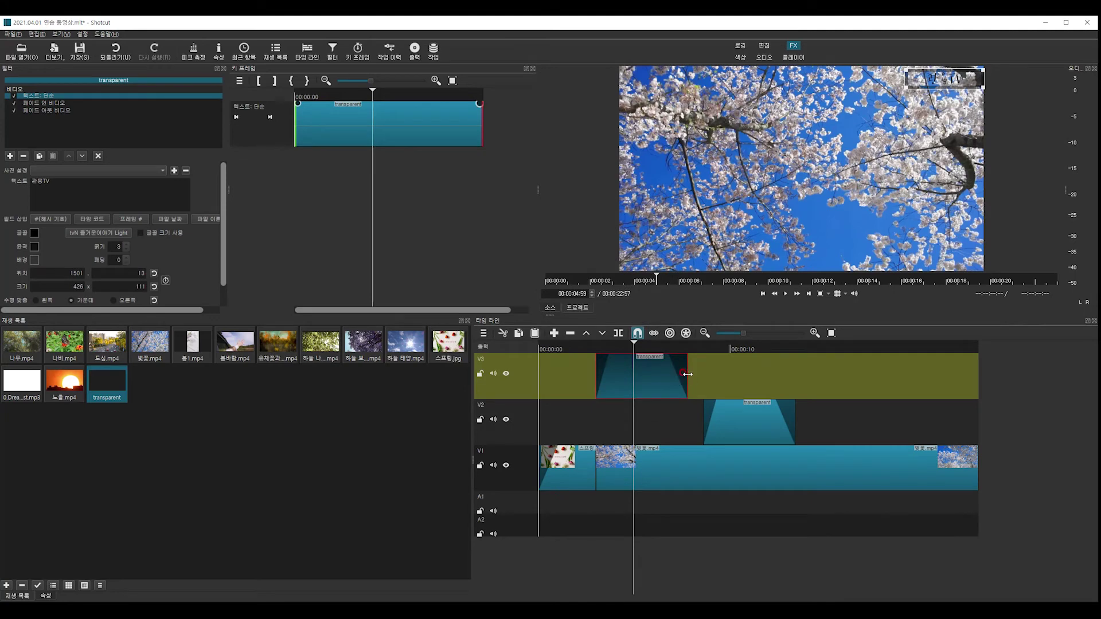
Lengthen the V3 caption clip to the end of 벚꽃.mp4 and play back both captions together.
{"action": "left_click_drag", "start_coordinate": [690, 376], "coordinate": [982, 374]}
{"action": "left_click", "coordinate": [667, 370]}
{"action": "key", "text": "space"}
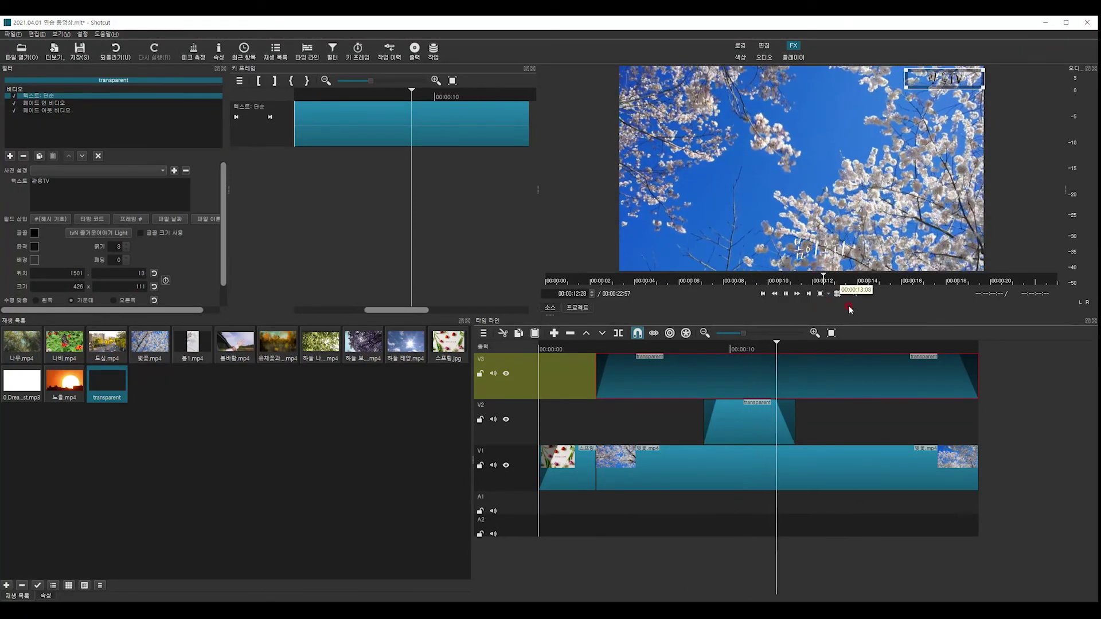
{"action": "key", "text": "space"}
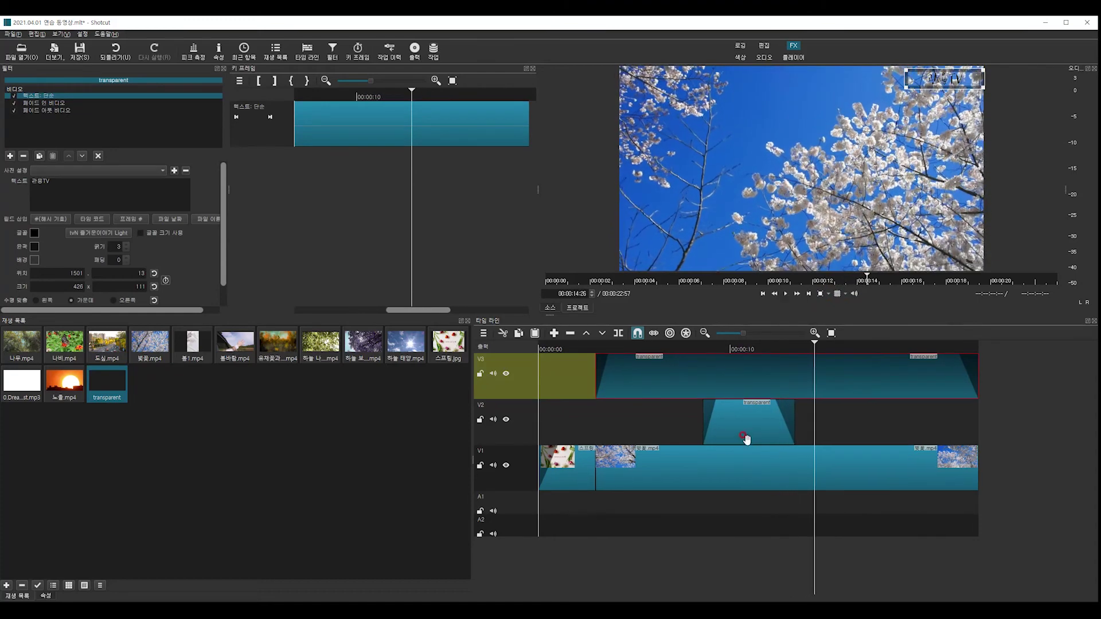
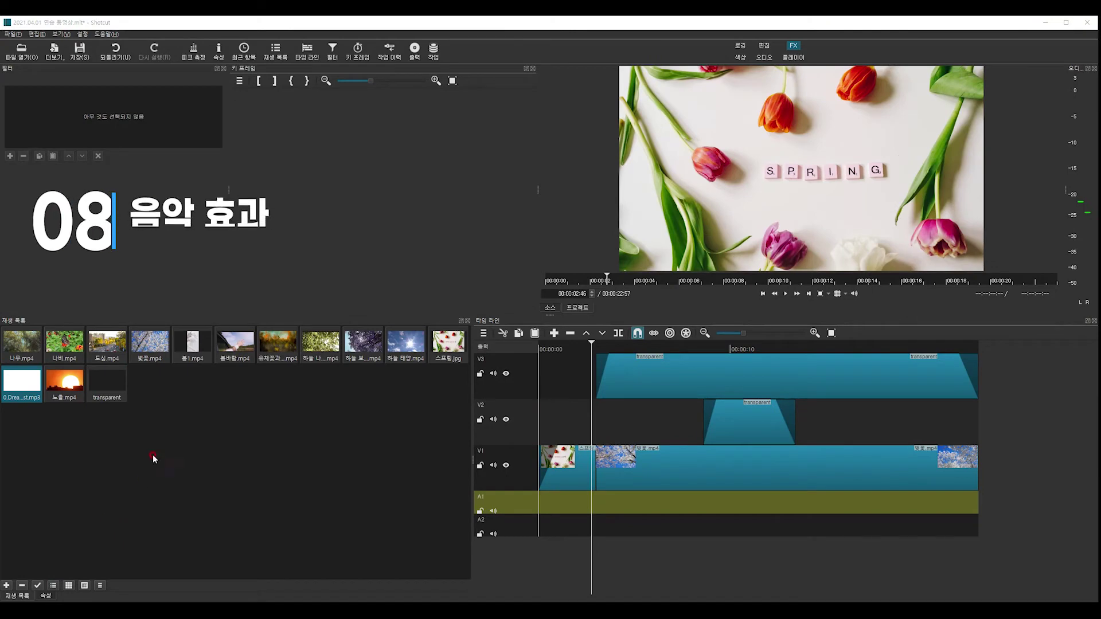
Place the music file 0.Dream of Violinist.mp3 at the start of audio track A1.
{"action": "left_click", "coordinate": [25, 387]}
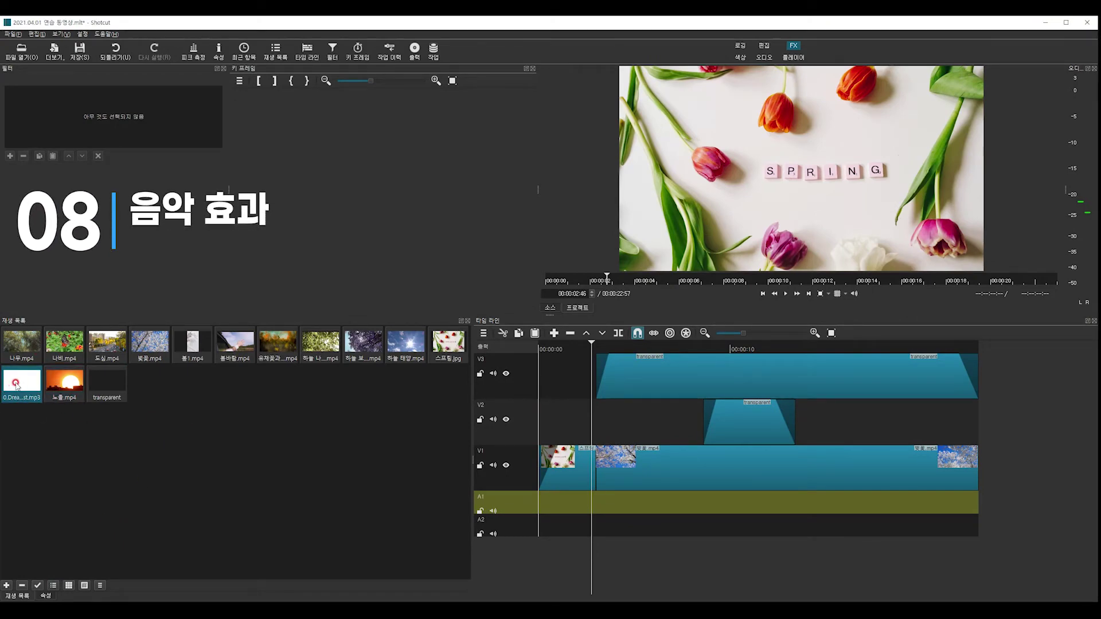
{"action": "left_click_drag", "start_coordinate": [19, 392], "coordinate": [549, 496]}
{"action": "left_click", "coordinate": [578, 529]}
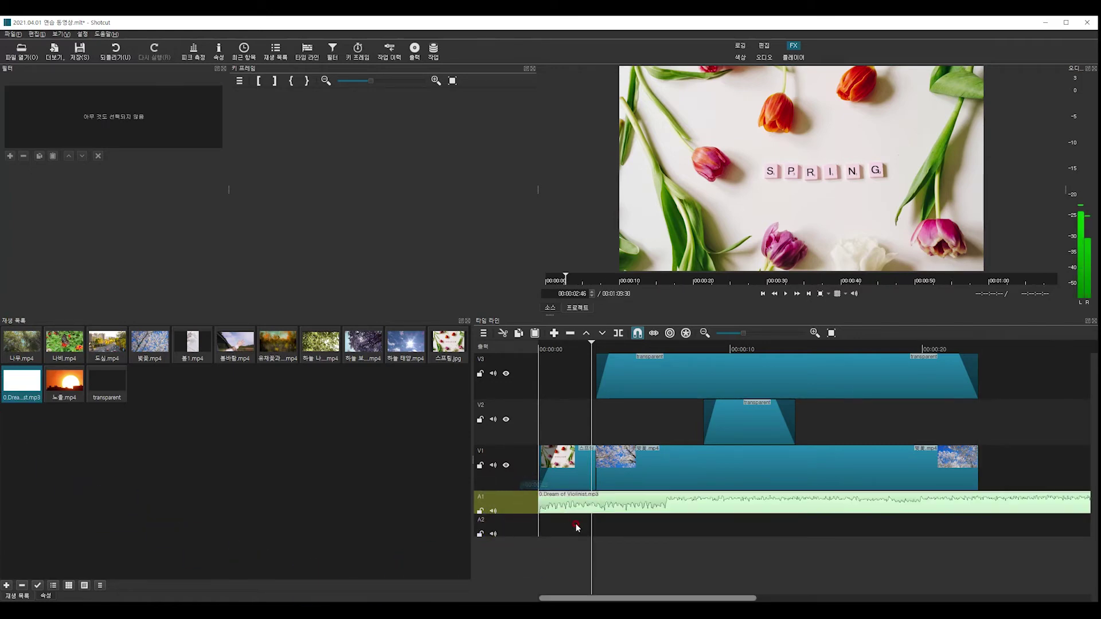
Select the music clip on A1, listen to its opening from the timeline start, and return the playhead to 00:00:00:00.
{"action": "left_click", "coordinate": [588, 502]}
{"action": "left_click_drag", "start_coordinate": [591, 345], "coordinate": [546, 345]}
{"action": "key", "text": "space"}
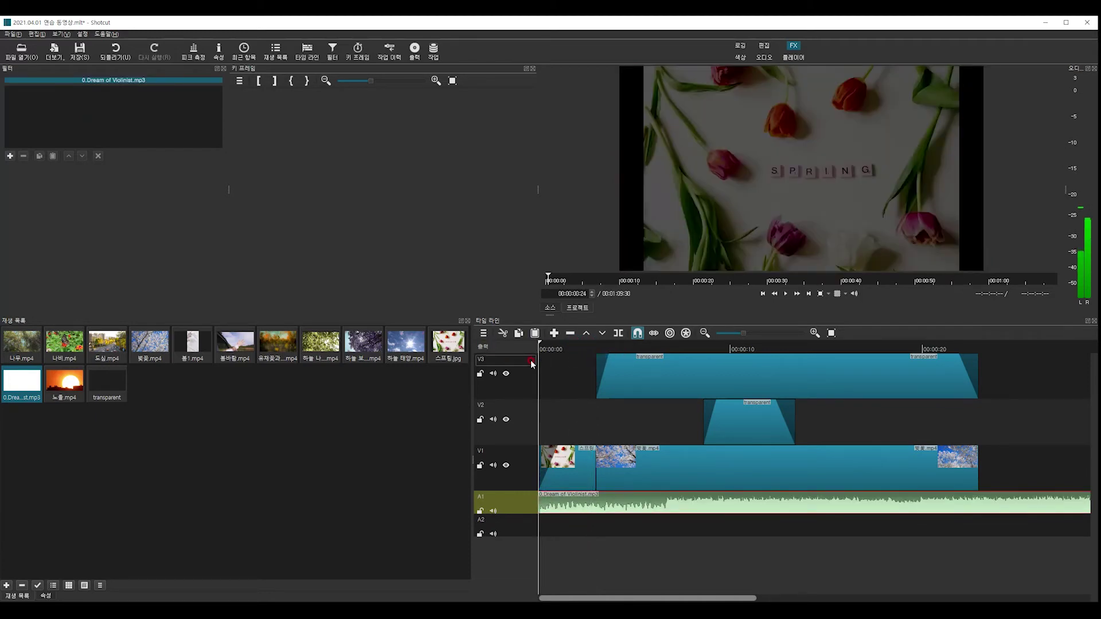
{"action": "key", "text": "space"}
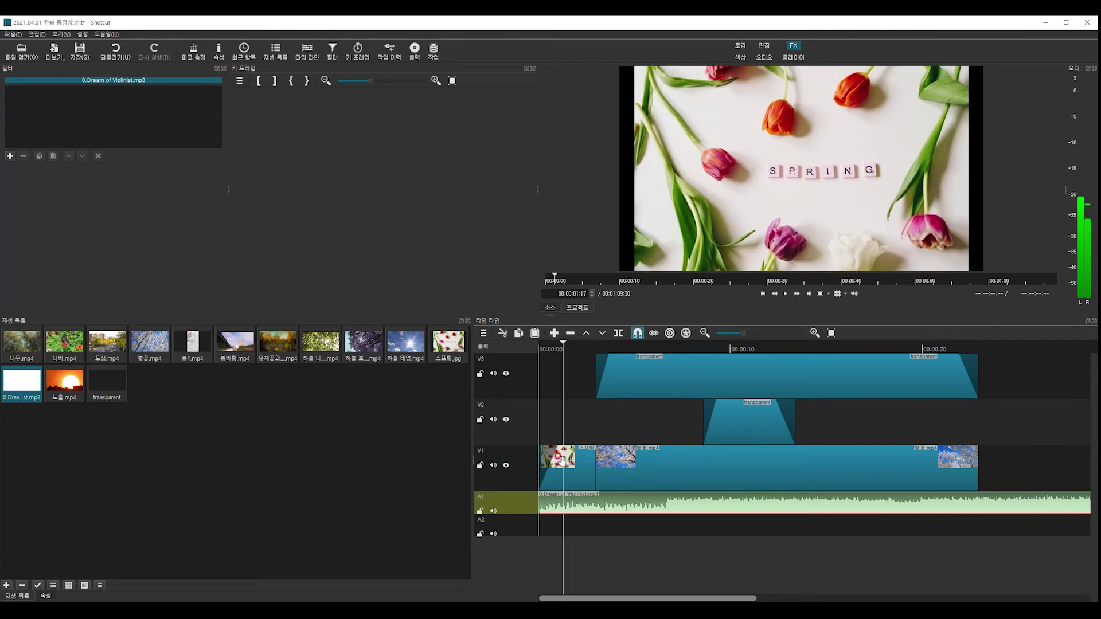
{"action": "left_click", "coordinate": [542, 348]}
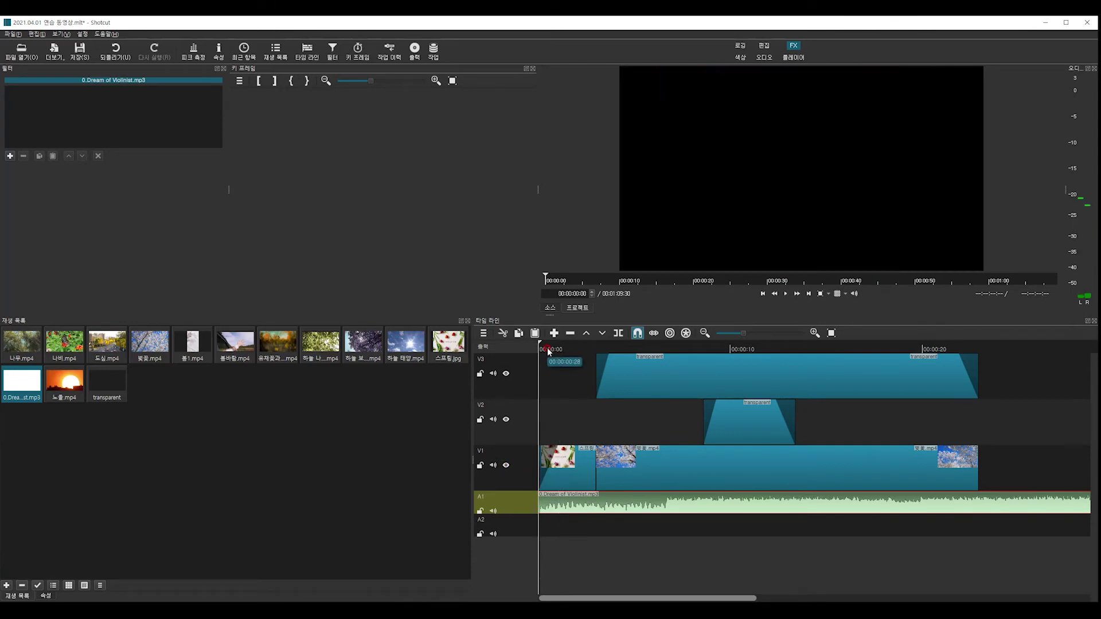
{"action": "key", "text": "space"}
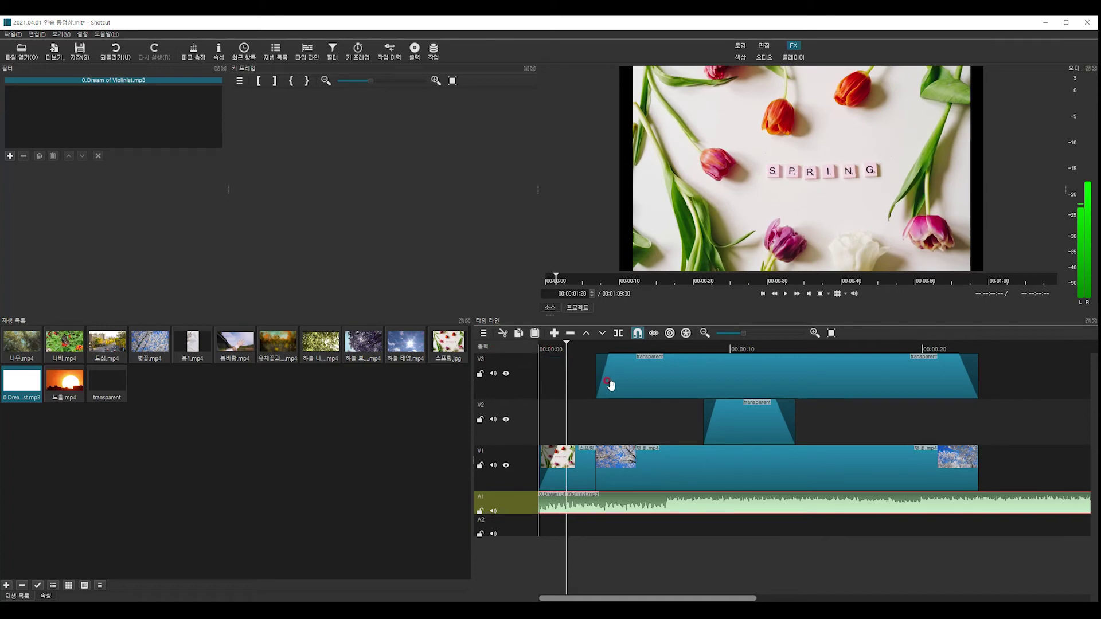
{"action": "key", "text": "Home"}
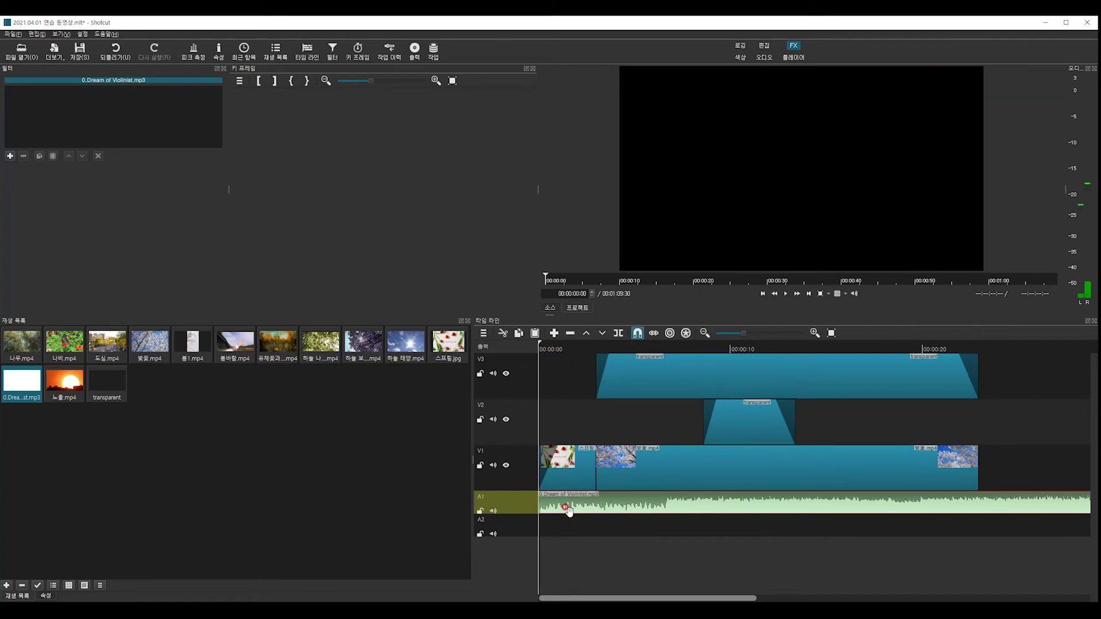
Add Fade In Audio and Fade Out Audio filters to the music clip and play back its opening.
{"action": "left_click", "coordinate": [10, 155]}
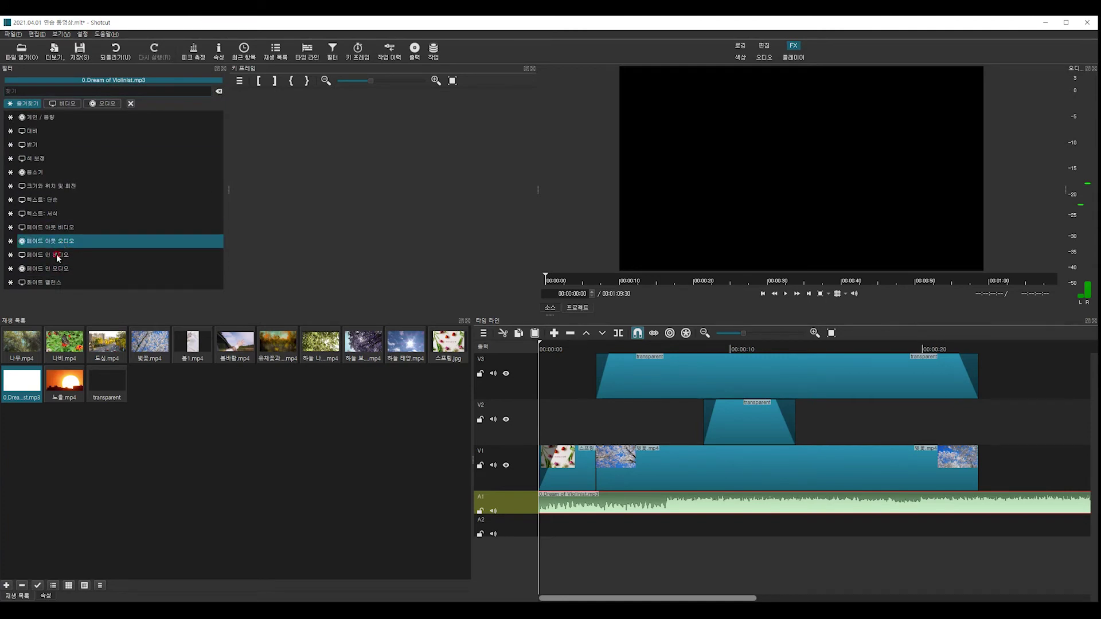
{"action": "left_click", "coordinate": [45, 268]}
{"action": "left_click", "coordinate": [10, 155]}
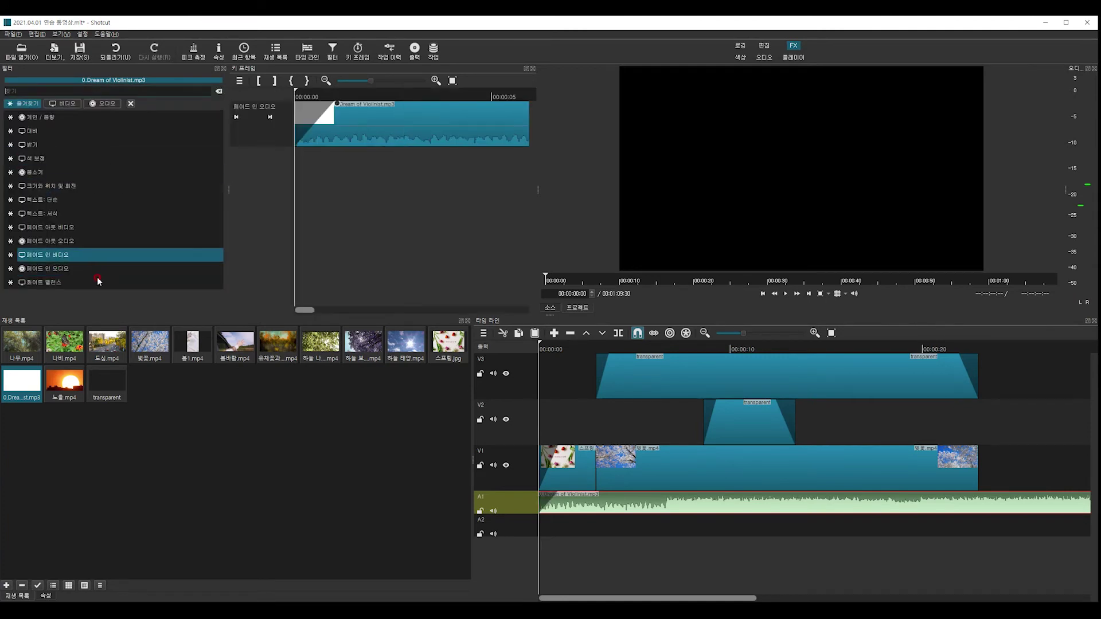
{"action": "left_click", "coordinate": [56, 245]}
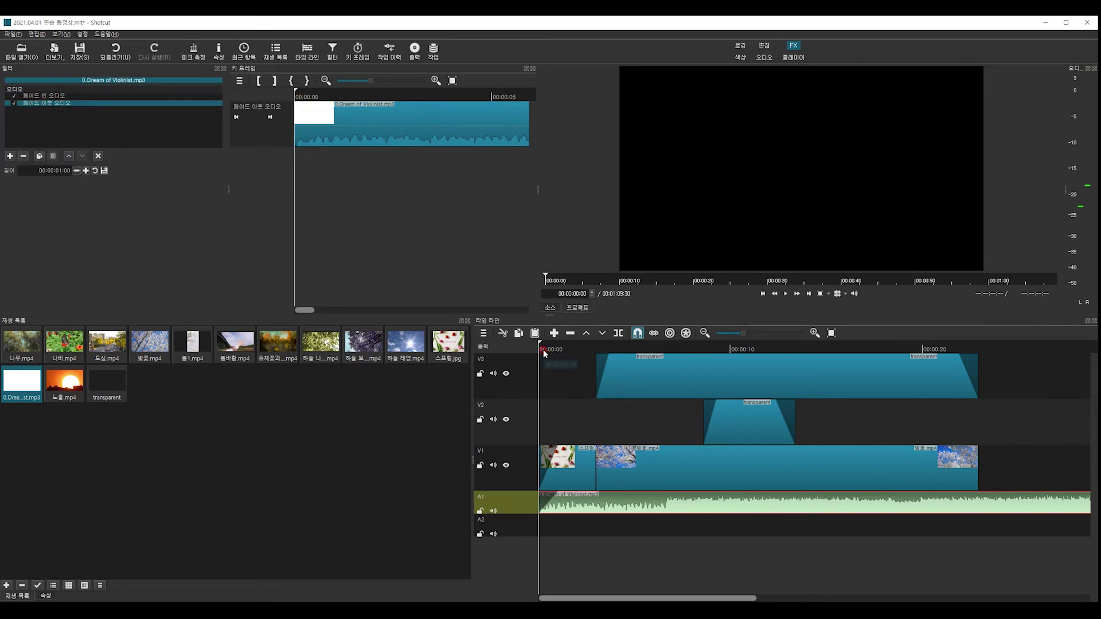
{"action": "key", "text": "space"}
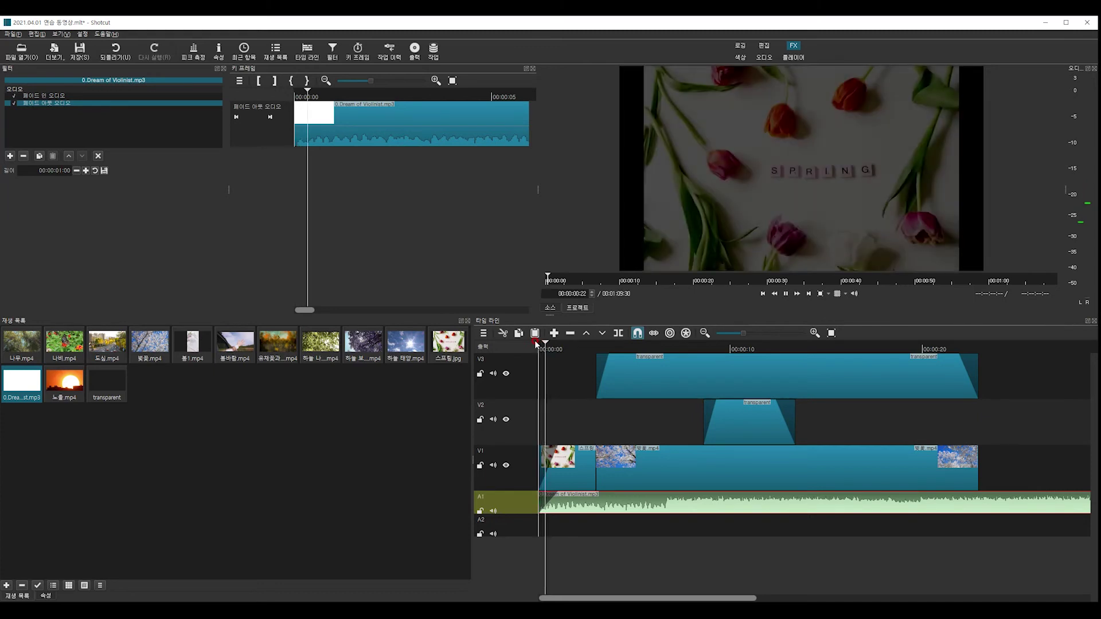
{"action": "key", "text": "space"}
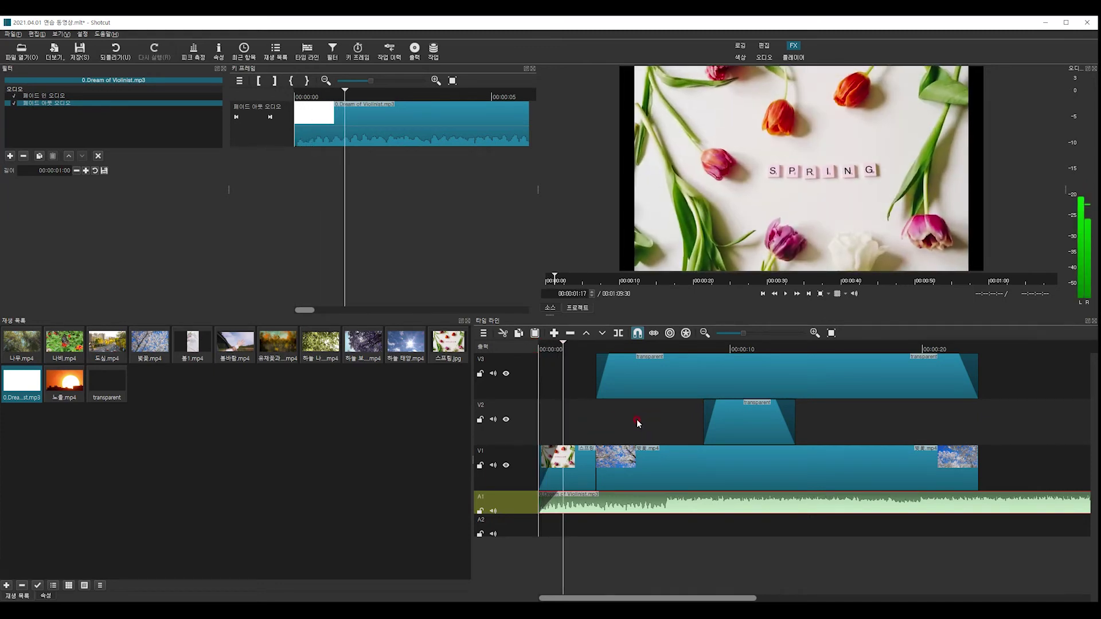
Put the playhead at about 00:00:06:34, where the music waveform on A1 becomes louder.
{"action": "scroll", "coordinate": [619, 439], "scroll_direction": "down", "scroll_amount": 2}
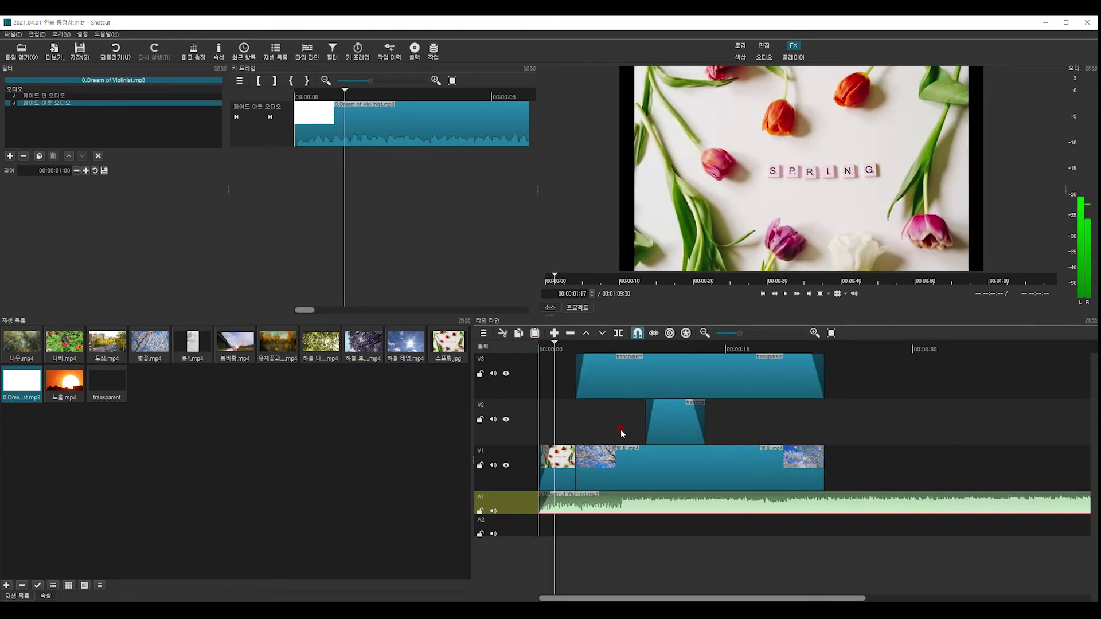
{"action": "left_click", "coordinate": [628, 347]}
{"action": "left_click", "coordinate": [620, 346]}
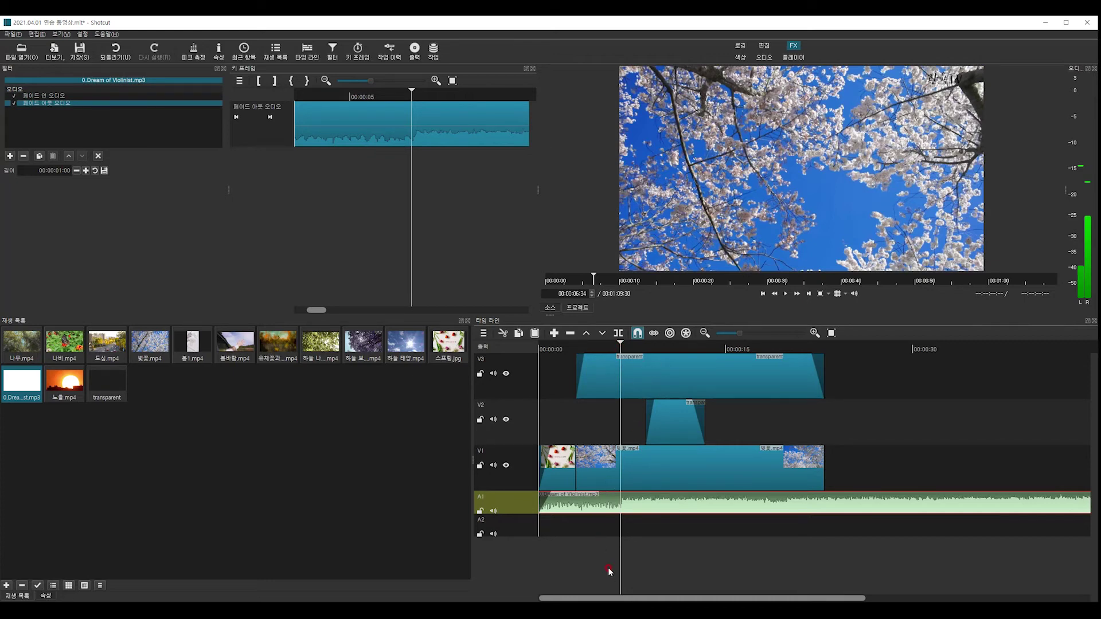
{"action": "double_click", "coordinate": [482, 452]}
{"action": "left_click", "coordinate": [21, 172]}
{"action": "mouse_move", "coordinate": [13, 168]}
{"action": "left_mouse_down"}
{"action": "mouse_move", "coordinate": [4, 150]}
{"action": "mouse_move", "coordinate": [19, 143]}
{"action": "mouse_move", "coordinate": [17, 160]}
{"action": "mouse_move", "coordinate": [6, 158]}
{"action": "left_mouse_up"}
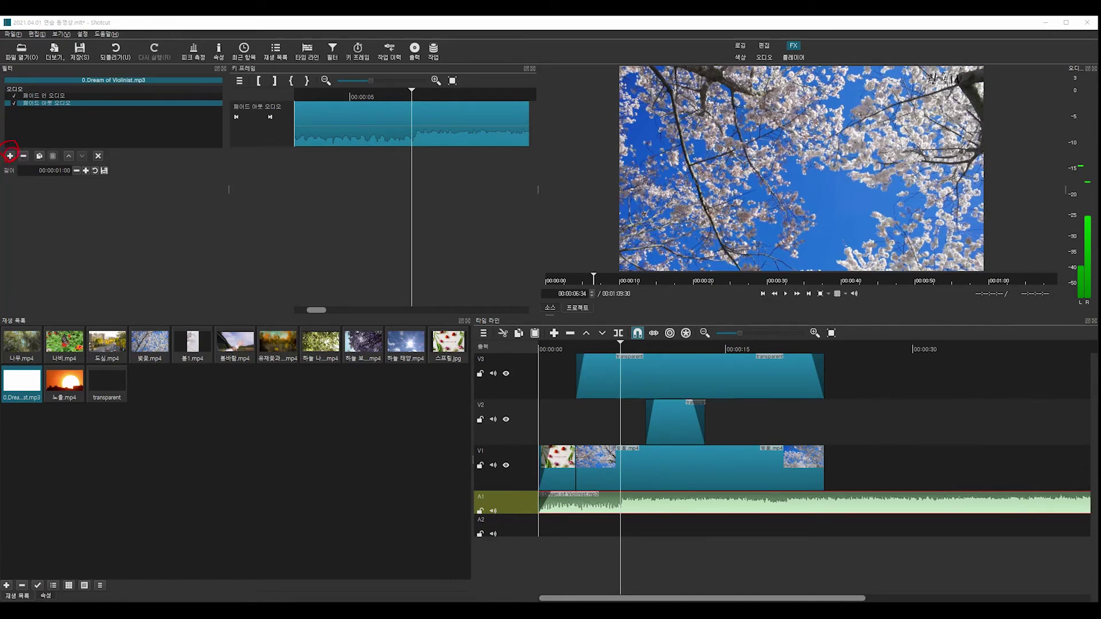
{"action": "left_click", "coordinate": [66, 133]}
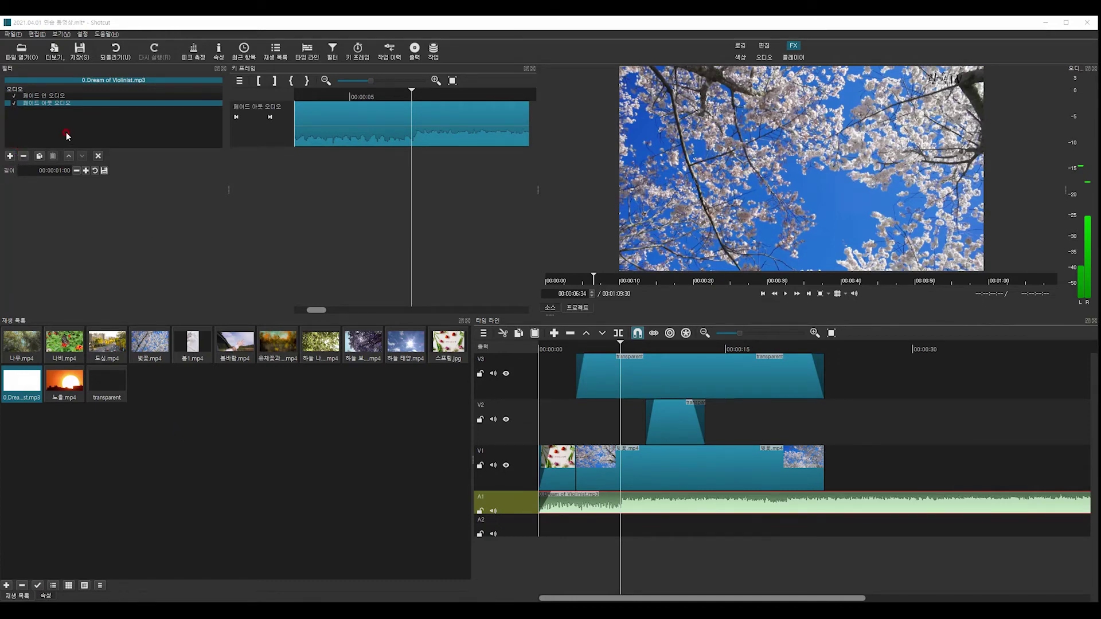
Look through the audio filters and add the Gain / Volume filter from the favourites to the music clip.
{"action": "left_click", "coordinate": [10, 155]}
{"action": "left_click", "coordinate": [39, 104]}
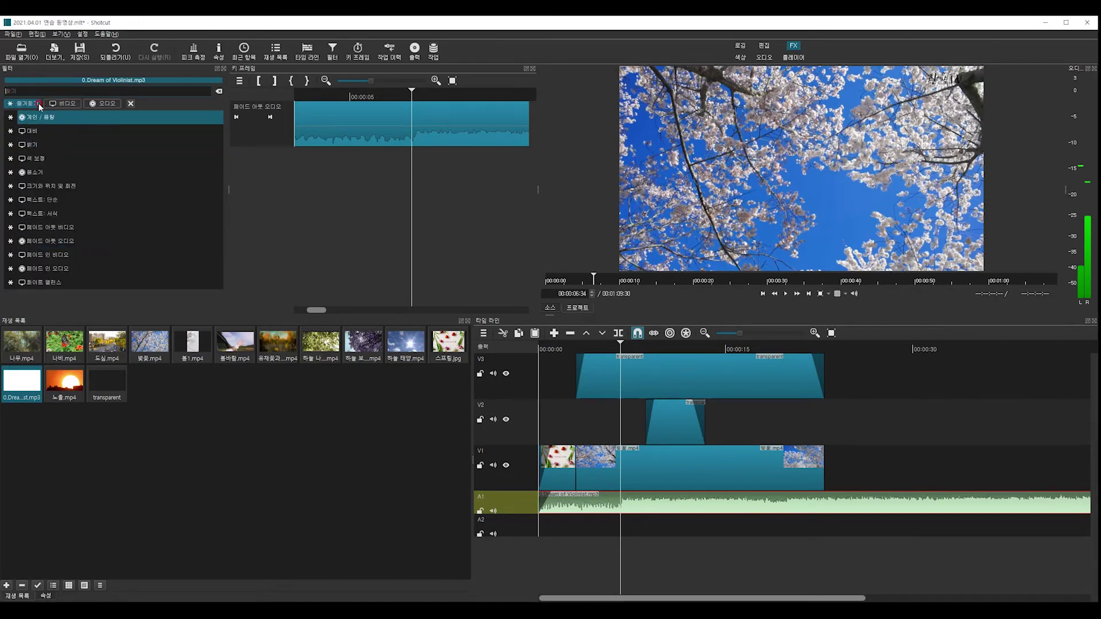
{"action": "left_click", "coordinate": [118, 104]}
{"action": "scroll", "coordinate": [45, 154], "scroll_direction": "down", "scroll_amount": 3}
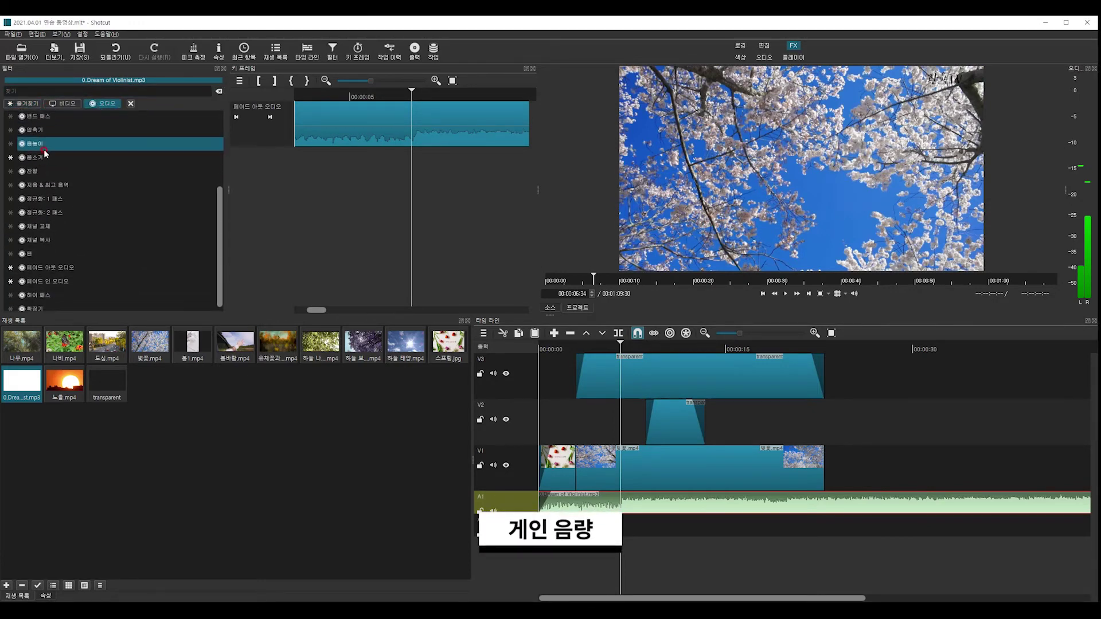
{"action": "scroll", "coordinate": [45, 154], "scroll_direction": "up", "scroll_amount": 3}
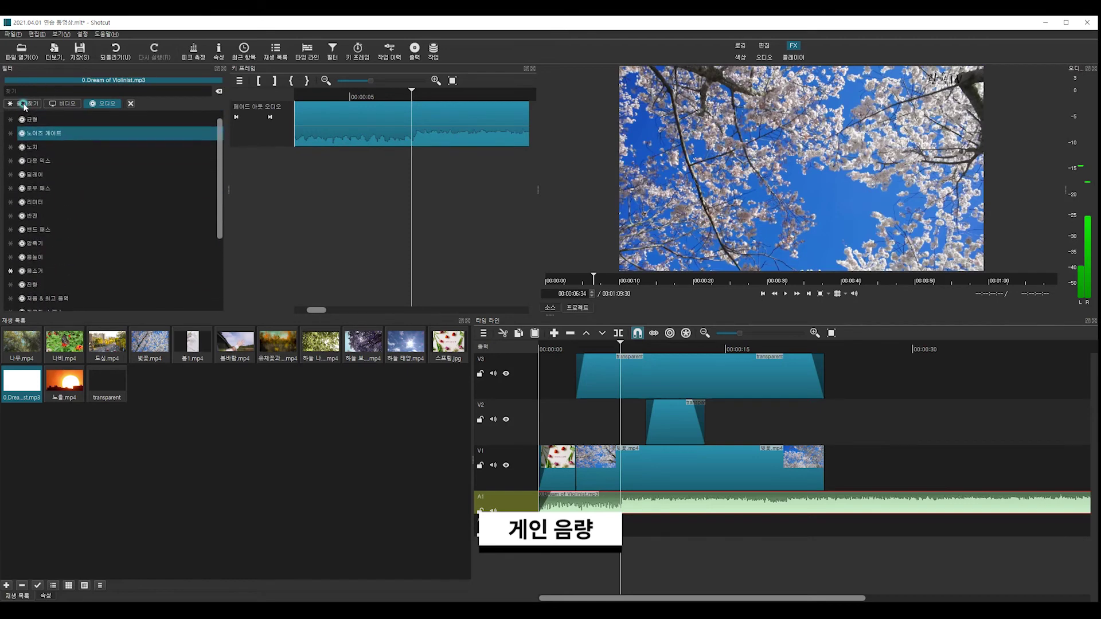
{"action": "left_click", "coordinate": [26, 107]}
{"action": "left_click", "coordinate": [45, 194]}
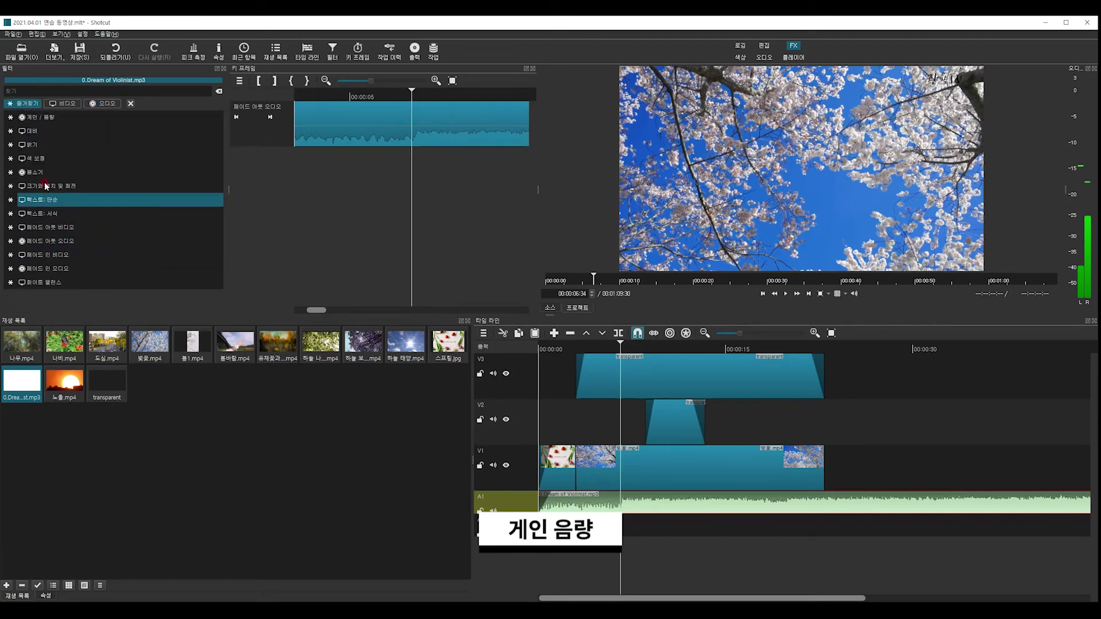
{"action": "left_click", "coordinate": [42, 119]}
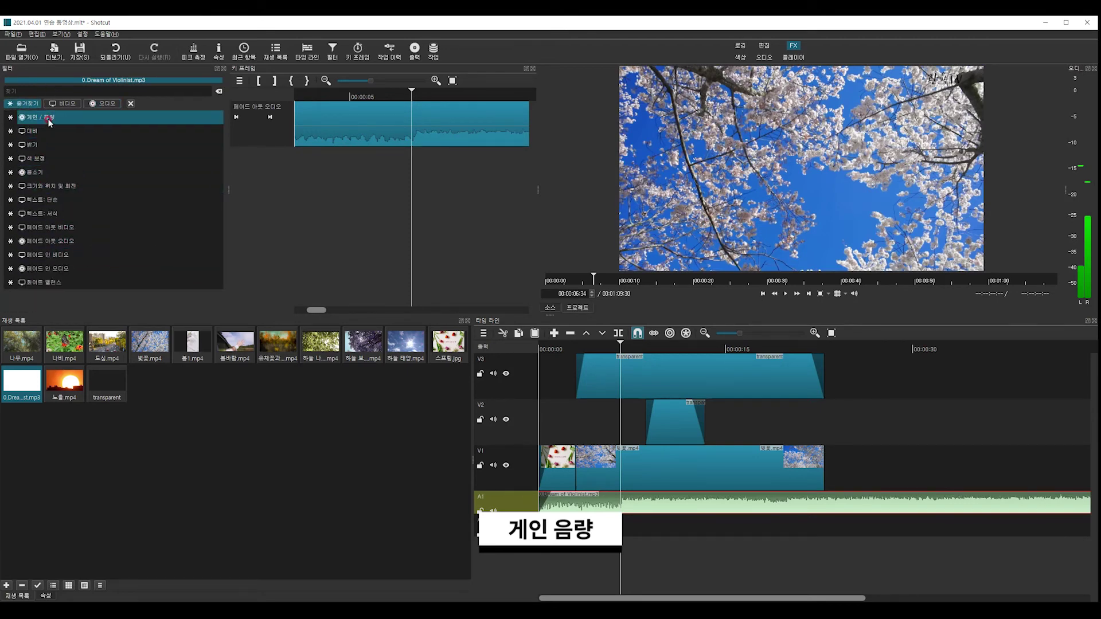
{"action": "double_click", "coordinate": [49, 120]}
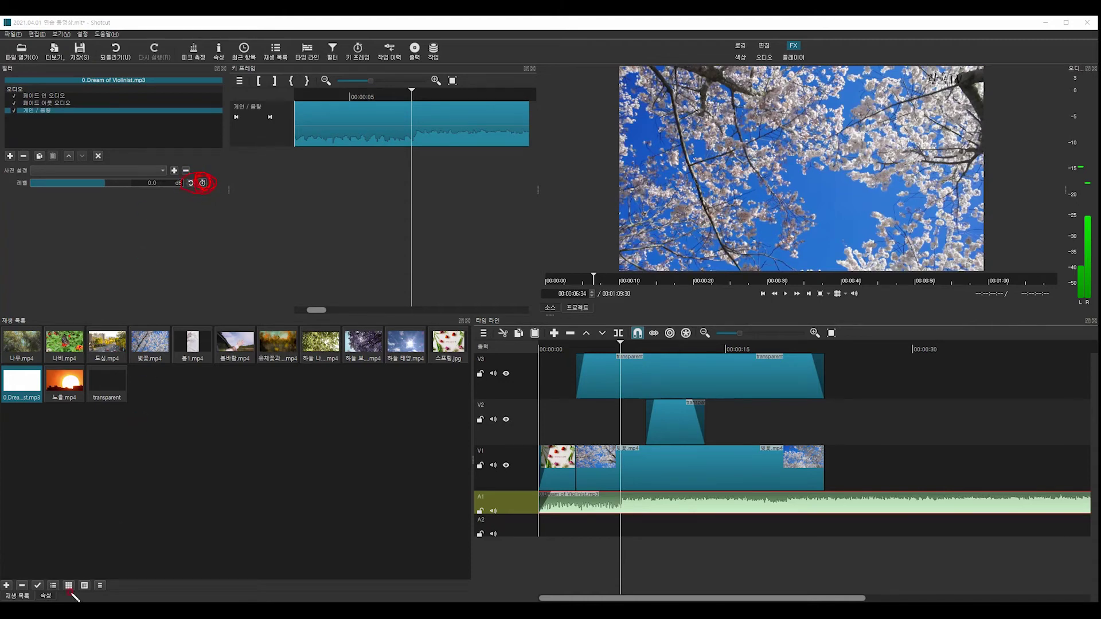
Turn on keyframes for the music clip's Gain / Volume level and show the clip's full length in the keyframe view.
{"action": "left_click", "coordinate": [203, 183]}
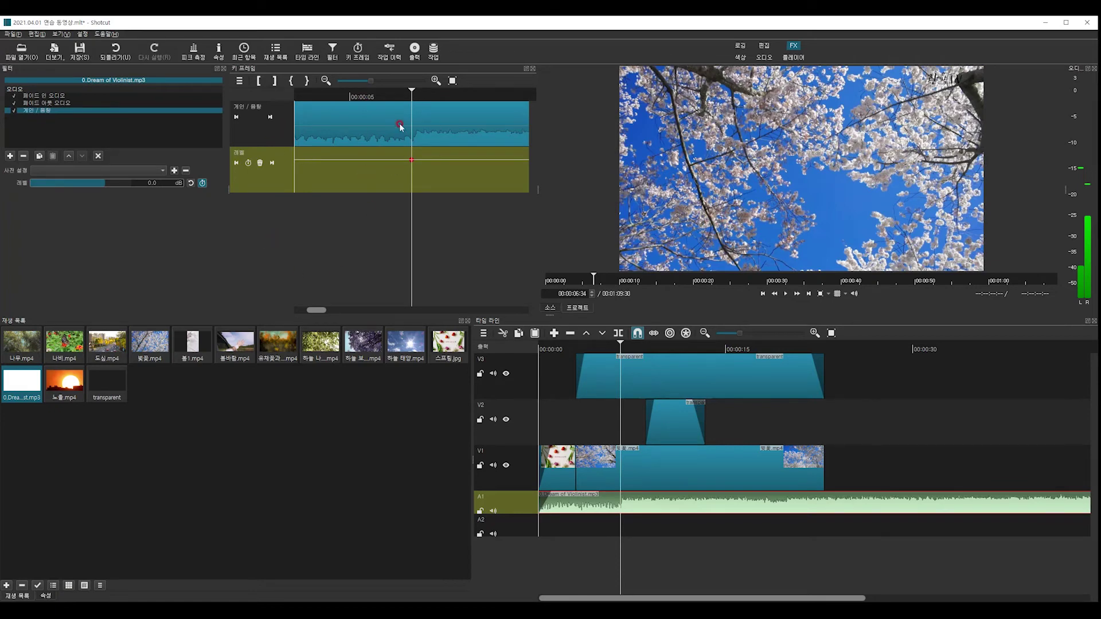
{"action": "key", "text": "Up"}
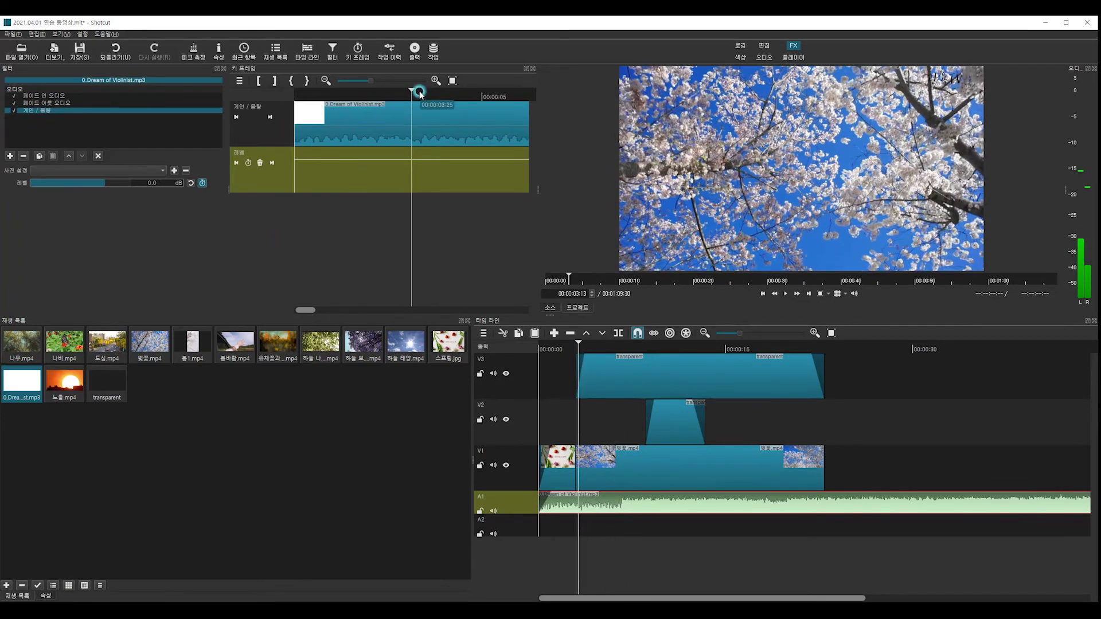
{"action": "left_click_drag", "start_coordinate": [418, 93], "coordinate": [386, 104]}
{"action": "left_click", "coordinate": [407, 128]}
{"action": "scroll", "coordinate": [381, 157], "scroll_direction": "down", "scroll_amount": 3}
{"action": "left_click", "coordinate": [360, 153]}
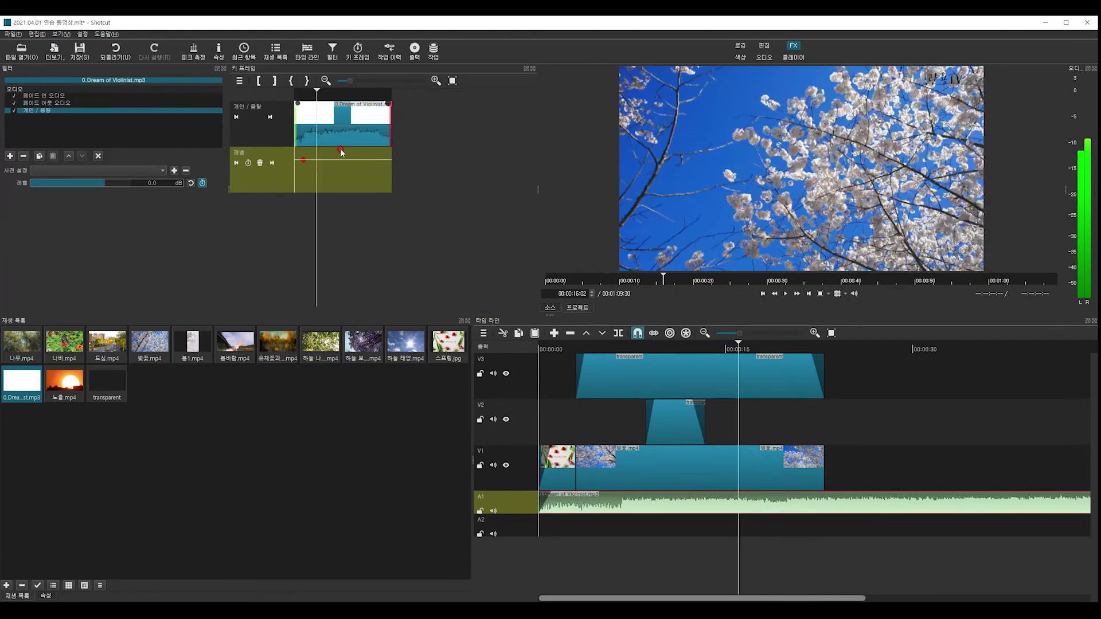
Delete the level keyframe and put the playhead back at about 00:00:06:37, where the music becomes louder.
{"action": "left_click", "coordinate": [303, 159]}
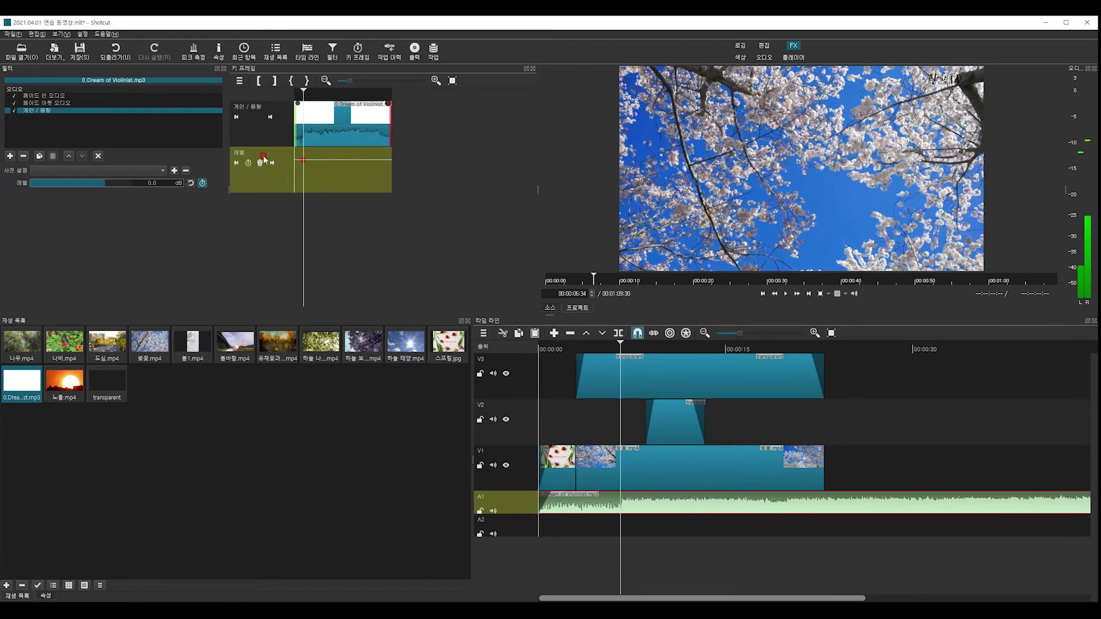
{"action": "left_click", "coordinate": [260, 163]}
{"action": "left_click", "coordinate": [305, 94]}
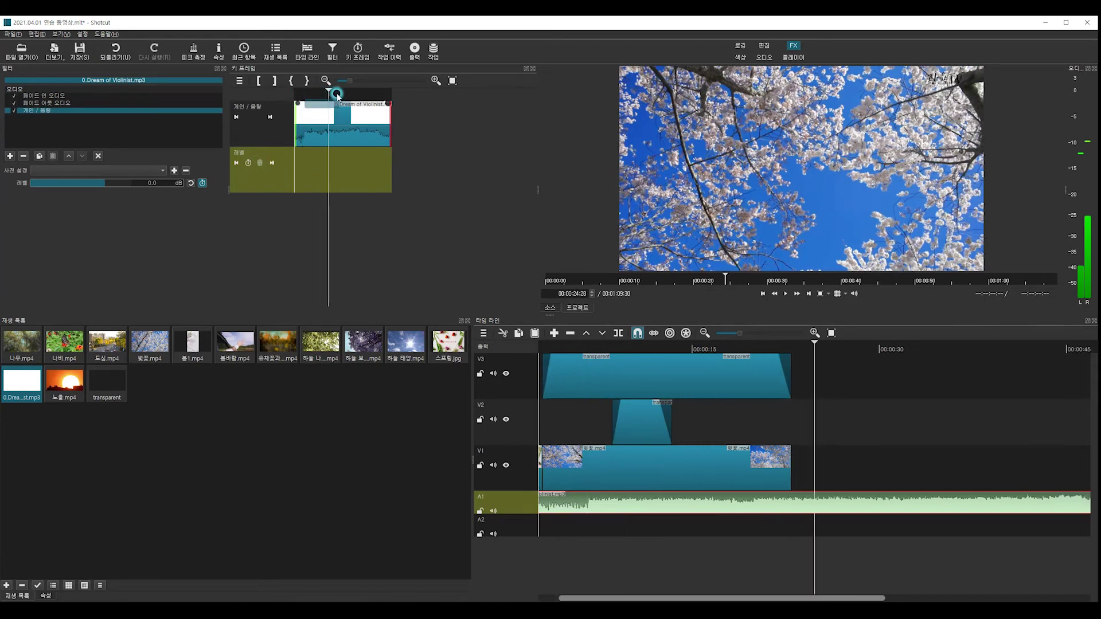
{"action": "left_click", "coordinate": [323, 145]}
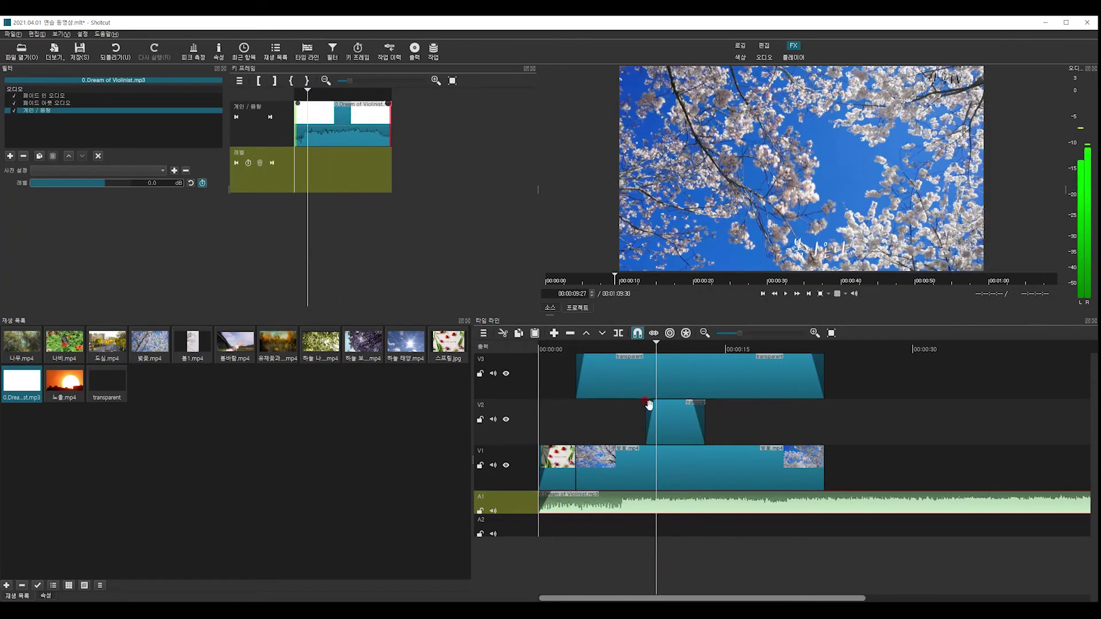
{"action": "left_click", "coordinate": [625, 347]}
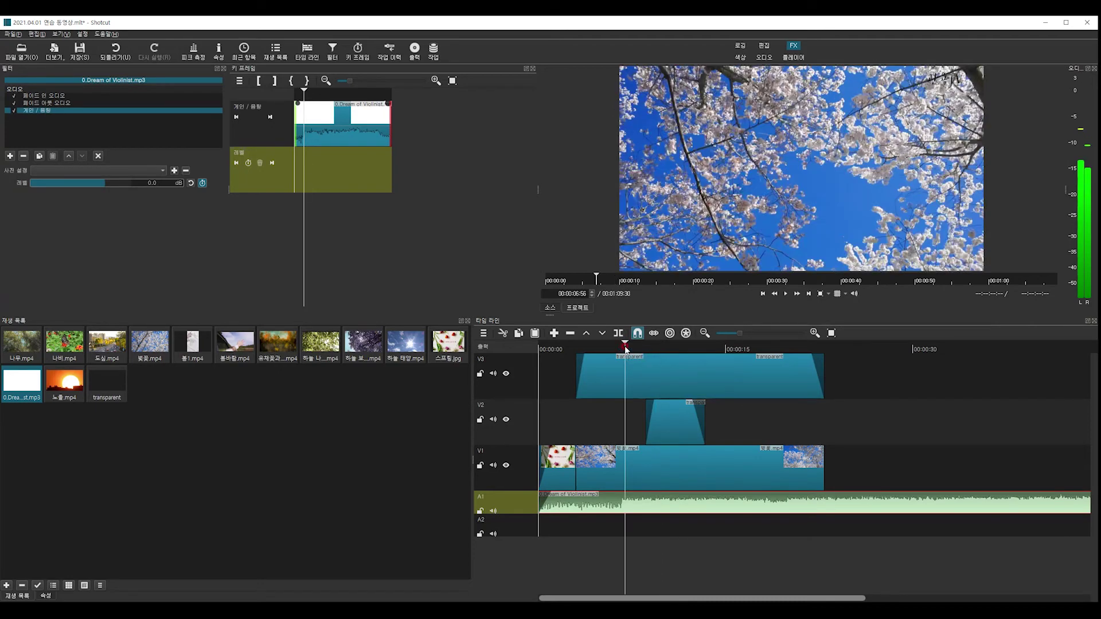
{"action": "left_click", "coordinate": [618, 347]}
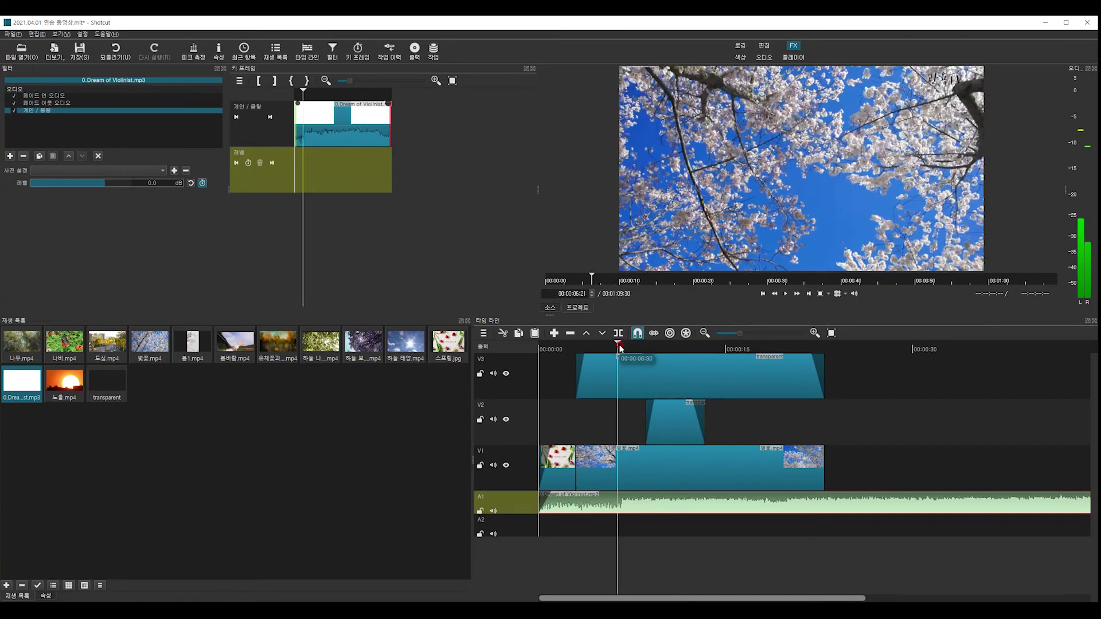
{"action": "left_click", "coordinate": [588, 338]}
{"action": "left_click", "coordinate": [616, 346]}
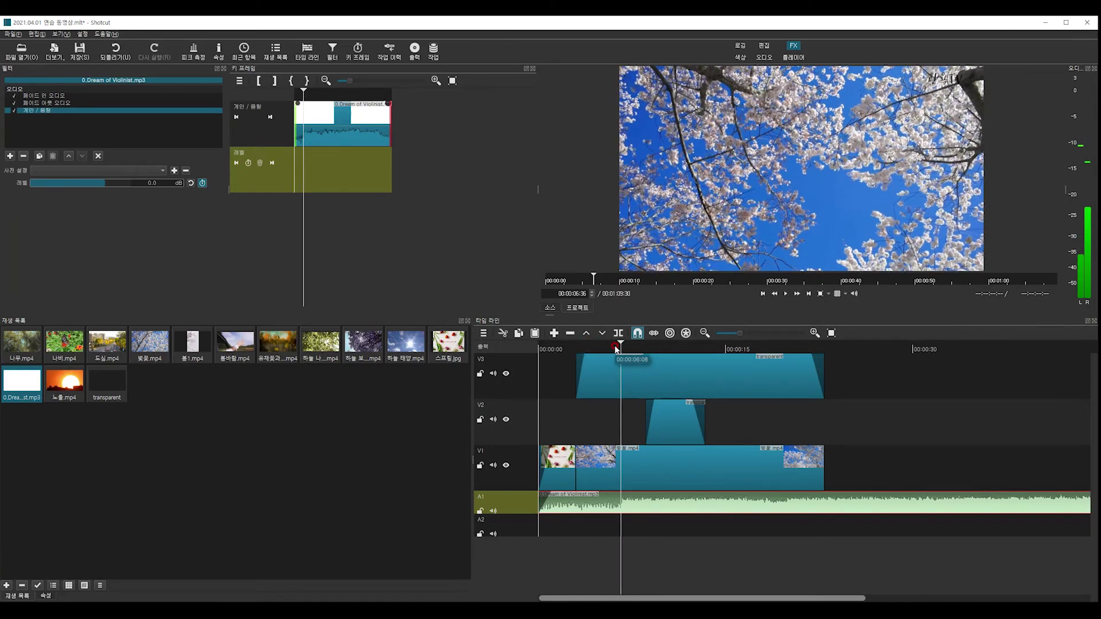
Add level keyframes for the Gain / Volume filter at about 00:00:06:37 and 00:00:11:45.
{"action": "left_click", "coordinate": [112, 196]}
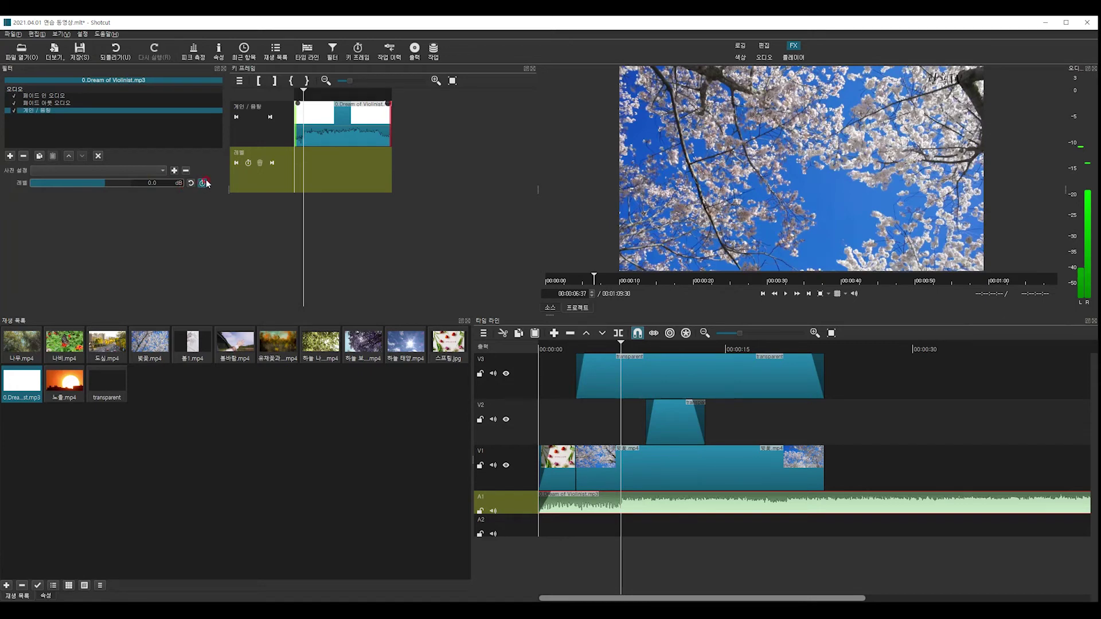
{"action": "left_click", "coordinate": [247, 162]}
{"action": "left_click", "coordinate": [305, 159]}
{"action": "left_click", "coordinate": [626, 375]}
{"action": "left_click_drag", "start_coordinate": [622, 344], "coordinate": [674, 343]}
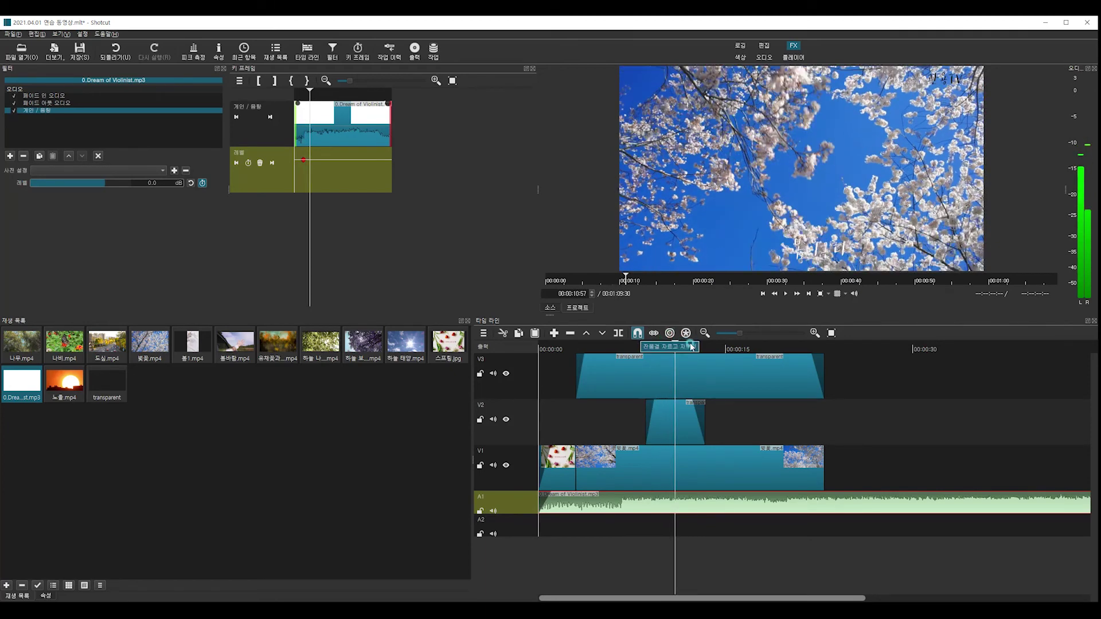
{"action": "left_click_drag", "start_coordinate": [681, 346], "coordinate": [686, 346]}
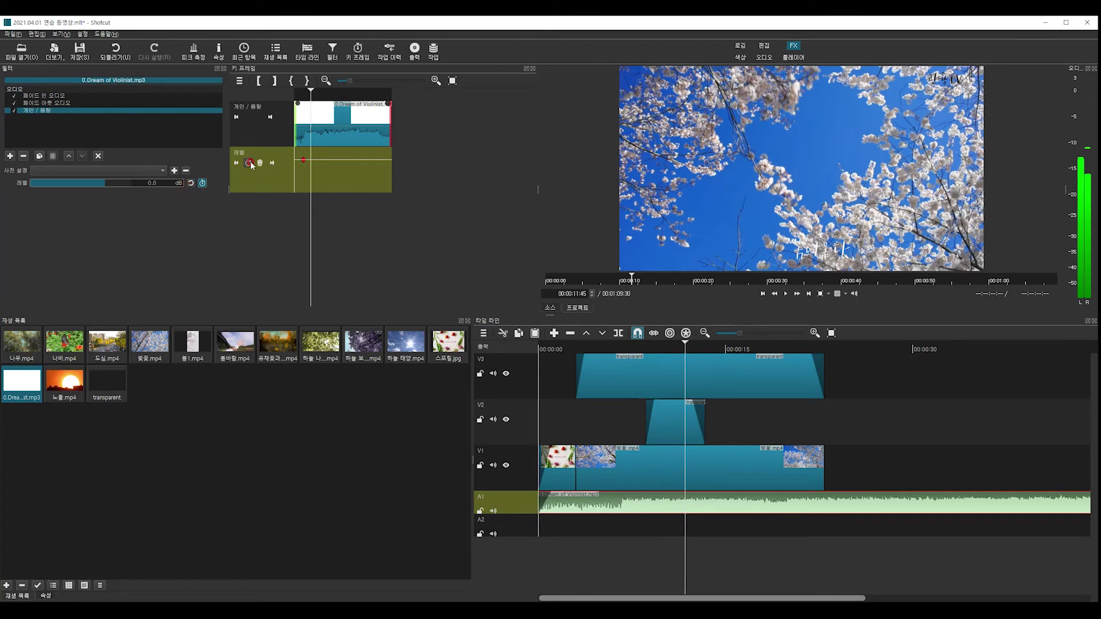
{"action": "double_click", "coordinate": [310, 157]}
Add two outer level keyframes, one just after the 00:00:11:45 keyframe and one at 00:00:05:29.
{"action": "scroll", "coordinate": [310, 160], "scroll_direction": "up", "scroll_amount": 2}
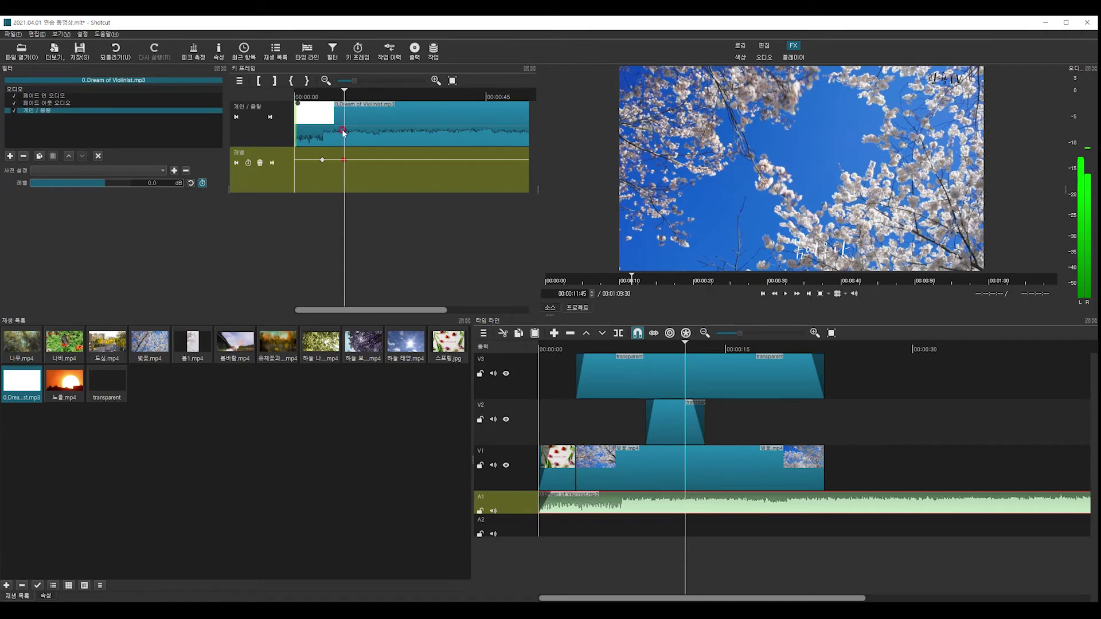
{"action": "mouse_move", "coordinate": [342, 155]}
{"action": "left_mouse_down"}
{"action": "mouse_move", "coordinate": [314, 160]}
{"action": "mouse_move", "coordinate": [346, 164]}
{"action": "left_mouse_up"}
{"action": "left_click", "coordinate": [347, 90]}
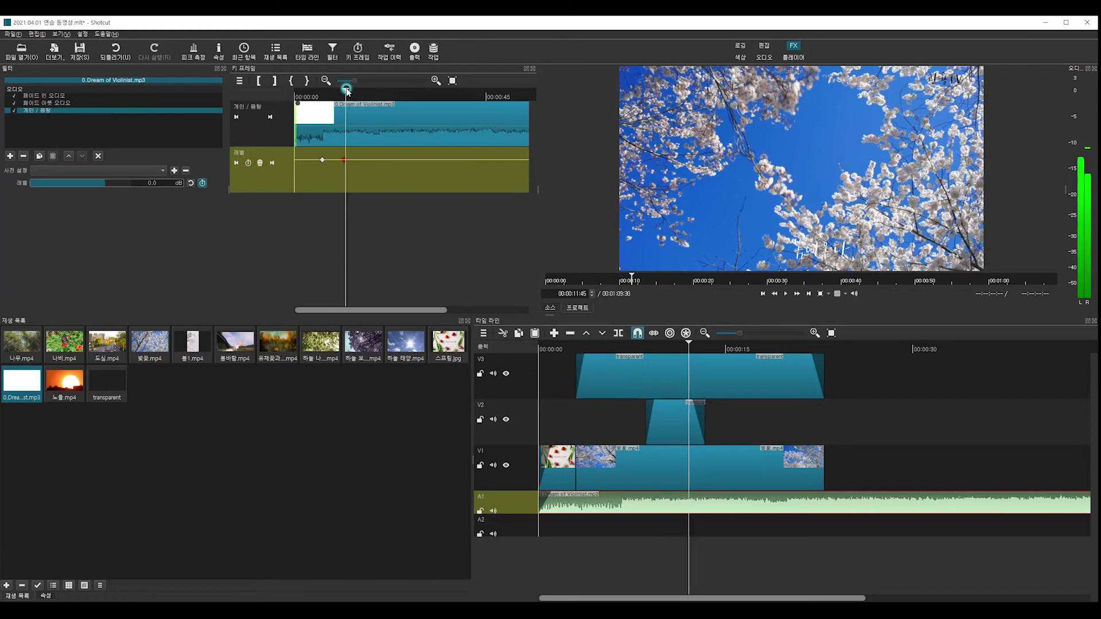
{"action": "left_click_drag", "start_coordinate": [347, 90], "coordinate": [348, 90]}
{"action": "left_click", "coordinate": [250, 163]}
{"action": "left_click_drag", "start_coordinate": [313, 94], "coordinate": [318, 91]}
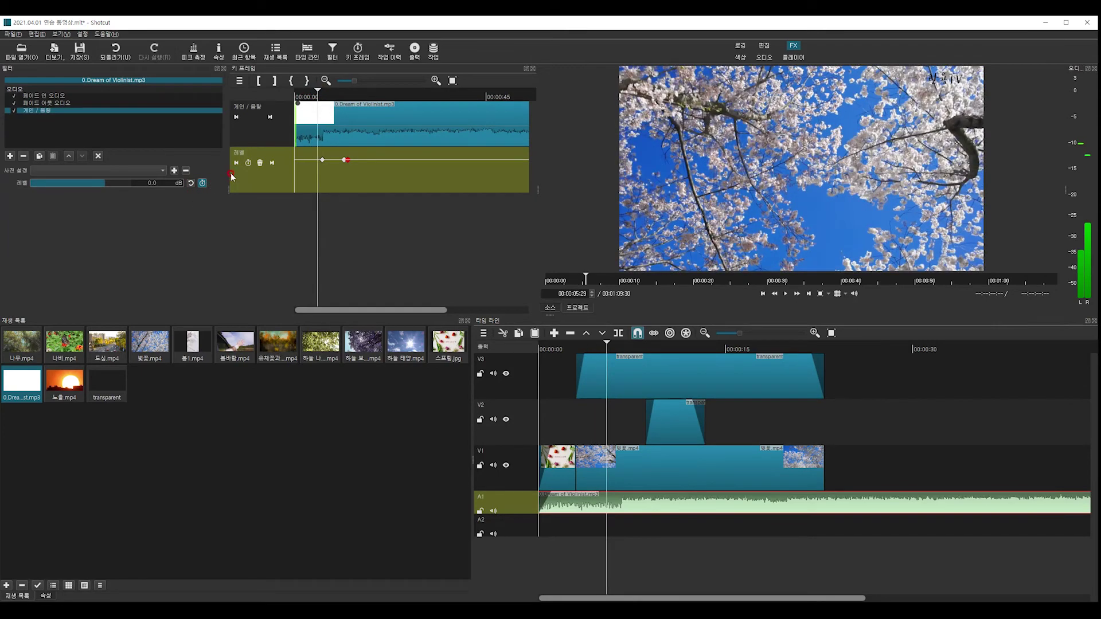
{"action": "left_click", "coordinate": [248, 163]}
Lower the two inner level keyframes to about -25 dB and check the level between them.
{"action": "left_click", "coordinate": [322, 162]}
{"action": "mouse_move", "coordinate": [324, 165]}
{"action": "left_mouse_down"}
{"action": "mouse_move", "coordinate": [322, 177]}
{"action": "mouse_move", "coordinate": [340, 170]}
{"action": "left_mouse_up"}
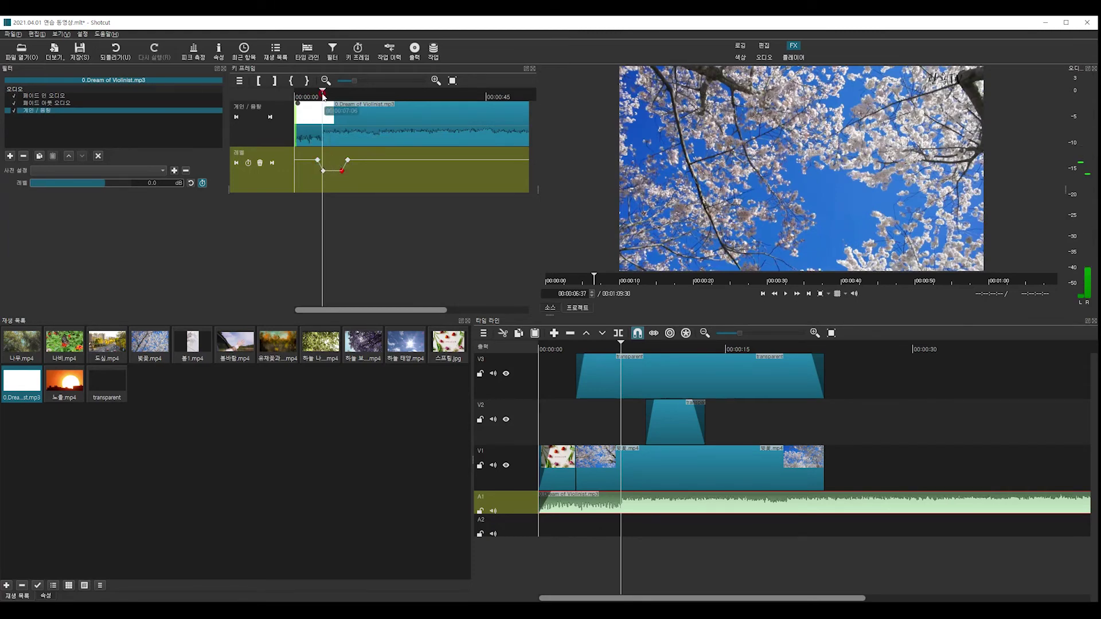
{"action": "left_click", "coordinate": [334, 95]}
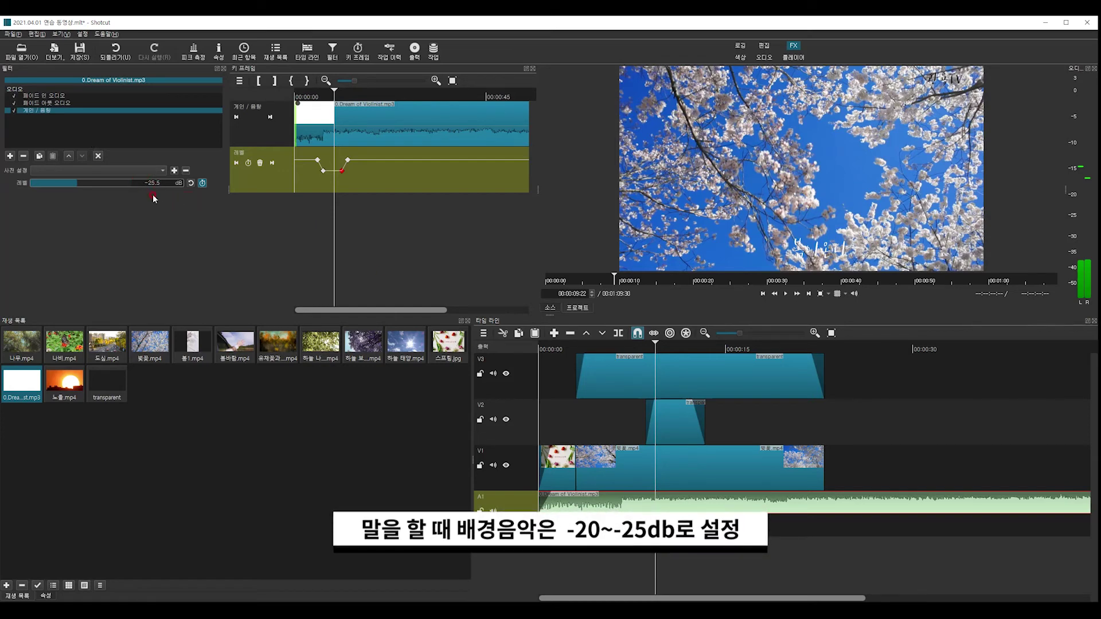
Play back the music from before the first keyframe to hear the volume drop and rise.
{"action": "left_click", "coordinate": [310, 90]}
{"action": "key", "text": "space"}
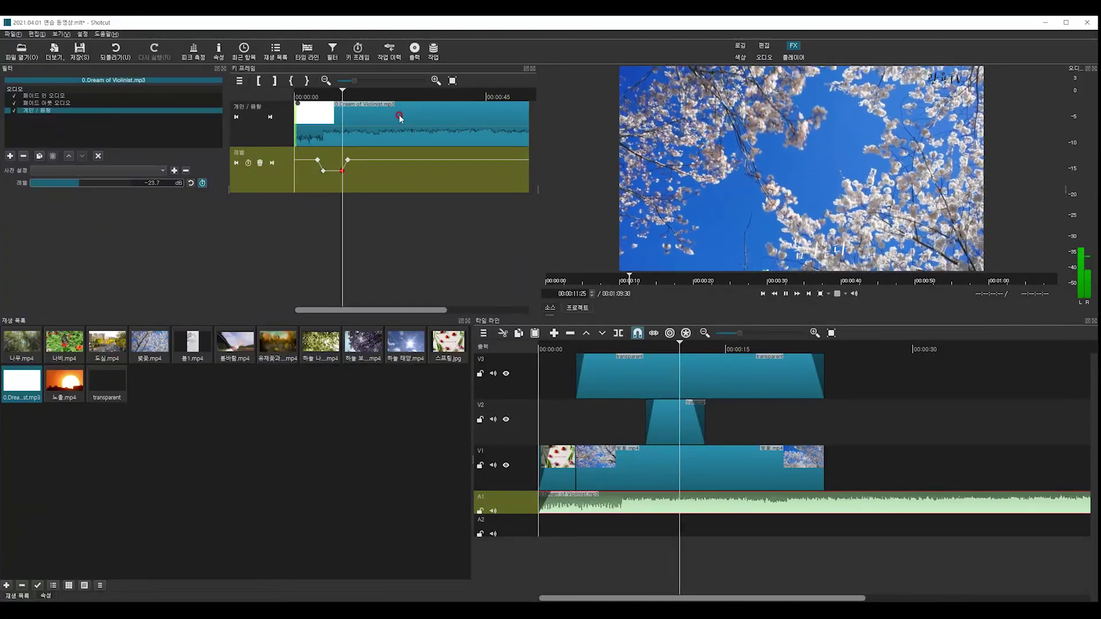
{"action": "key", "text": "space"}
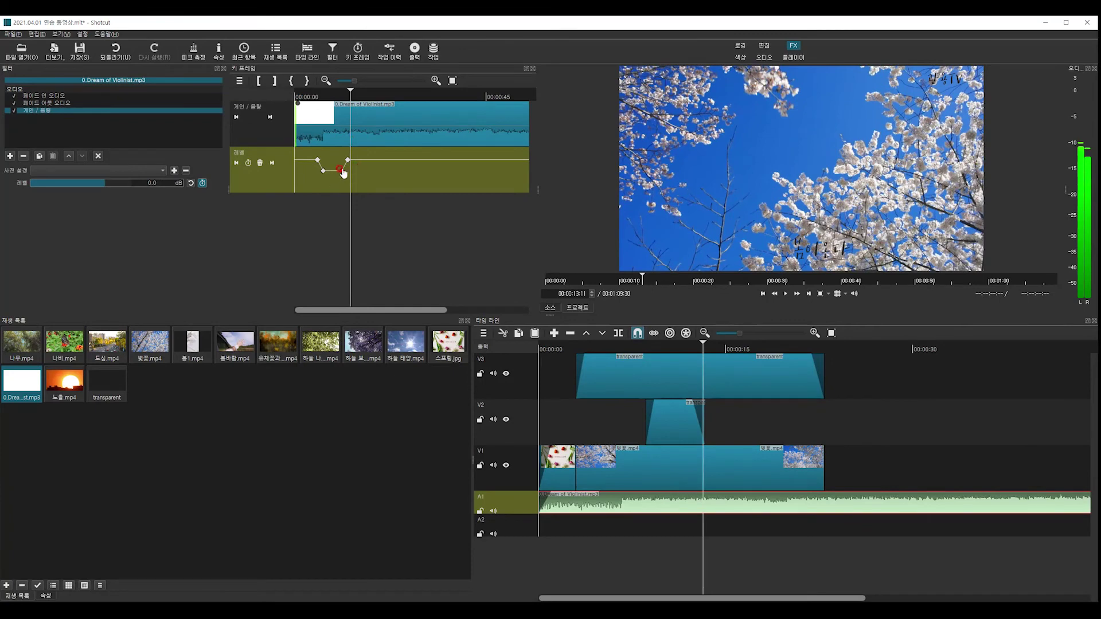
Try reshaping the level curve by moving its keyframes, and delete all four keyframes.
{"action": "mouse_move", "coordinate": [342, 169]}
{"action": "left_mouse_down"}
{"action": "mouse_move", "coordinate": [355, 166]}
{"action": "mouse_move", "coordinate": [319, 168]}
{"action": "mouse_move", "coordinate": [320, 180]}
{"action": "mouse_move", "coordinate": [359, 177]}
{"action": "left_mouse_up"}
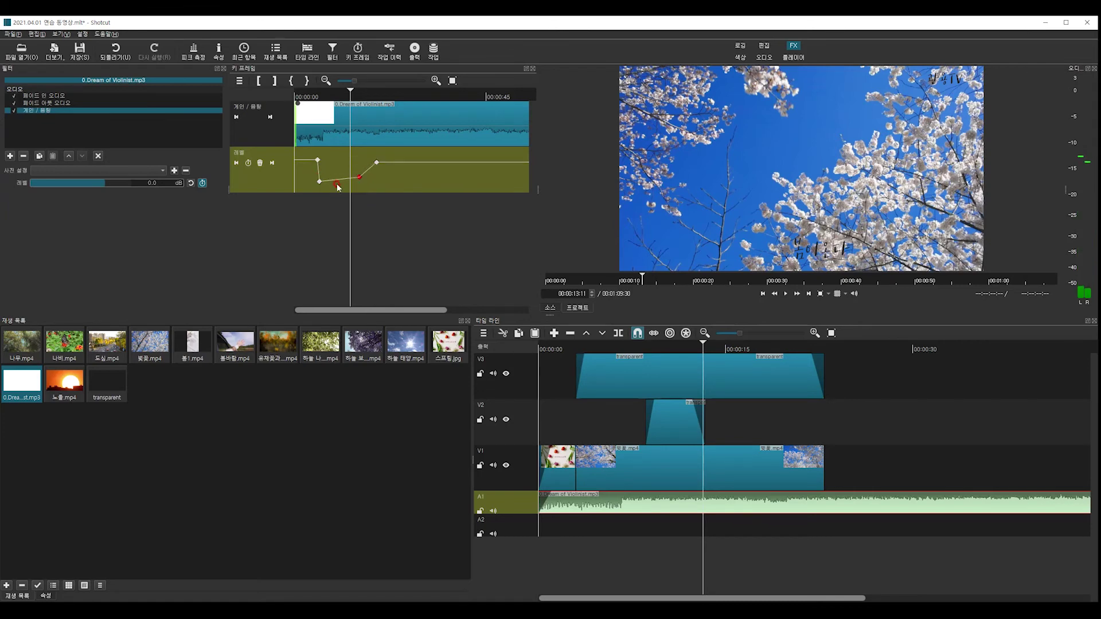
{"action": "left_click", "coordinate": [259, 164]}
{"action": "left_click", "coordinate": [319, 181]}
{"action": "left_click", "coordinate": [260, 163]}
{"action": "left_click", "coordinate": [375, 164]}
{"action": "left_click", "coordinate": [259, 164]}
{"action": "left_click", "coordinate": [317, 160]}
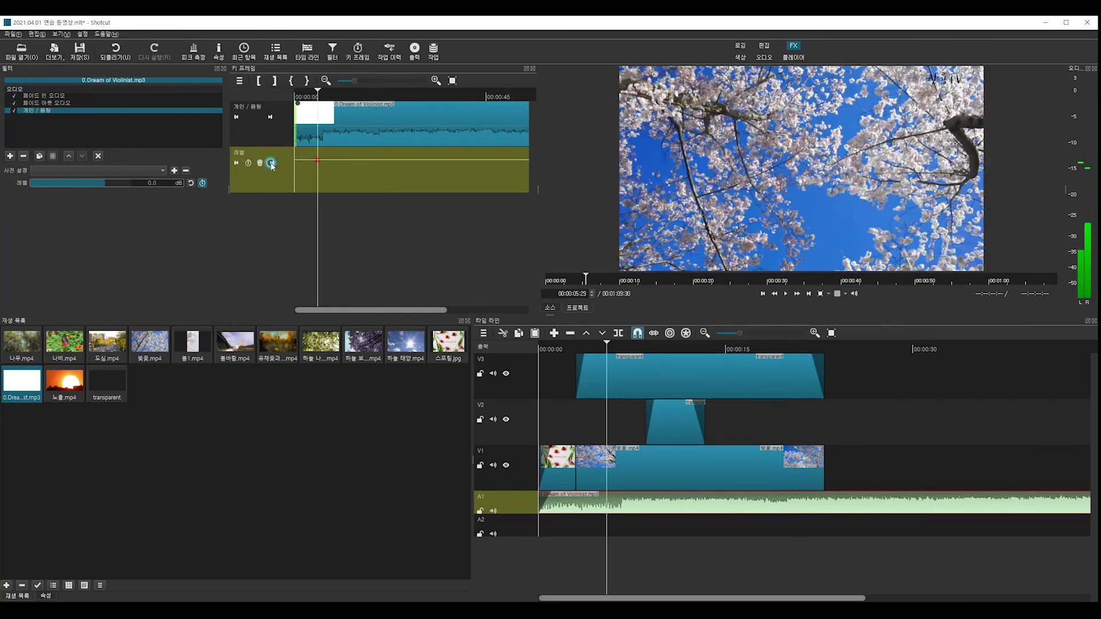
{"action": "left_click", "coordinate": [261, 164]}
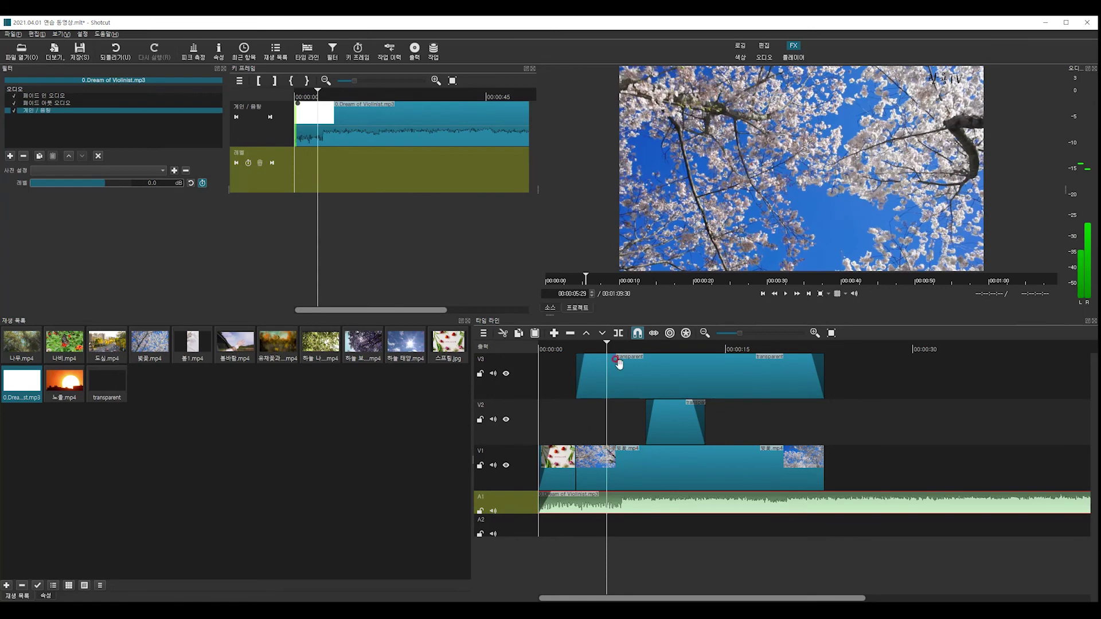
Add level keyframes at 00:00:06:39 and 00:00:21:32 on the music clip.
{"action": "key", "text": "space"}
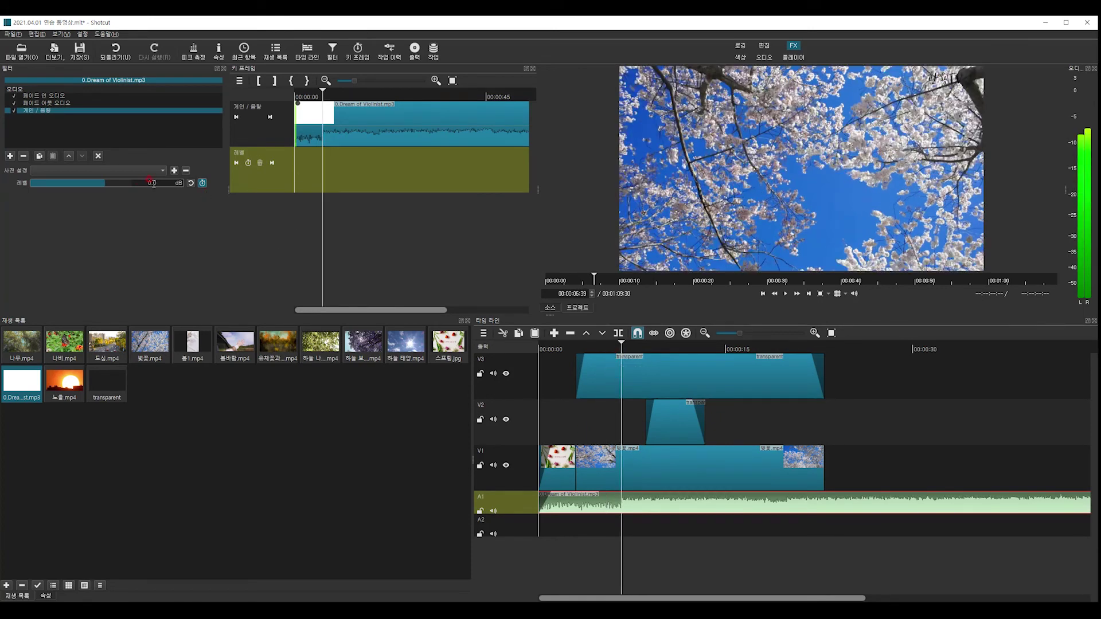
{"action": "left_click", "coordinate": [250, 165]}
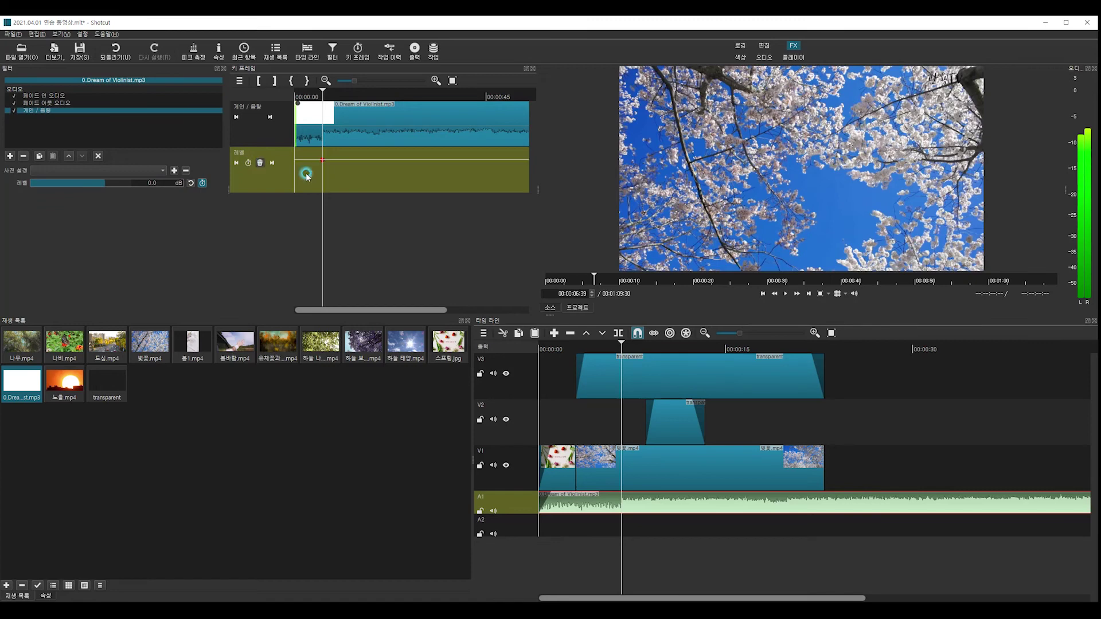
{"action": "left_click", "coordinate": [386, 91]}
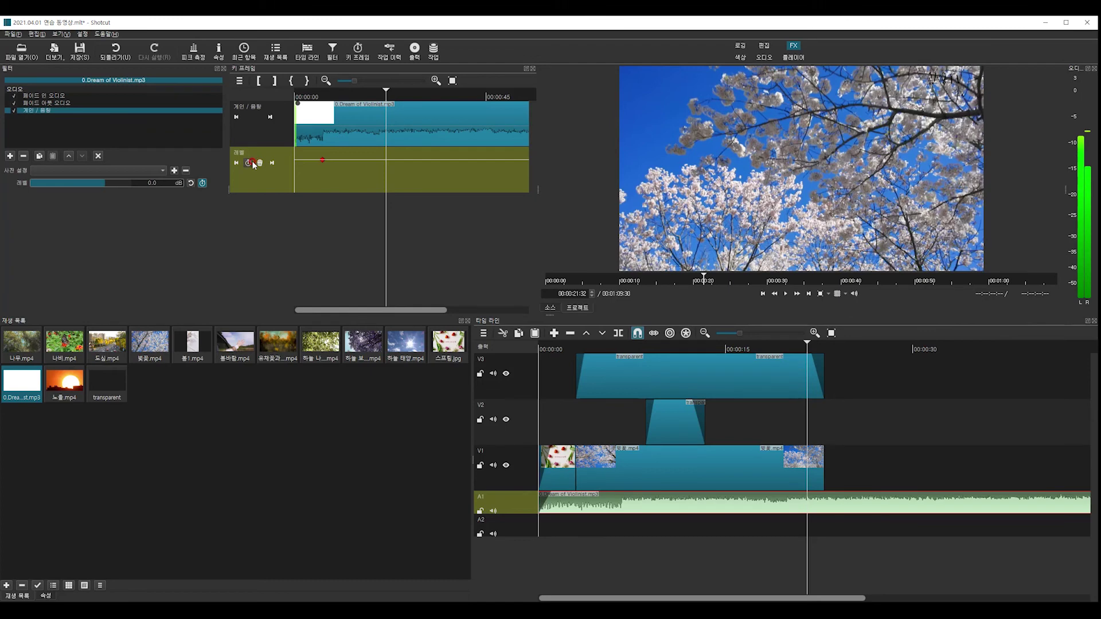
At 00:00:07:38, set the music's gain level to -20 dB as a keyframe.
{"action": "left_click", "coordinate": [327, 92]}
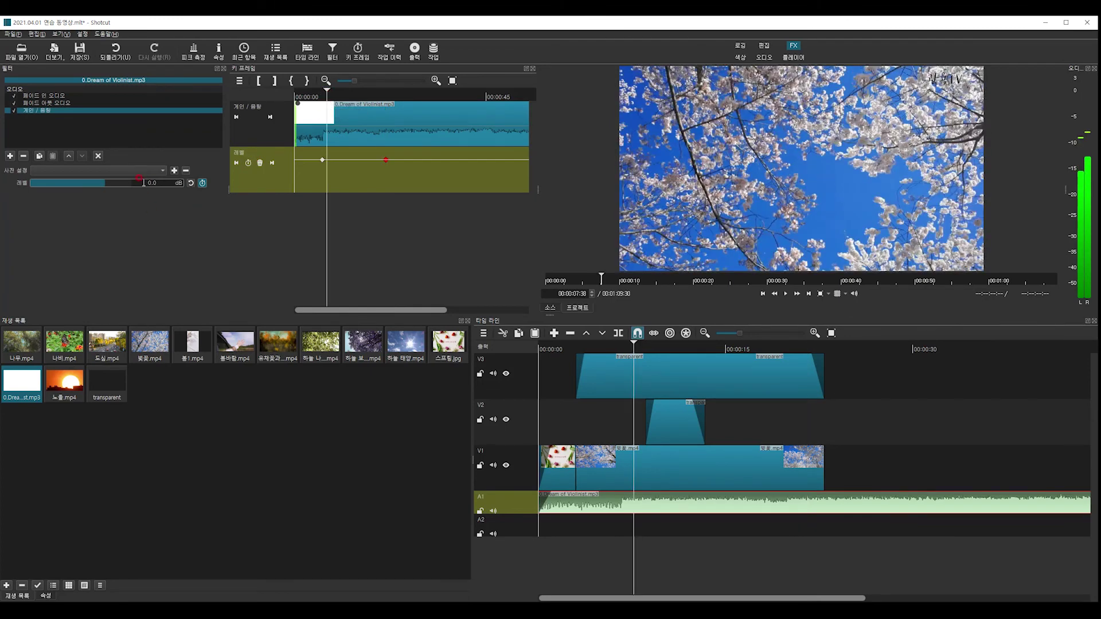
{"action": "left_click_drag", "start_coordinate": [143, 182], "coordinate": [176, 181]}
{"action": "type", "text": "-20"}
{"action": "key", "text": "Return"}
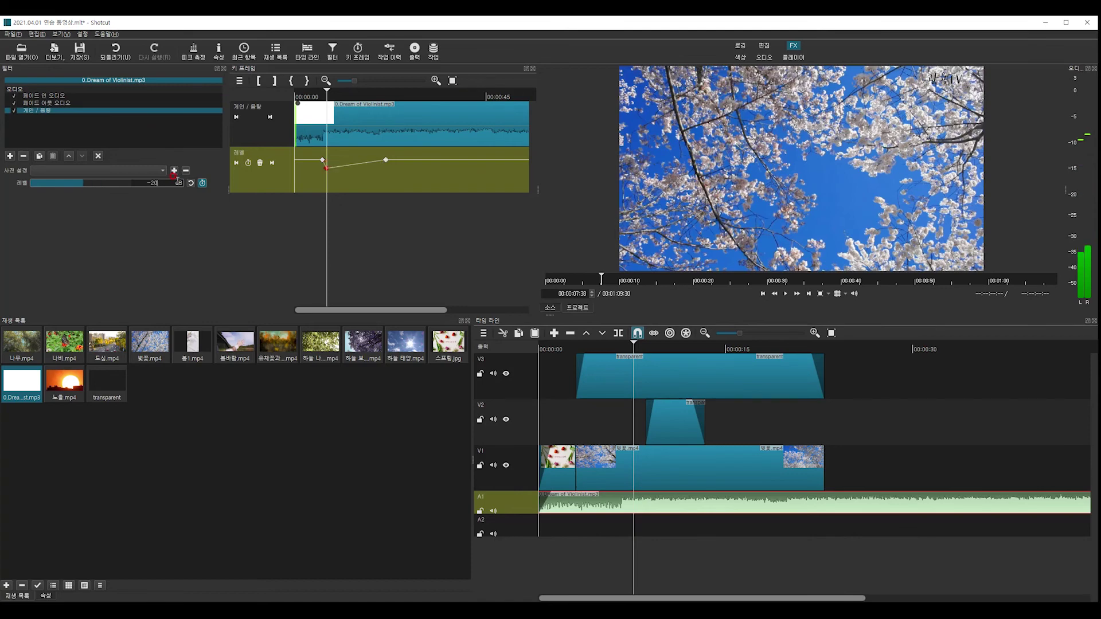
At 00:00:20:21, set the music's gain level to -20 dB as a keyframe.
{"action": "left_click", "coordinate": [375, 95]}
{"action": "left_click", "coordinate": [380, 95]}
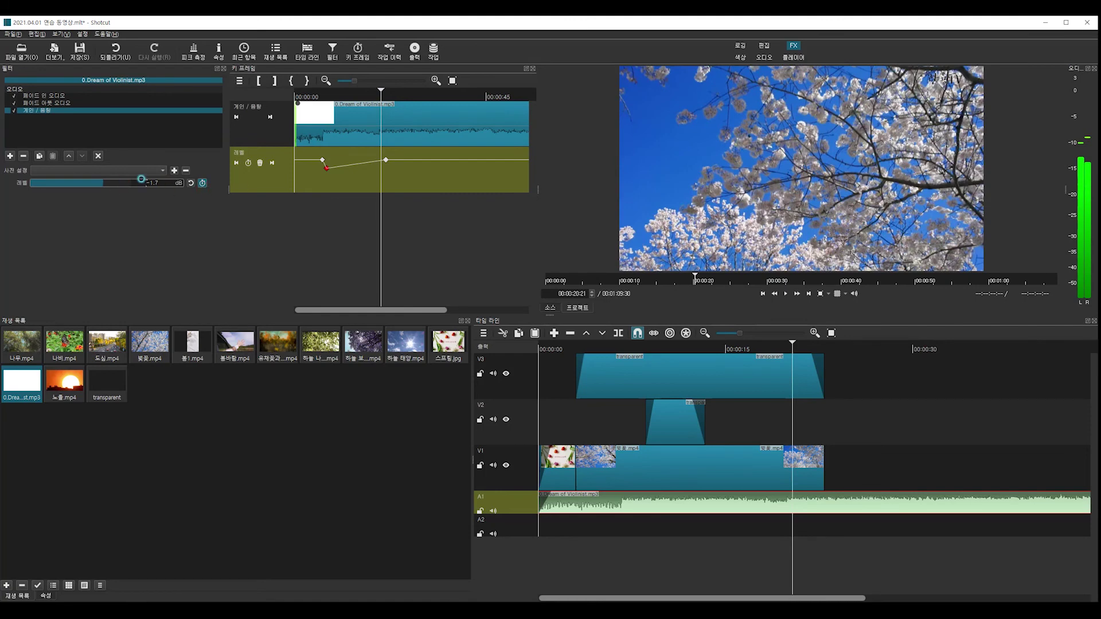
{"action": "key", "text": "BackSpace"}
{"action": "key", "text": "BackSpace"}
{"action": "key", "text": "BackSpace"}
{"action": "key", "text": "BackSpace"}
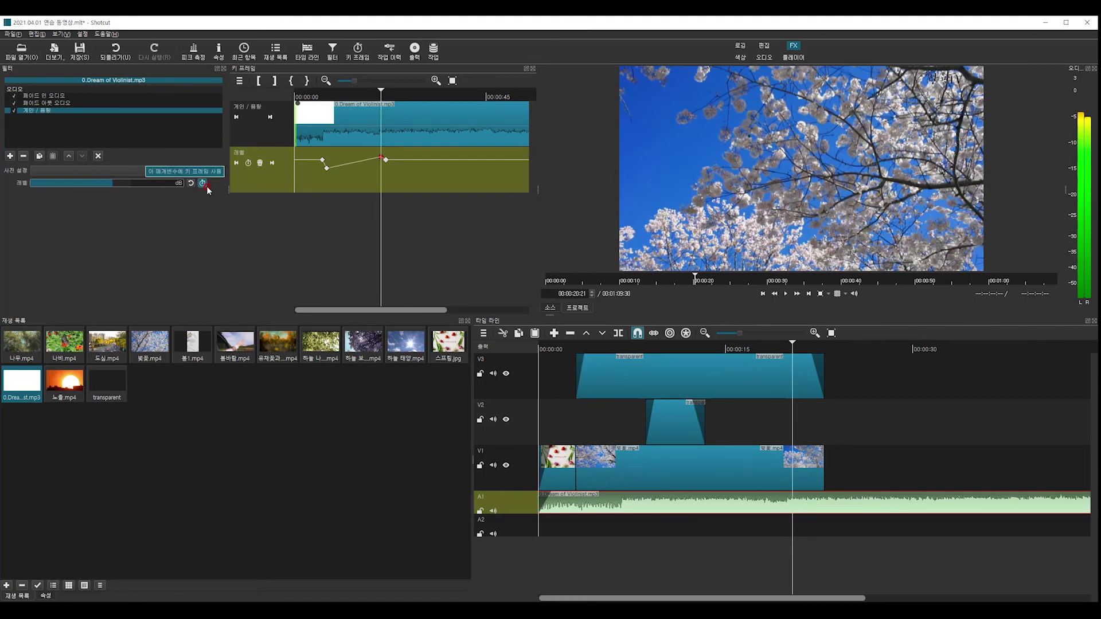
{"action": "type", "text": "-20"}
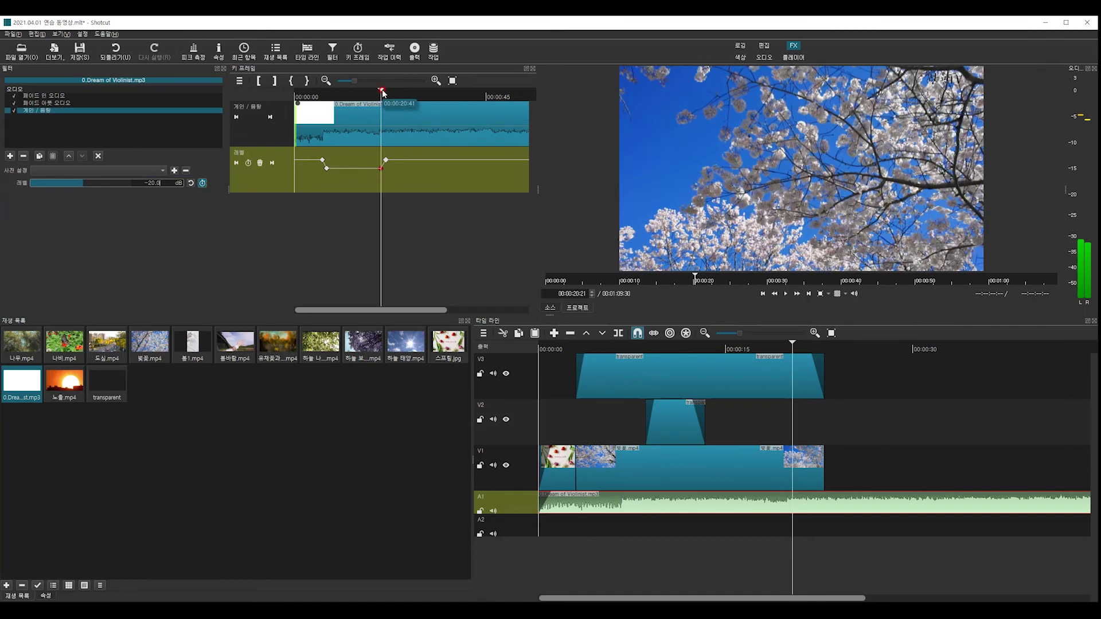
Check the levels around the lowered section and play the music back from before the volume drop.
{"action": "left_click", "coordinate": [403, 93]}
{"action": "left_click", "coordinate": [360, 93]}
{"action": "left_click", "coordinate": [314, 97]}
{"action": "key", "text": "space"}
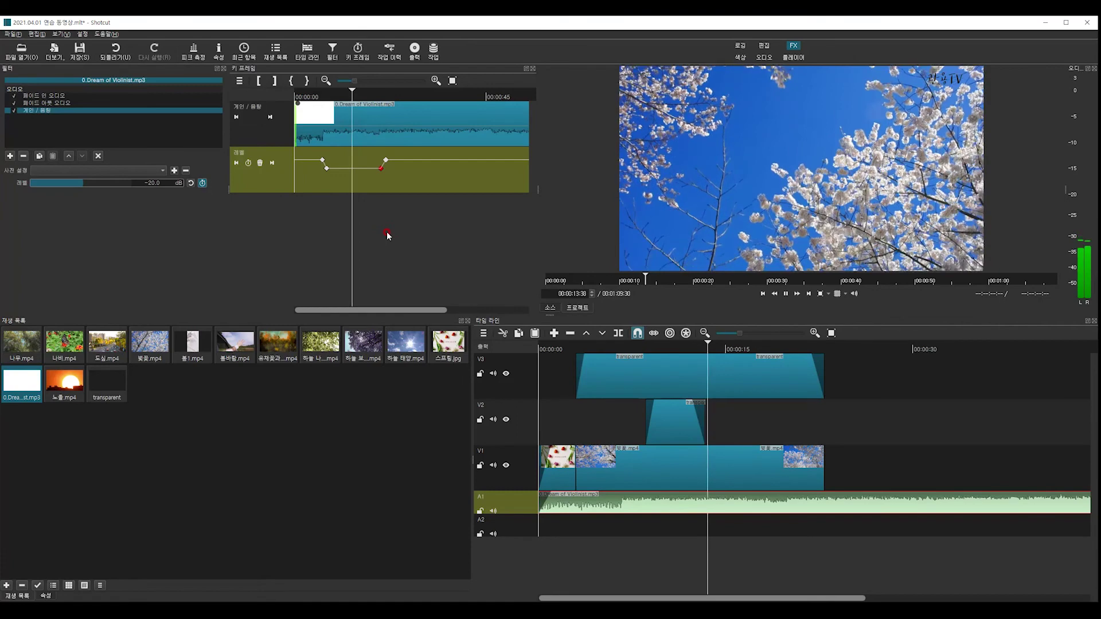
{"action": "key", "text": "space"}
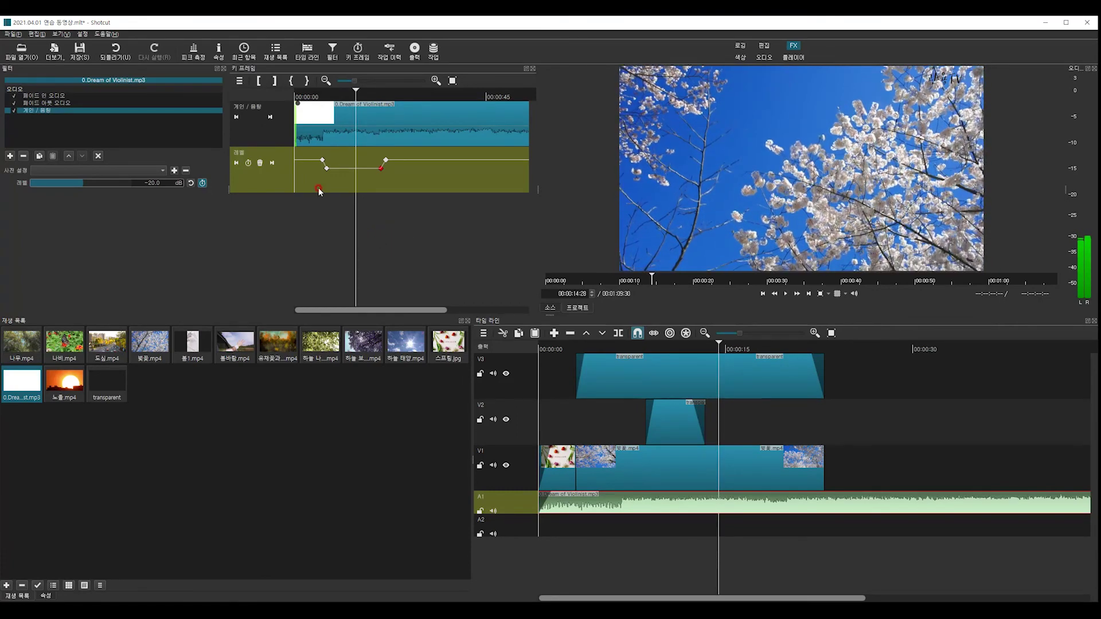
Review the level keyframe controls and scrub through the lowered section of the music.
{"action": "left_click", "coordinate": [202, 182]}
{"action": "left_click", "coordinate": [206, 181]}
{"action": "left_click", "coordinate": [321, 161]}
{"action": "left_click", "coordinate": [262, 165]}
{"action": "left_click", "coordinate": [328, 97]}
{"action": "left_click", "coordinate": [358, 83]}
{"action": "mouse_move", "coordinate": [357, 92]}
{"action": "left_mouse_down"}
{"action": "mouse_move", "coordinate": [402, 89]}
{"action": "mouse_move", "coordinate": [353, 86]}
{"action": "left_mouse_up"}
{"action": "left_click_drag", "start_coordinate": [713, 346], "coordinate": [649, 347]}
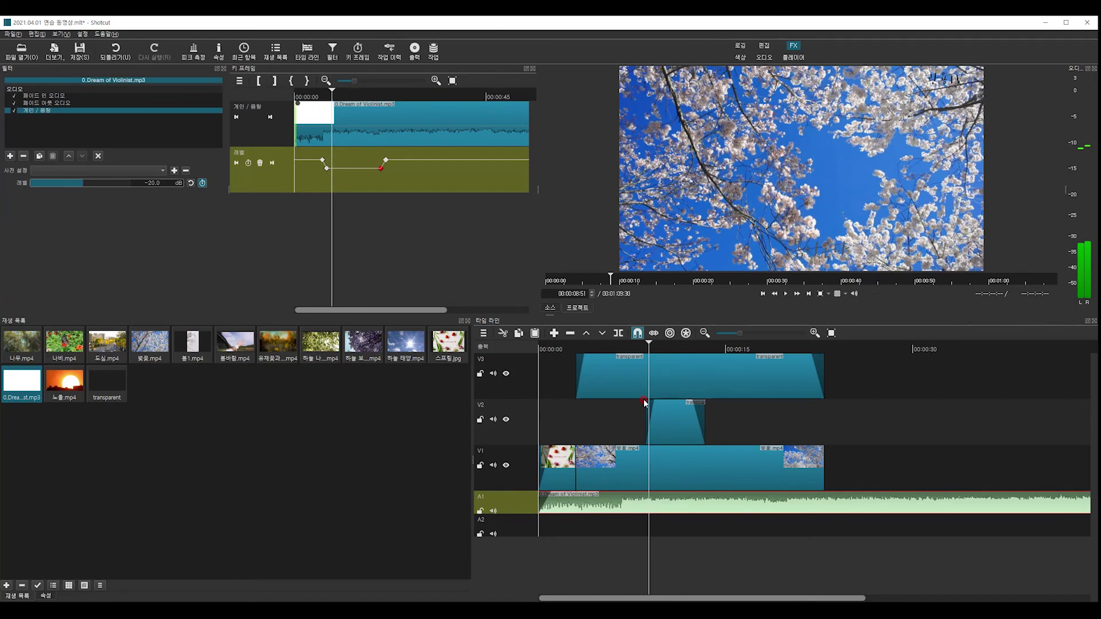
Return to the start of the timeline, switch to the Player layout and play the whole project.
{"action": "key", "text": "Home"}
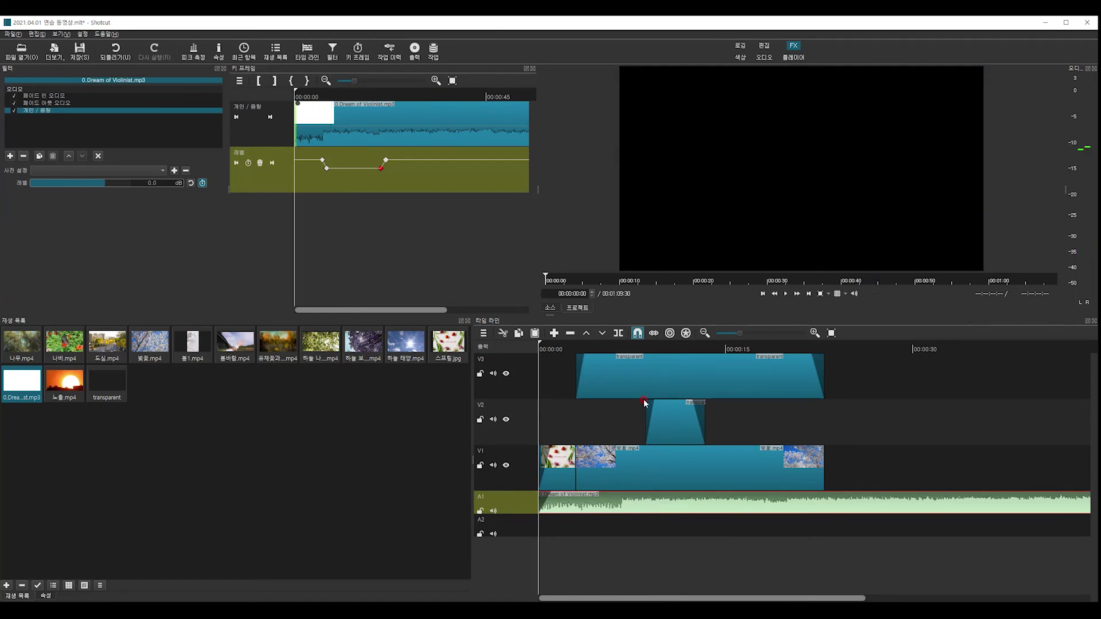
{"action": "left_click", "coordinate": [792, 57]}
{"action": "key", "text": "space"}
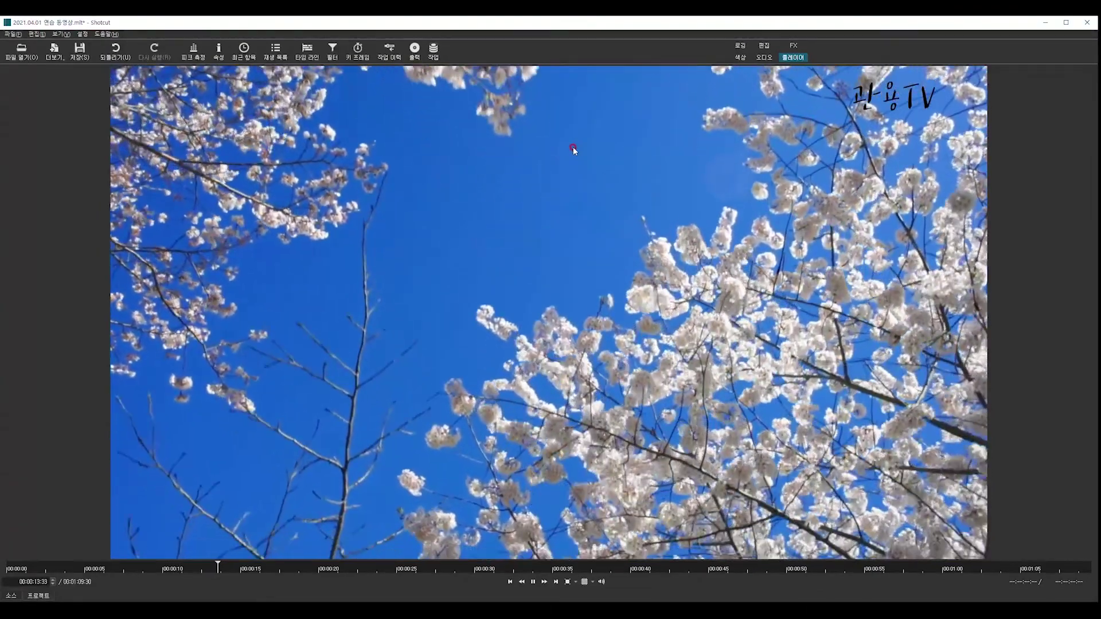
Pause the full-size playback and return to the FX layout.
{"action": "key", "text": "space"}
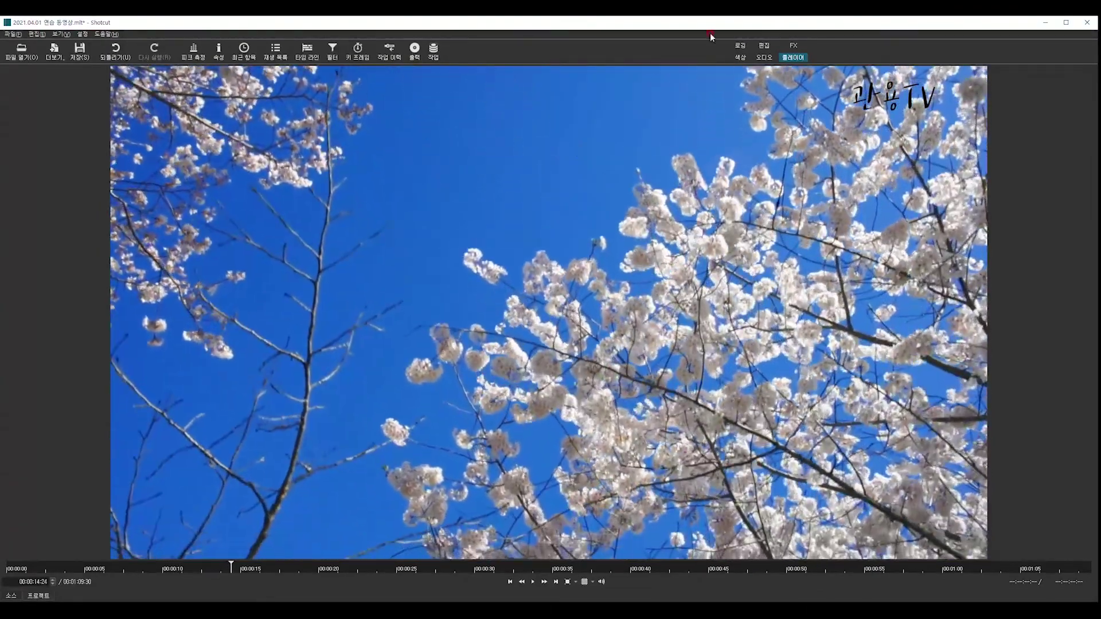
{"action": "left_click", "coordinate": [793, 45]}
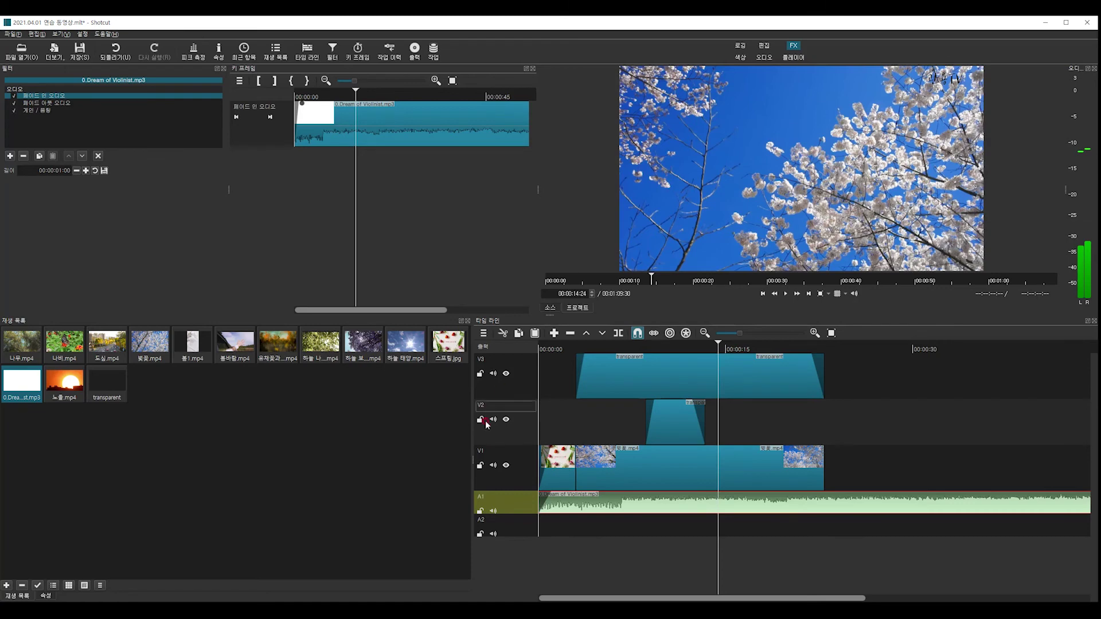
Review the image, video, caption and music clips across the timeline tracks.
{"action": "left_click", "coordinate": [558, 466]}
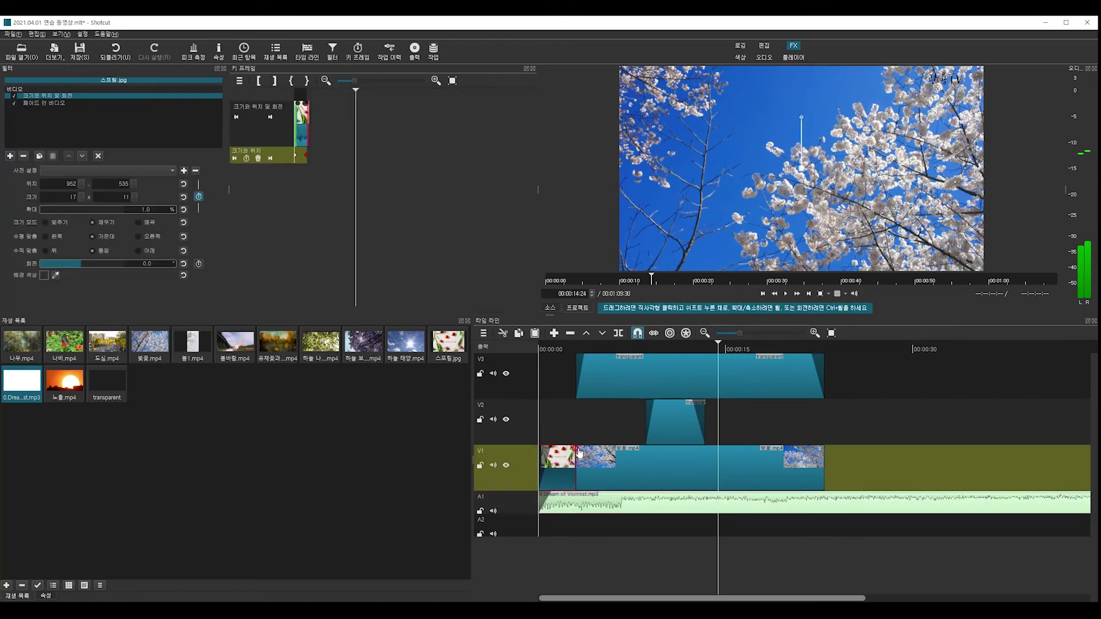
{"action": "left_click", "coordinate": [591, 522]}
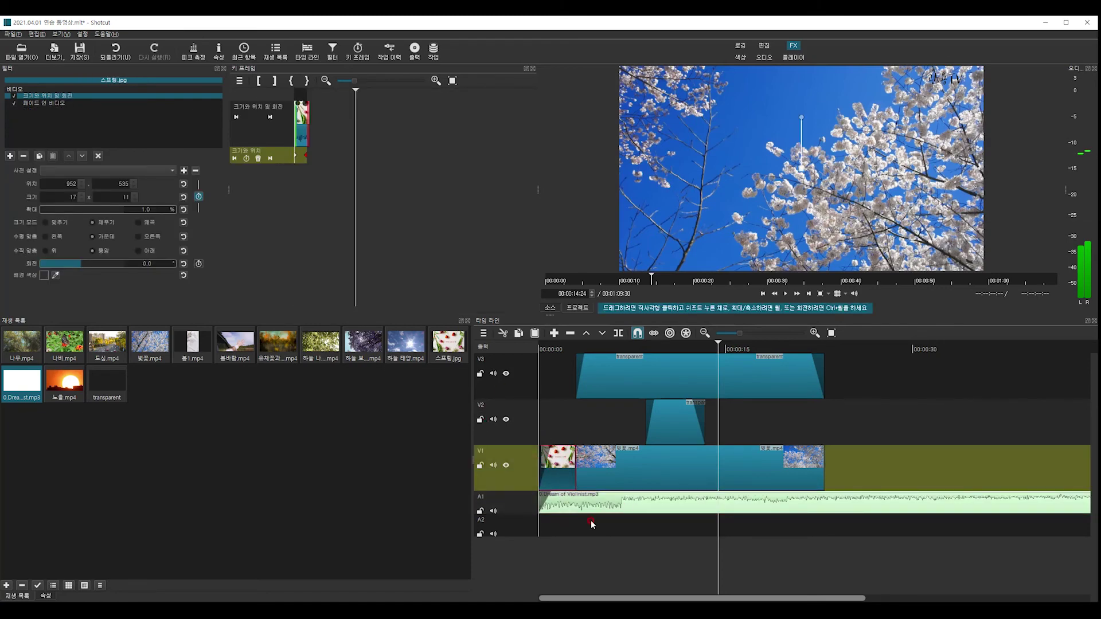
{"action": "left_click", "coordinate": [620, 509]}
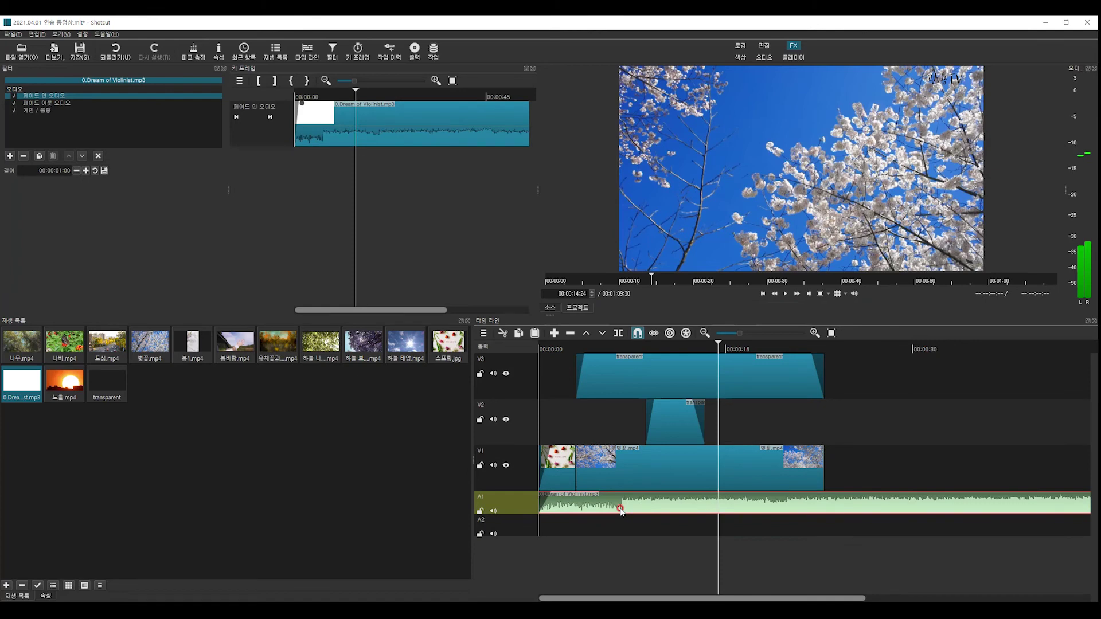
{"action": "left_click_drag", "start_coordinate": [584, 351], "coordinate": [586, 354]}
{"action": "left_click", "coordinate": [644, 466]}
{"action": "left_click", "coordinate": [636, 418]}
{"action": "left_click", "coordinate": [455, 400]}
{"action": "left_click", "coordinate": [493, 391]}
{"action": "left_click", "coordinate": [534, 399]}
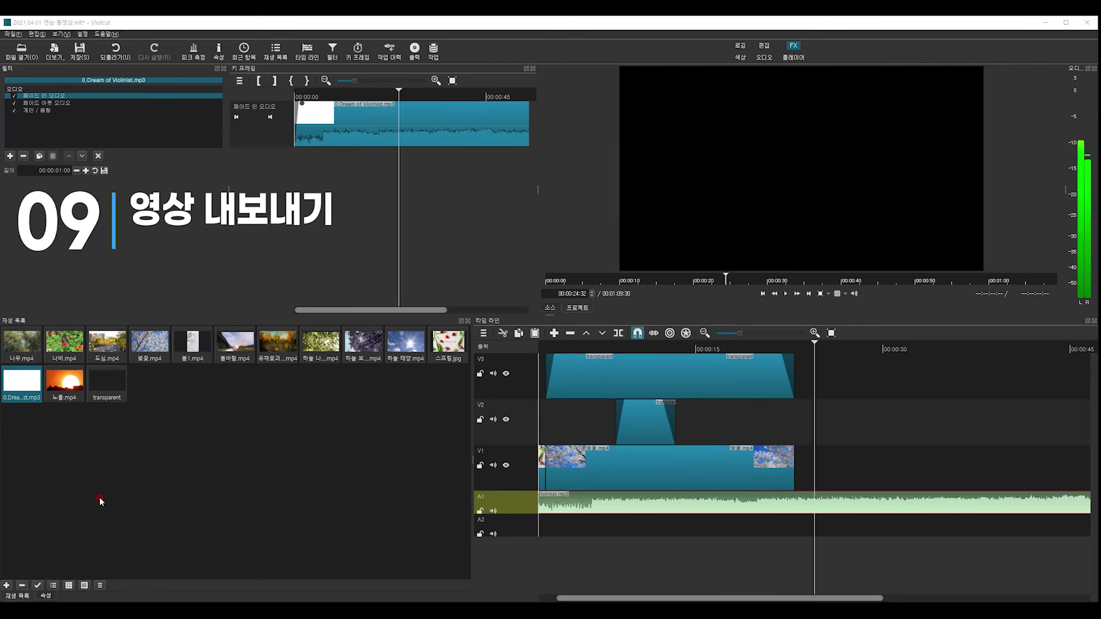
Set up the video export with the YouTube preset and the hardware encoder enabled, and show the advanced settings.
{"action": "left_click", "coordinate": [12, 35]}
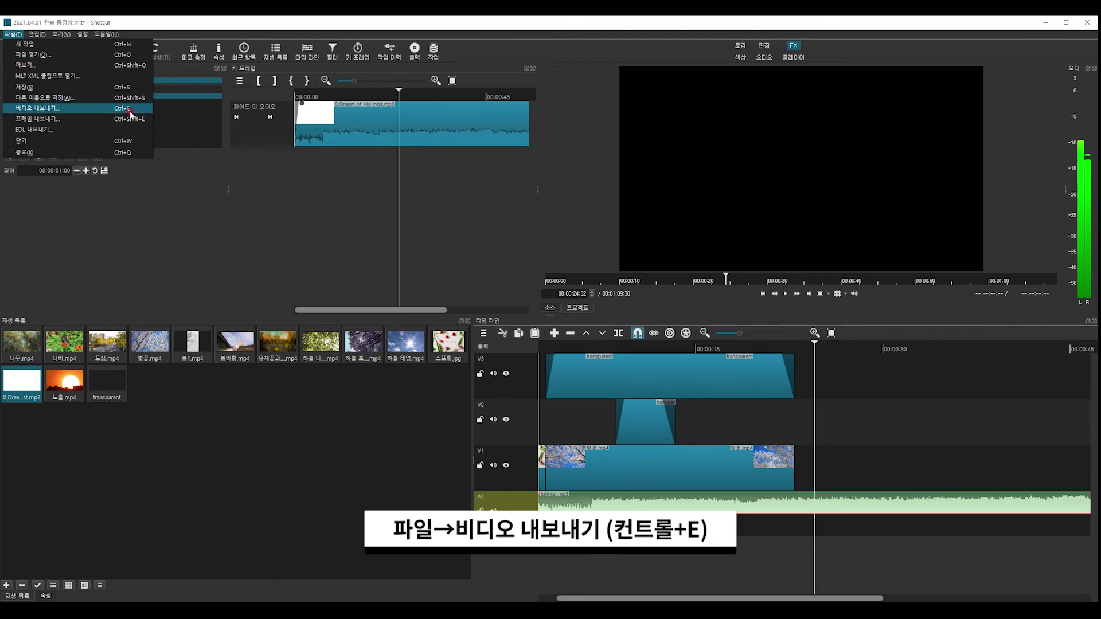
{"action": "left_click", "coordinate": [38, 110]}
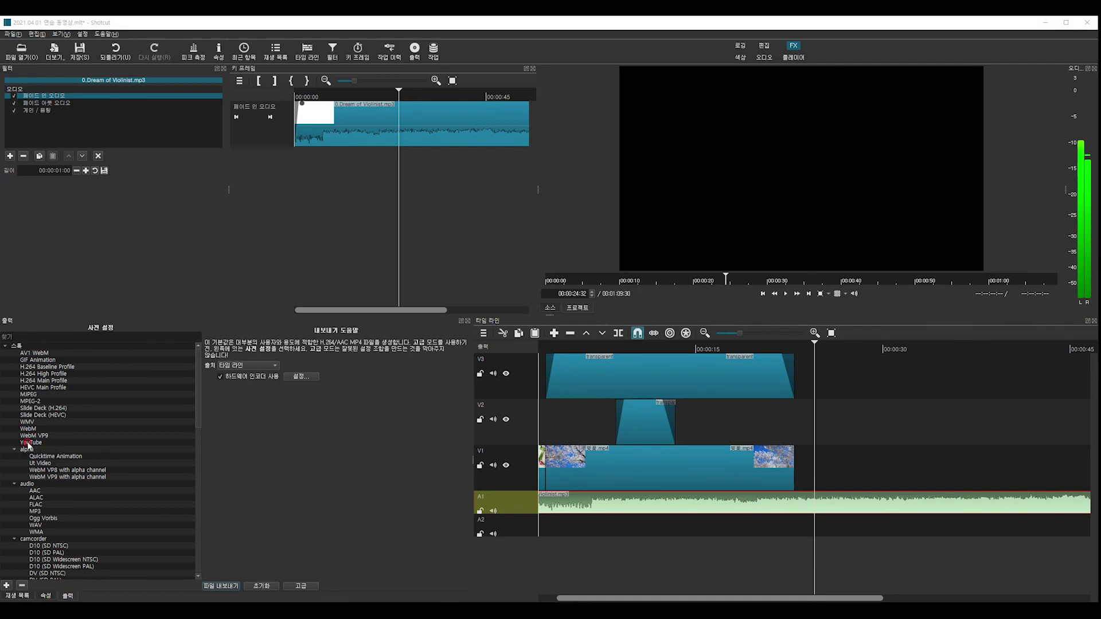
{"action": "left_click", "coordinate": [29, 443]}
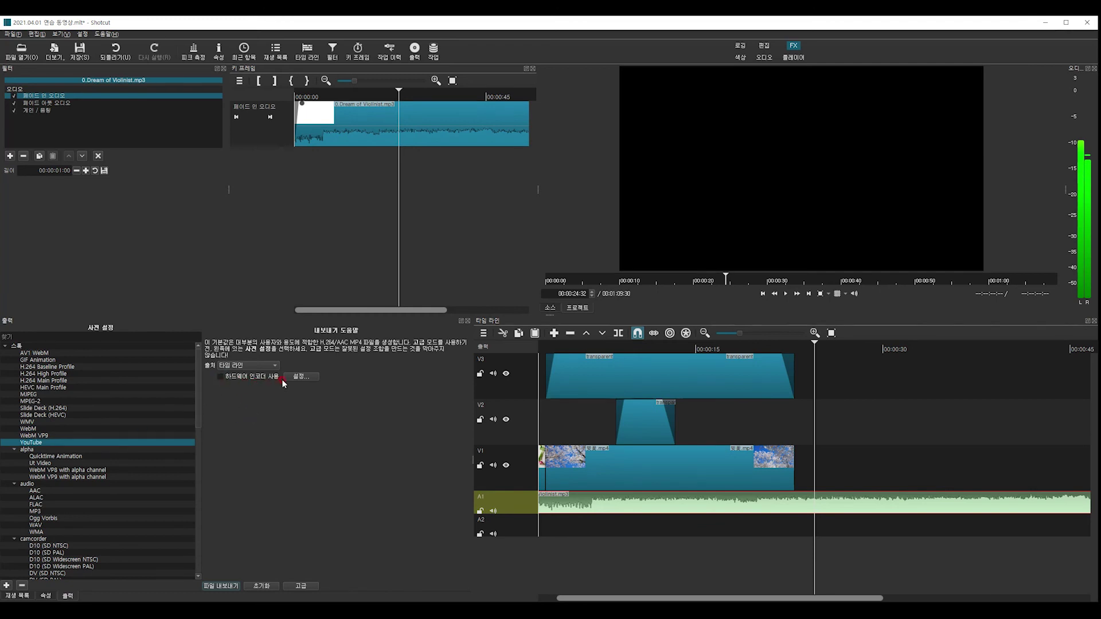
{"action": "left_click", "coordinate": [221, 377]}
{"action": "left_click", "coordinate": [302, 585]}
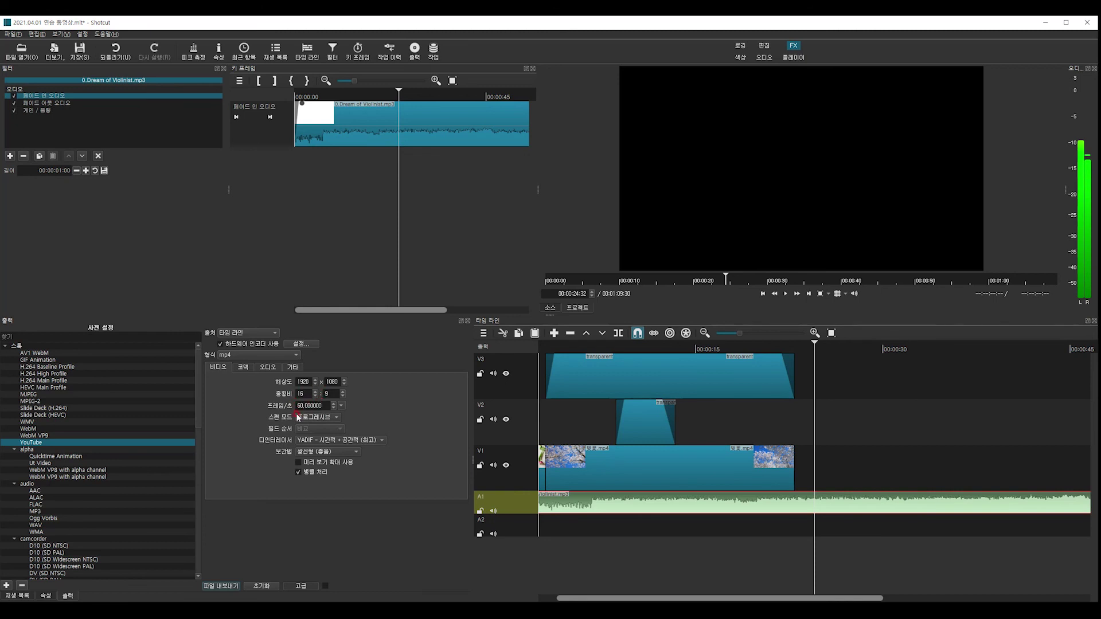
Examine the video, codec, audio and other advanced settings of the YouTube export preset.
{"action": "left_click", "coordinate": [263, 370]}
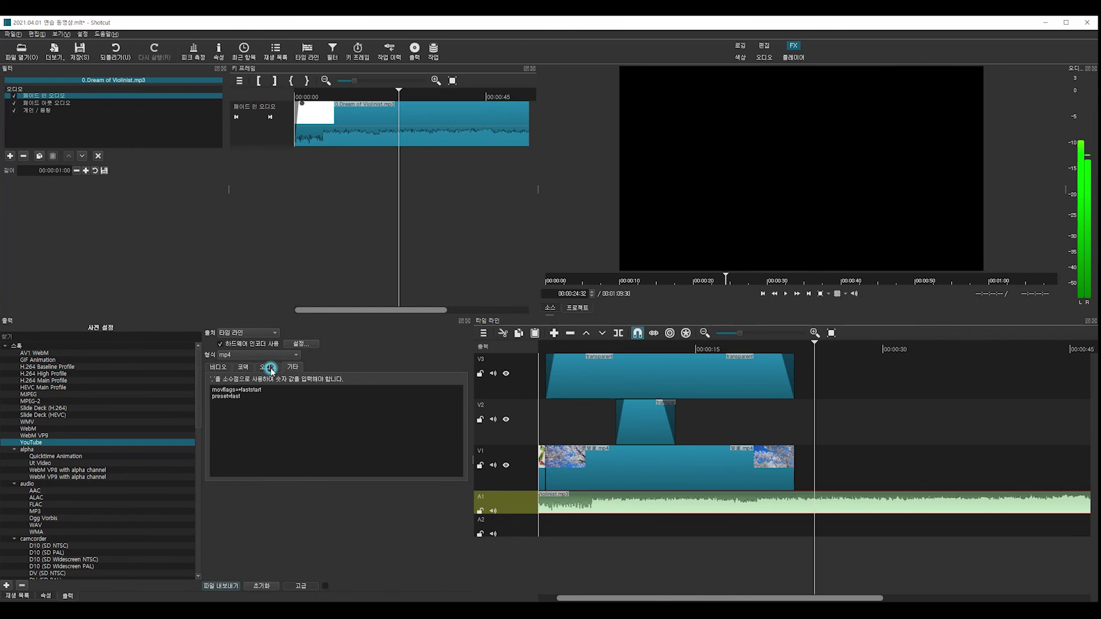
{"action": "left_click", "coordinate": [244, 367]}
{"action": "left_click", "coordinate": [216, 367]}
{"action": "left_click", "coordinate": [268, 367]}
{"action": "left_click", "coordinate": [271, 370]}
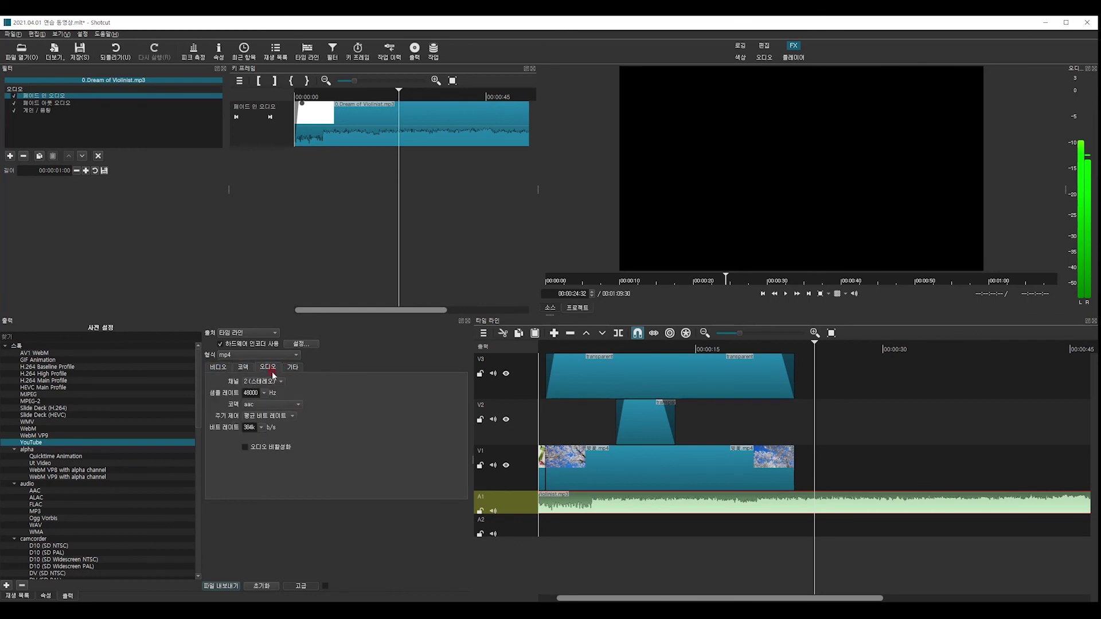
{"action": "left_click", "coordinate": [220, 354]}
{"action": "left_click", "coordinate": [226, 368]}
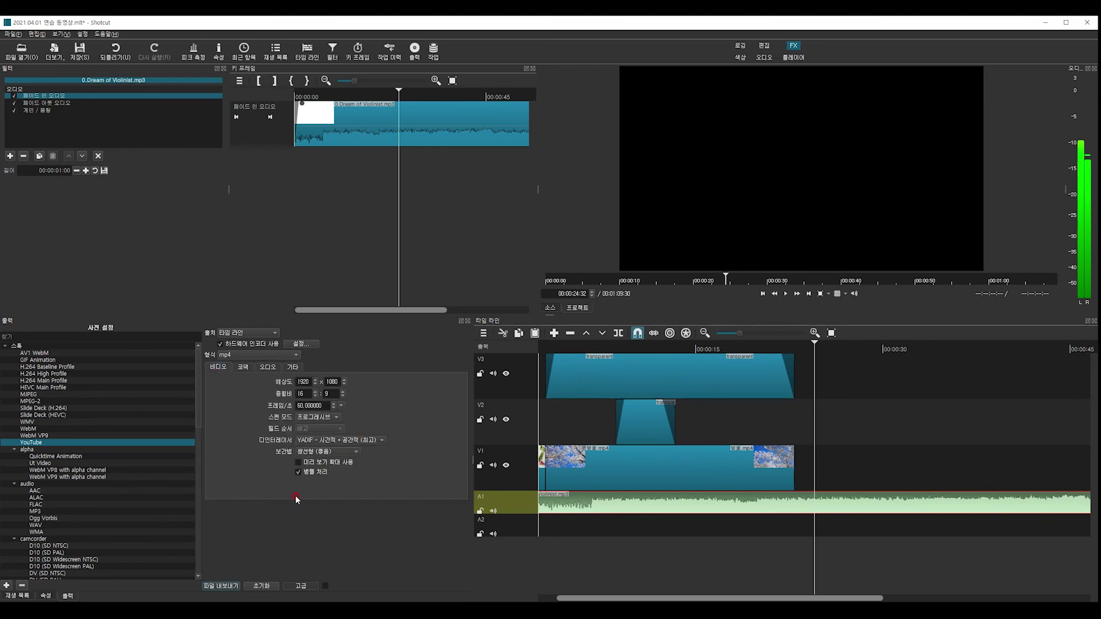
{"action": "left_click", "coordinate": [222, 343]}
{"action": "mouse_move", "coordinate": [225, 599]}
{"action": "left_mouse_down"}
{"action": "mouse_move", "coordinate": [233, 570]}
{"action": "mouse_move", "coordinate": [194, 586]}
{"action": "left_mouse_up"}
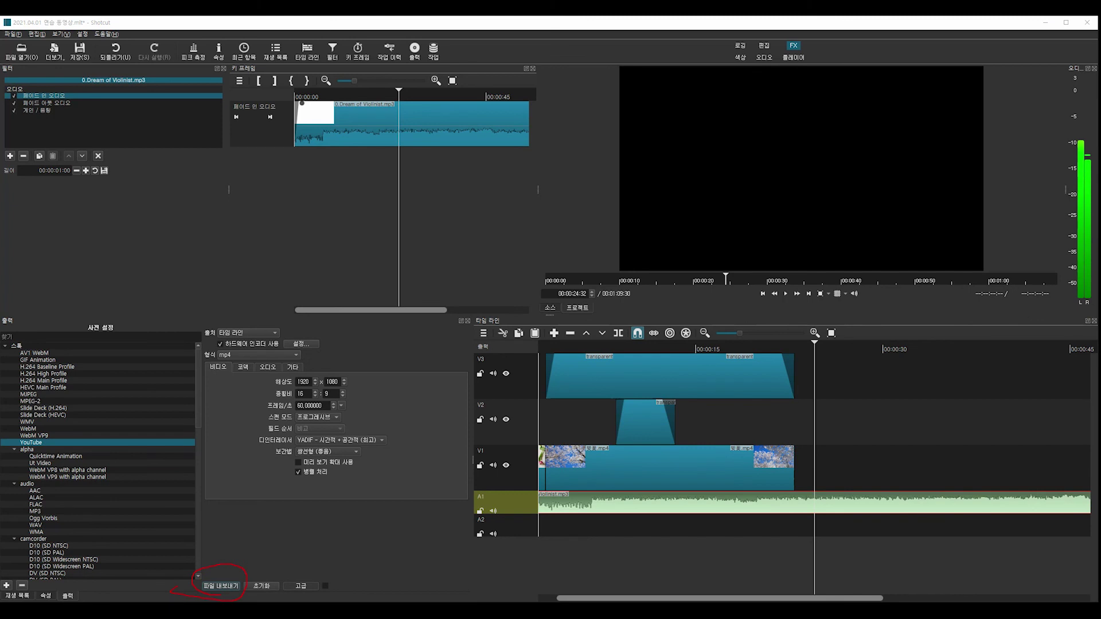
Export the project as an mp4 file named "2021.04.01 연습 동영상" in the "03. 양평 유튜브 교육" folder.
{"action": "left_click", "coordinate": [228, 586]}
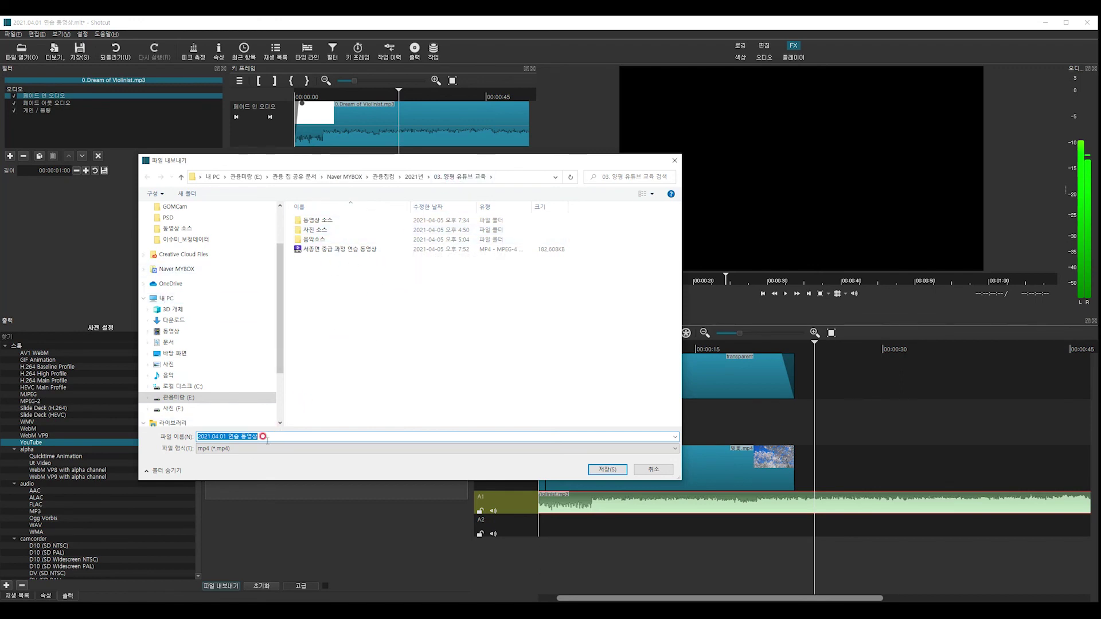
{"action": "left_click", "coordinate": [348, 322]}
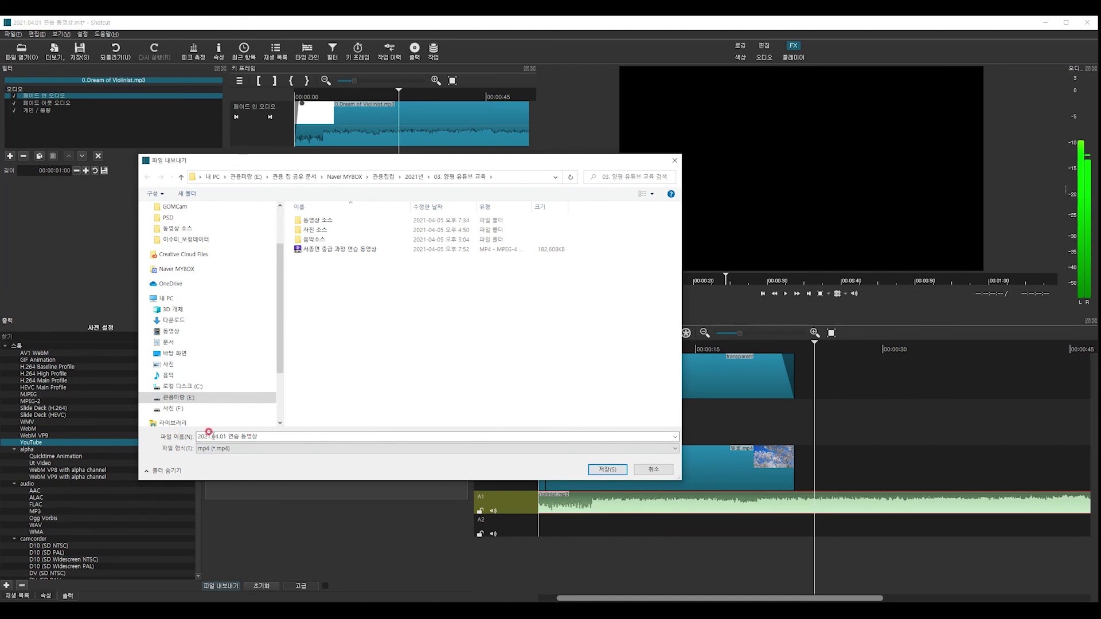
{"action": "left_click", "coordinate": [608, 469]}
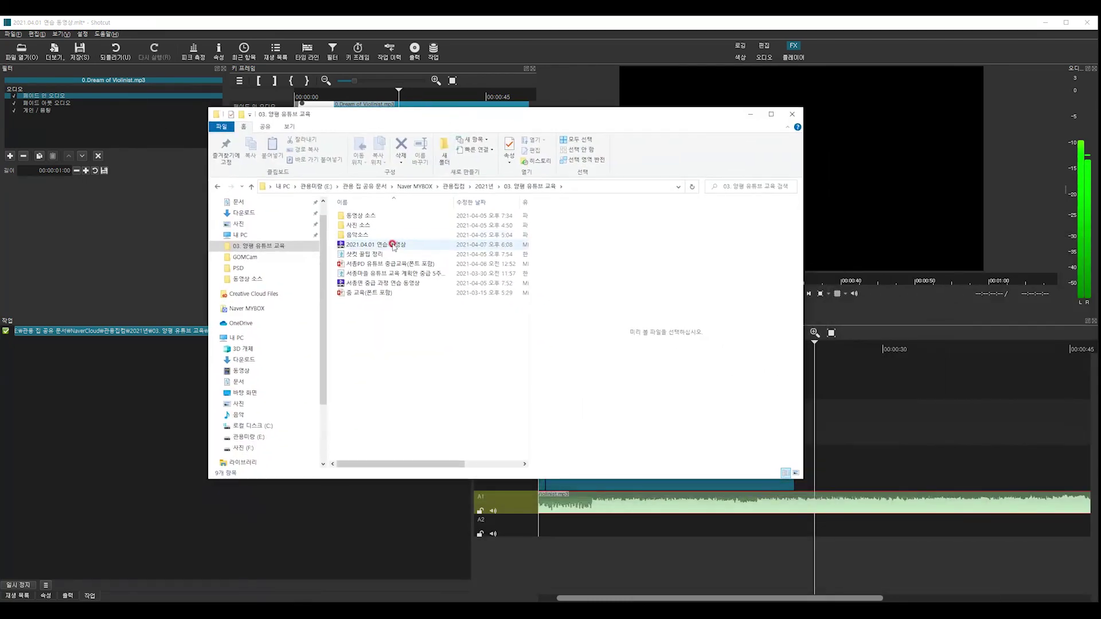
Open the exported "2021.04.01 연습 동영상" from File Explorer in the media player, watch it and close the player.
{"action": "left_click", "coordinate": [376, 245]}
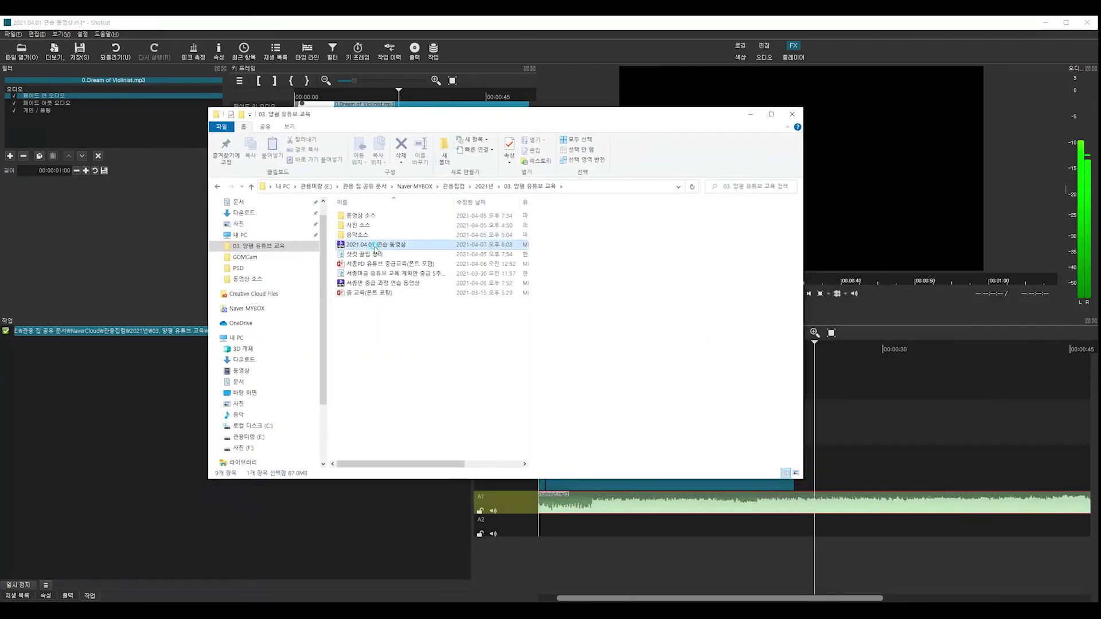
{"action": "left_click", "coordinate": [368, 245]}
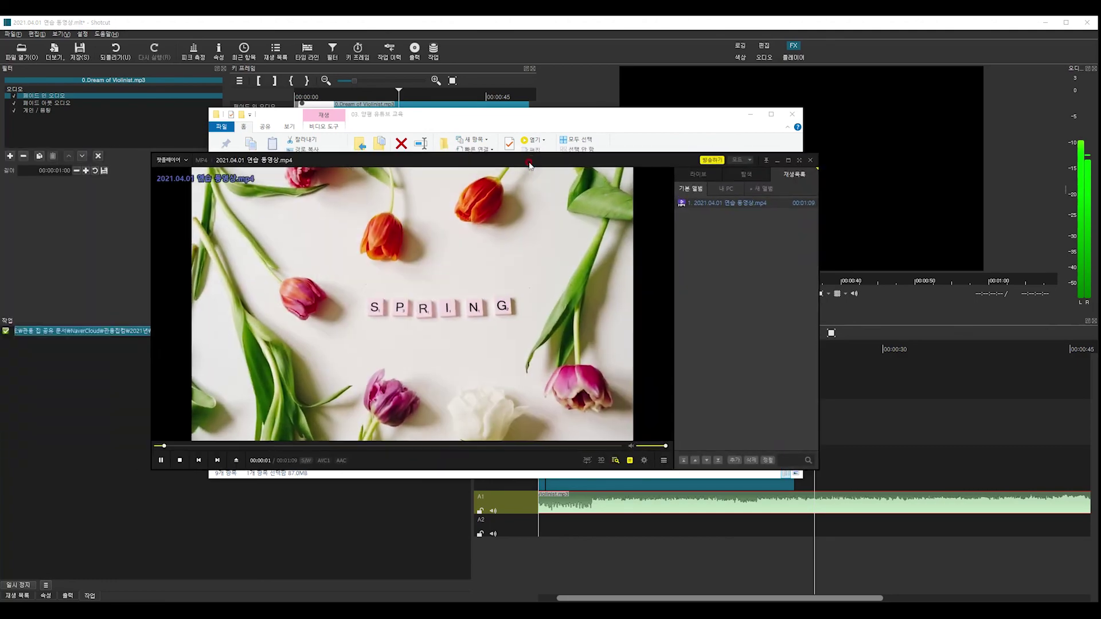
{"action": "left_click", "coordinate": [357, 310]}
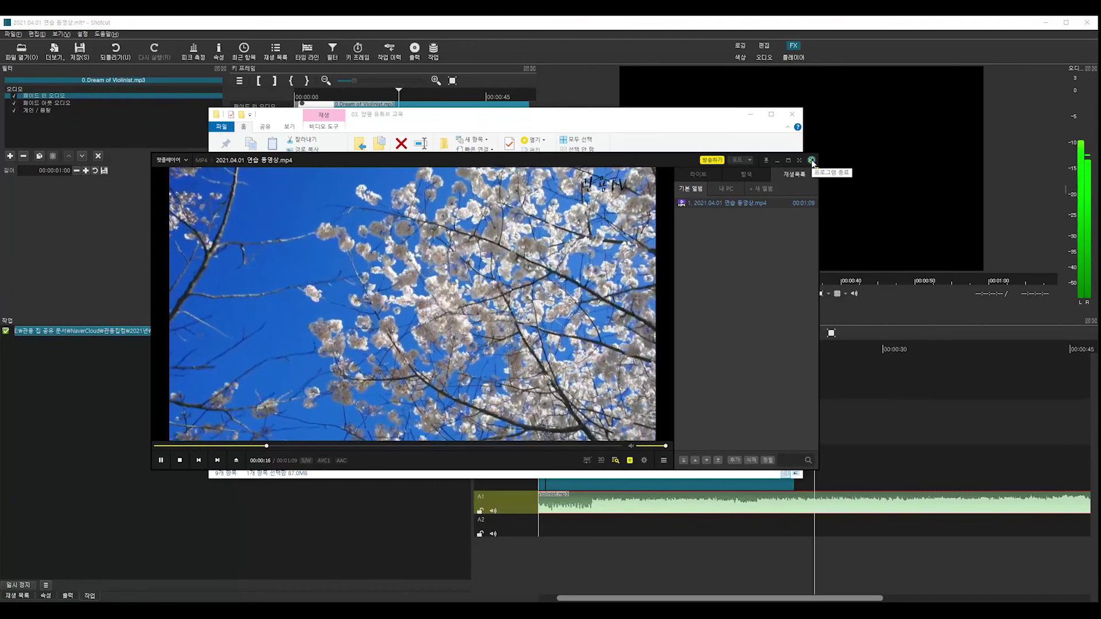
{"action": "left_click", "coordinate": [812, 161]}
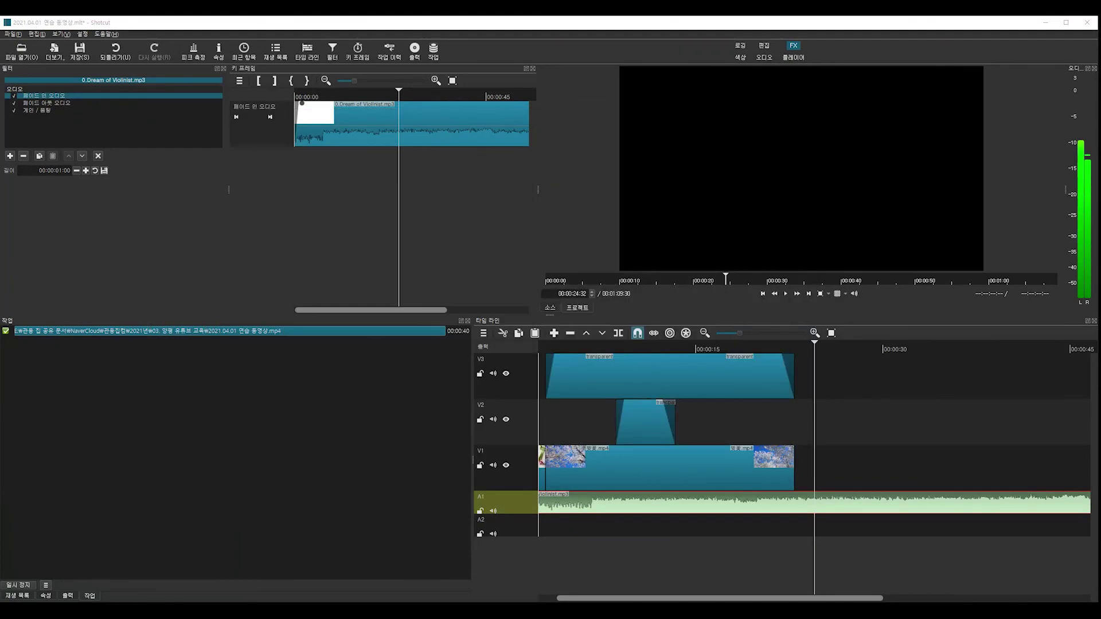